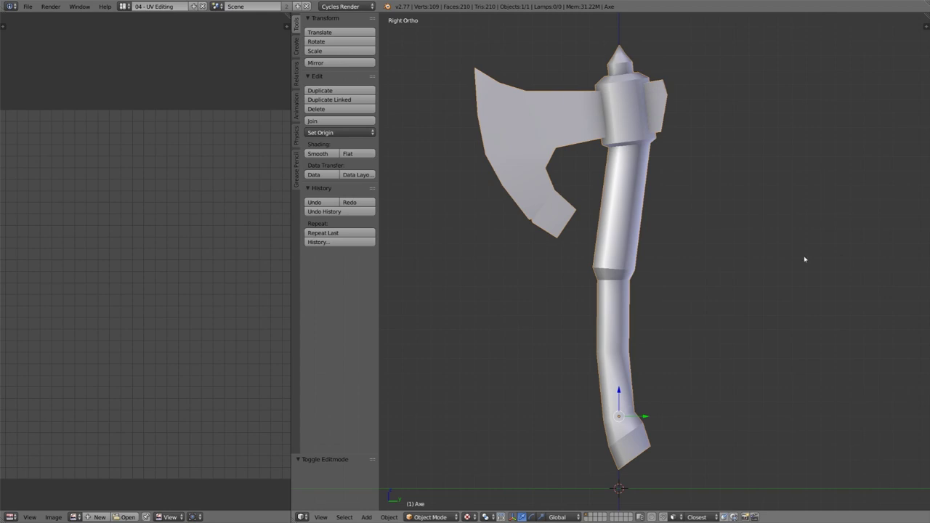
- Enter Edit Mode on the axe and unwrap all its faces with Smart UV Project at an angle limit of 66 and island margin 0
key("Tab")
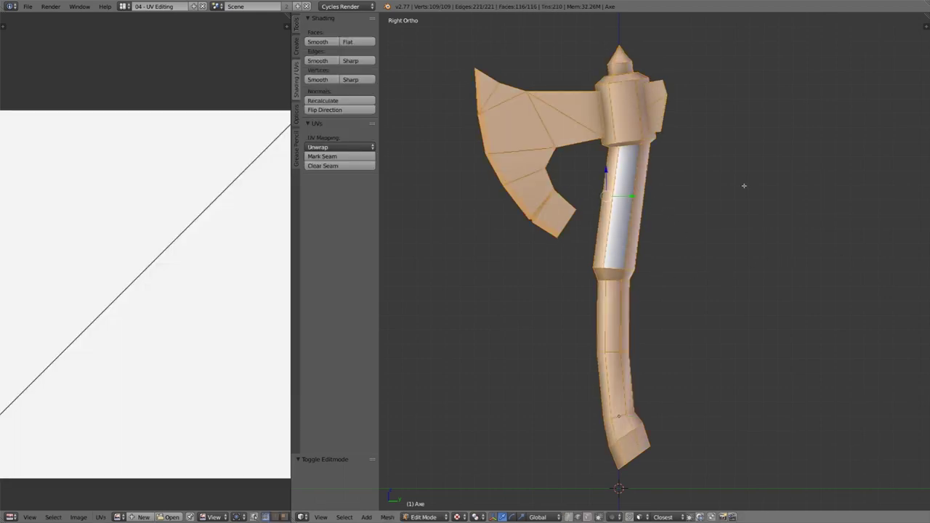
key("u")
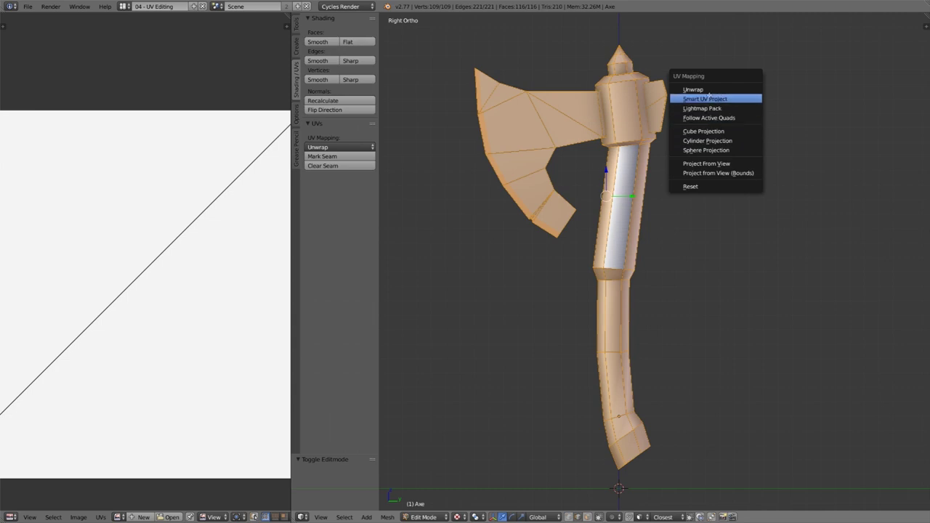
left_click(709, 96)
left_click(709, 164)
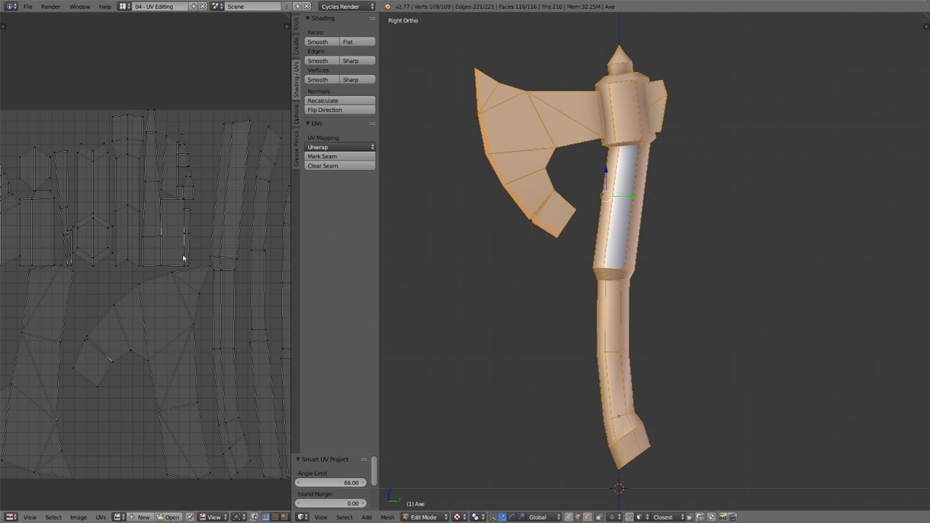
middle_click_drag(175, 260, 247, 287)
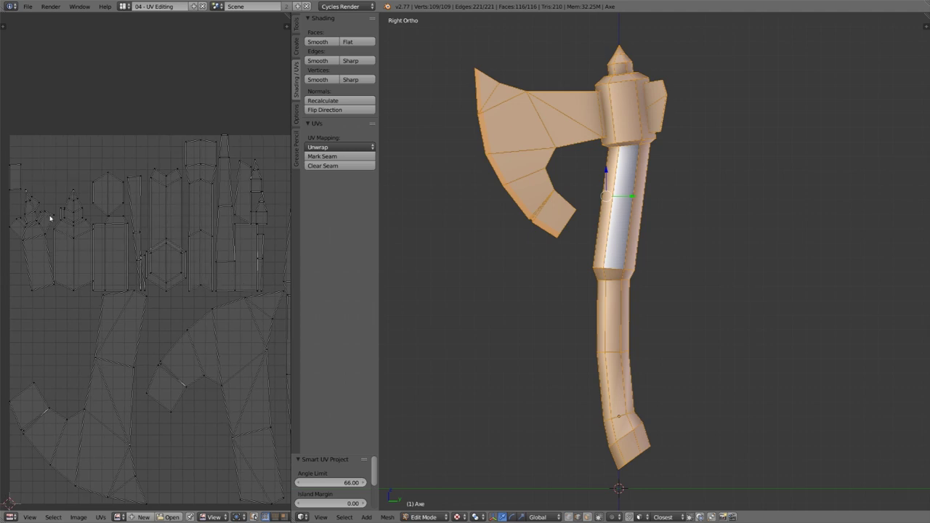
middle_click_drag(51, 225, 22, 224)
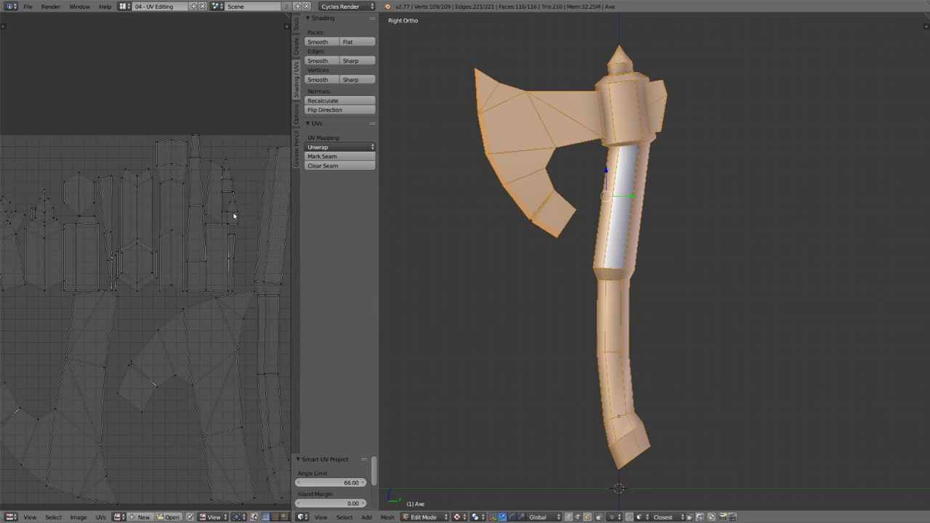
scroll(235, 220, "right", 1, "ctrl")
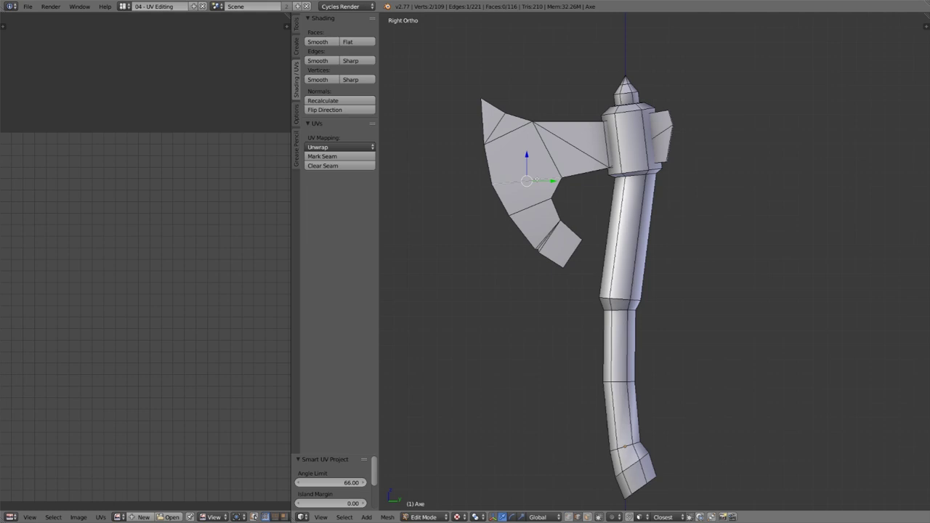
- Select the whole linked blade mesh and unwrap it using Project From View in the right orthographic view
key("ctrl+l")
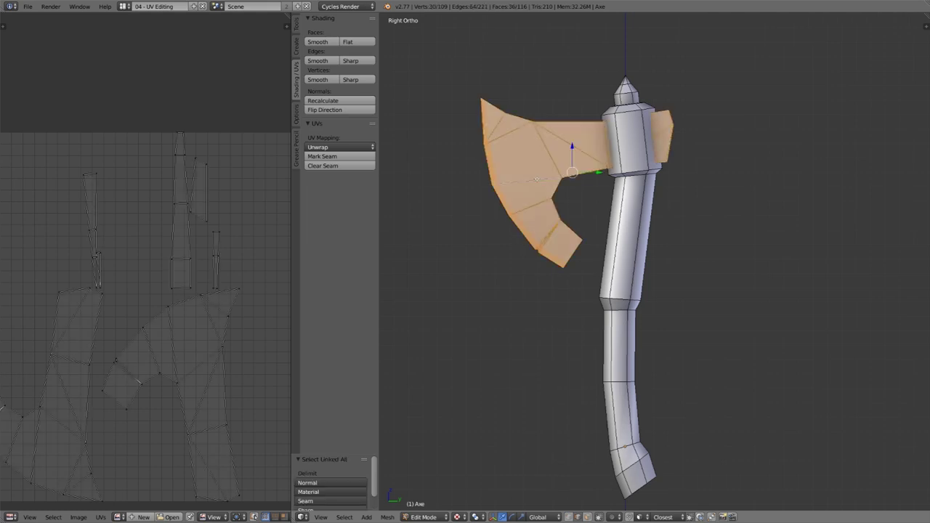
key("u")
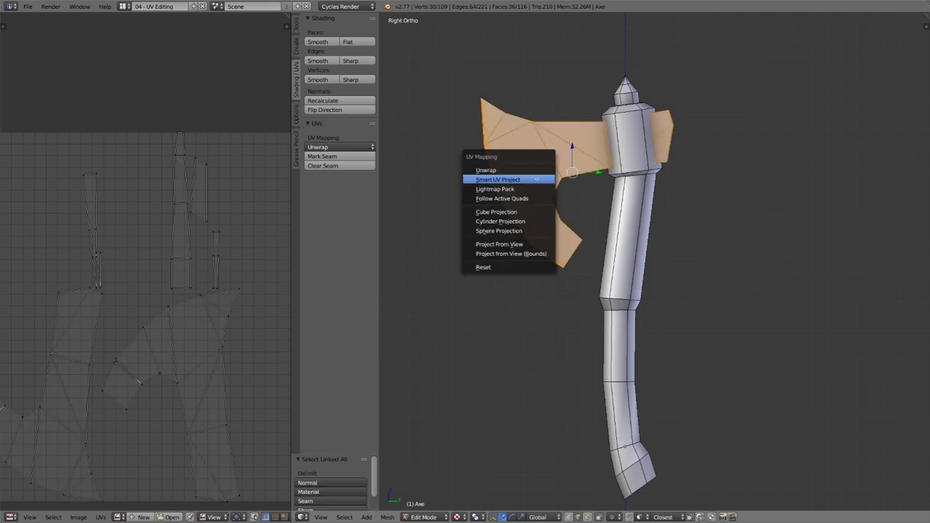
left_click(515, 245)
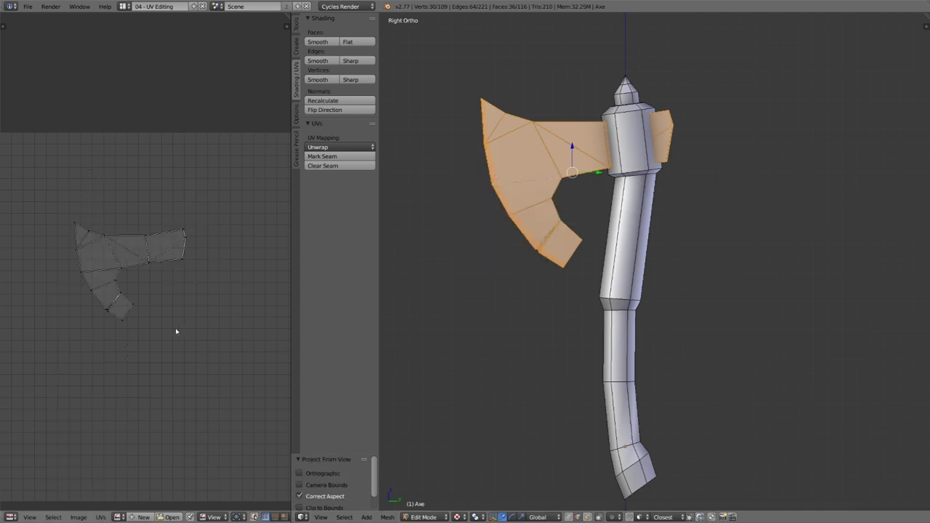
- Scale the blade's UV island up by about 1.8 and rotate it about 6° in the UV editor
middle_click_drag(175, 327, 181, 315)
key("a")
key("s")
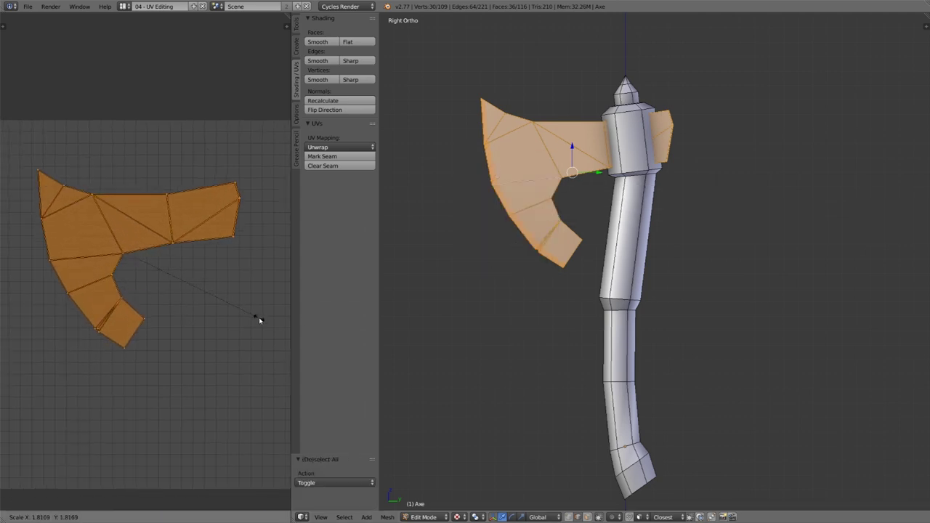
left_click(258, 318)
key("r")
left_click(257, 293)
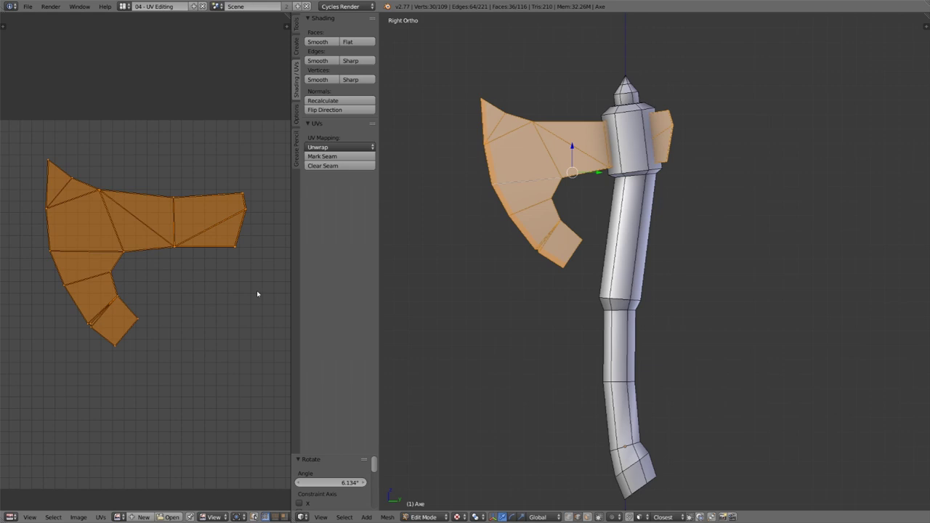
- Select the thin faces along the blade's tip, inner curve and underside, including the rear stub's bottom face, and unwrap them
middle_click_drag(705, 130, 662, 124)
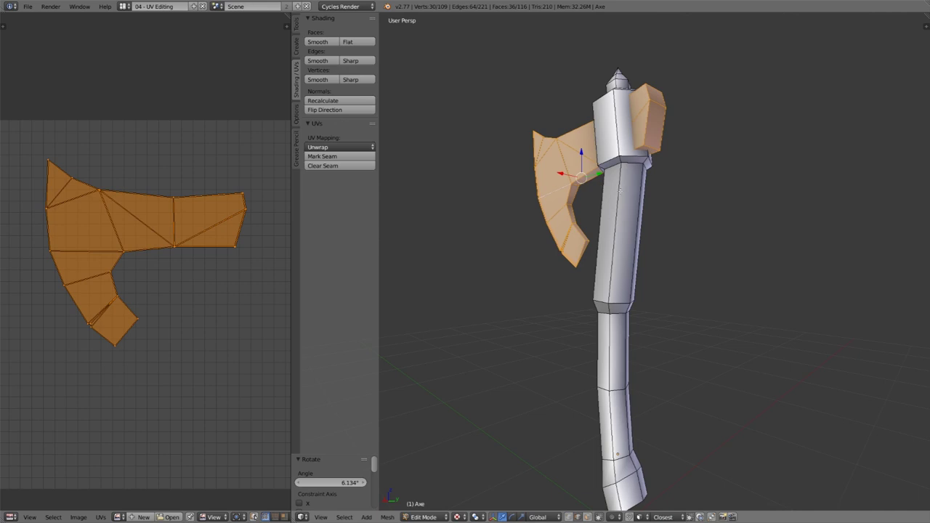
middle_click_drag(620, 191, 611, 236, "shift")
scroll(609, 241, "up", 2)
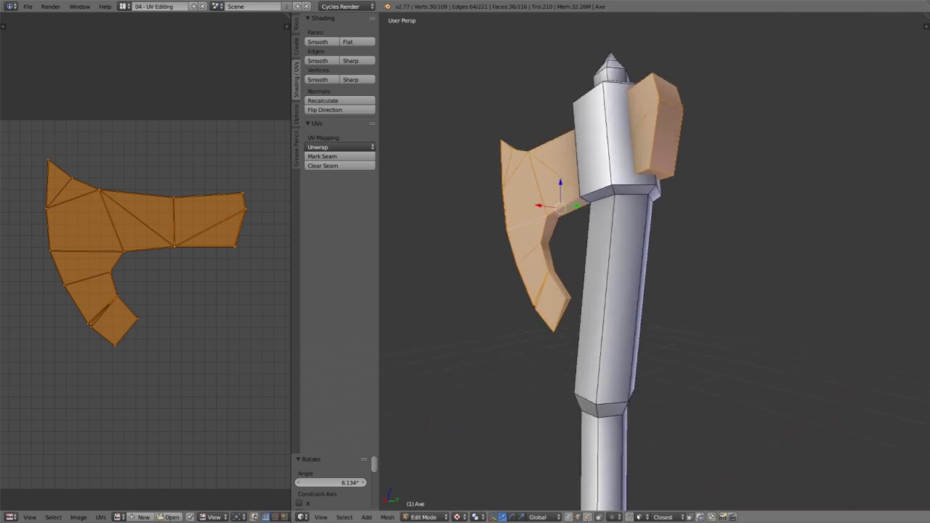
scroll(599, 377, "up", 1)
right_click(560, 311)
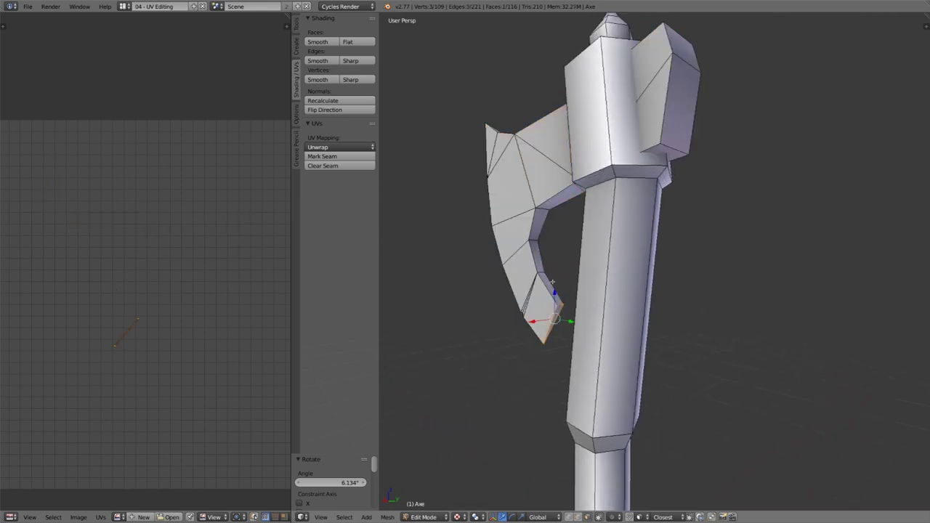
right_click(551, 283, "shift")
right_click(543, 256, "shift")
right_click(539, 226, "shift")
right_click(558, 200, "shift")
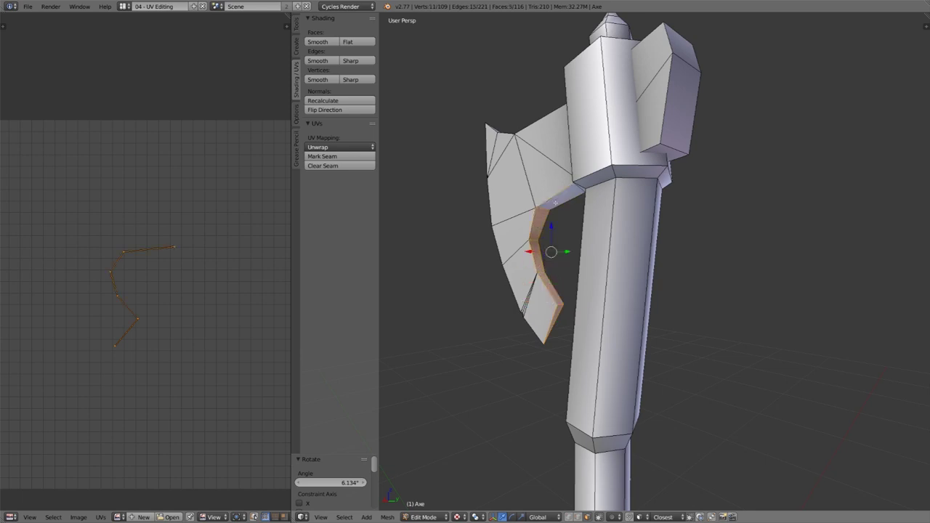
middle_click_drag(568, 205, 630, 198)
right_click(688, 165, "shift")
middle_click_drag(727, 209, 690, 222)
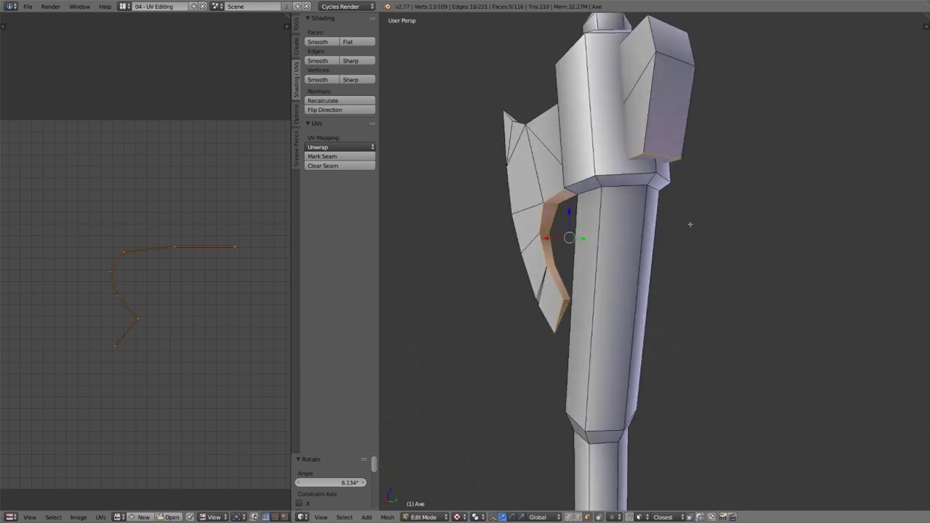
key("u")
left_click(663, 150)
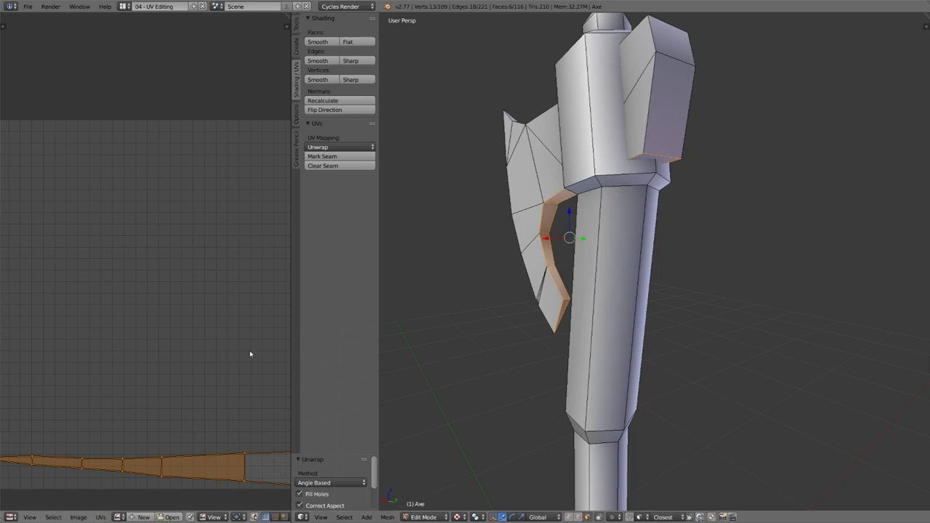
scroll(233, 351, "down", 2)
- Select the two faces on the back end of the blade's rear stub and unwrap them
middle_click_drag(665, 138, 695, 120)
right_click(693, 120)
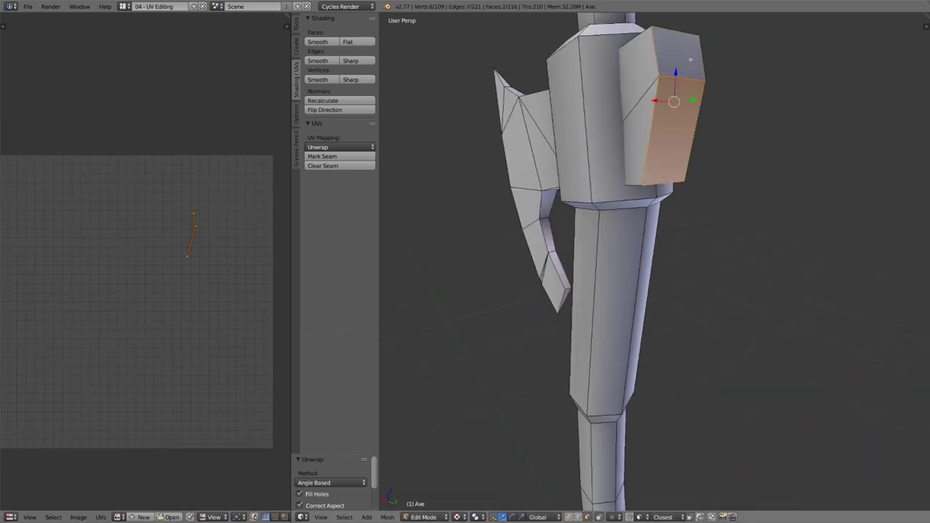
middle_click_drag(687, 193, 617, 472)
key("u")
left_click(685, 262)
- Select the strip of faces along the blade's top edge, including the rear stub's top, and unwrap it
right_click(725, 209)
middle_click_drag(725, 209, 690, 240)
right_click(462, 147, "ctrl")
key("u")
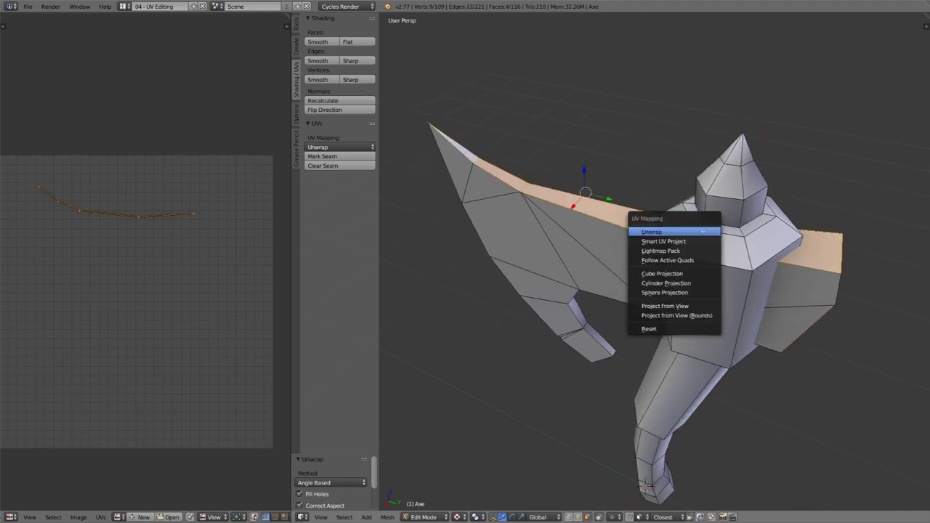
left_click(702, 231)
- In edge select mode, mark the edge loop around the handle just below its middle collar as a seam
middle_click_drag(705, 327, 717, 261)
middle_click_drag(669, 428, 685, 271)
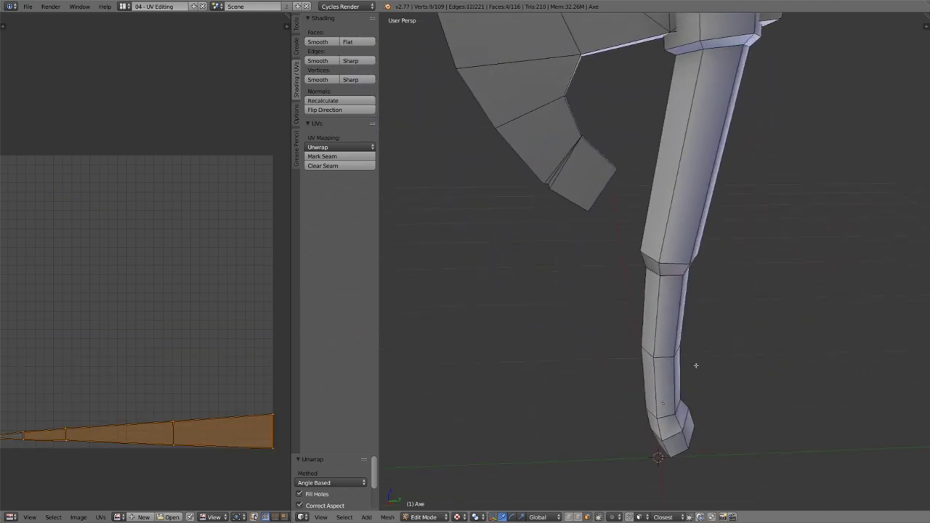
scroll(696, 367, "down", 2)
middle_click_drag(670, 307, 662, 337, "shift")
middle_click_drag(205, 349, 240, 357)
middle_click_drag(103, 376, 95, 375)
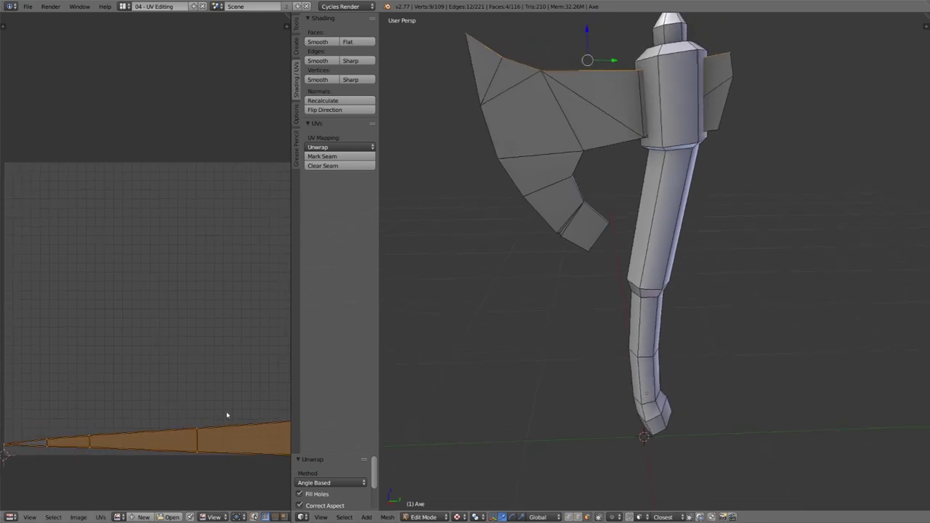
left_click(575, 517)
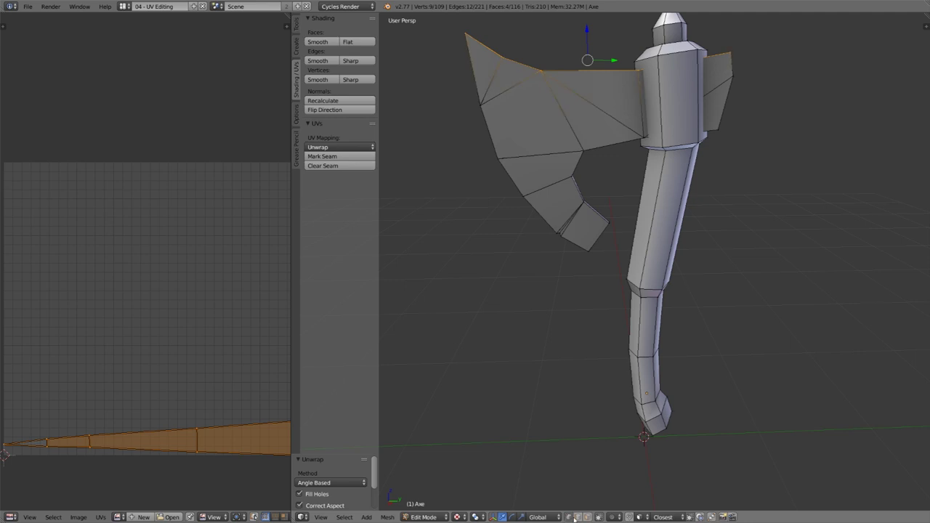
left_click(577, 517)
middle_click_drag(657, 343, 669, 320)
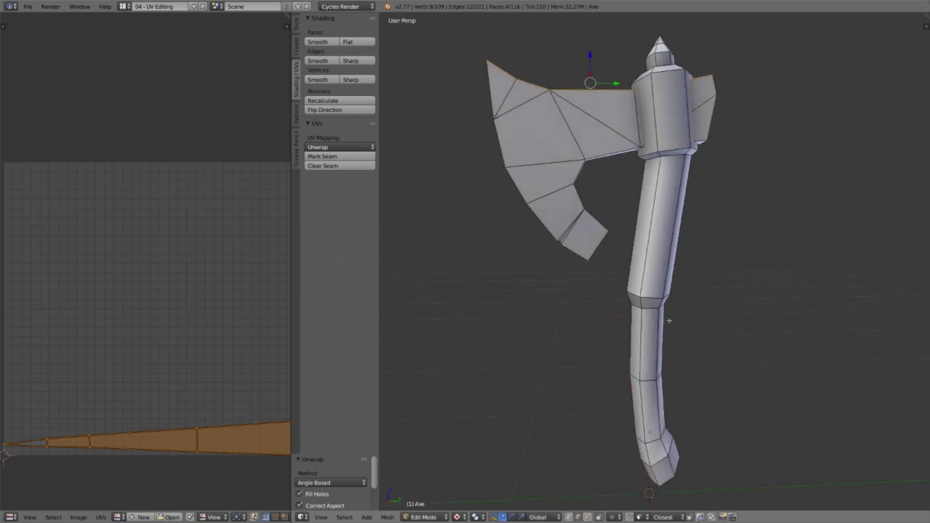
right_click(646, 304, "alt")
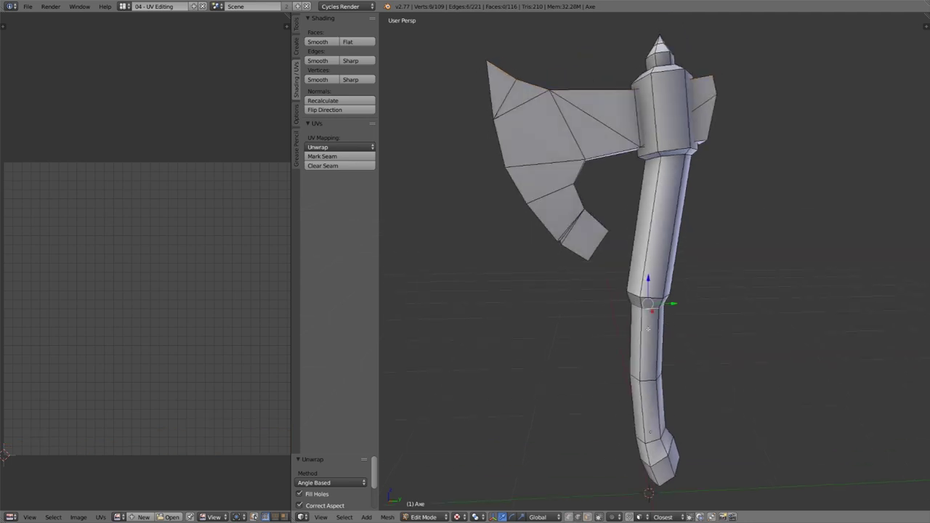
left_click(322, 156)
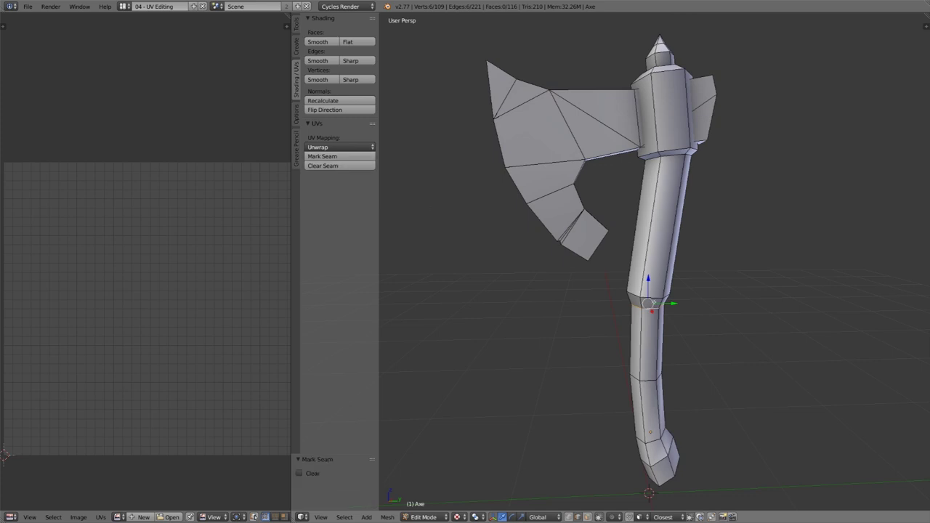
- Mark seams on the lengthwise edges running along the front and back of the handle
key("ctrl+l")
key("KP_Decimal")
key("a")
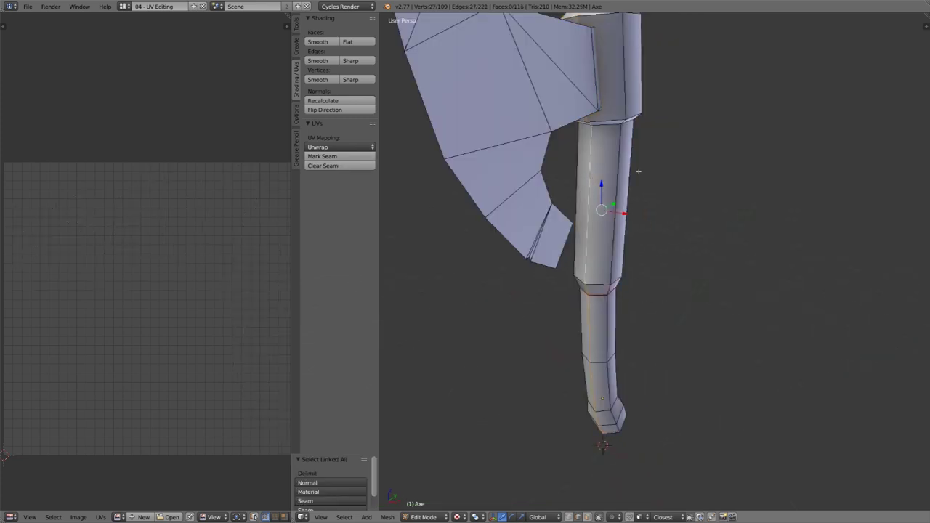
scroll(639, 247, "down", 3)
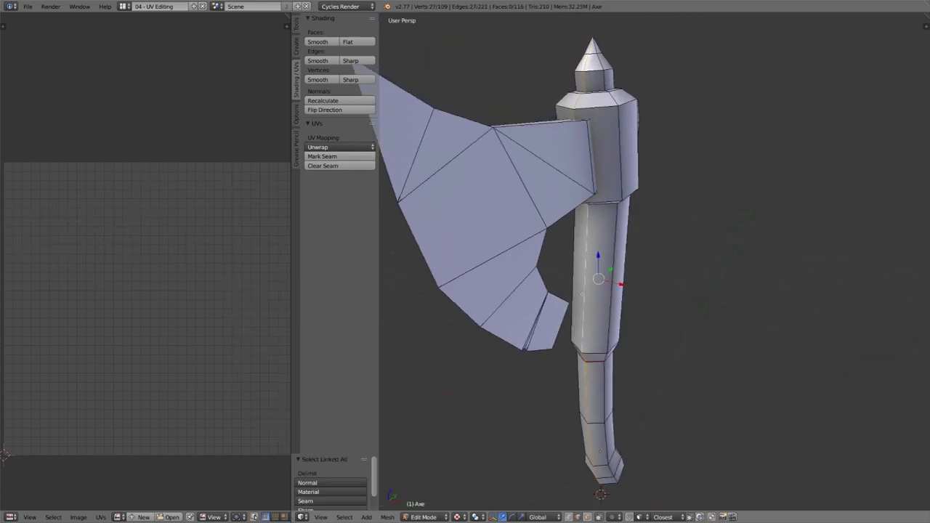
mouse_move(610, 194)
middle_mouse_down()
mouse_move(646, 247)
mouse_move(531, 241)
mouse_move(577, 255)
mouse_move(594, 192)
middle_mouse_up()
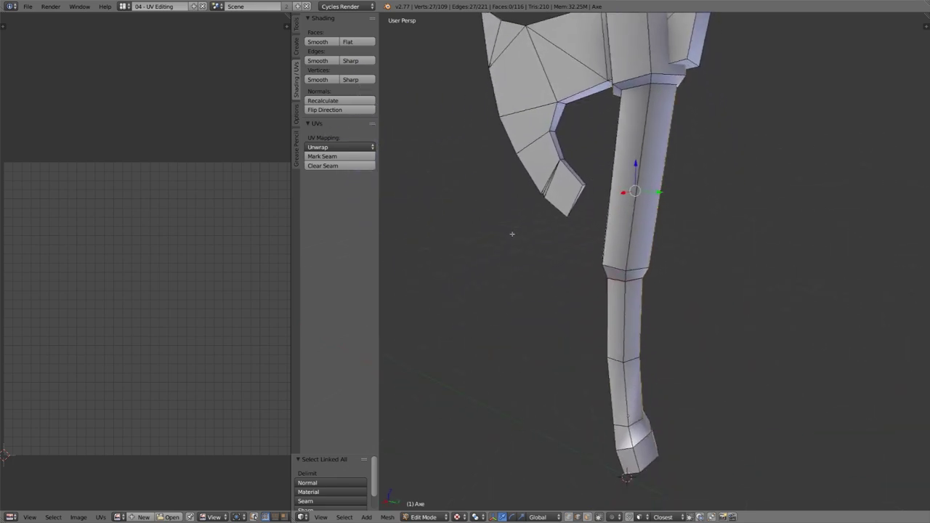
left_click(322, 156)
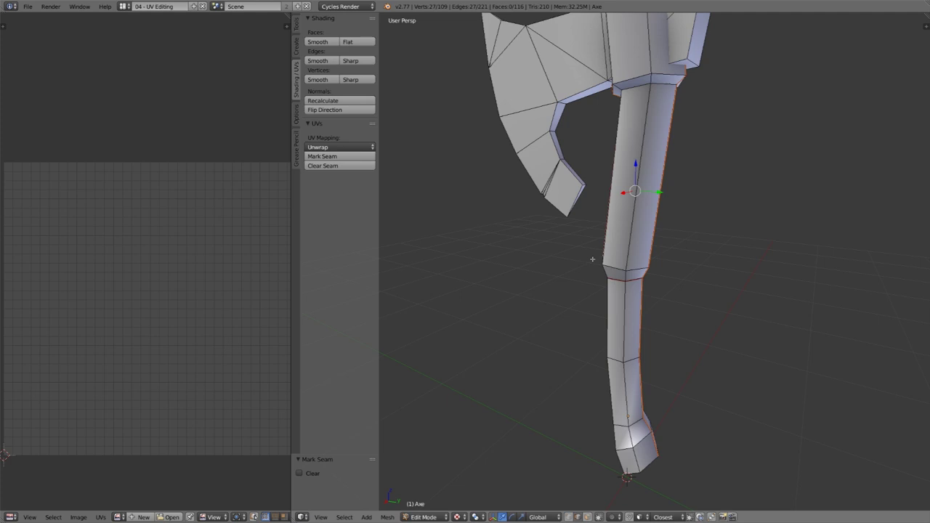
- Select the entire linked handle mesh and unwrap it along the marked seams
key("ctrl+l")
key("u")
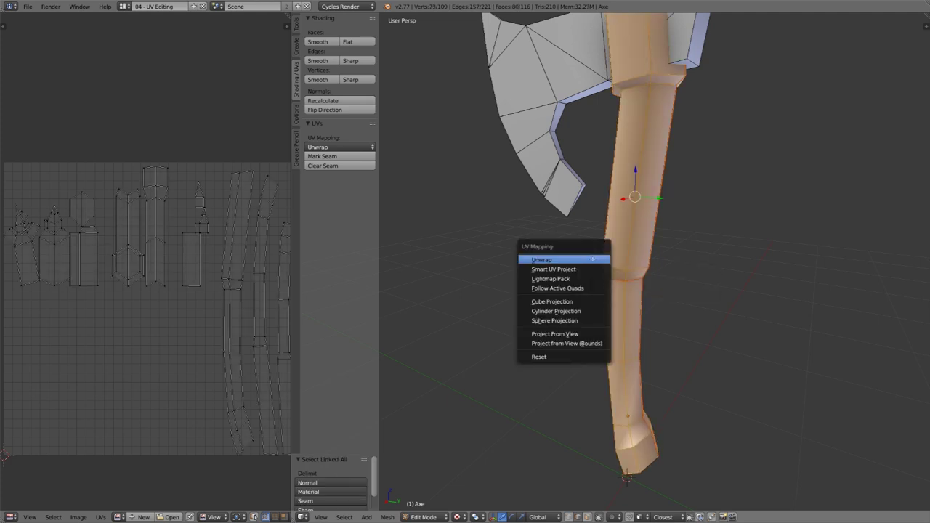
left_click(592, 260)
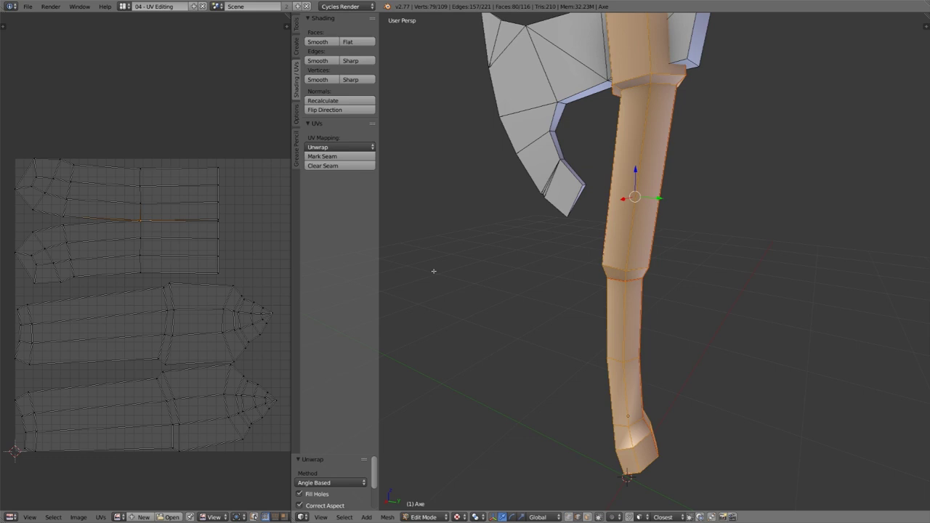
- Select the topmost lower-handle UV island, mirror it along Y and move it down over the matching island
middle_click_drag(243, 251, 243, 253)
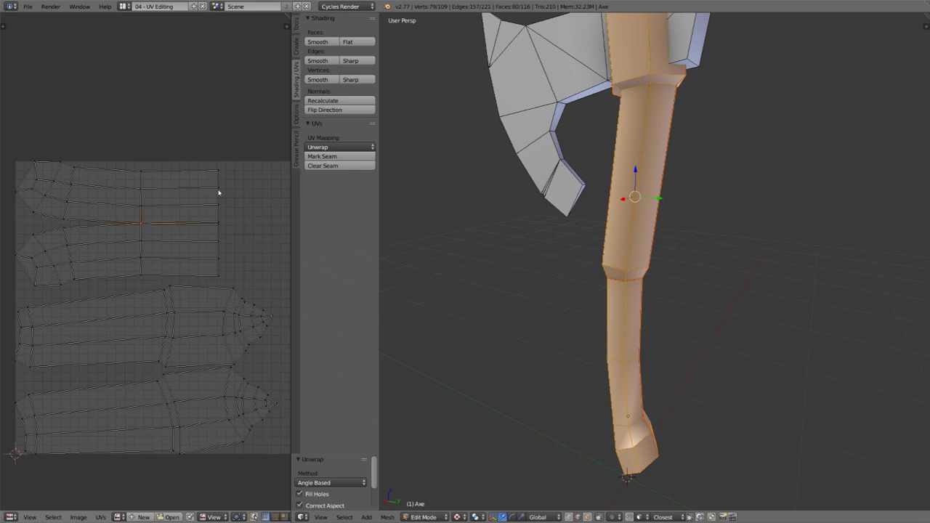
key("ctrl+l")
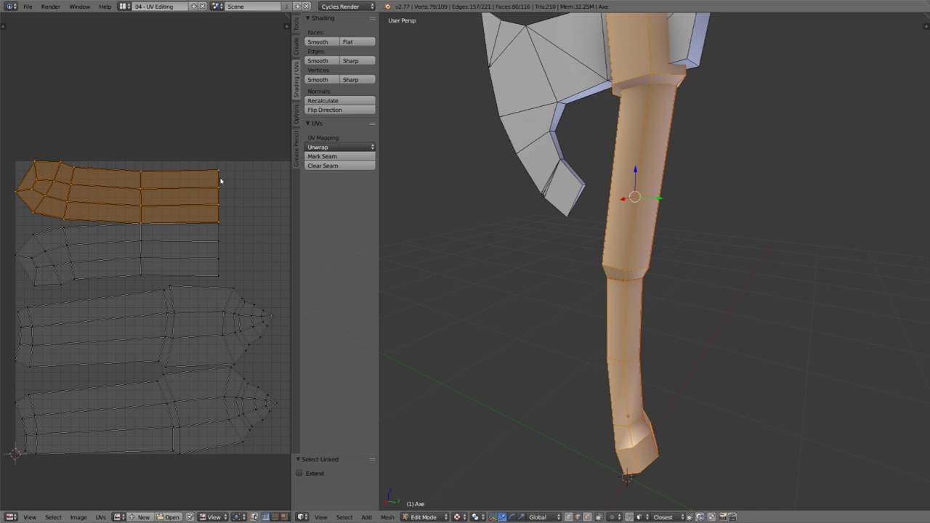
key("ctrl+m")
key("y")
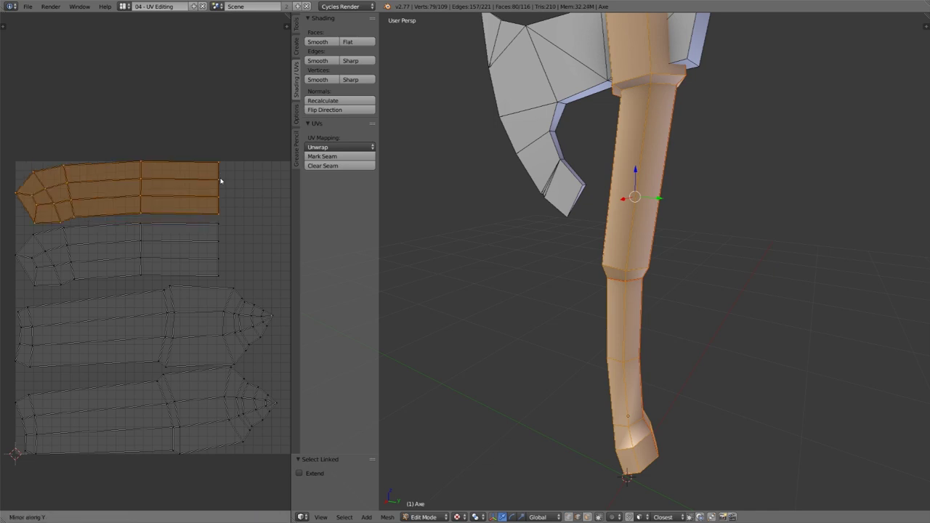
scroll(247, 181, "up", 1)
key("g")
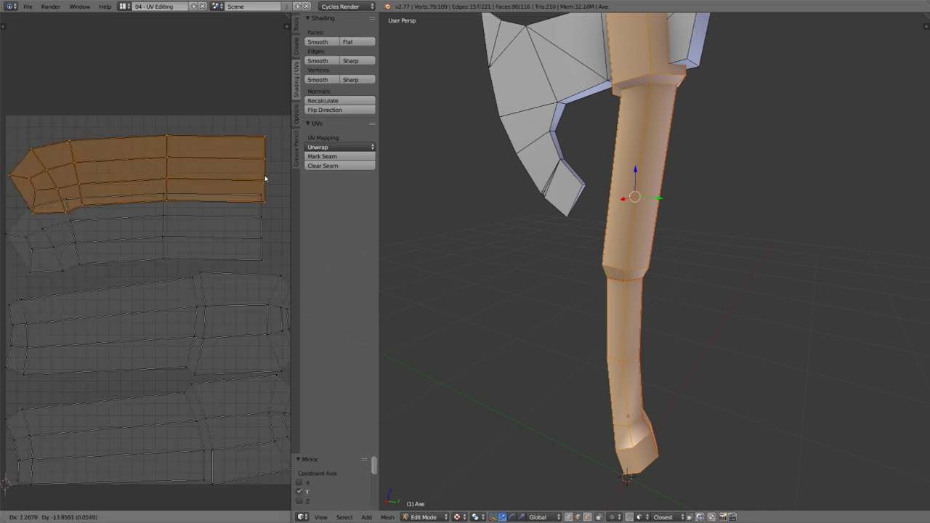
left_click(255, 209)
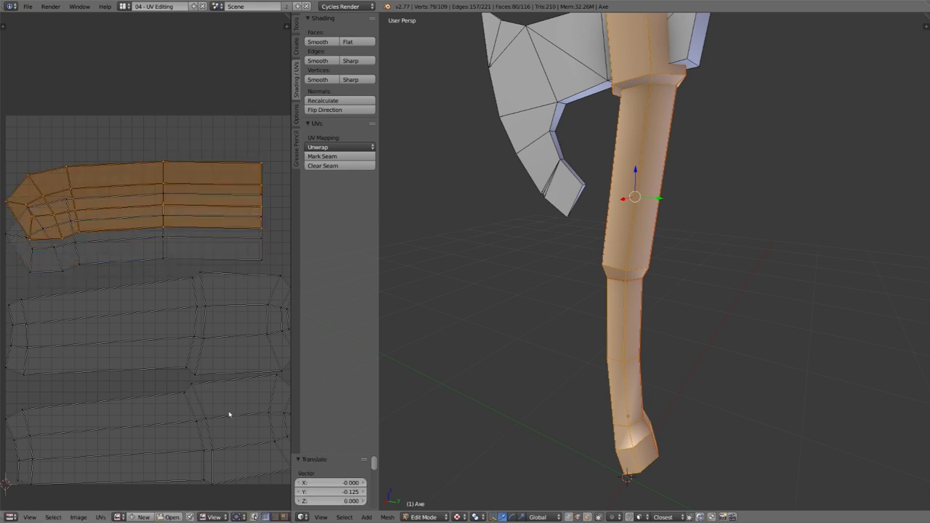
- Enable UV snapping to vertices and snap the mirrored island onto its counterpart
scroll(248, 517, "right", 4)
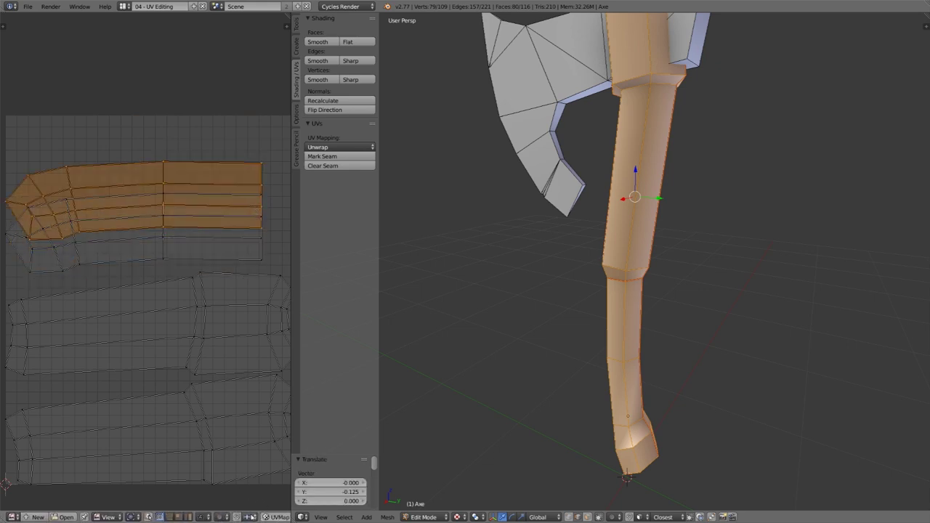
left_click(238, 517)
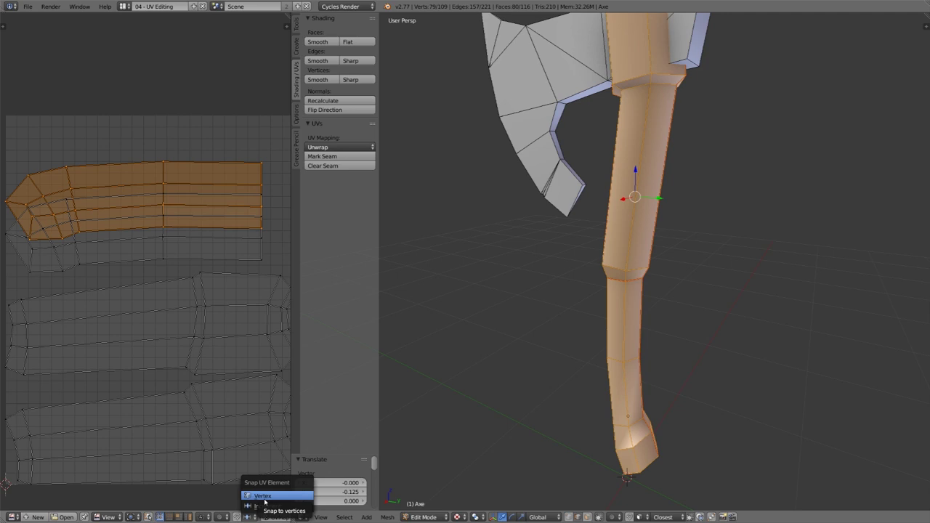
left_click(264, 498)
key("g")
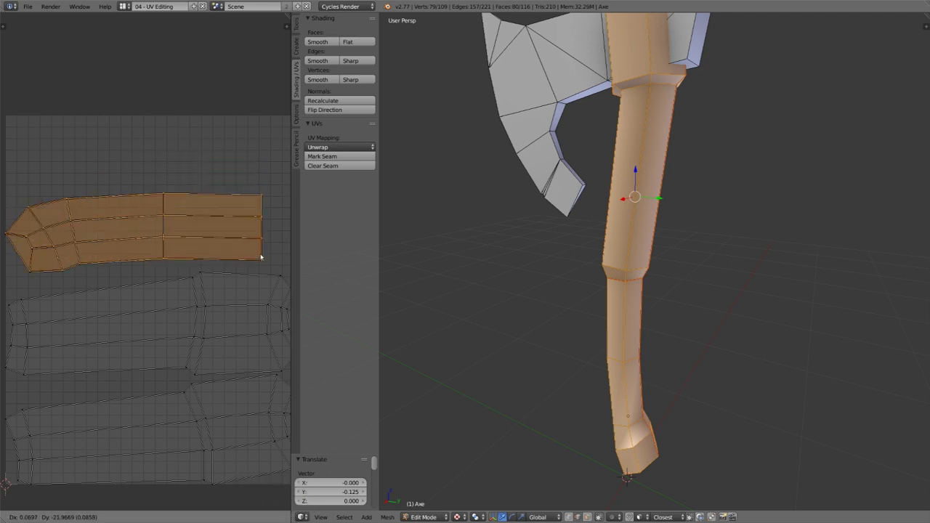
left_click(260, 259)
- Snap the mismatched lower and inner vertices at the island's pointed end onto the overlapping island's vertices
scroll(121, 242, "up", 5)
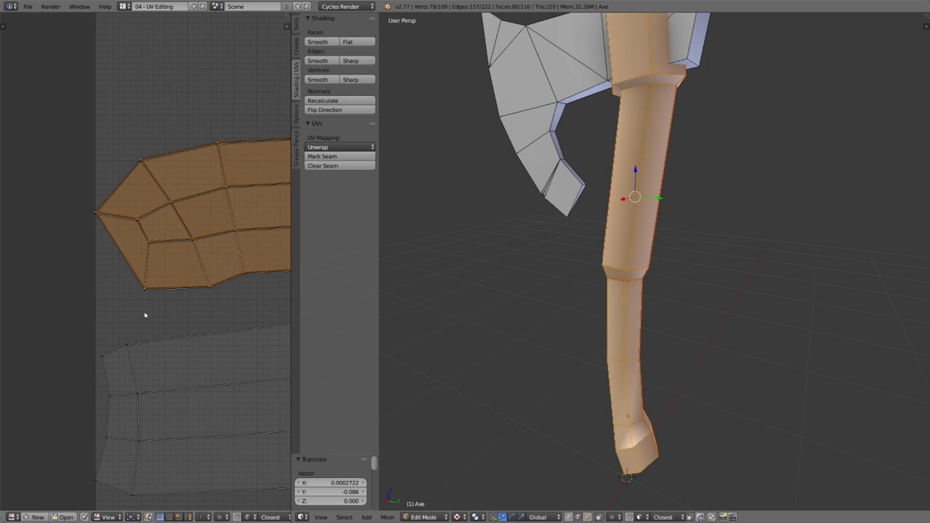
scroll(144, 314, "up", 3)
right_click(145, 318)
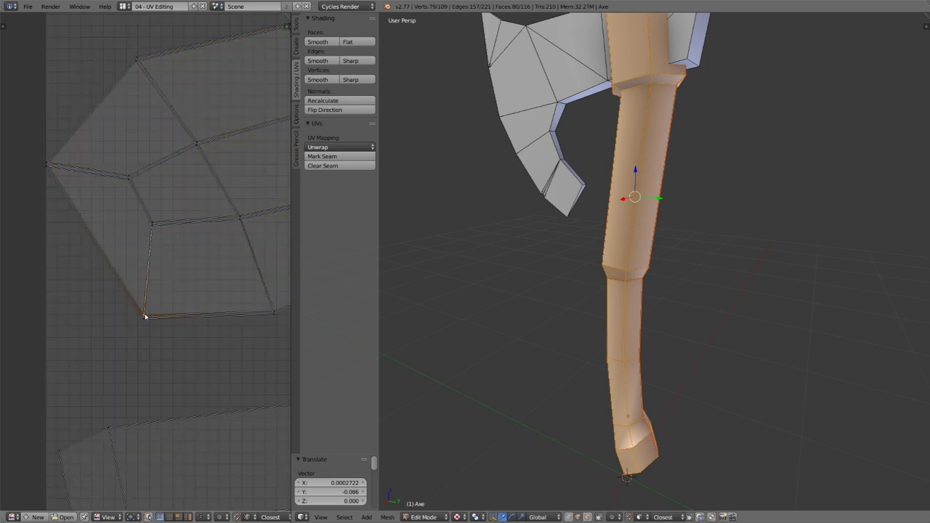
key("g")
left_click(145, 319)
right_click(153, 220)
key("g")
left_click(153, 223)
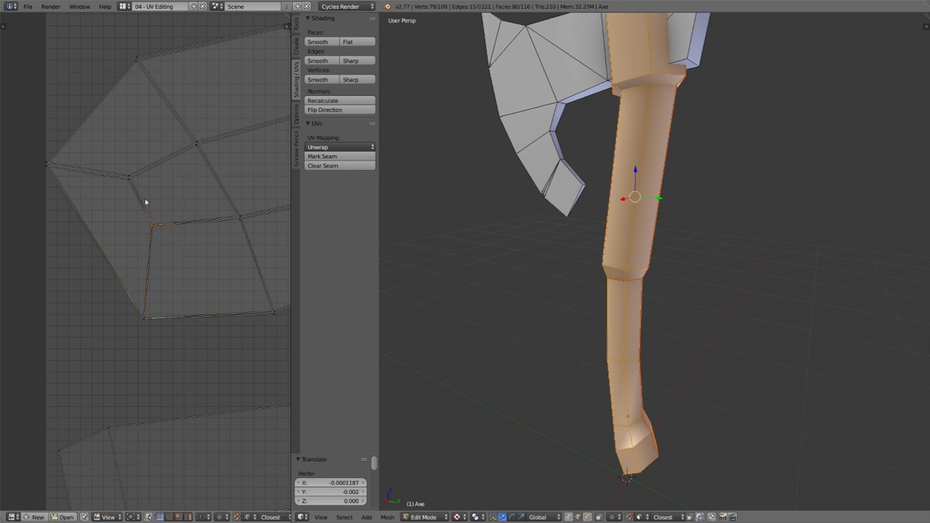
right_click(123, 173)
key("g")
left_click(124, 183)
- Snap the remaining pointed-end vertices and the adjoining cross-loop vertices onto their overlapping counterparts
right_click_drag(54, 166, 54, 173)
right_click_drag(139, 59, 139, 66)
right_click_drag(199, 142, 201, 148)
right_click_drag(240, 215, 243, 218)
middle_click_drag(269, 218, 73, 236)
right_click(178, 328)
right_click_drag(124, 69, 127, 73)
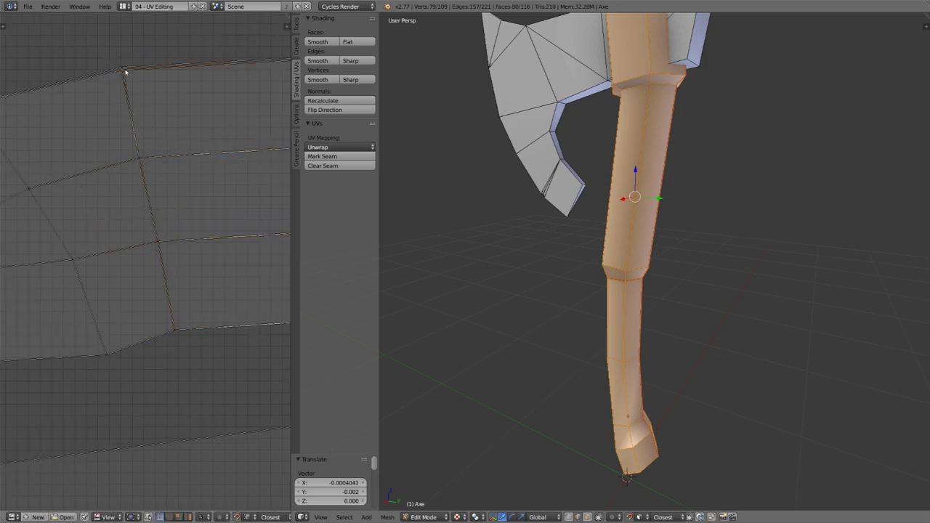
- Snap the vertices along the island's middle cross loop and straight end onto their overlapping counterparts
middle_click_drag(247, 87, 87, 74)
right_click_drag(161, 41, 163, 44)
right_click(160, 308)
middle_click_drag(276, 291, 8, 250)
scroll(218, 174, "up", 1)
right_click(230, 167)
middle_click_drag(231, 167, 197, 267)
right_click_drag(197, 157, 197, 158)
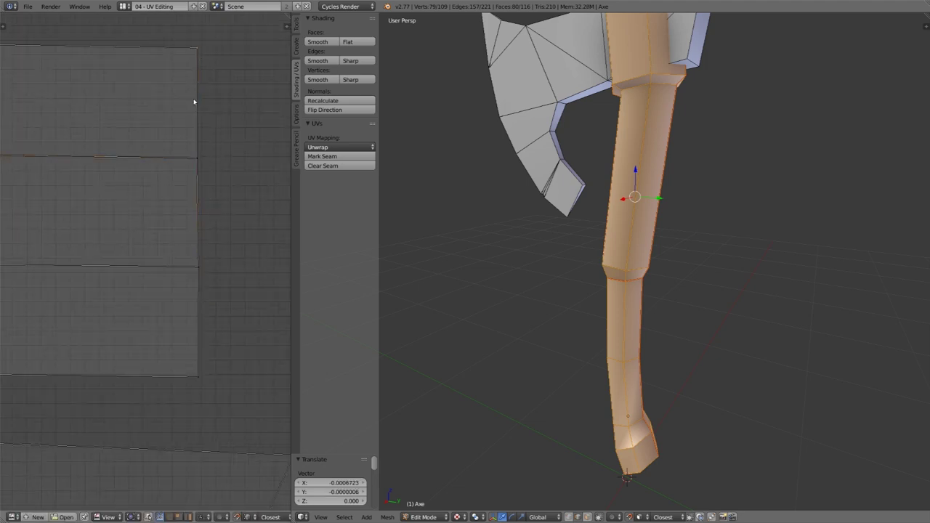
- Select the whole upper-handle UV island in the middle of the layout and mirror it along Y
scroll(206, 161, "down", 9)
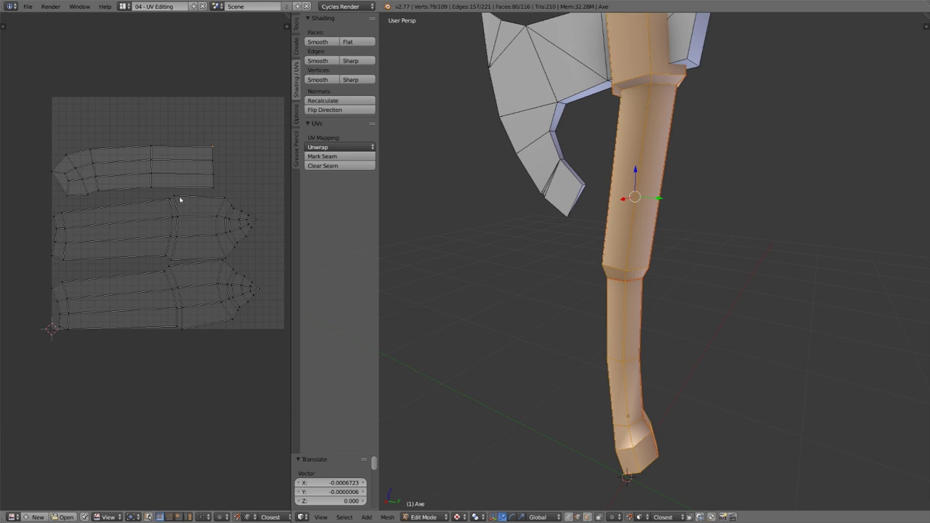
right_click(177, 197)
key("ctrl+l")
key("ctrl+m")
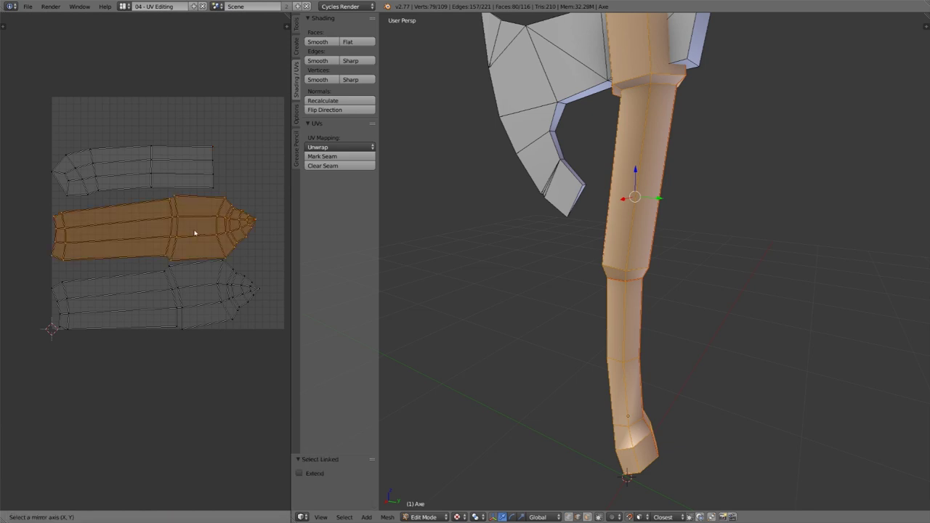
key("y")
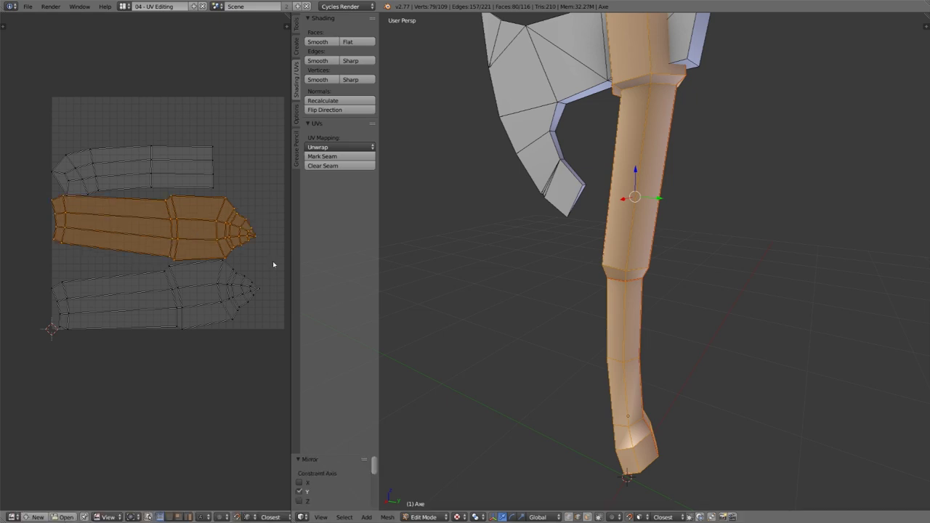
- Rotate the mirrored upper-handle island by about -8.45° and move it down onto the matching bottom island
key("r")
left_click(261, 220)
key("g")
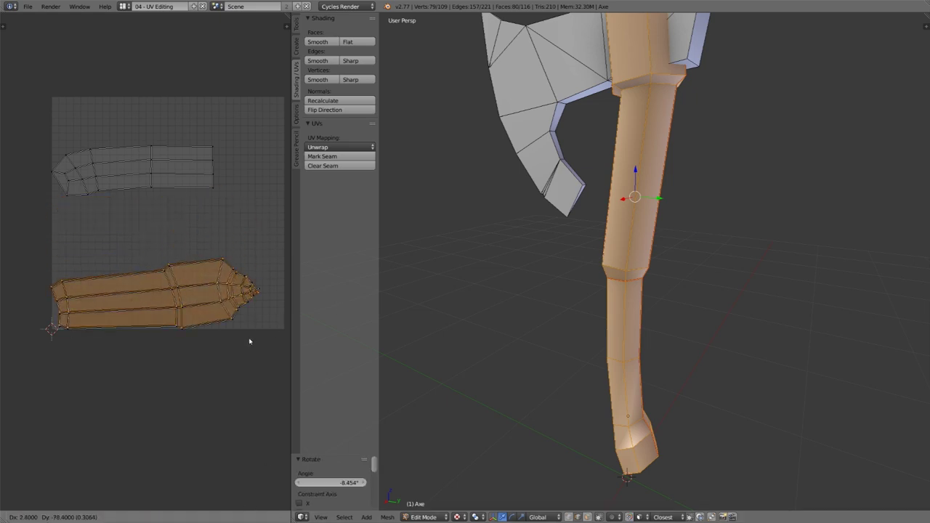
left_click(250, 340)
- Snap the vertices at the upper-handle island's wide end onto the overlapping island's vertices
scroll(72, 336, "up", 5)
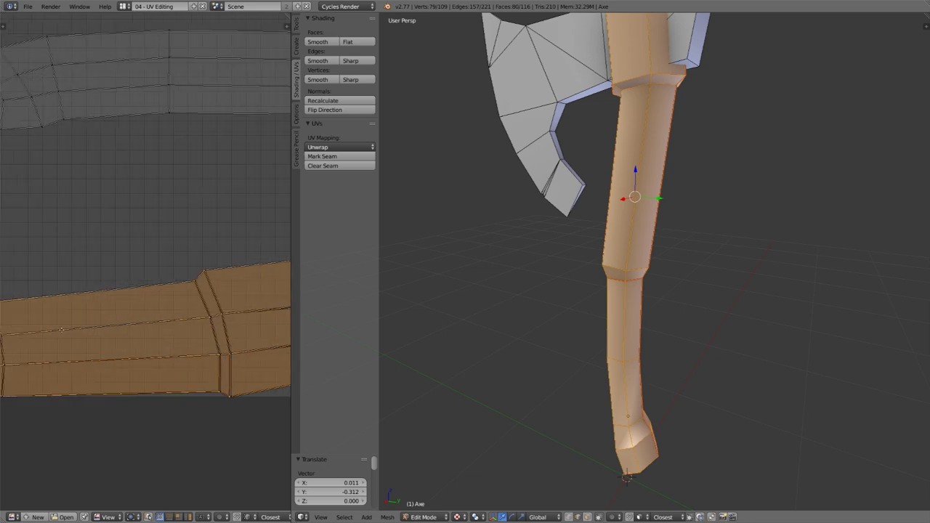
scroll(197, 455, "down", 2)
scroll(103, 313, "up", 4)
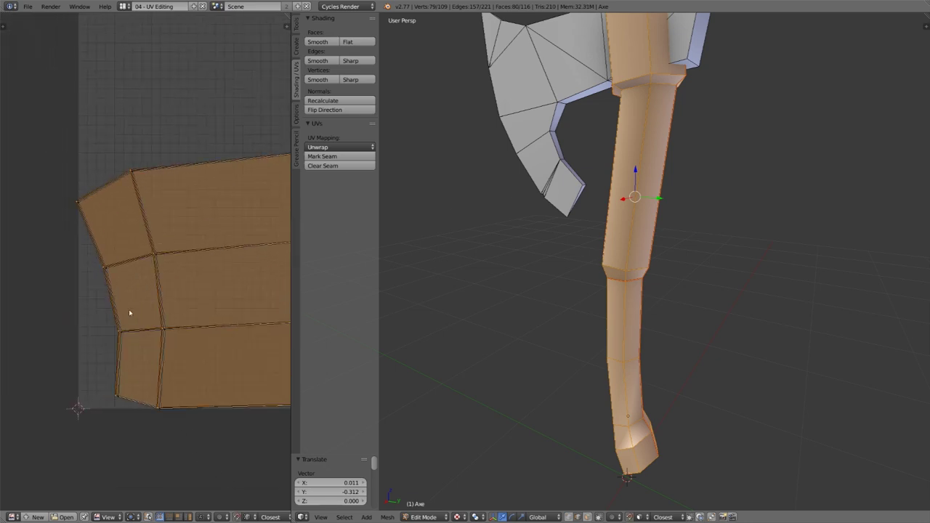
right_click(78, 204)
key("g")
left_click(80, 206)
right_click(133, 173)
right_click(154, 254)
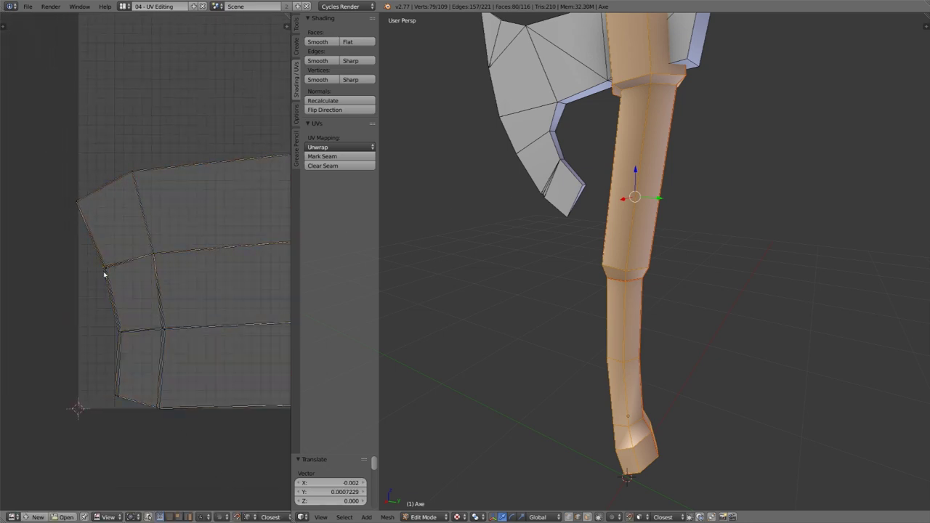
right_click(119, 332)
right_click(160, 408)
key("g")
left_click(159, 410)
- Snap the collar vertices in the middle of the upper-handle island onto their overlapping counterparts
middle_click_drag(240, 407, 51, 352)
scroll(145, 313, "up", 2)
right_click(110, 281)
right_click(116, 156)
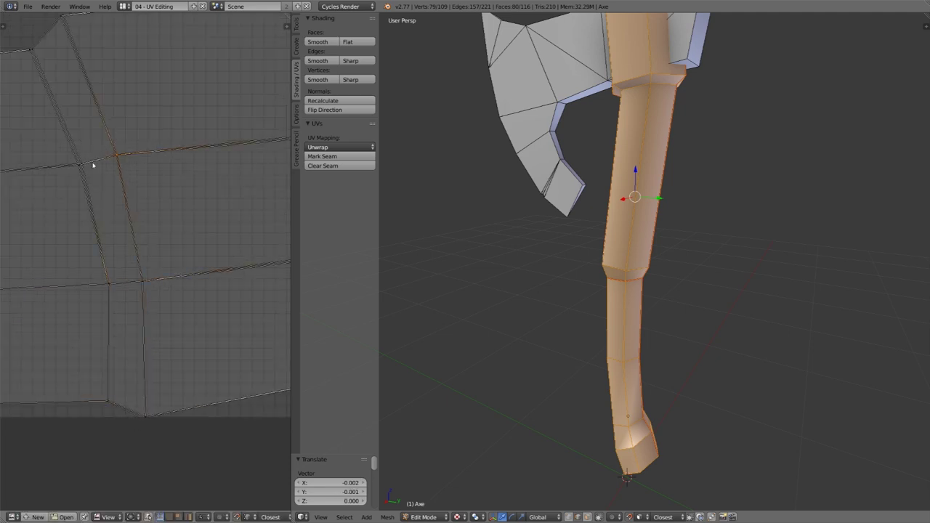
middle_click_drag(93, 164, 167, 289)
right_click(139, 145)
key("g")
left_click(139, 148)
- Snap the vertices where the upper-handle island starts narrowing beyond the collar onto their overlapping counterparts
scroll(139, 148, "down", 3)
right_click(116, 39)
key("g")
left_click(118, 44)
right_click(105, 308)
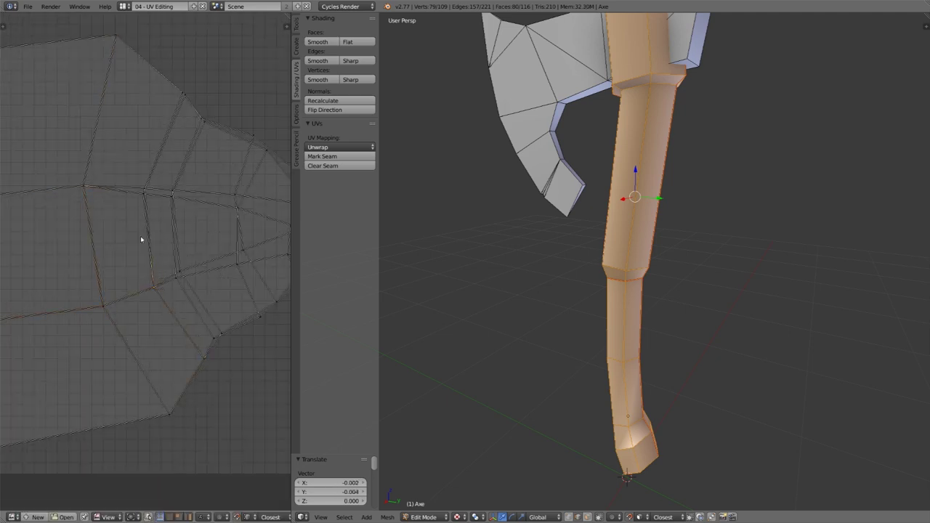
right_click(185, 96)
right_click(204, 124)
right_click(176, 277)
- Snap the vertices around the upper-handle island's pointed tip onto their overlapping counterparts
middle_click_drag(239, 320, 161, 314)
right_click(159, 256)
right_click(186, 149)
key("g")
left_click(173, 134)
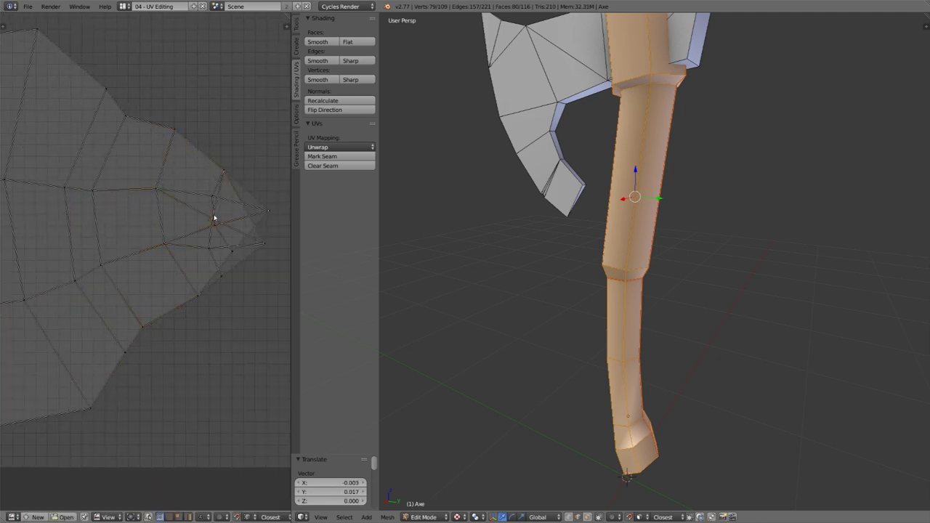
right_click(262, 229)
key("g")
left_click(263, 211)
- Select the entire axe mesh to display all its UVs and switch UV selection to island mode
scroll(255, 225, "down", 9)
key("a")
key("a")
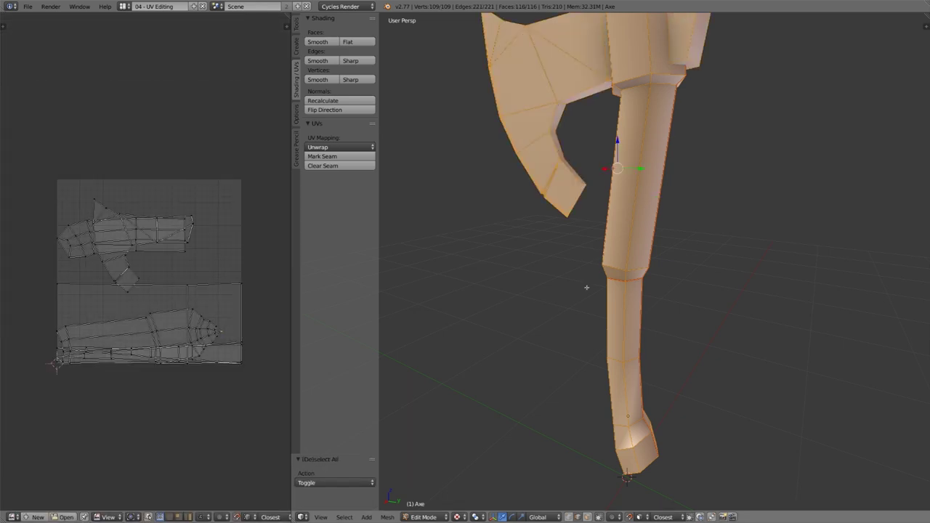
left_click(190, 518)
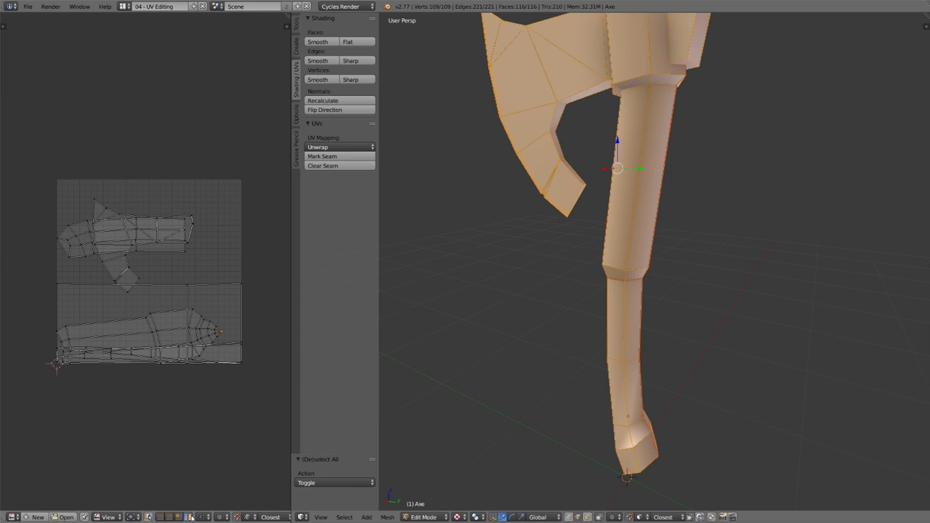
scroll(653, 291, "down", 1)
middle_click_drag(652, 291, 581, 320)
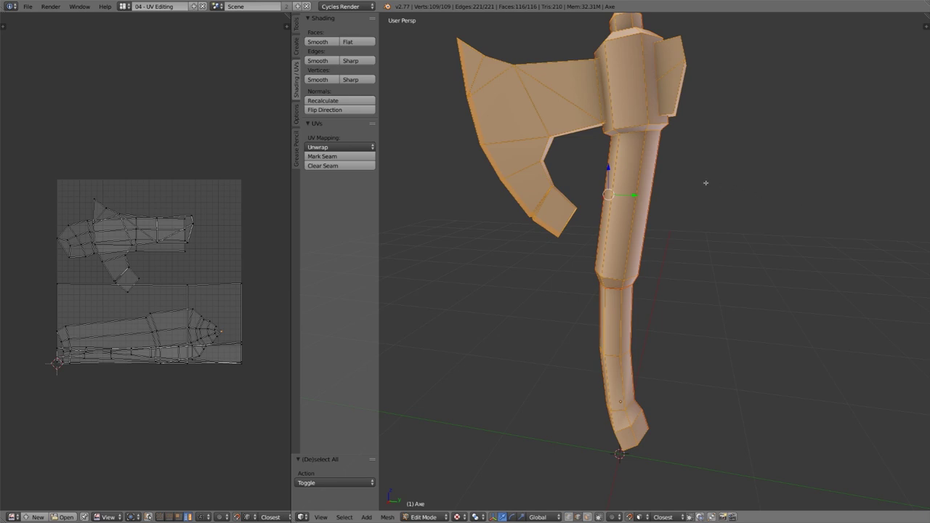
- Select the linked blade UV islands and scale them up by 1.691
scroll(158, 251, "up", 3)
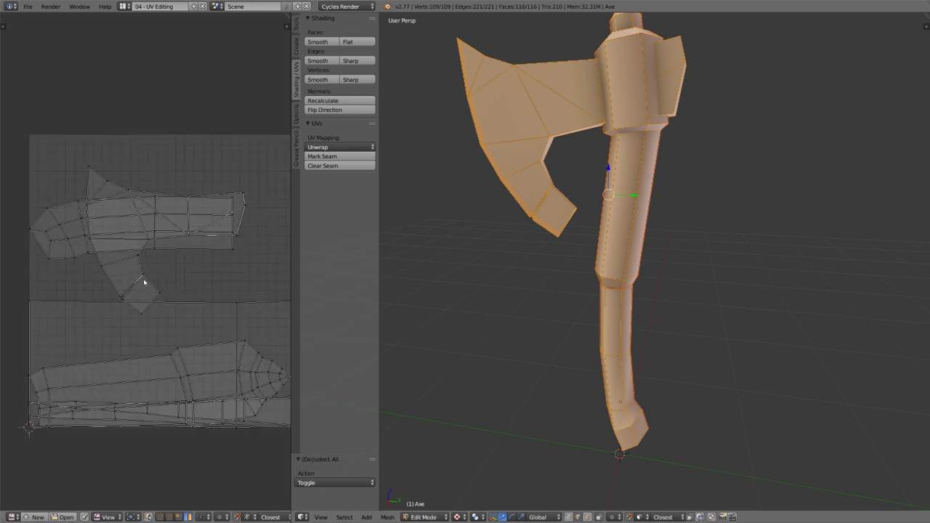
left_click_drag(157, 284, 163, 284)
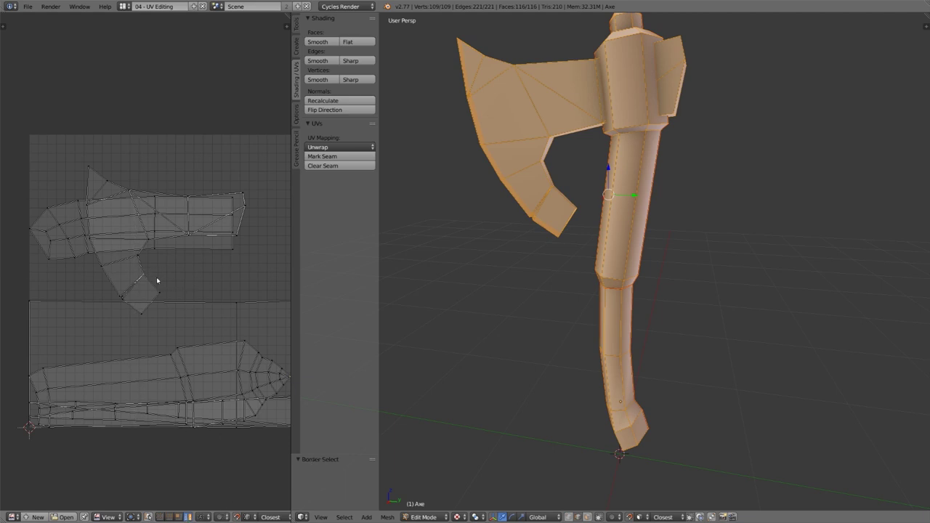
key("ctrl+l")
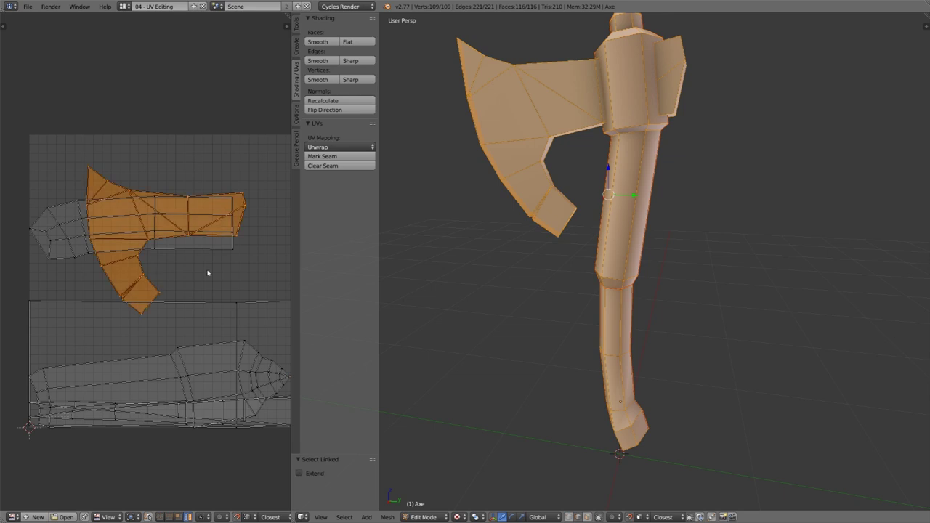
scroll(207, 272, "down", 1)
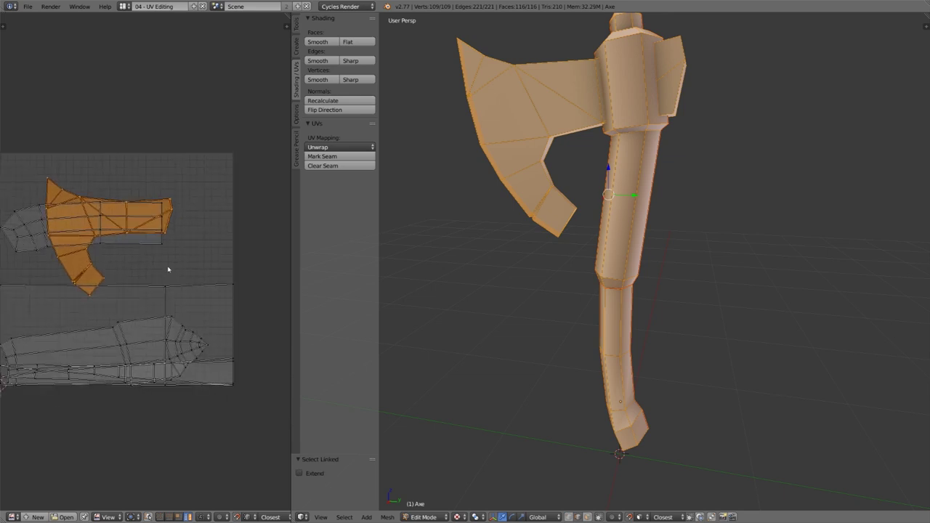
key("s")
left_click(199, 272)
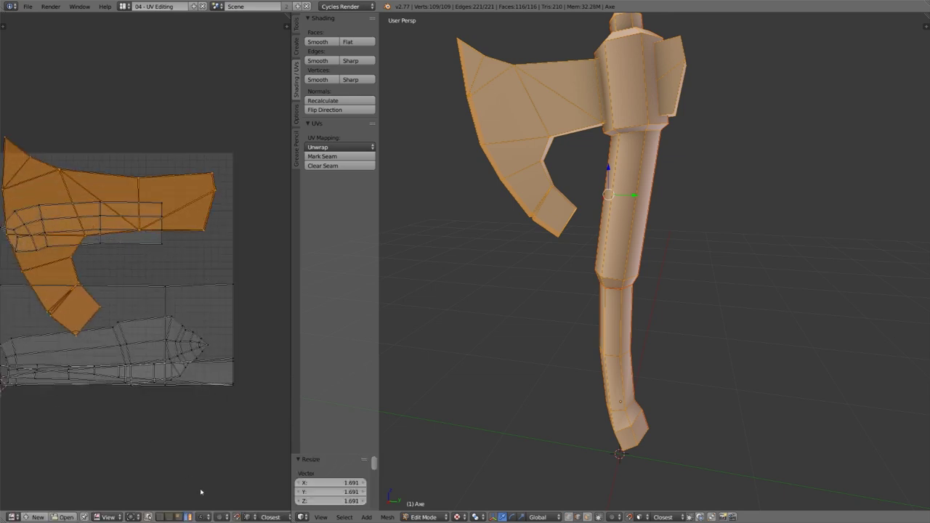
- Turn off UV snapping and scale the blade islands down to fit within the UV area
left_click(237, 518)
middle_click_drag(211, 280, 228, 289)
key("s")
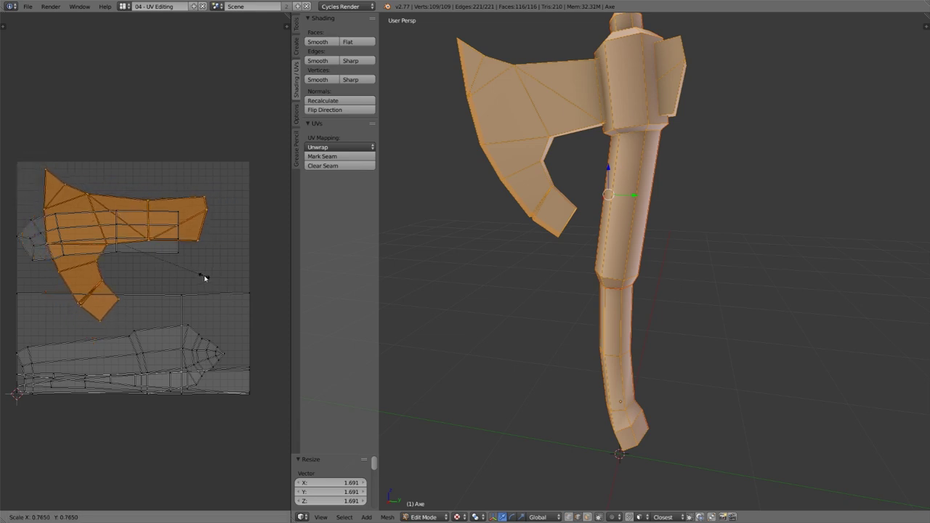
left_click(199, 271)
- Rotate the blade islands by -178.32° and move them by 0.195 in X and -0.086 in Y
key("r")
left_click(33, 140)
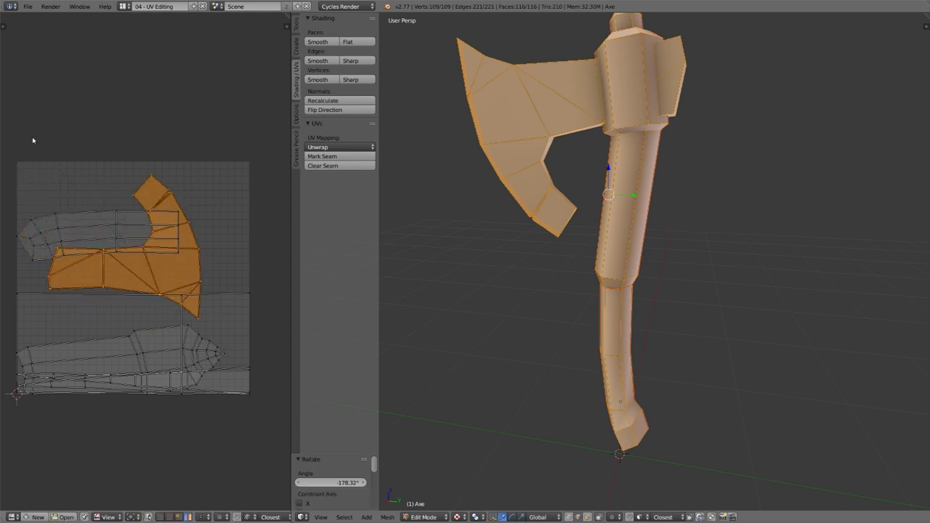
key("g")
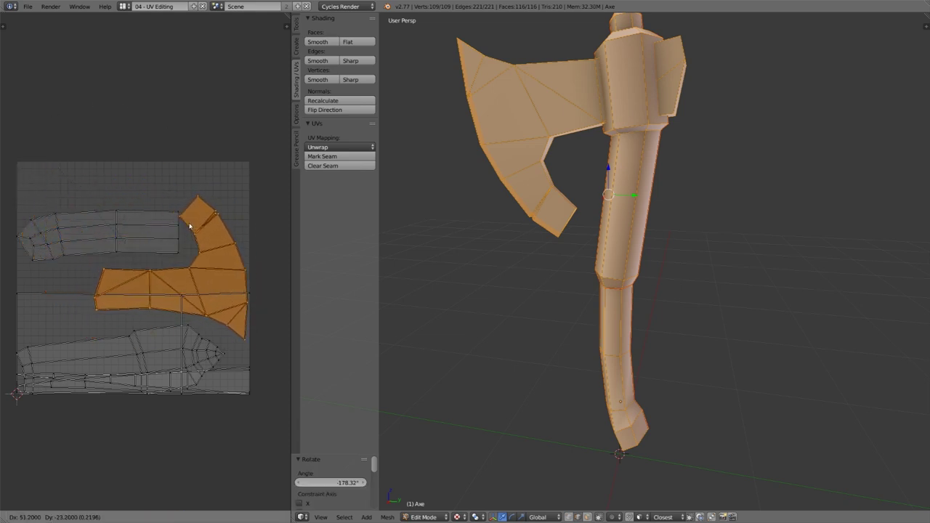
left_click(187, 223)
- Select the linked UV islands of the curved lower handle and move them 0.120 in X and 0.189 in Y
middle_click_drag(106, 223, 131, 237)
right_click(132, 226)
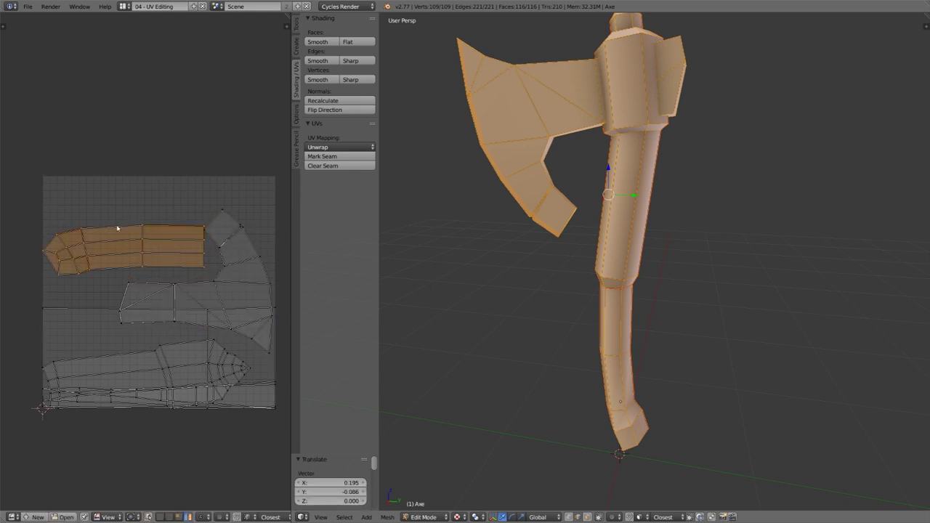
key("b")
left_click_drag(76, 213, 87, 255)
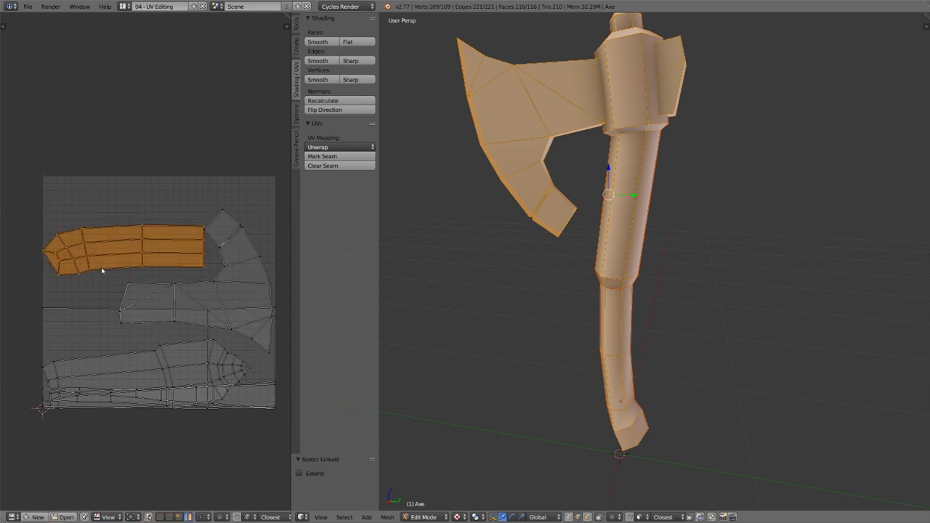
key("g")
left_click(170, 221)
- Scale the lower-handle islands by 1.186, rotate them about 1.9°, and fit them along the UV area's upper edge
key("s")
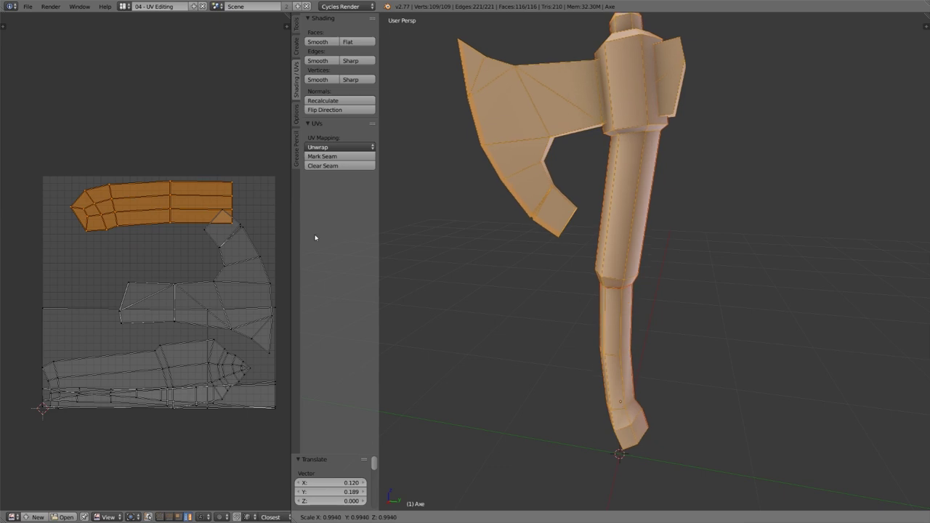
right_click(314, 234)
key("s")
left_click(265, 237)
key("r")
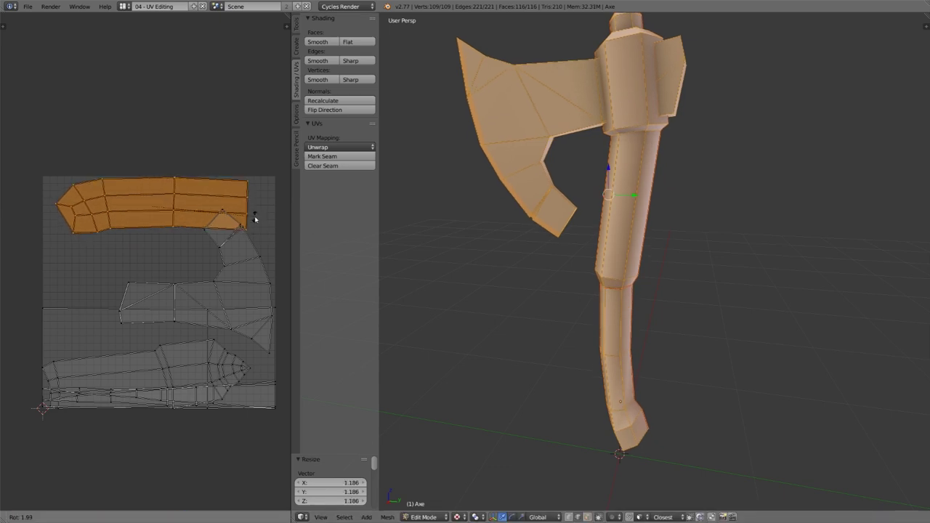
left_click(255, 220)
key("s")
left_click(271, 225)
key("g")
left_click(278, 230)
middle_click_drag(233, 303, 221, 275)
key("a")
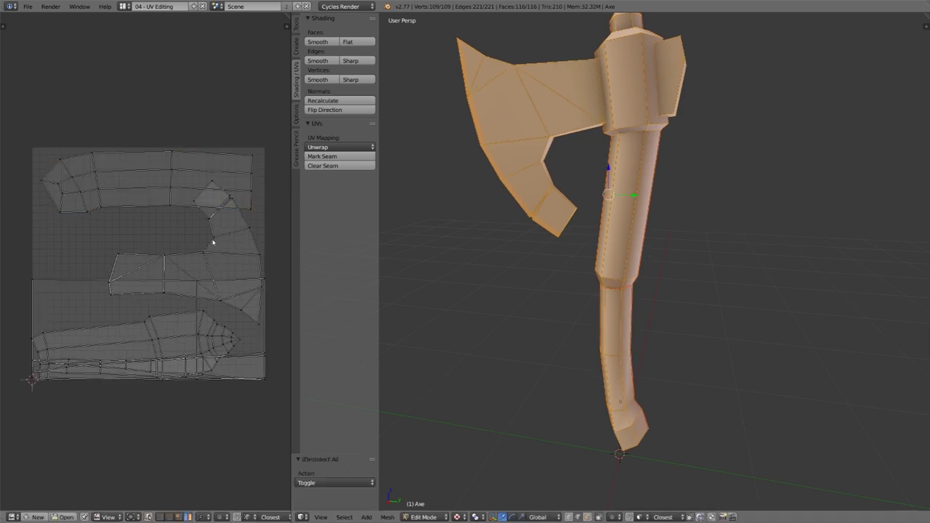
- Move the large rectangular UV island outside the UV area by -0.895 in X and 0.546 in Y
right_click(32, 280)
middle_click_drag(202, 344, 232, 387)
key("g")
left_click(102, 307)
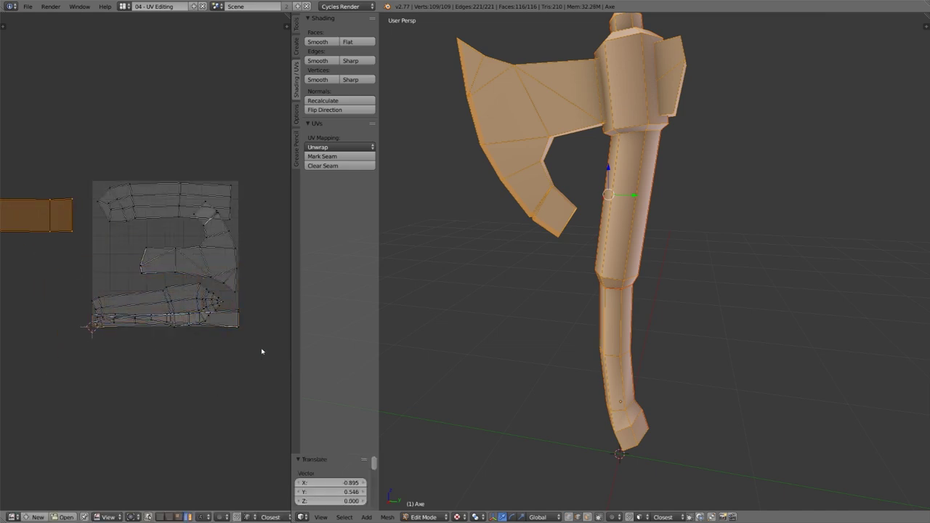
- Select the linked thin tapered strip islands, move them below the UV area, and clear the selection
key("b")
left_click_drag(235, 301, 257, 353)
key("ctrl+l")
key("g")
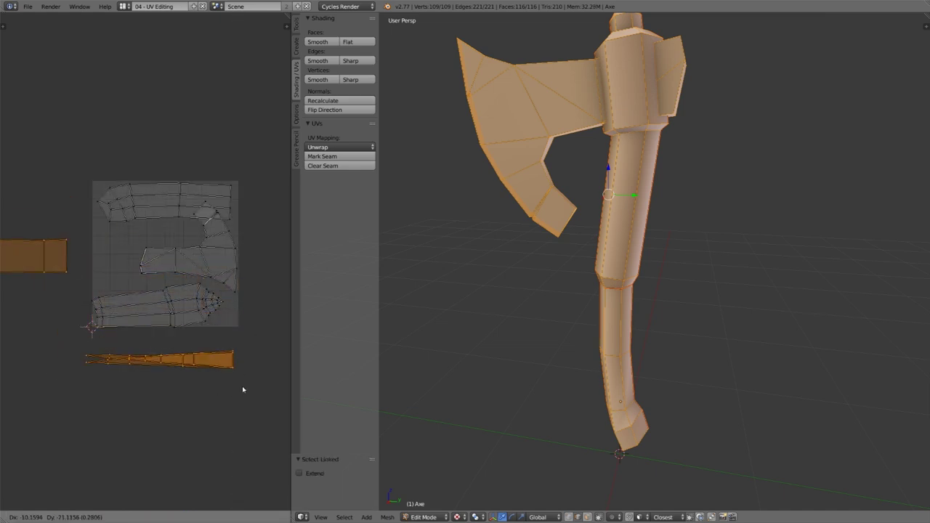
left_click(242, 384)
key("a")
middle_click_drag(236, 370, 217, 312, "ctrl")
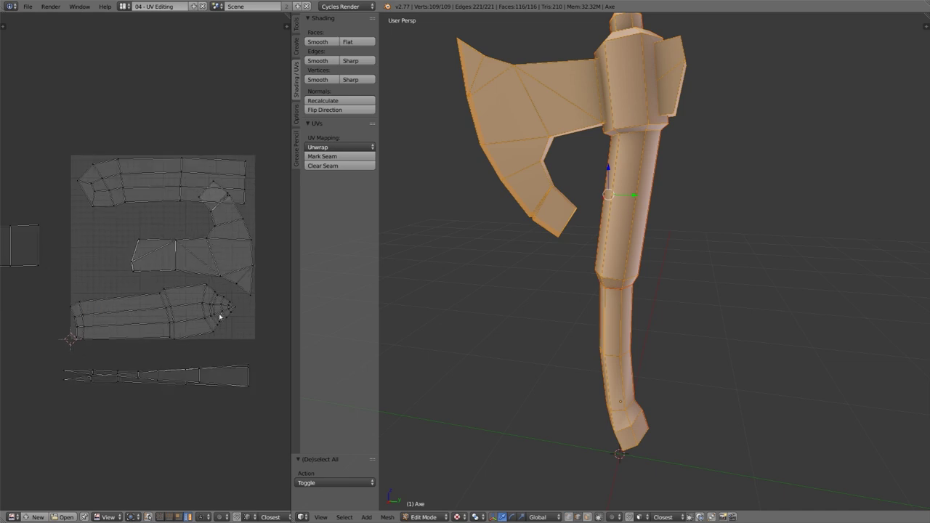
- Select the linked upper-handle islands, rotate them 5.59°, and move them 0.020 in X and 0.031 in Y
key("b")
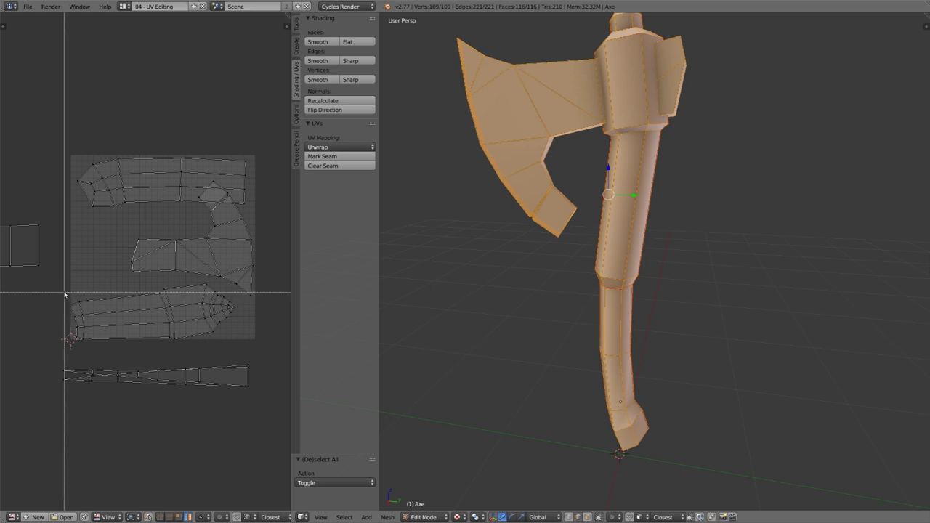
left_click_drag(65, 291, 188, 352)
key("ctrl+l")
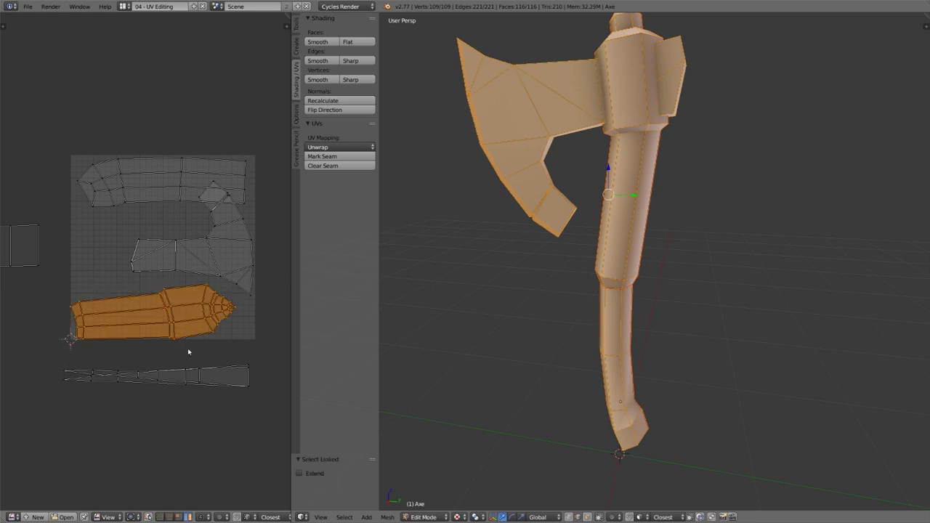
key("r")
left_click(262, 330)
key("g")
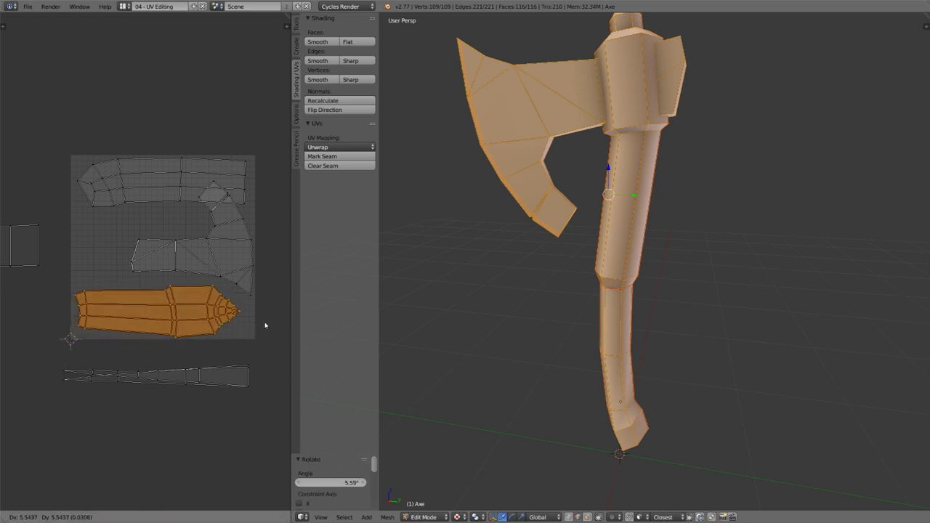
left_click(263, 323)
scroll(251, 291, "up", 1)
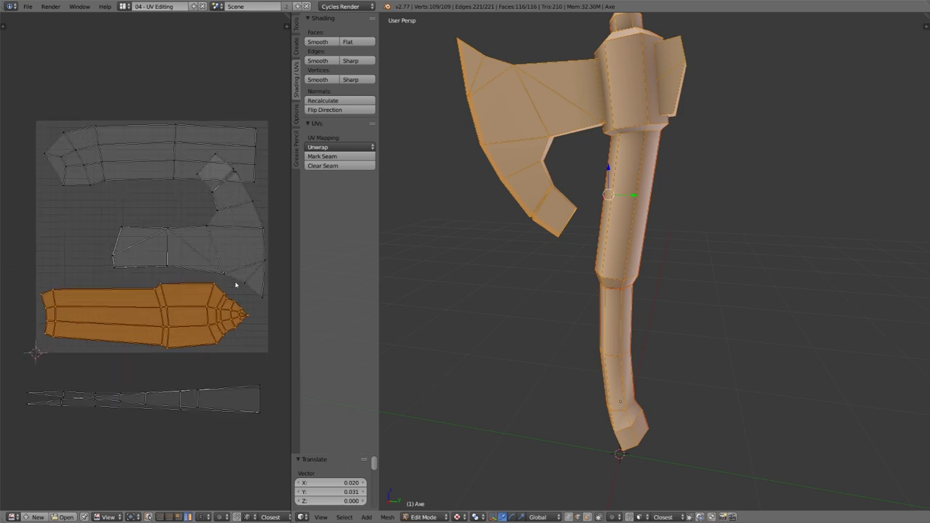
- Select the linked blade UV islands and scale them by 0.976
key("a")
key("b")
left_click_drag(110, 217, 139, 270)
key("ctrl+l")
key("g")
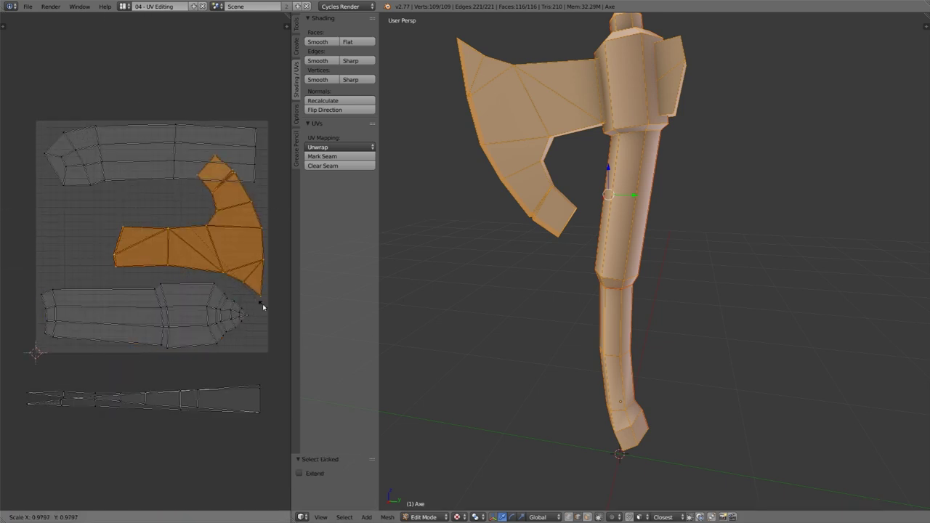
left_click(274, 288)
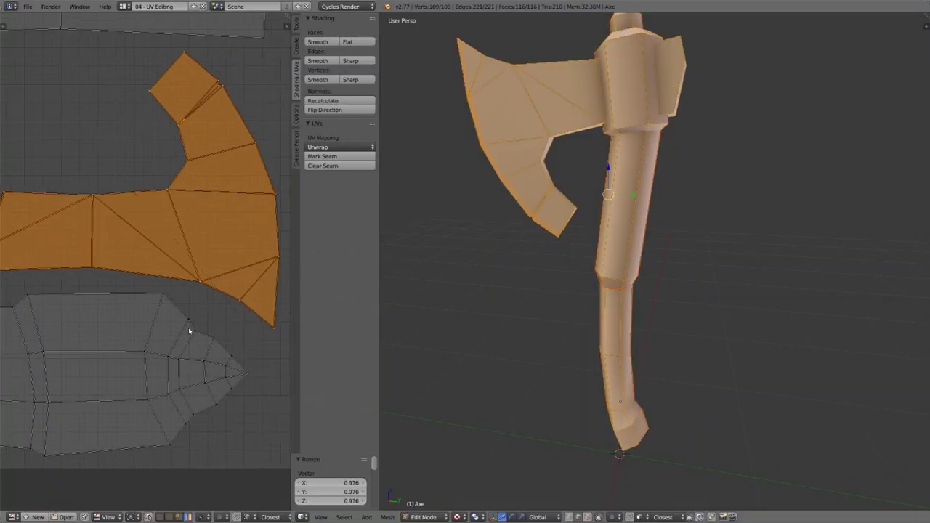
- Scale down one thin strip island, move it -0.086 in X and 0.859 in Y beneath the lower-handle islands, and rotate it about -1.4°
scroll(189, 328, "down", 4)
middle_click_drag(193, 411, 216, 342)
right_click(217, 349)
key("s")
left_click(220, 373)
key("g")
left_click(221, 173)
key("r")
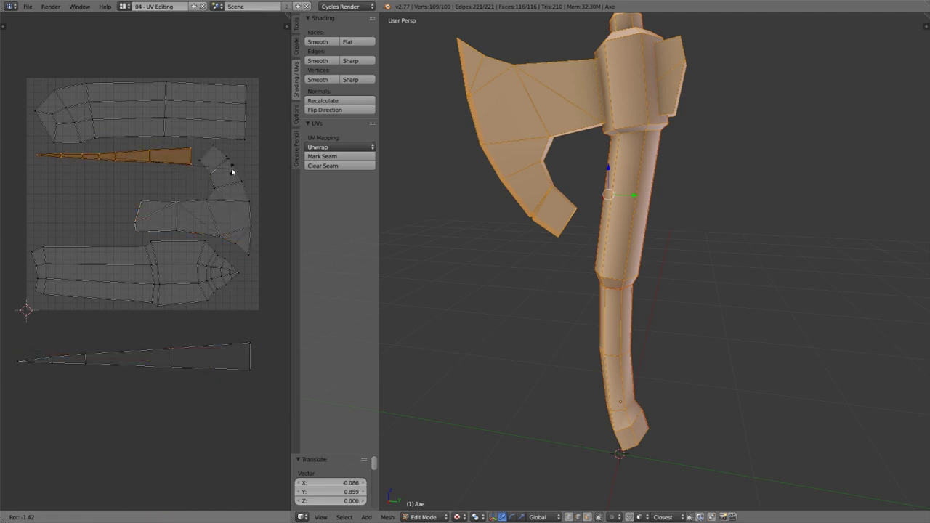
left_click(233, 172)
- Scale down the remaining thin strip island and place it just below the first strip in the UV area
right_click(244, 367)
key("g")
key("s")
left_click(204, 207)
- Scale the rectangular island by 0.552 and place it in the free space beside the blade islands
right_click(87, 224)
key("s")
left_click(59, 220)
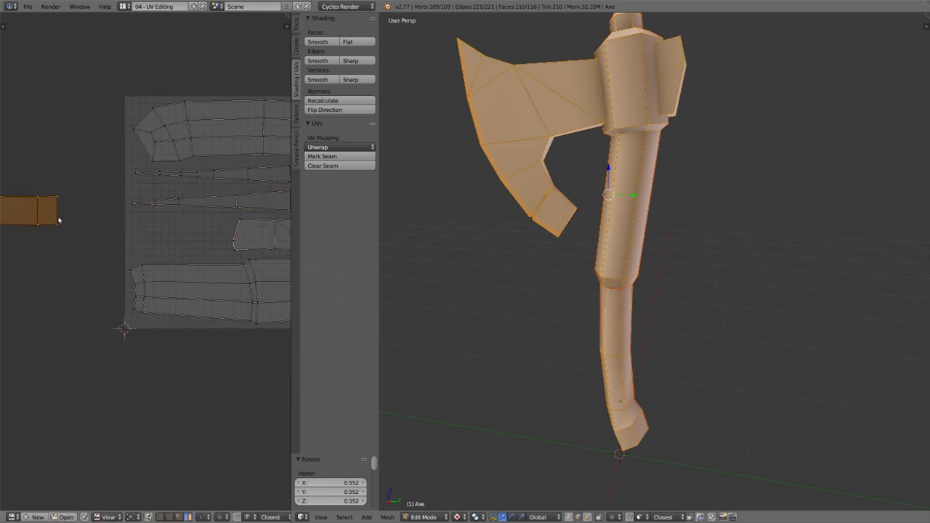
key("g")
left_click(215, 244)
middle_click_drag(239, 254, 138, 248)
scroll(138, 247, "up", 1)
- Save the file and switch the axe from Edit Mode to Texture Paint mode
key("Tab")
key("Tab")
key("ctrl+s")
left_click(654, 215)
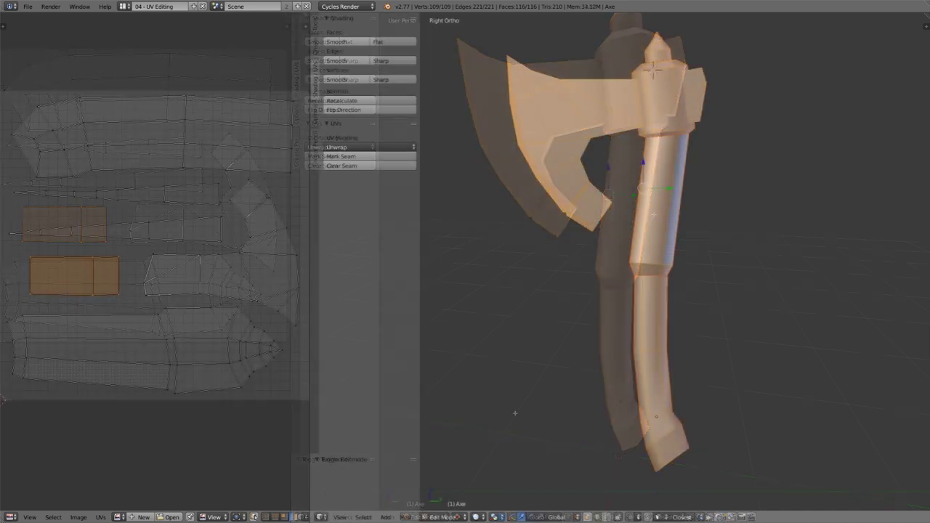
left_click(443, 517)
left_click(449, 455)
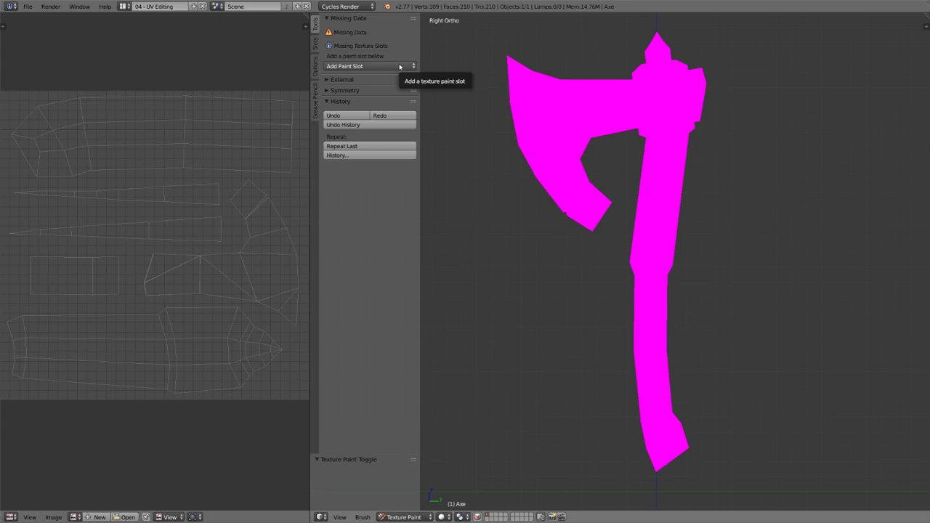
- Add a Diffuse Color texture paint slot and name it "ax color"
left_click(399, 66)
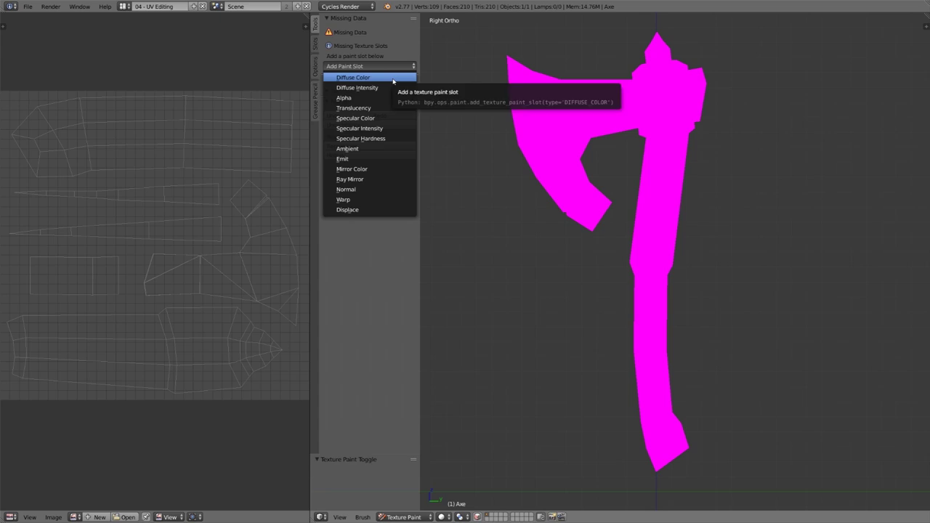
left_click(394, 78)
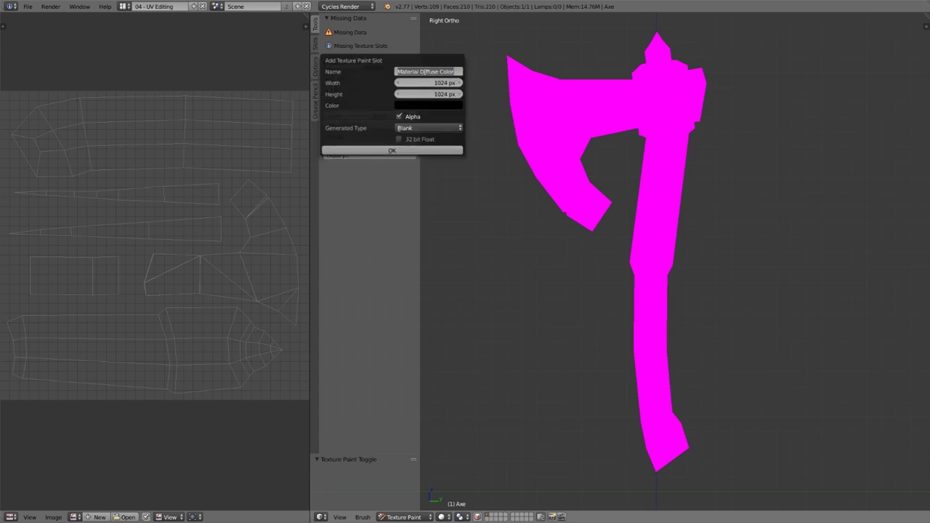
left_click(425, 71)
key("BackSpace")
type("ax colo")
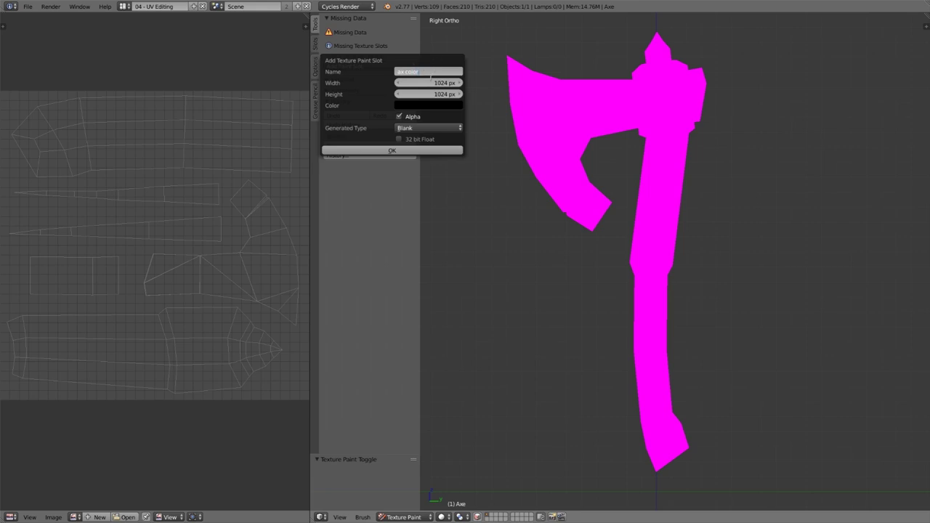
type("r")
key("Return")
- Set the new texture's width and height to 512 px
left_click(428, 84)
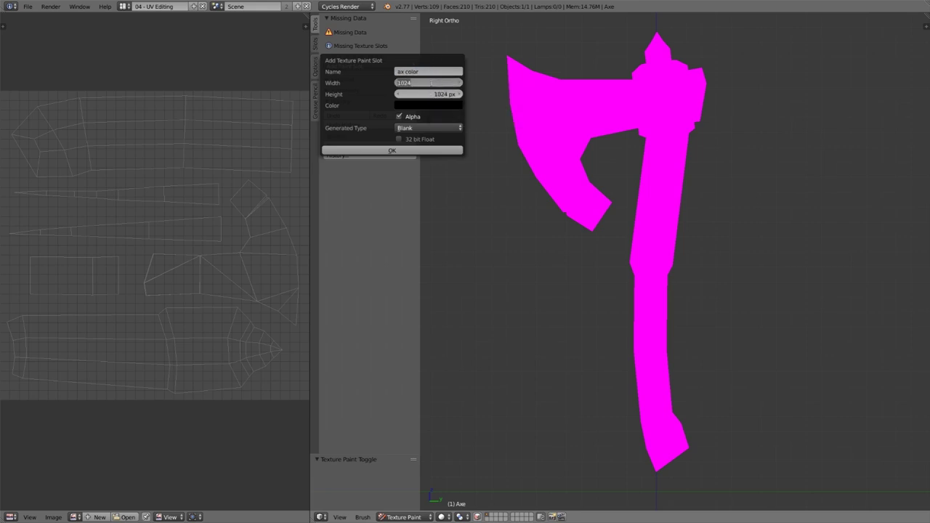
type("51")
key("Tab")
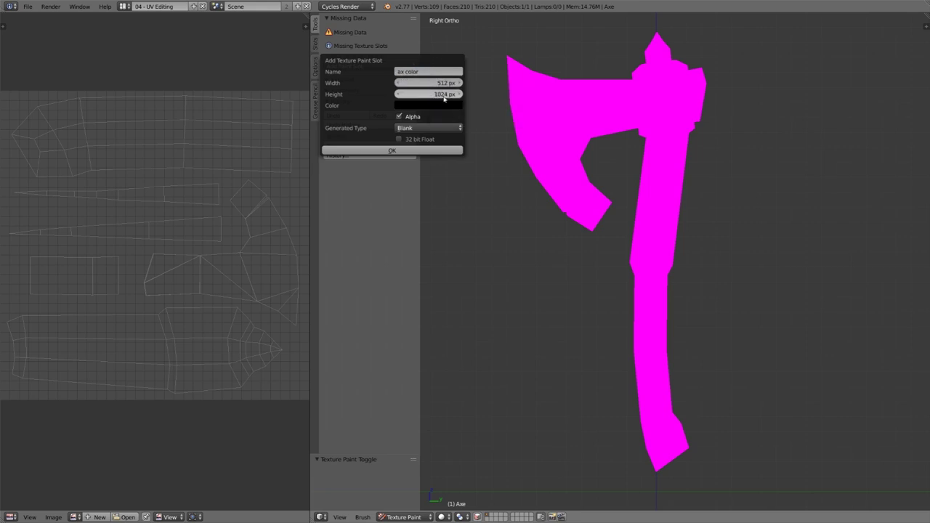
type("512")
key("Return")
- Set the texture's base color to medium gray and create the paint slot
left_click(418, 109)
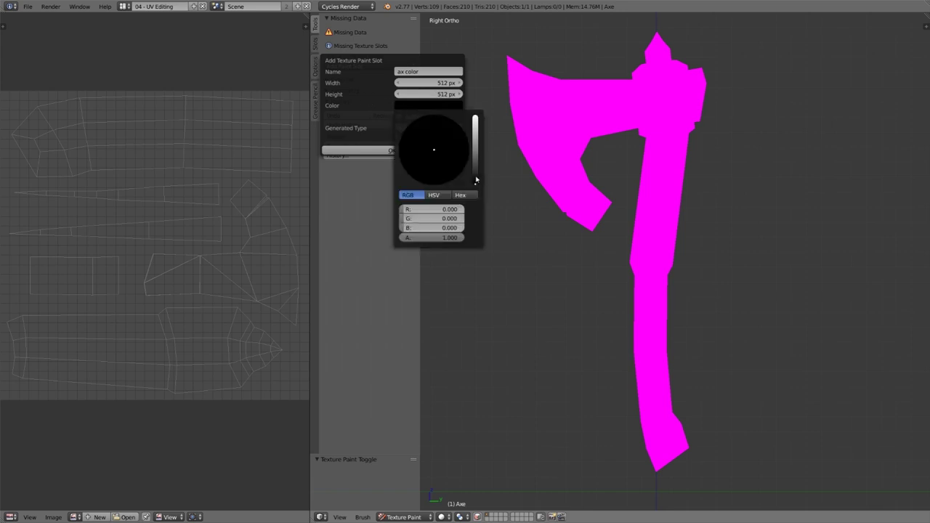
left_click_drag(475, 181, 476, 151)
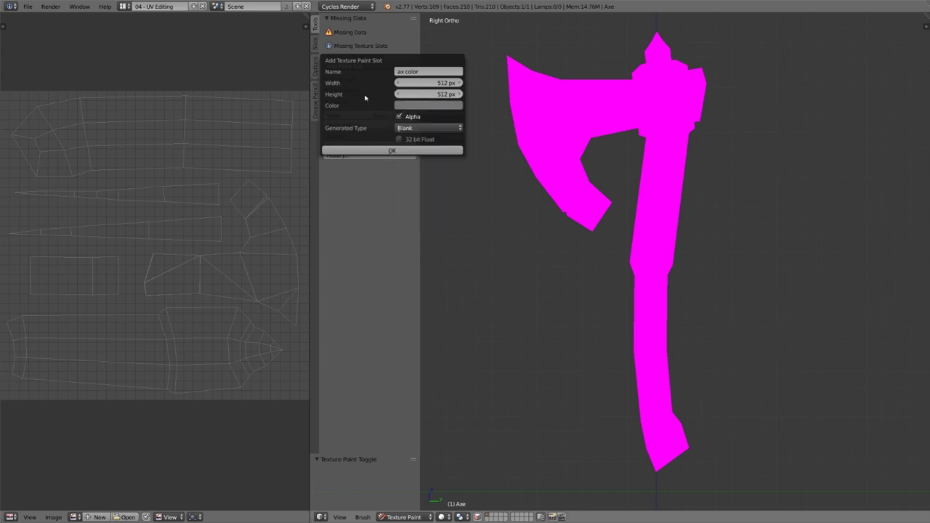
left_click(383, 151)
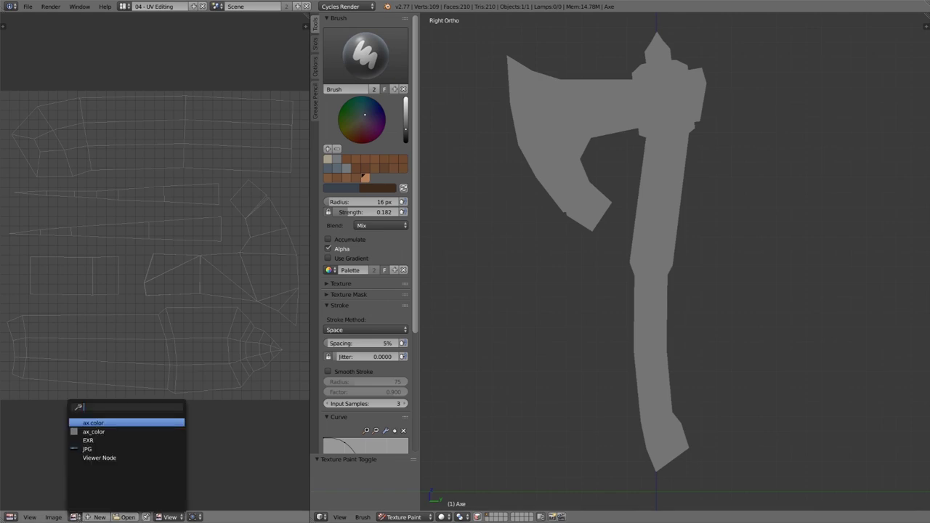
- Display the "ax color" image beside the 3D view and paint a test stroke on the axe blade
left_click(75, 517)
left_click(109, 422)
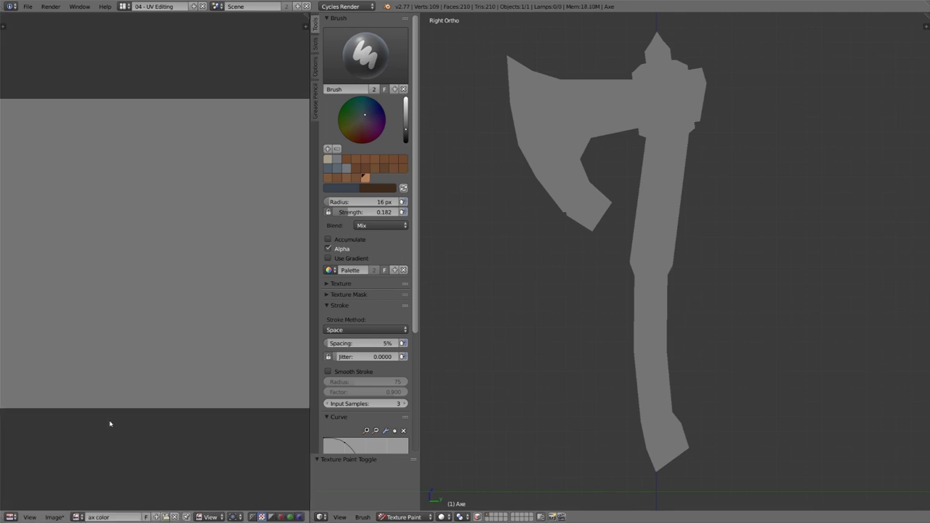
left_click_drag(619, 107, 578, 109)
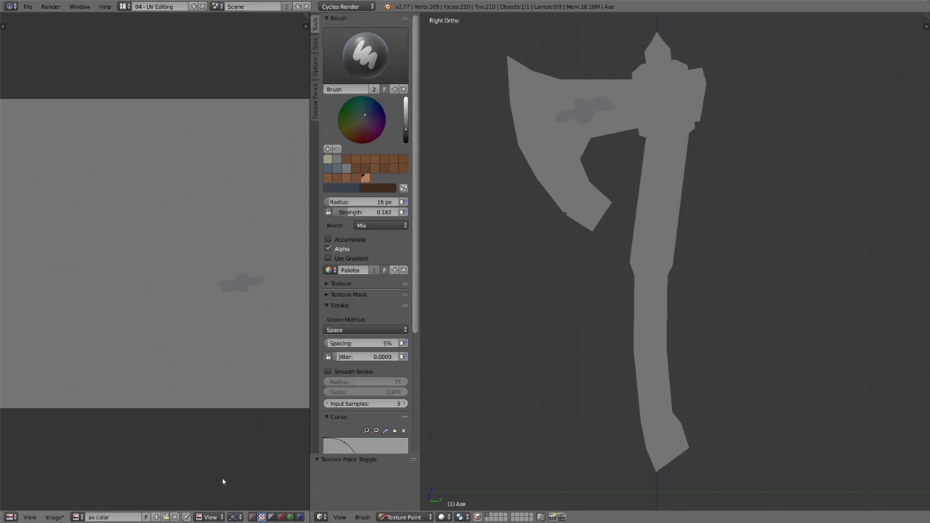
- Switch the image editor to Paint mode, paint a test stroke on the flat texture, and undo the test strokes
left_click(210, 516)
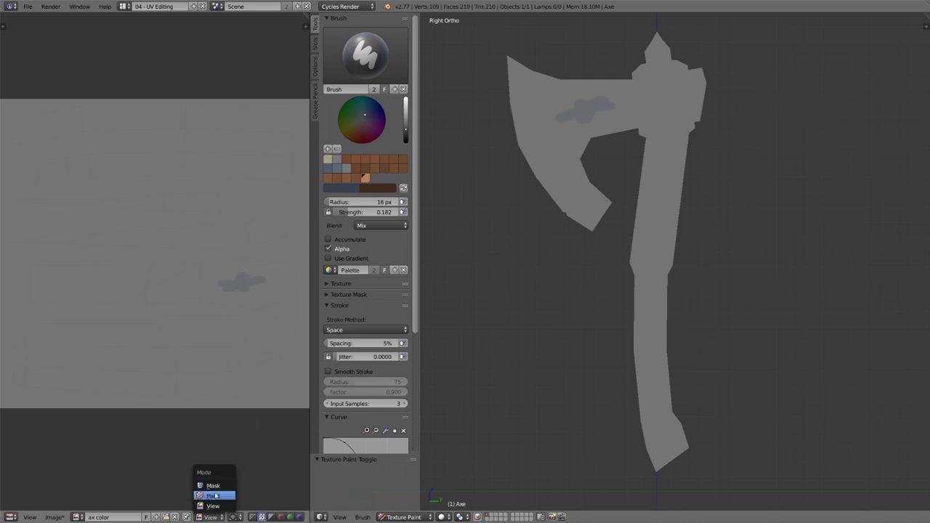
left_click(213, 495)
mouse_move(268, 282)
left_mouse_down()
mouse_move(218, 282)
mouse_move(235, 276)
left_mouse_up()
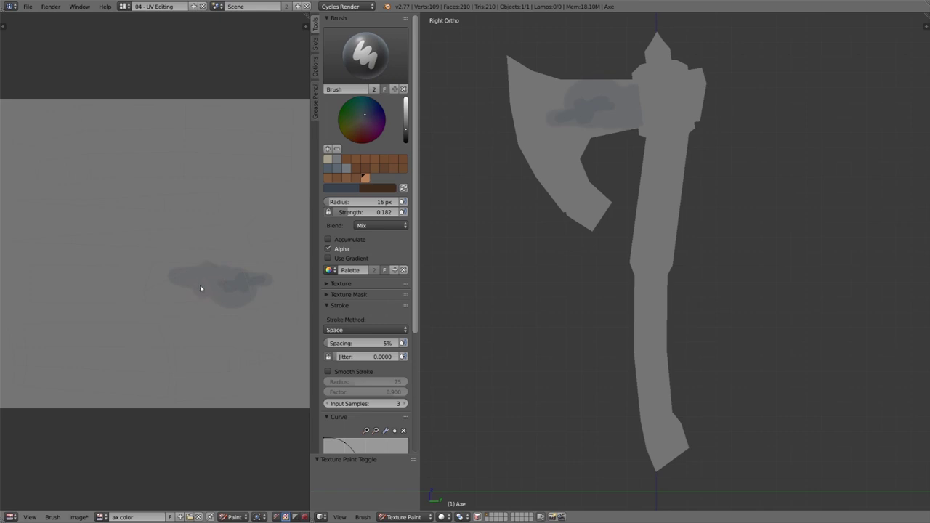
key("ctrl+z")
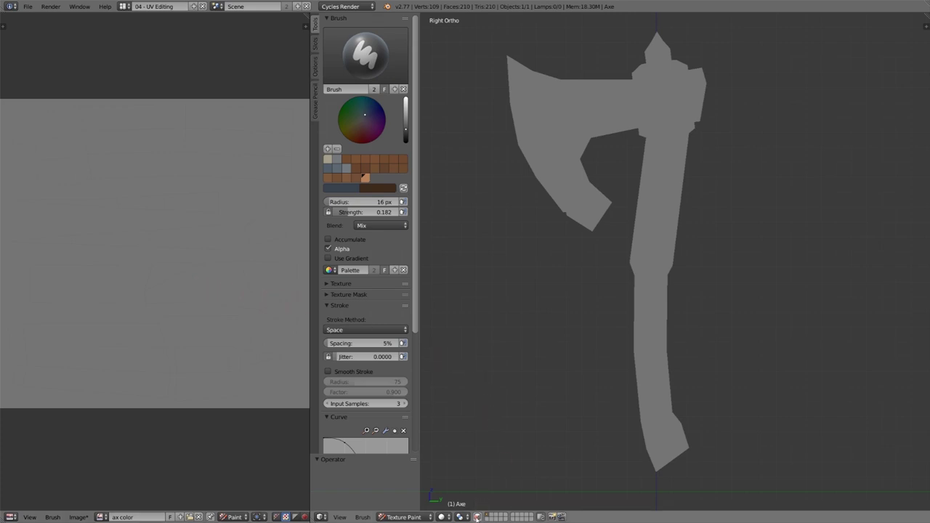
- Enable face selection masking, select one upper-handle face, set the brush radius to 40 px, and paint over that face
left_click(477, 517)
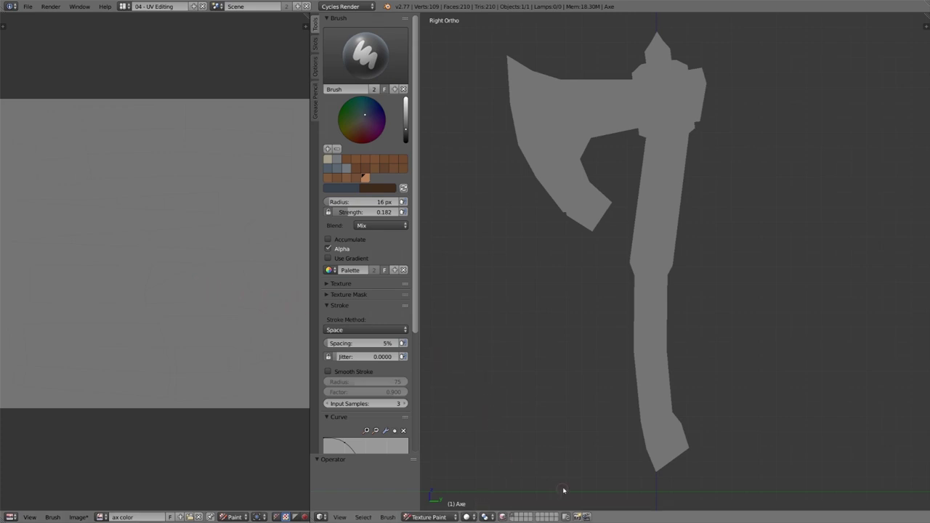
right_click(661, 180)
key("f")
left_click(669, 181)
mouse_move(668, 182)
left_mouse_down()
mouse_move(666, 168)
mouse_move(653, 259)
left_mouse_up()
left_click_drag(666, 182, 670, 242)
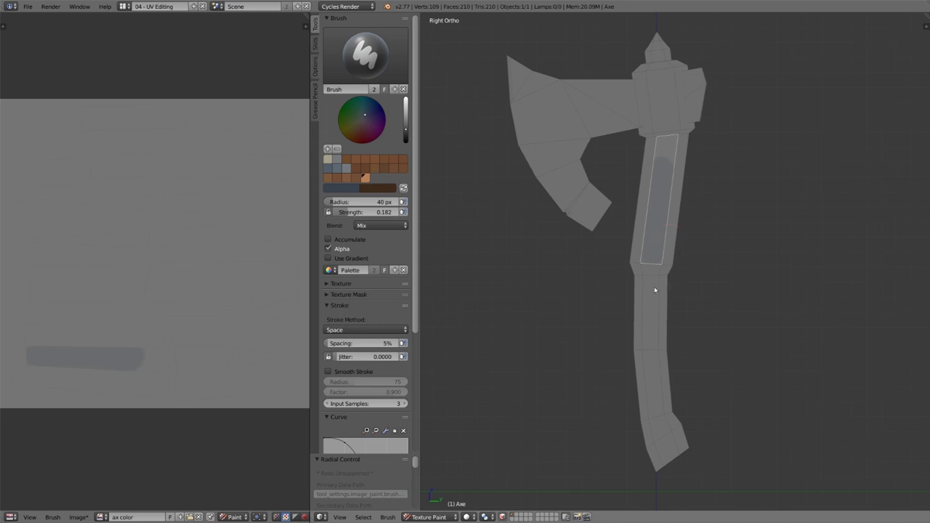
- Box-select handle faces, extend the selection to all linked handle faces, and clear the face selection
key("b")
left_click_drag(617, 306, 702, 378)
key("ctrl+l")
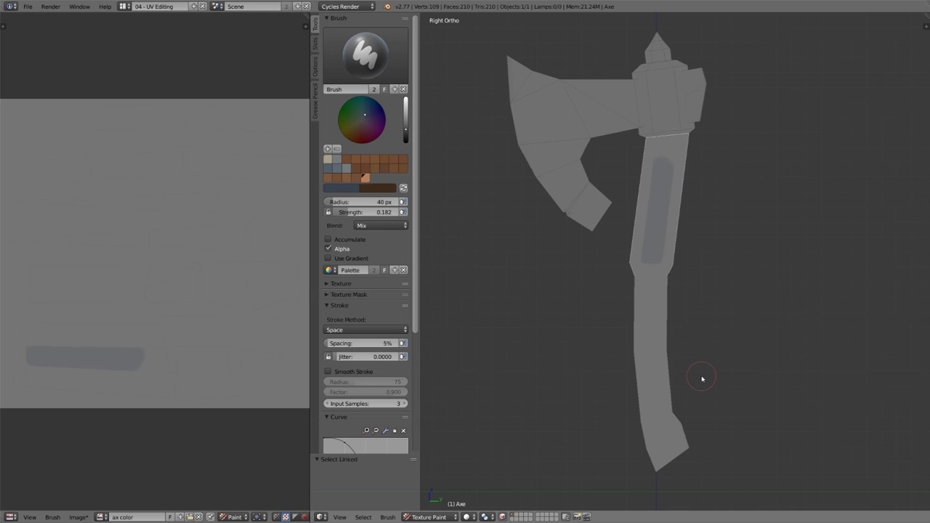
key("a")
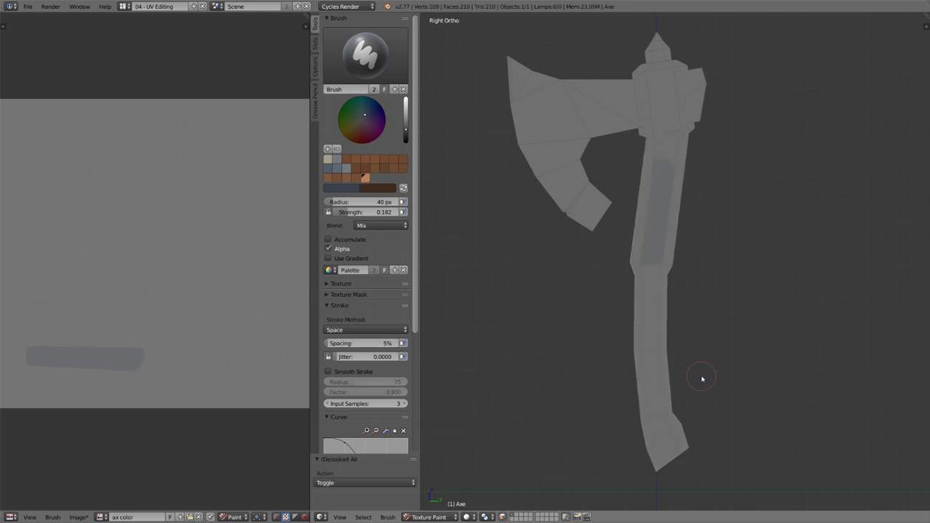
- Display the Project Paint options and paint a test stroke over the back of the axe head with Occlude enabled
left_click(316, 71)
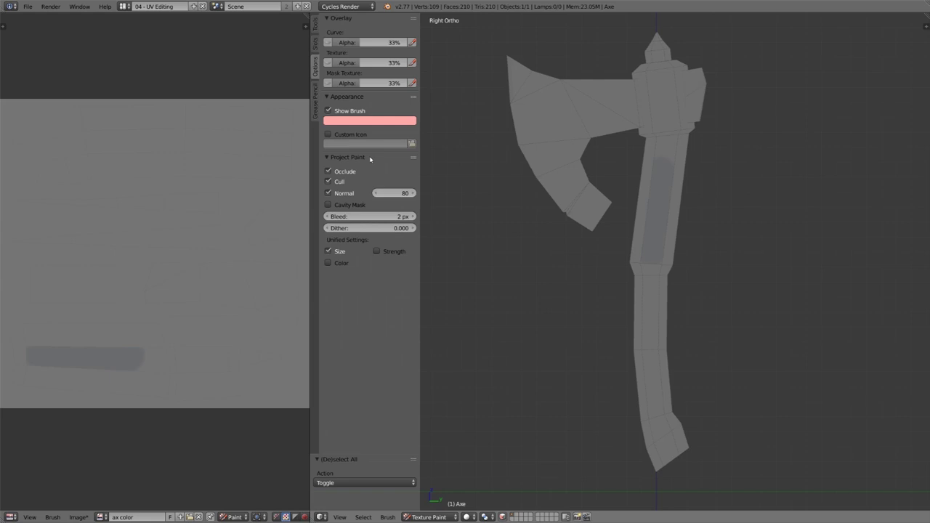
key("alt+z")
mouse_move(627, 137)
middle_mouse_down()
mouse_move(533, 184)
mouse_move(578, 143)
middle_mouse_up()
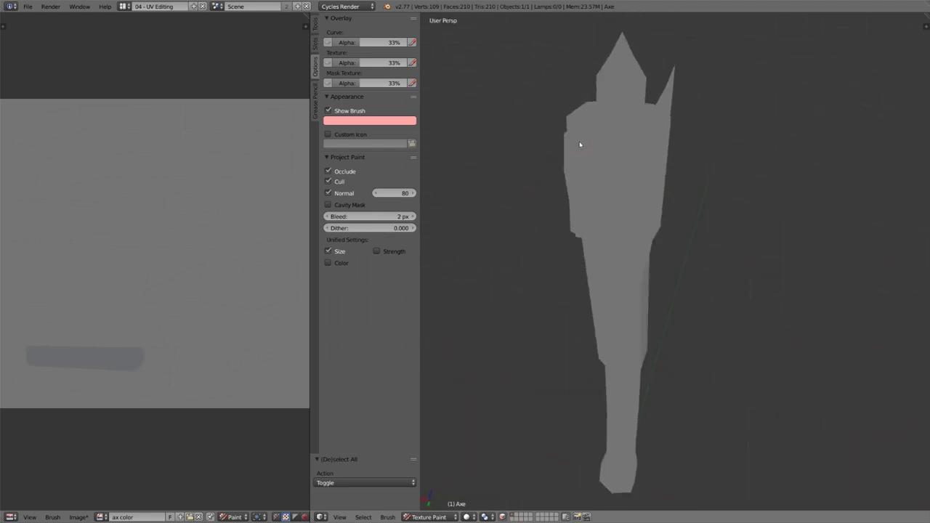
mouse_move(578, 143)
left_mouse_down()
mouse_move(575, 137)
mouse_move(592, 157)
mouse_move(576, 152)
left_mouse_up()
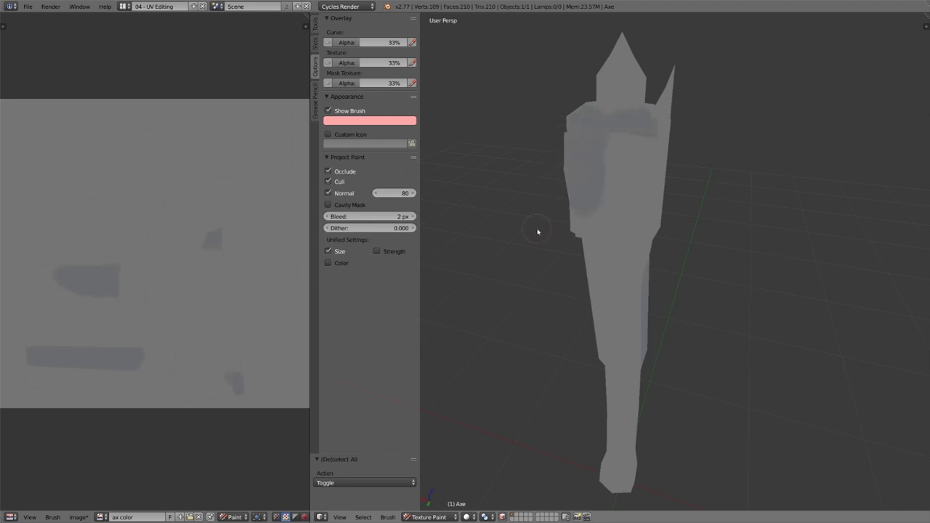
middle_click_drag(538, 230, 573, 234)
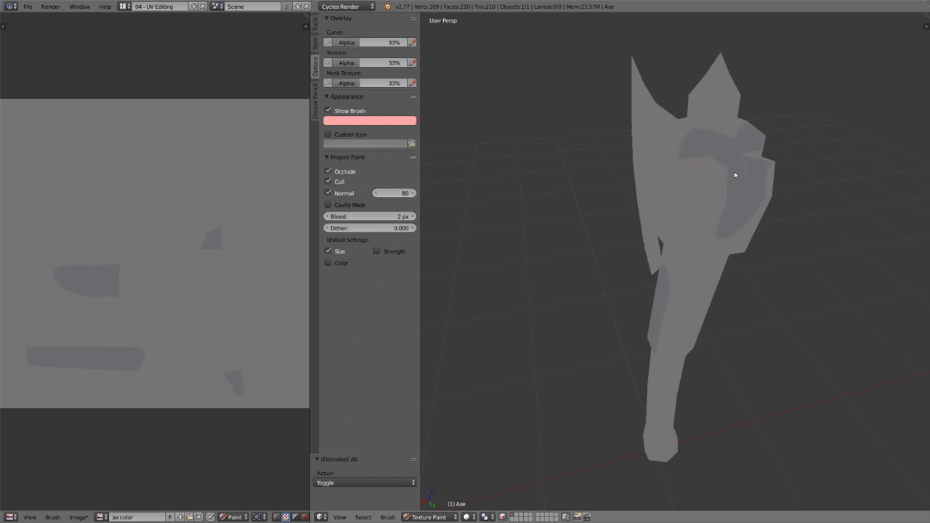
- Turn off Occlude, paint a test stroke across the back of the axe head, and undo the test strokes
left_click(333, 171)
mouse_move(524, 189)
middle_mouse_down()
mouse_move(607, 219)
mouse_move(586, 216)
middle_mouse_up()
key("ctrl+z")
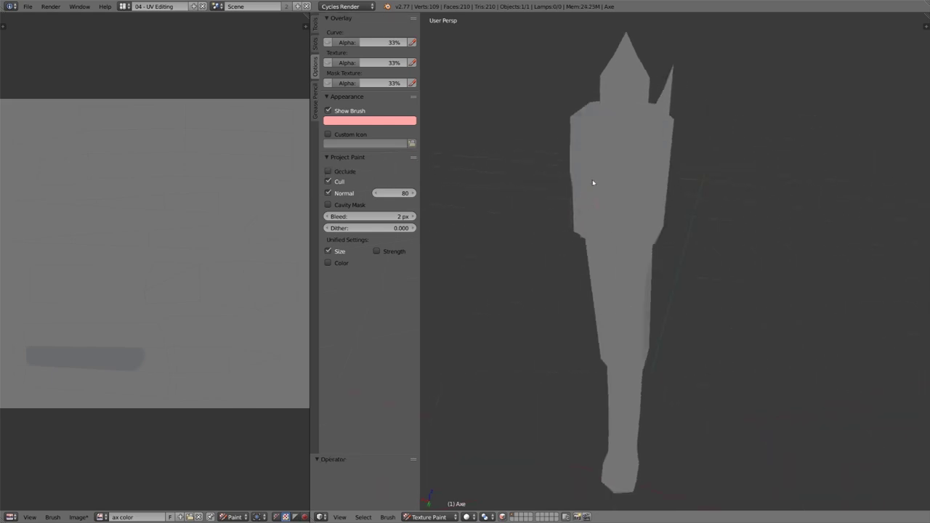
mouse_move(595, 135)
left_mouse_down()
mouse_move(575, 161)
mouse_move(590, 164)
mouse_move(592, 150)
left_mouse_up()
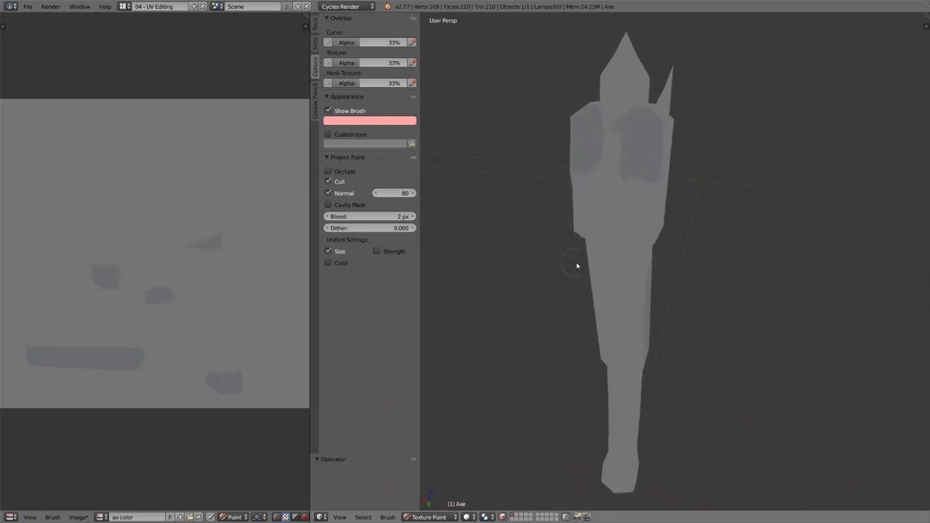
middle_click_drag(577, 264, 611, 267)
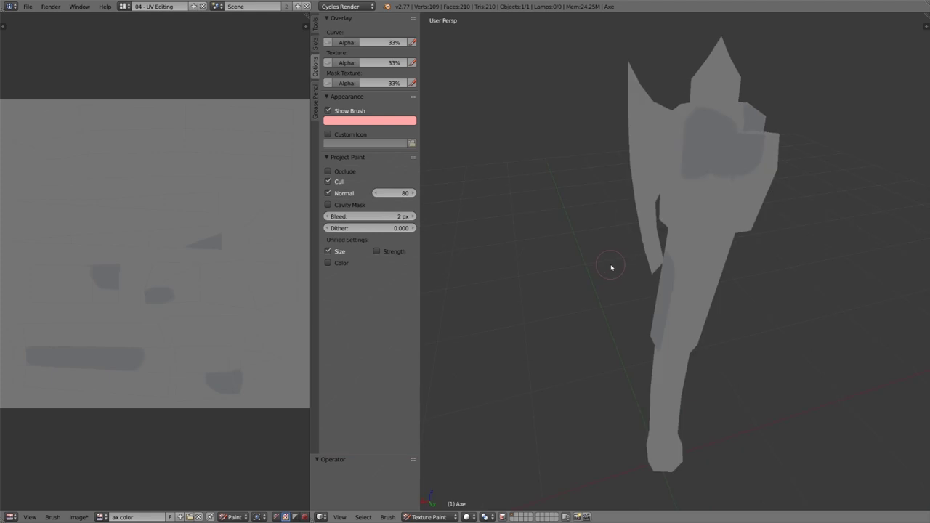
key("ctrl+z")
key("ctrl+z")
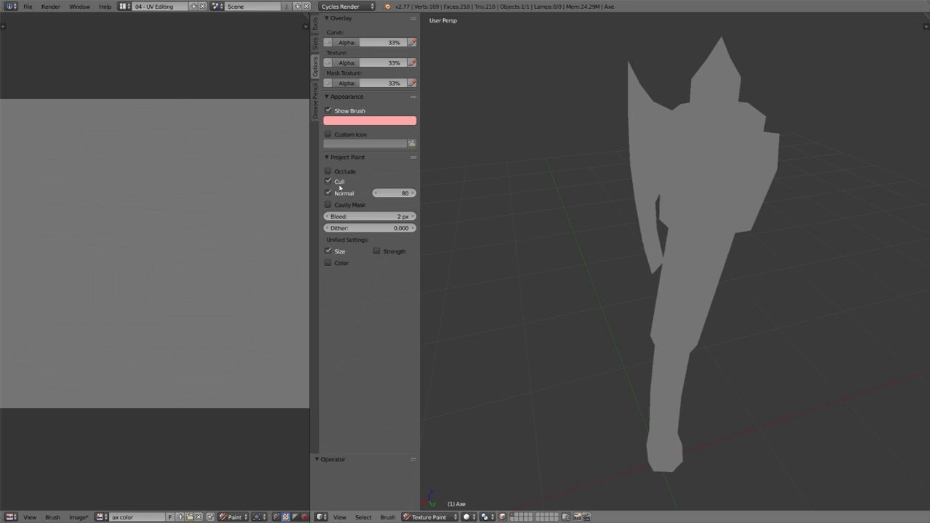
- Turn off Cull, set the brush radius to 73 px, and paint test strokes over the axe head, blade and upper handle
left_click(335, 182)
middle_click_drag(640, 232, 669, 220)
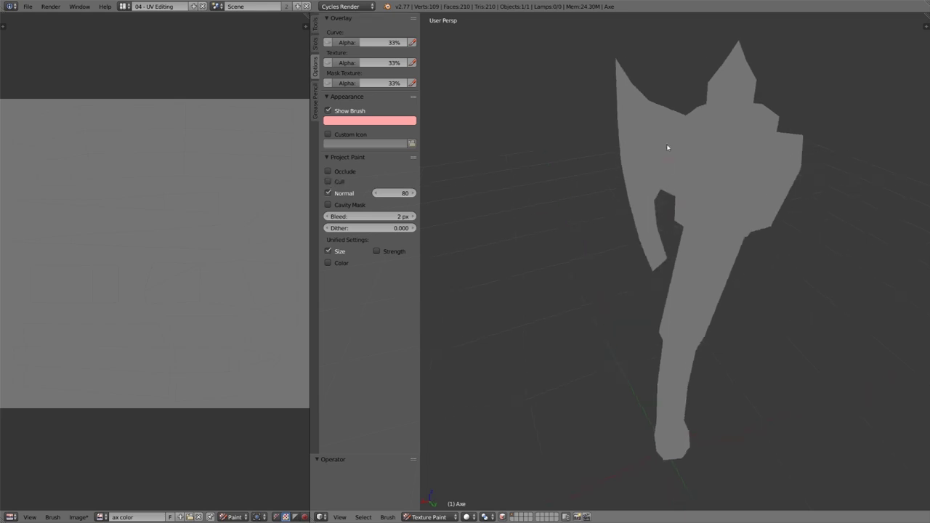
key("f")
left_click(683, 153)
mouse_move(683, 153)
left_mouse_down()
mouse_move(687, 106)
mouse_move(746, 162)
mouse_move(712, 199)
mouse_move(720, 235)
mouse_move(720, 225)
mouse_move(676, 239)
mouse_move(716, 264)
left_mouse_up()
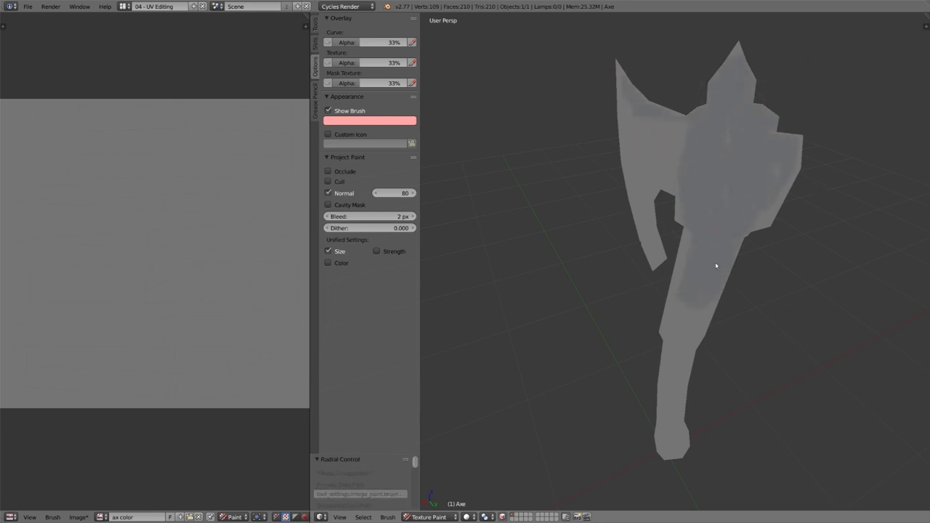
mouse_move(775, 255)
middle_mouse_down()
mouse_move(690, 250)
mouse_move(804, 252)
middle_mouse_up()
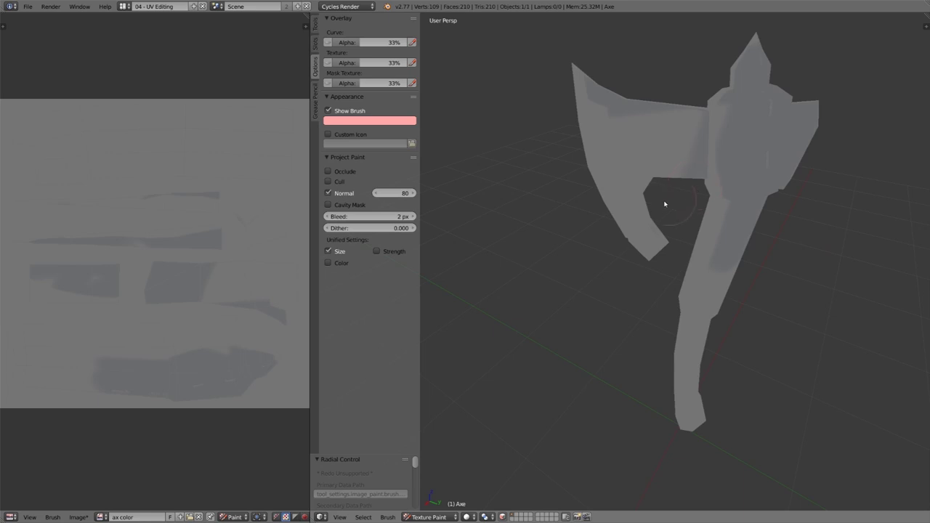
mouse_move(664, 201)
middle_mouse_down()
mouse_move(716, 177)
mouse_move(775, 170)
middle_mouse_up()
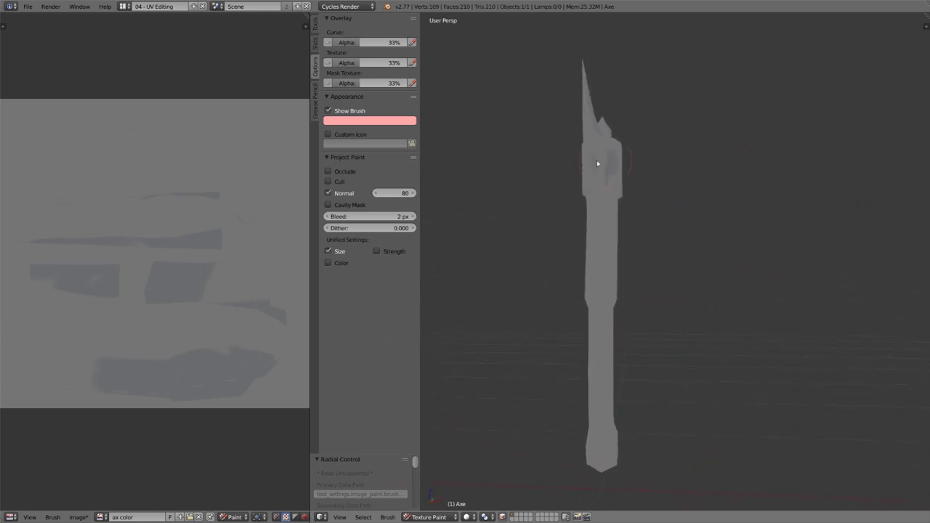
mouse_move(598, 162)
left_mouse_down()
mouse_move(600, 146)
mouse_move(582, 146)
mouse_move(600, 173)
left_mouse_up()
mouse_move(600, 173)
middle_mouse_down()
mouse_move(566, 229)
mouse_move(576, 233)
middle_mouse_up()
scroll(577, 232, "up", 2)
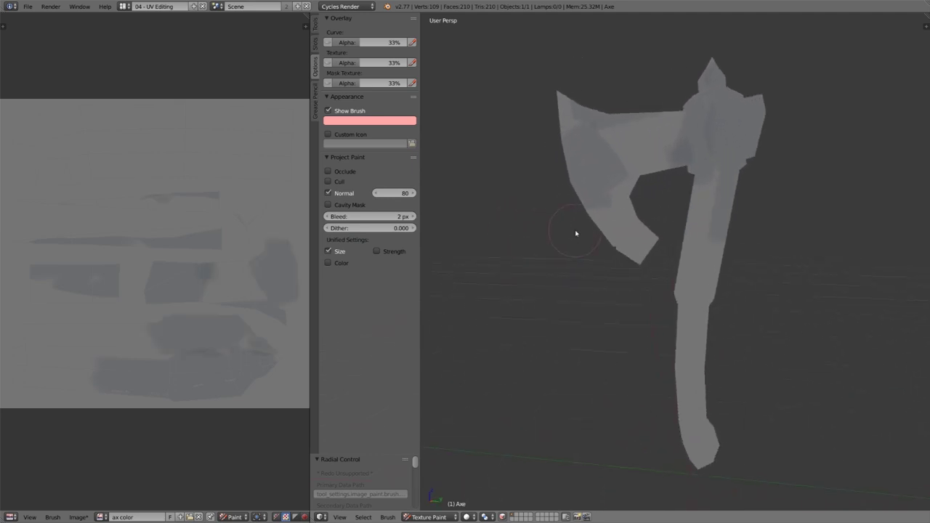
- Turn off Normal, paint a test stroke over the blade, and re-enable Normal, Cull and Occlude
left_click(328, 192)
middle_click_drag(575, 247, 663, 247)
mouse_move(591, 120)
left_mouse_down()
mouse_move(587, 130)
mouse_move(555, 83)
mouse_move(603, 109)
left_mouse_up()
middle_click_drag(711, 203, 665, 225)
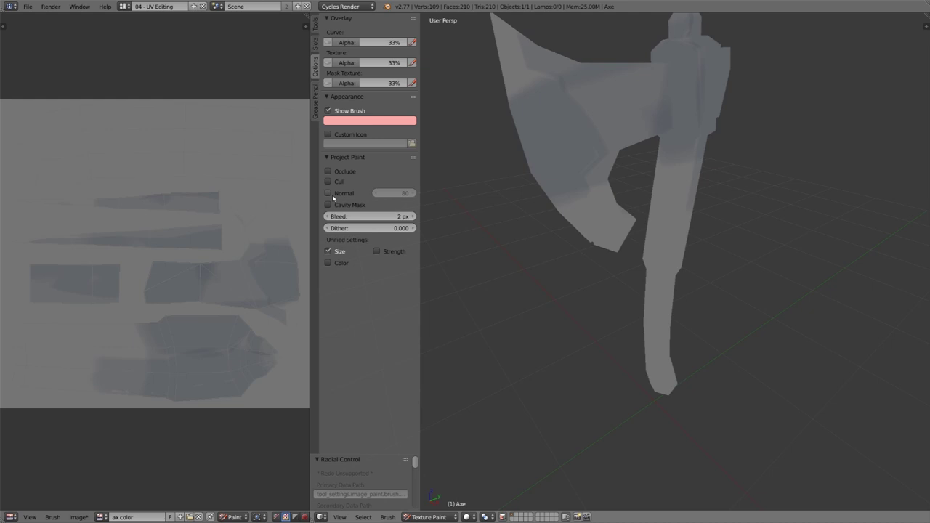
left_click_drag(333, 195, 343, 173)
left_click(617, 241)
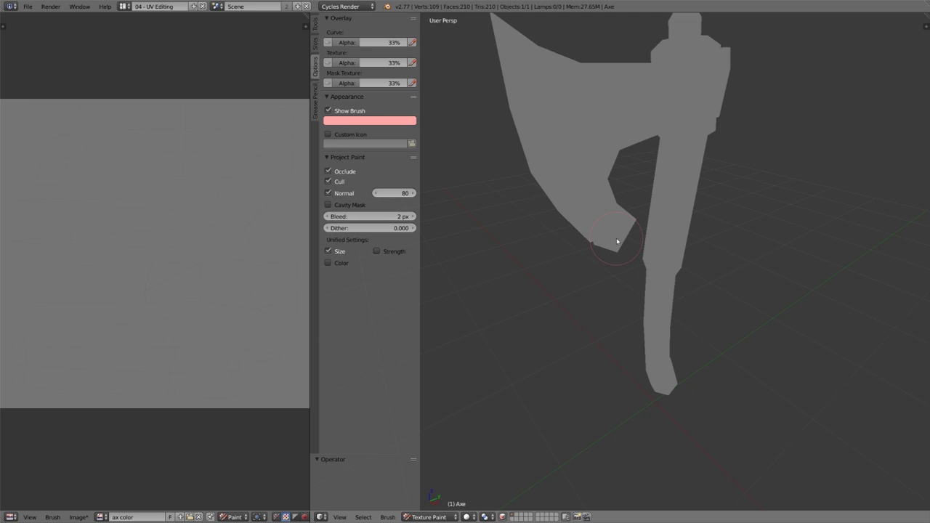
- Set the Project Paint bleed to 6 px
left_click(368, 218)
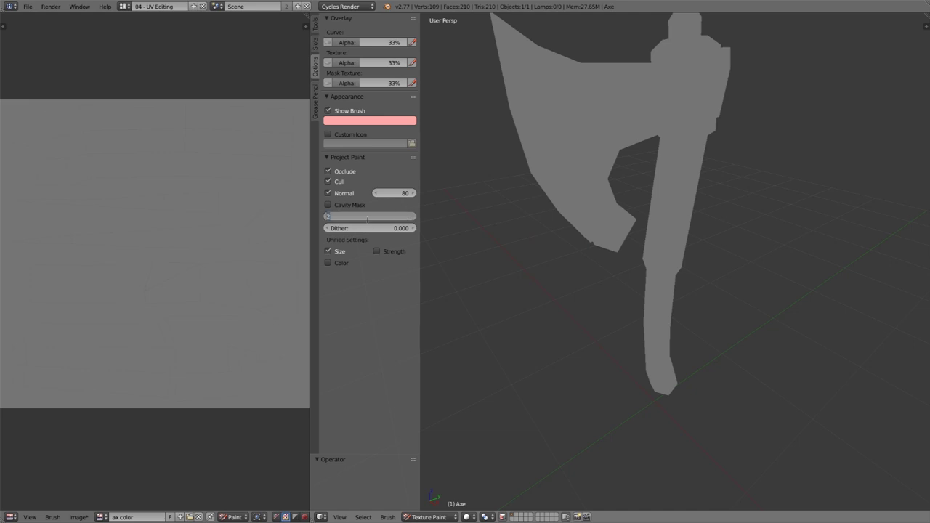
type("6")
key("Return")
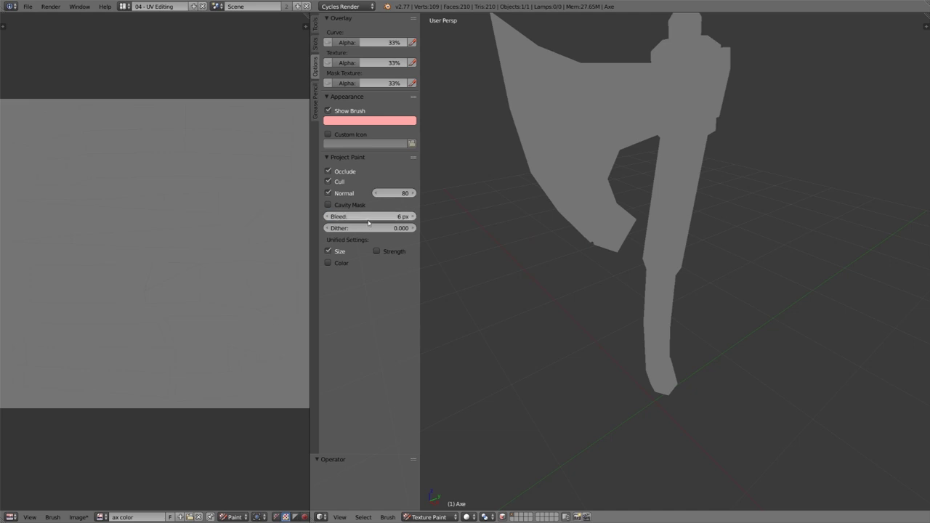
- Paint a test stroke across the handle's mid ridge, examine its bleed past the island edge on the flat texture, and undo it
scroll(685, 274, "up", 6)
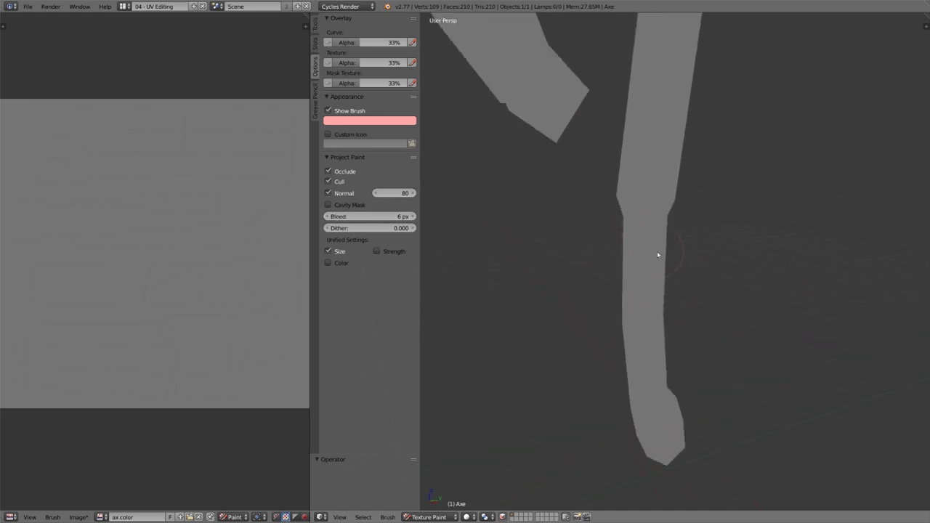
left_click_drag(683, 194, 673, 199)
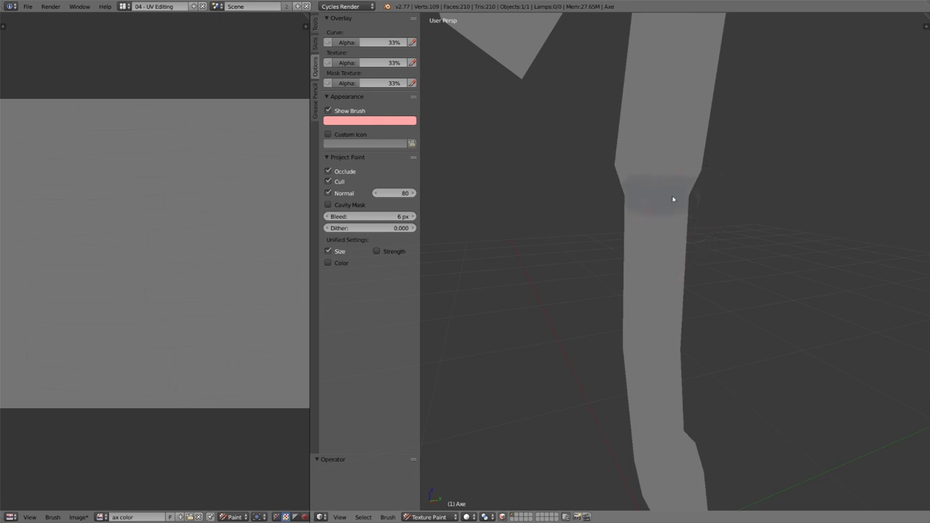
middle_click_drag(226, 201, 168, 279)
scroll(284, 235, "up", 5)
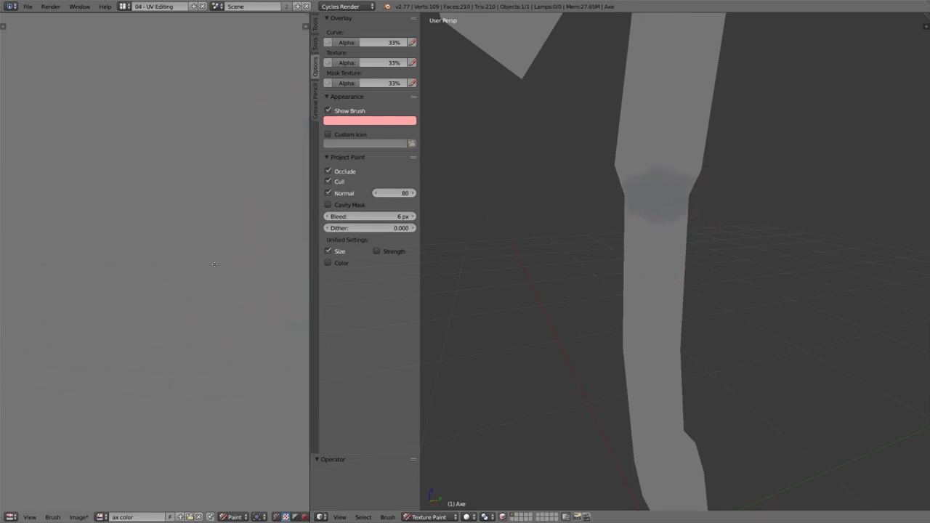
middle_click_drag(284, 164, 123, 268)
scroll(264, 266, "up", 1)
middle_click_drag(245, 268, 213, 271)
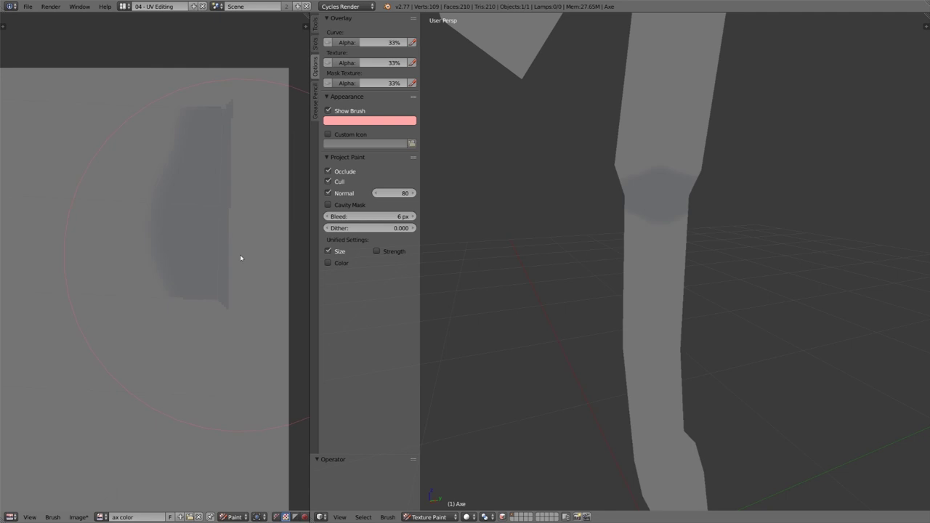
key("ctrl+z")
- Return to the brush settings and try the first palette swatches, ending on the beige one
left_click(316, 25)
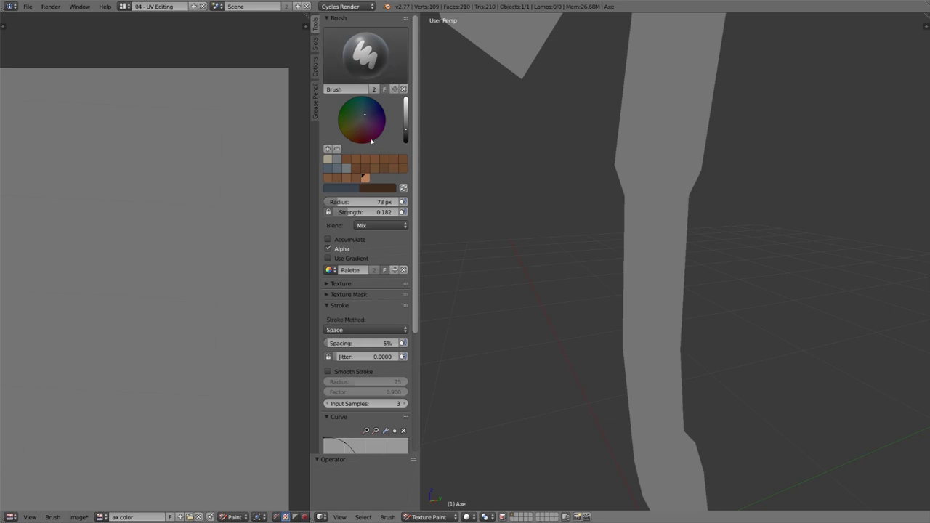
left_click(337, 161)
left_click(346, 162)
left_click(337, 161)
left_click(330, 161)
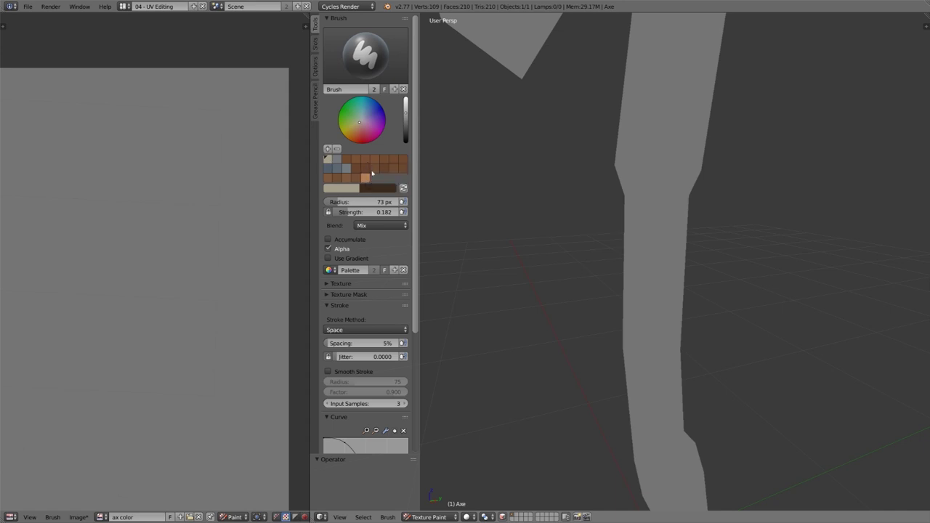
- Unlink the current palette, create a new one, and add the beige brush color as its first swatch
left_click(403, 269)
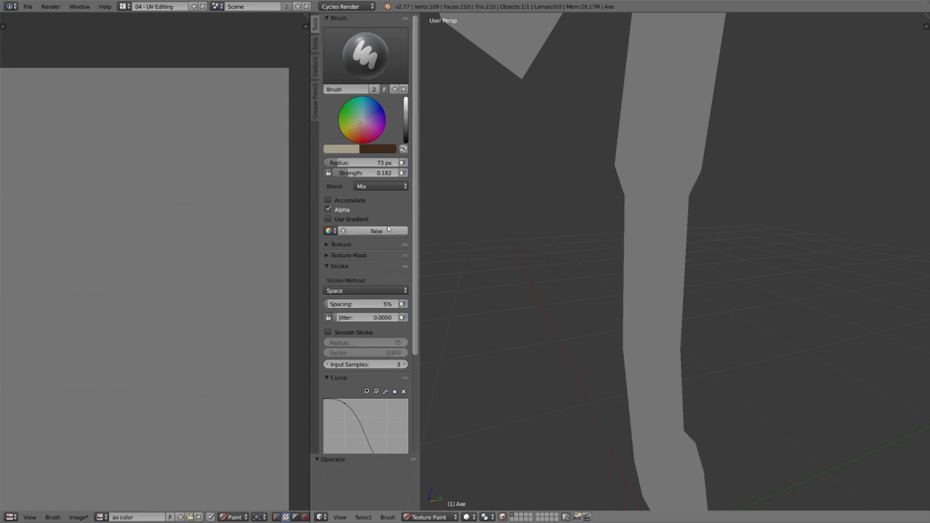
left_click(369, 231)
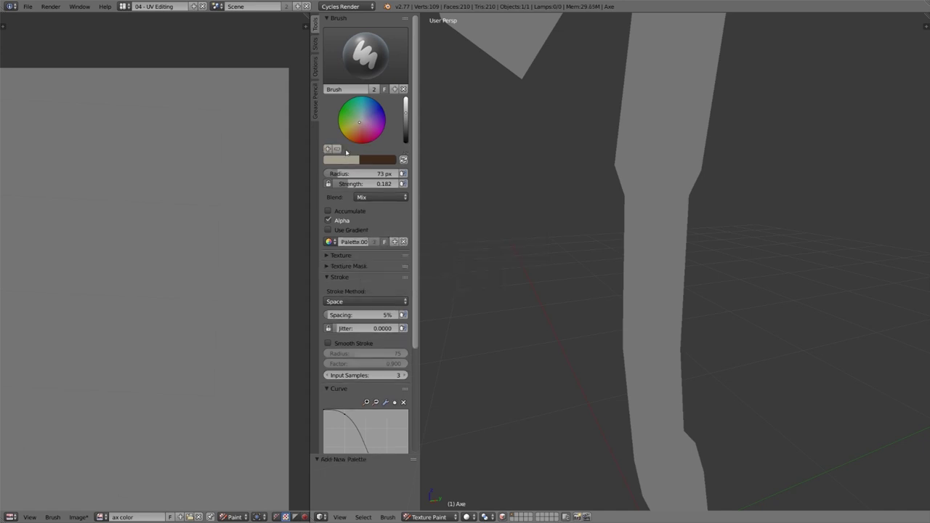
left_click(327, 149)
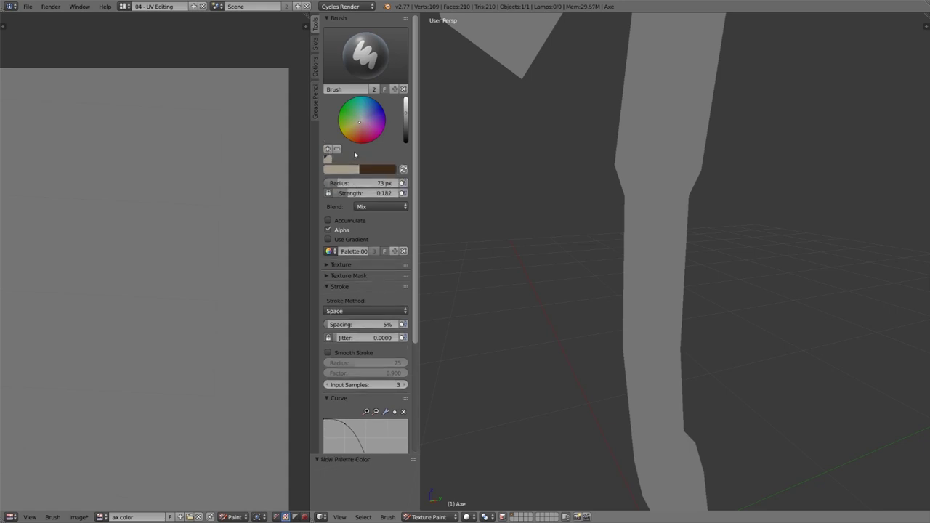
- Add a trial swatch and delete it, and save a medium blue as the palette's second swatch
left_click(357, 138)
left_click(327, 149)
left_click(337, 149)
left_click(371, 113)
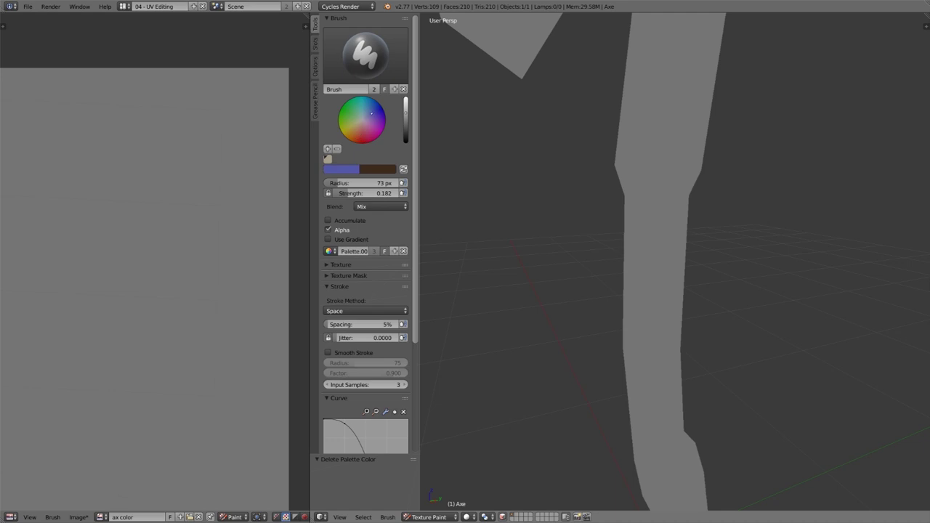
left_click(327, 149)
- Paint overlapping blue and dark brown strokes on the upper handle and add a color sampled from the blend to the palette
key("x")
mouse_move(672, 120)
left_mouse_down()
mouse_move(666, 141)
mouse_move(677, 138)
left_mouse_up()
key("x")
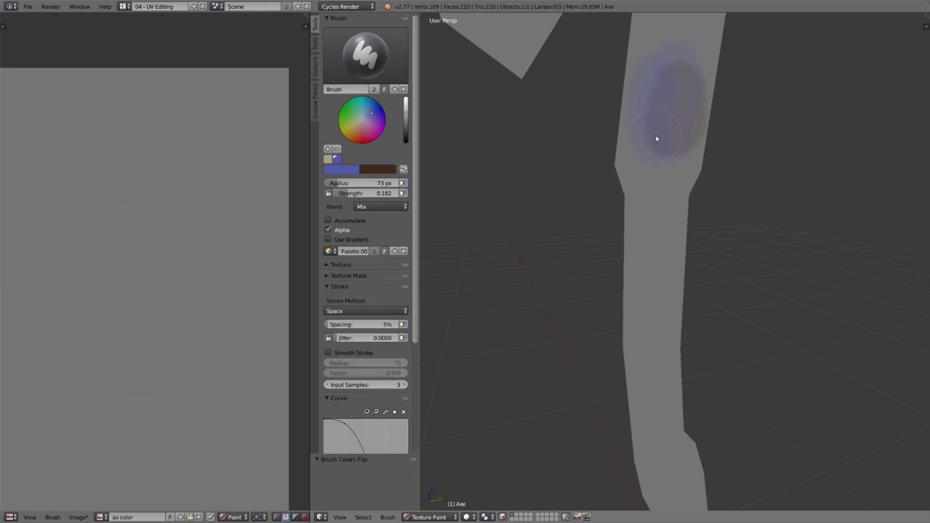
key("s")
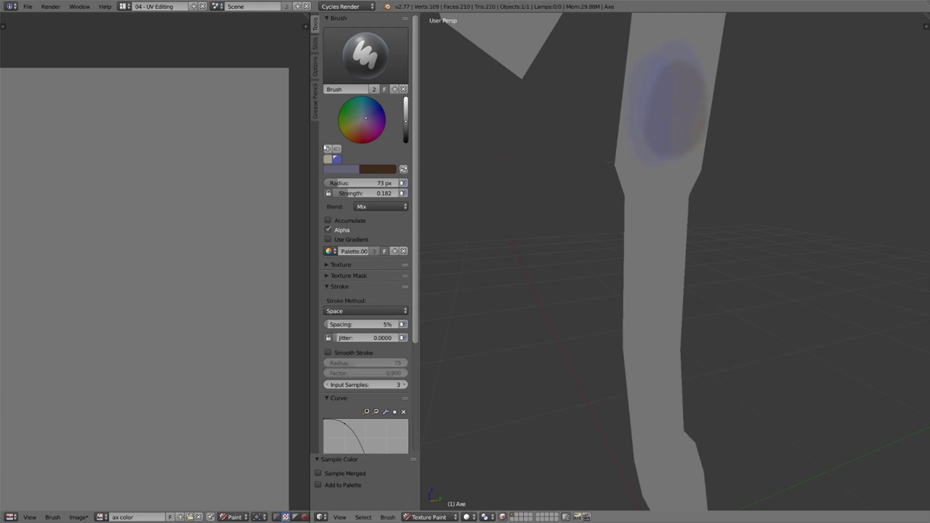
left_click(327, 148)
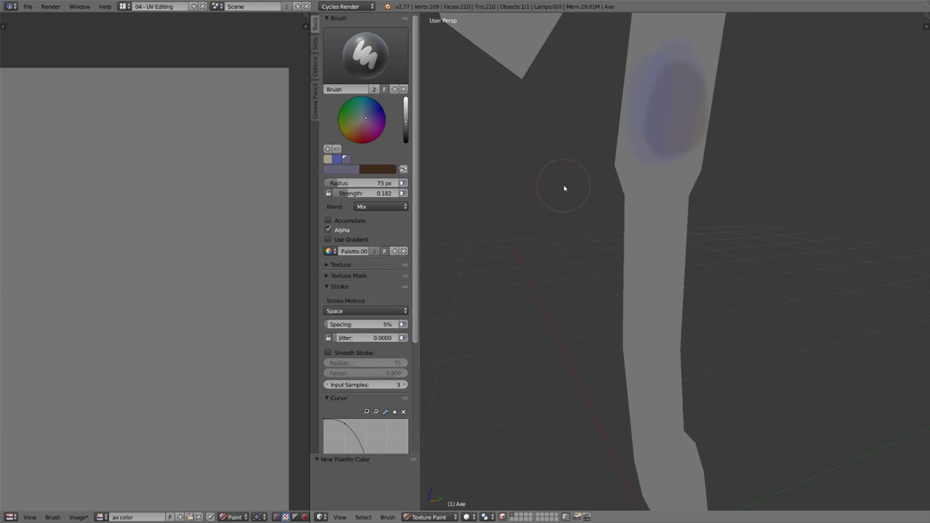
- Set the brush radius to 114 px and adjust the brush strength
key("f")
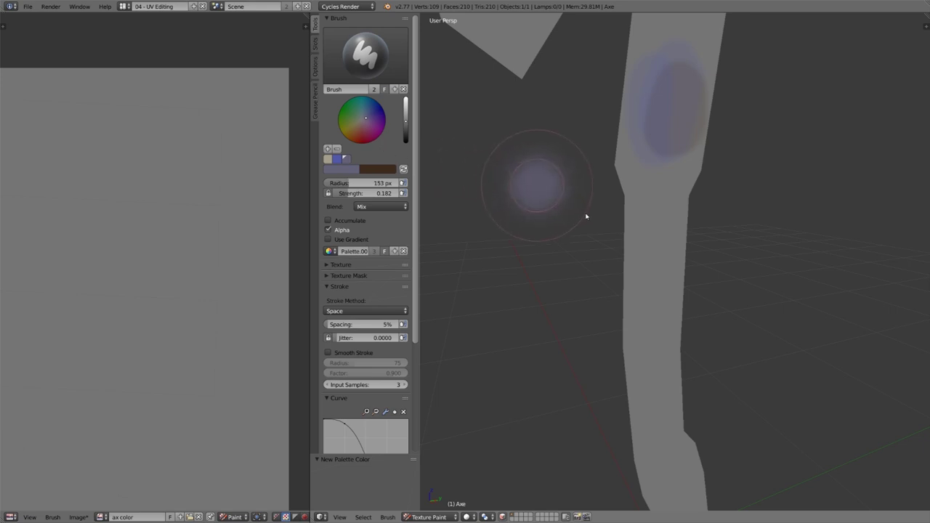
left_click(569, 215)
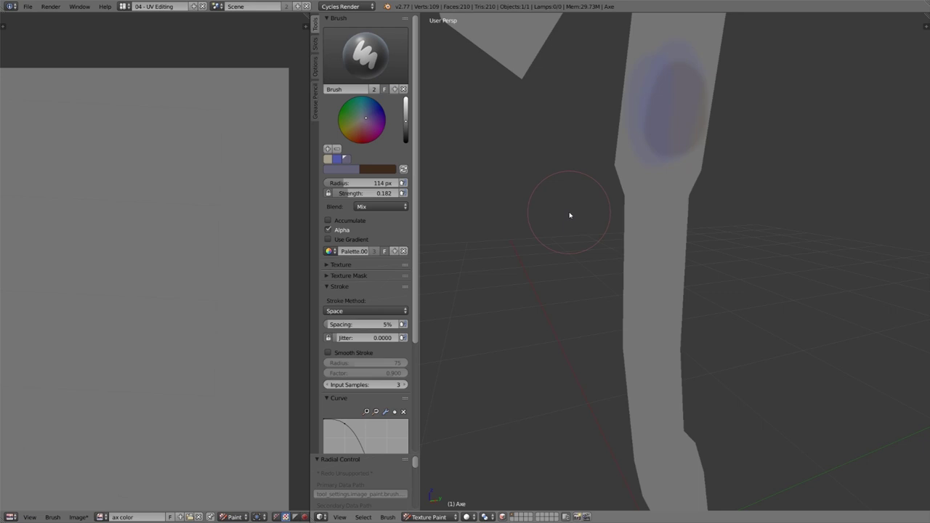
key("shift+f")
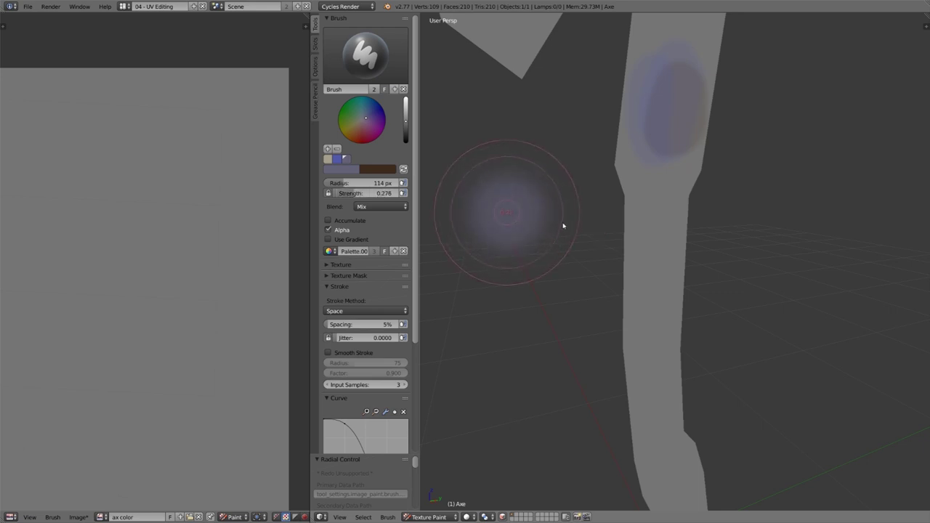
left_click(533, 220)
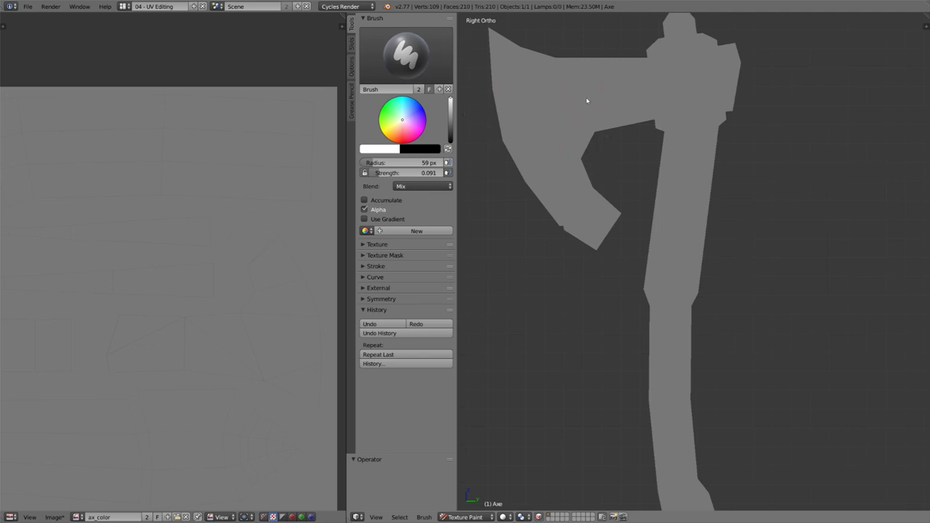
- Paint a faint white trial stroke across the axe blade and undo it
mouse_move(587, 100)
left_mouse_down()
mouse_move(581, 138)
mouse_move(536, 155)
mouse_move(596, 210)
mouse_move(593, 193)
left_mouse_up()
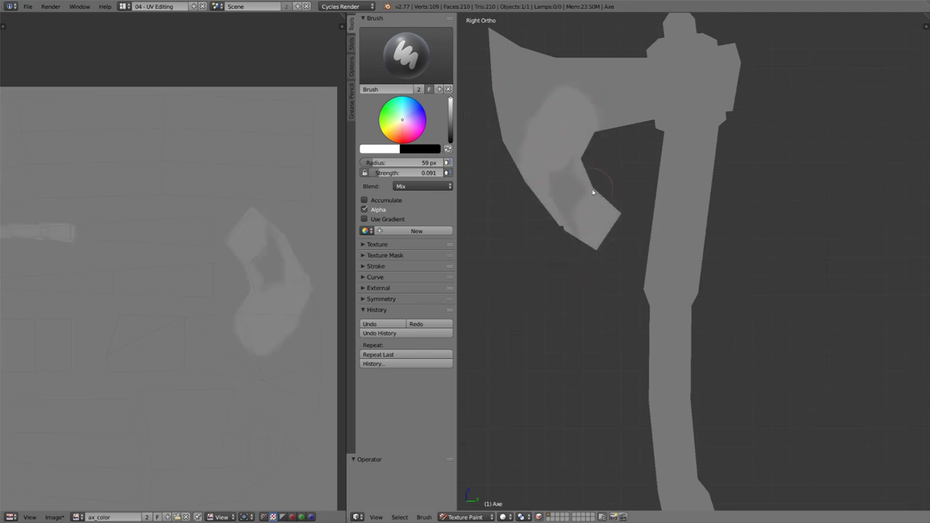
key("ctrl+z")
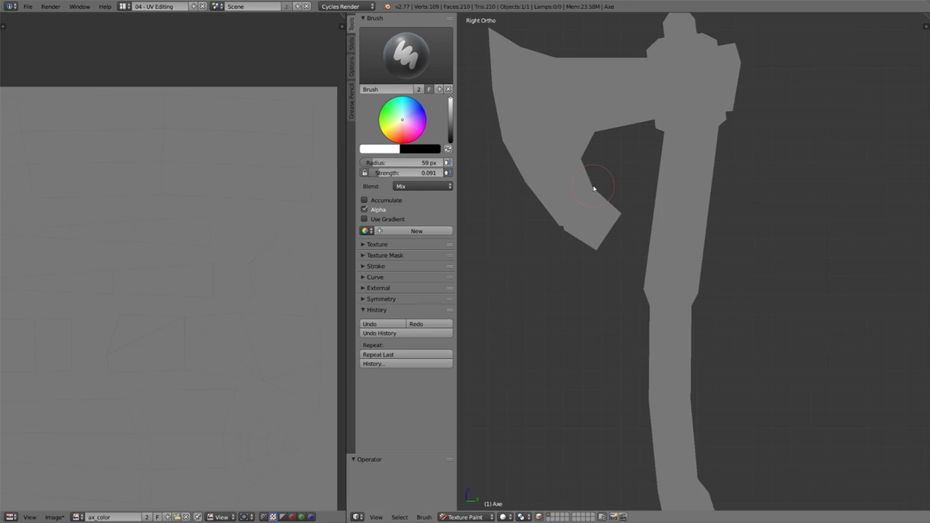
- Add a new paint brush and name it Fill
left_click(407, 54)
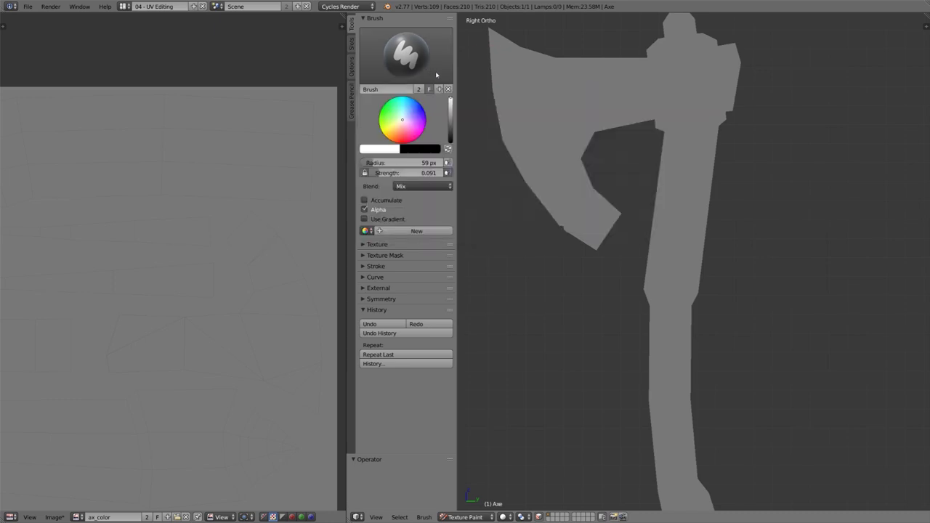
left_click(439, 89)
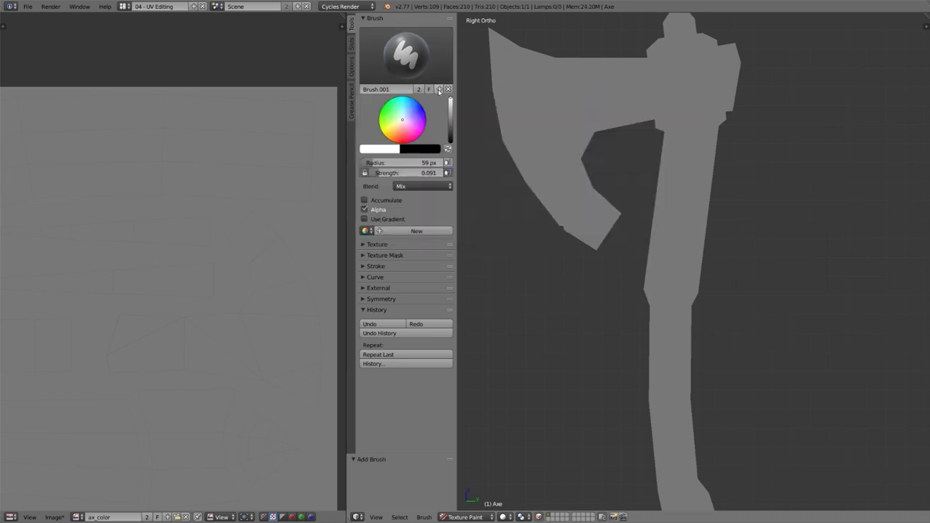
left_click(395, 90)
key("BackSpace")
type("Fill")
key("Return")
- Set the new brush's image paint tool to Fill and flood the whole axe with white at 0.091 strength
left_click(425, 517)
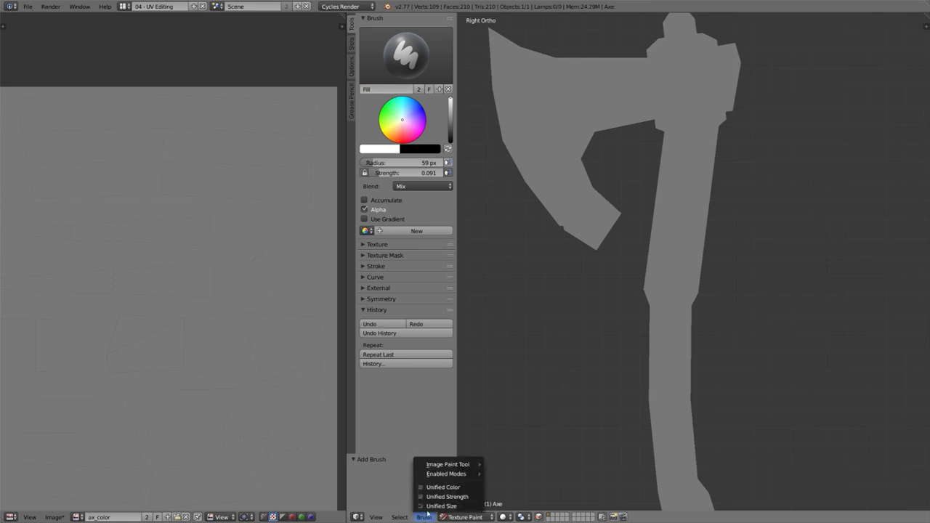
mouse_move(445, 467)
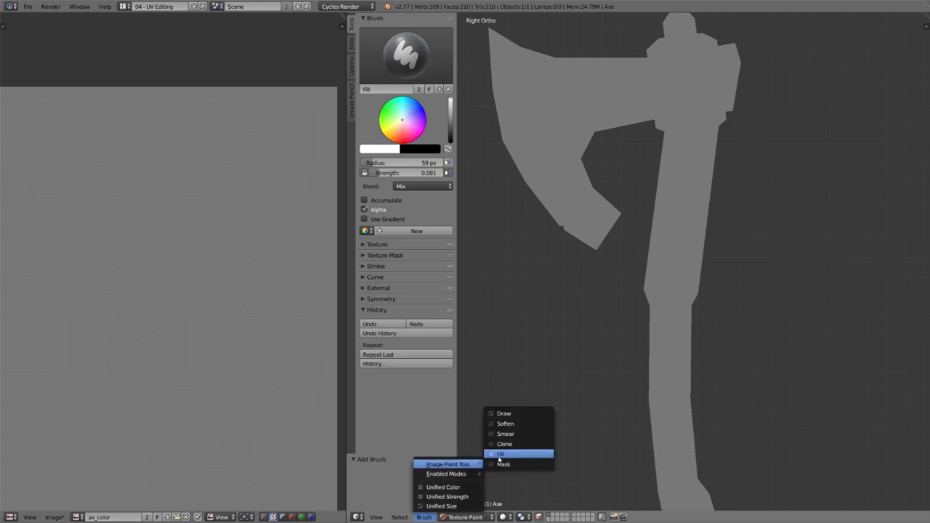
left_click(500, 454)
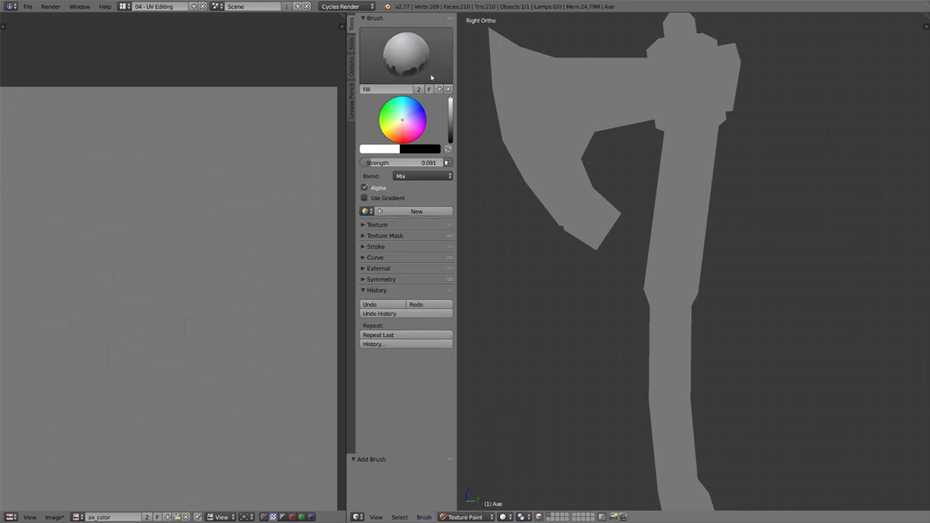
left_click(578, 89)
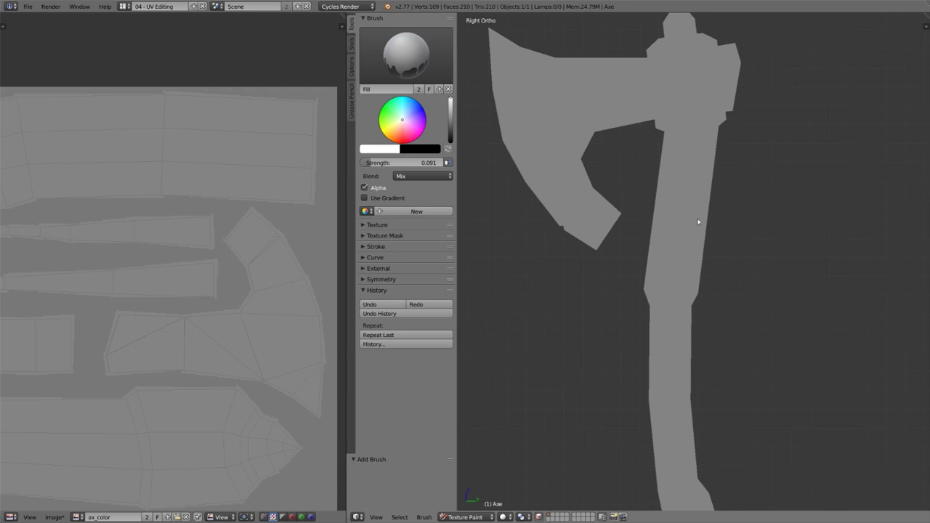
- Turn on the gradient for the Fill brush and apply a linear black-to-white gradient from the handle's bottom to above the head
scroll(698, 221, "down", 4)
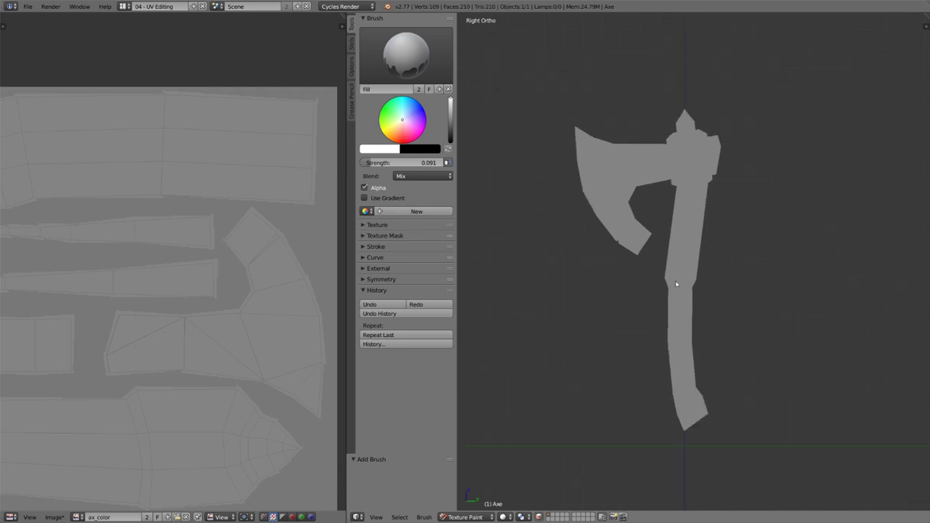
left_click(365, 198)
left_click(658, 223)
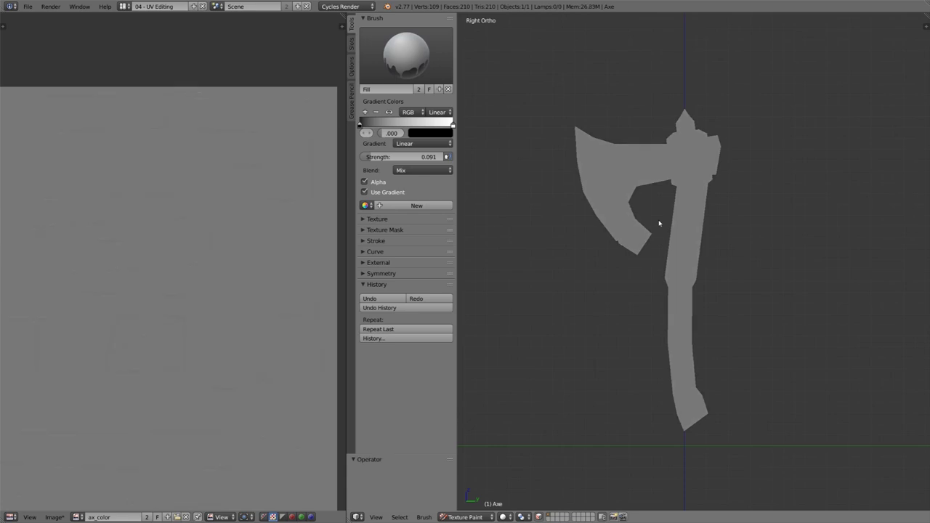
mouse_move(696, 451)
left_mouse_down()
mouse_move(679, 197)
mouse_move(697, 85)
left_mouse_up()
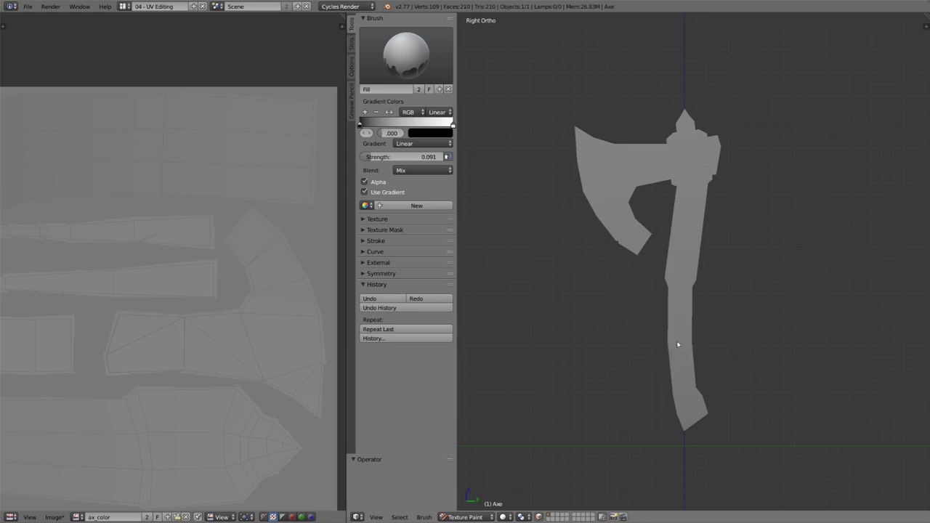
- Enable face selection masking and select all linked faces of the handle
key("m")
key("ctrl+l")
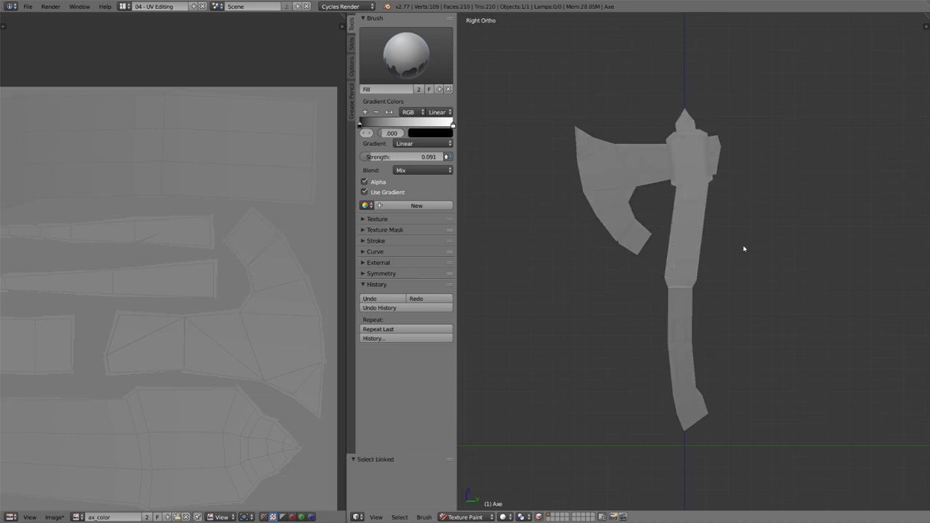
key("ctrl+l")
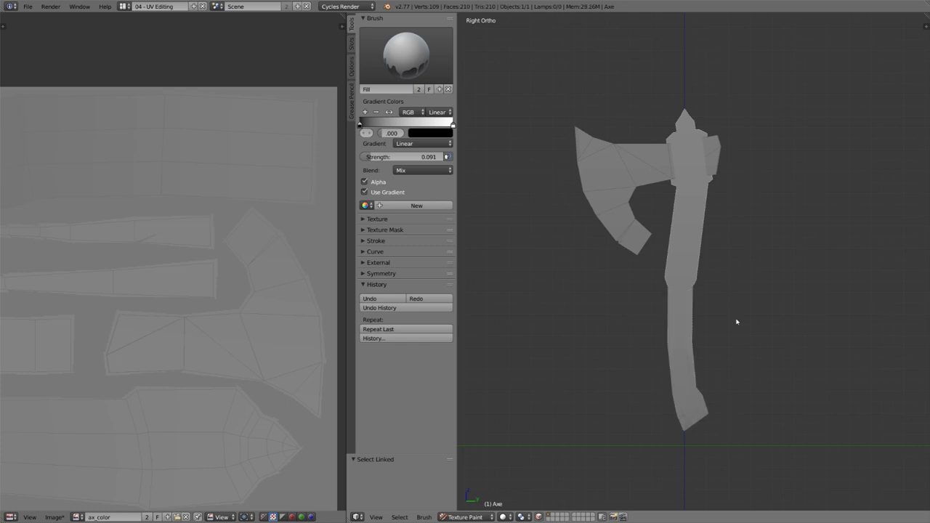
middle_click_drag(763, 342, 761, 332, "shift")
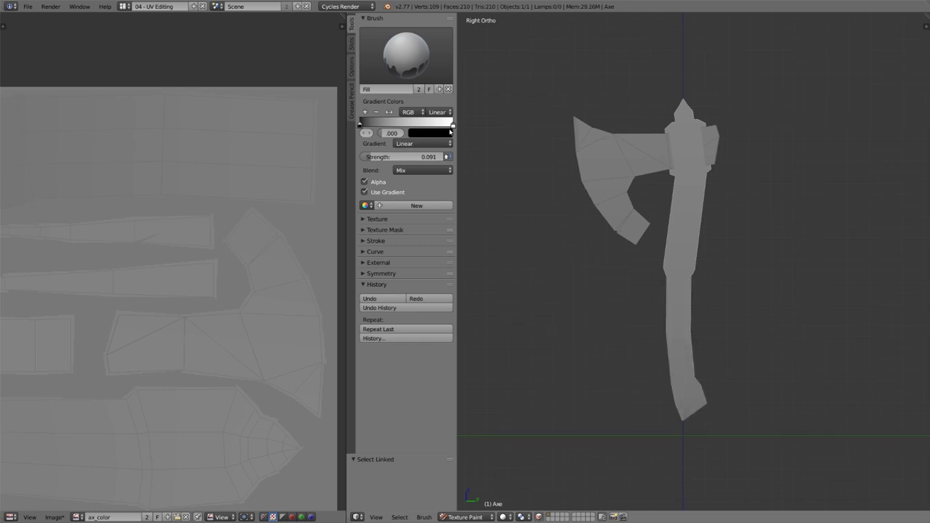
- Change the gradient's end stop from white to an orange-brown with H 0.064, S 0.540 and V 0.708
left_click(453, 126)
left_click(447, 134)
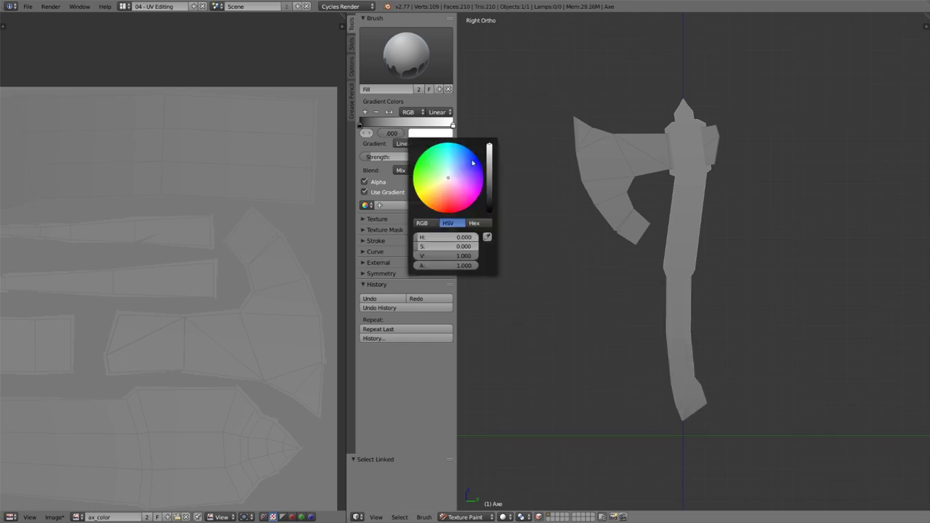
left_click_drag(453, 185, 438, 197)
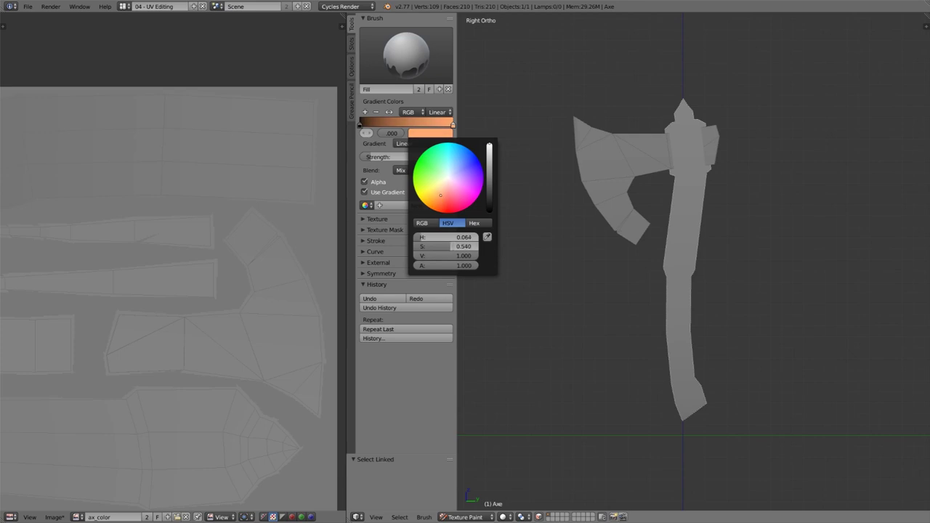
left_click_drag(493, 157, 491, 163)
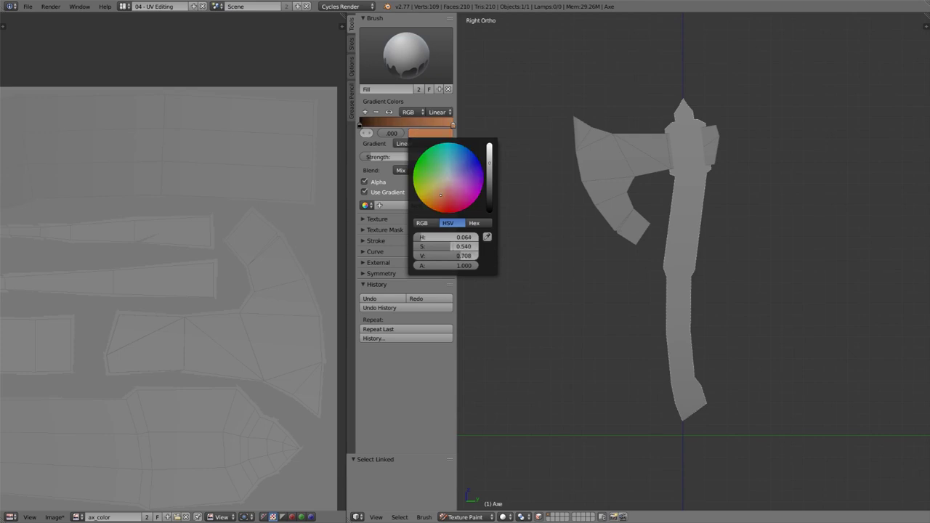
- Raise the fill strength to 1.000 and fill the masked handle with the black-to-brown gradient from bottom to top
left_click_drag(695, 431, 682, 56)
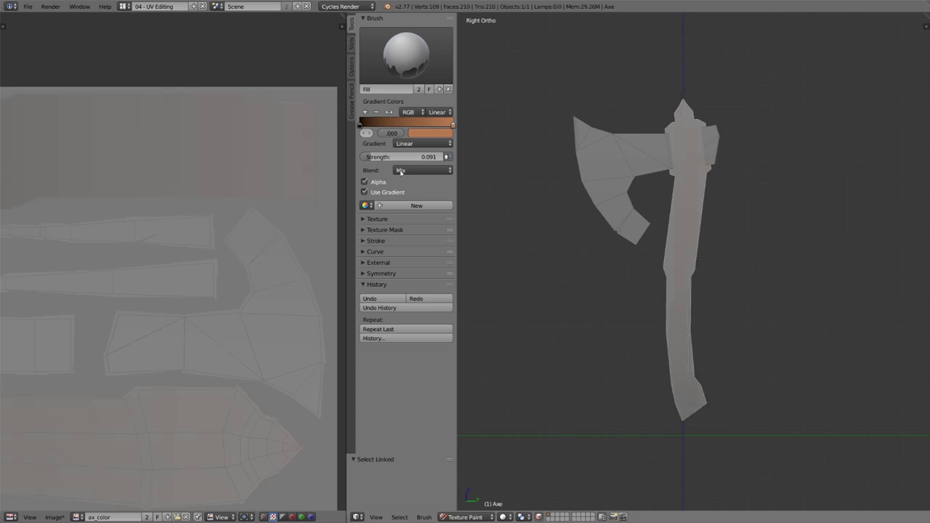
left_click_drag(375, 158, 465, 159)
left_click_drag(687, 420, 676, 101)
scroll(699, 461, "down", 2)
left_click_drag(696, 453, 679, 15)
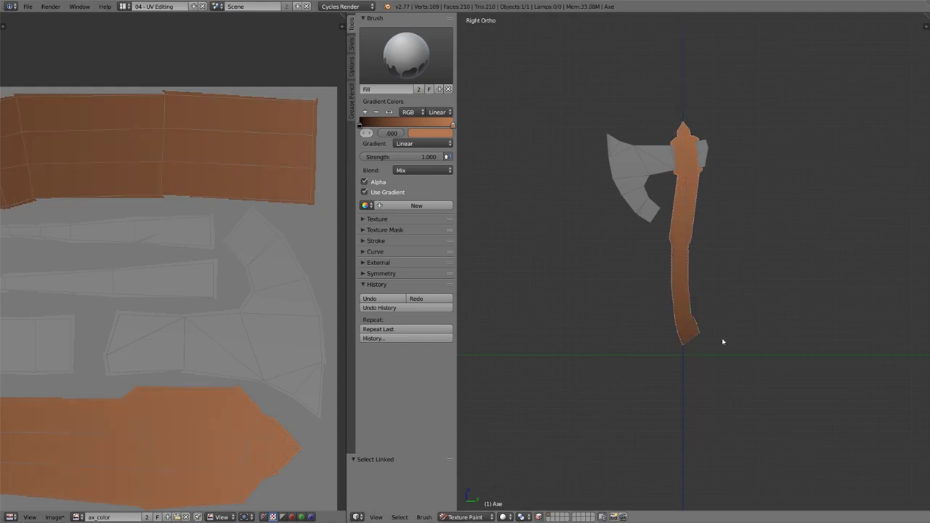
- Select all linked faces of the axe head in place of the handle
scroll(724, 205, "up", 3)
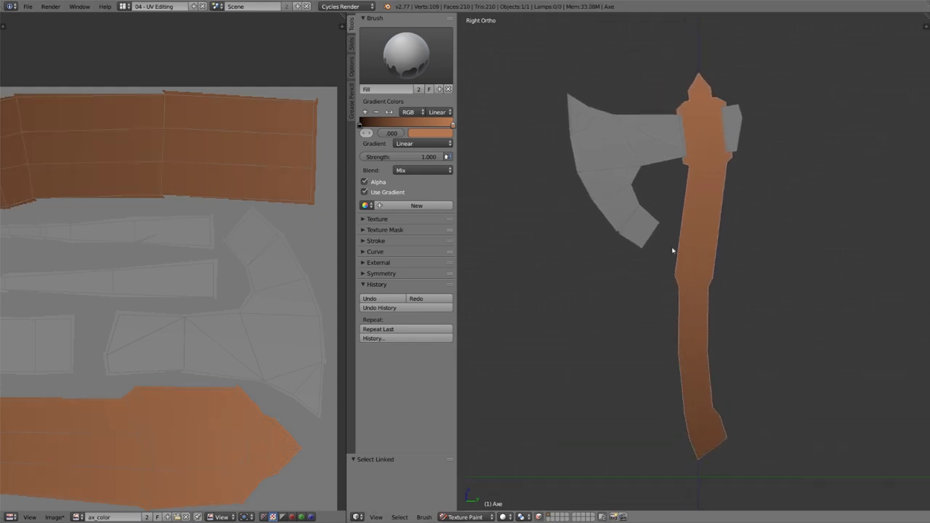
right_click(602, 138)
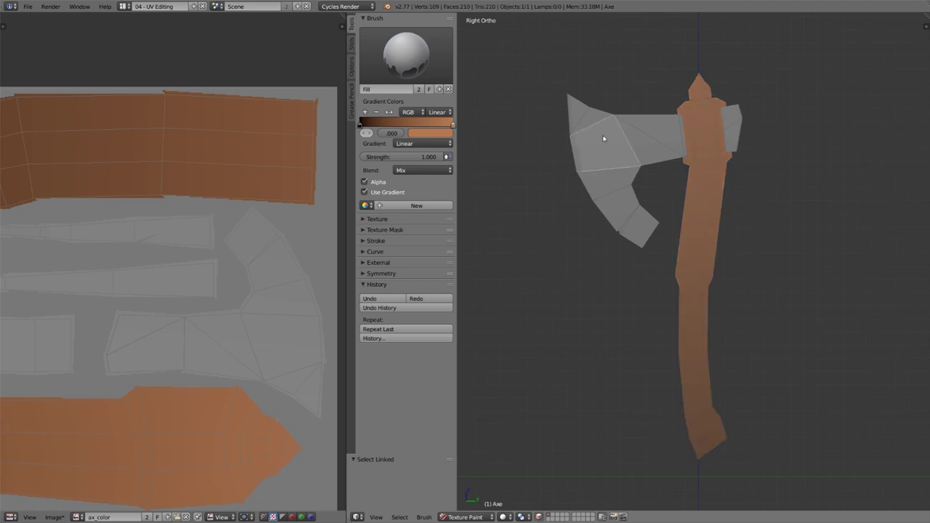
key("l")
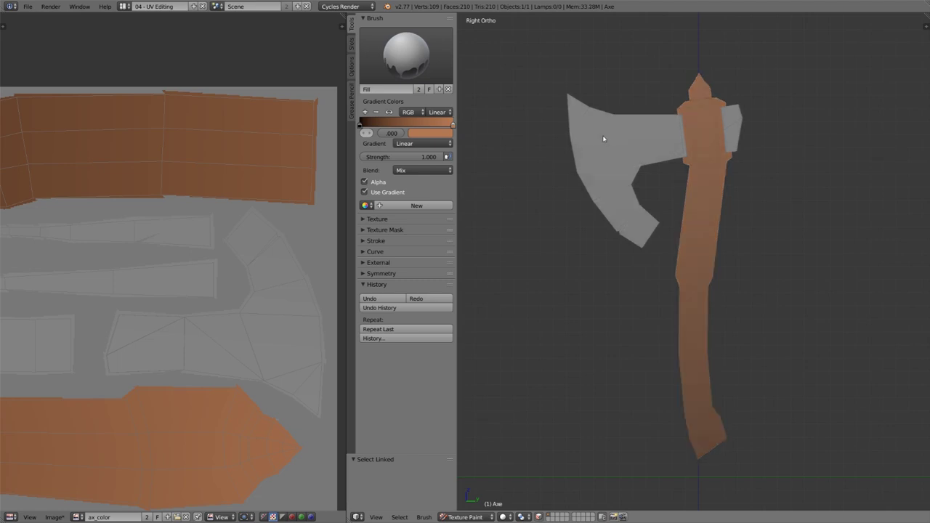
middle_click_drag(603, 138, 614, 152, "shift")
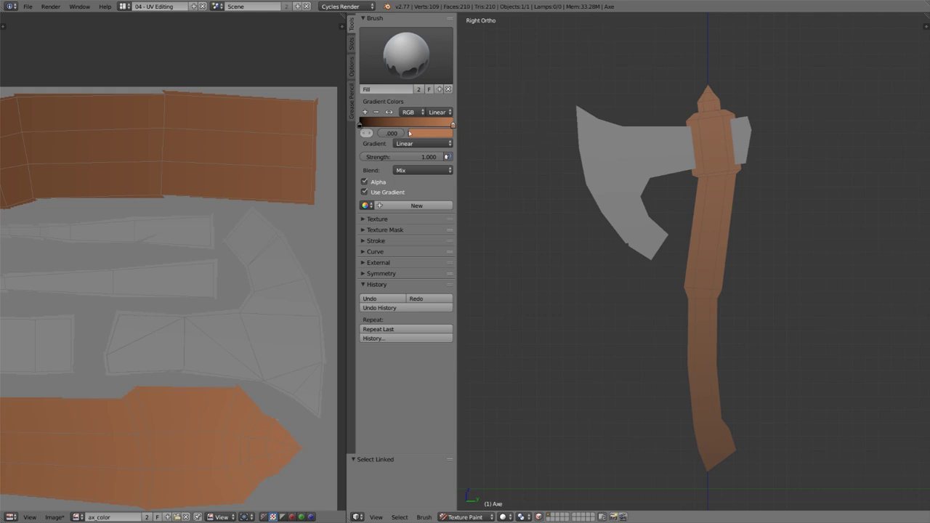
- Set the gradient's end color to a pale beige and its start color to a muted slate blue
left_click(431, 134)
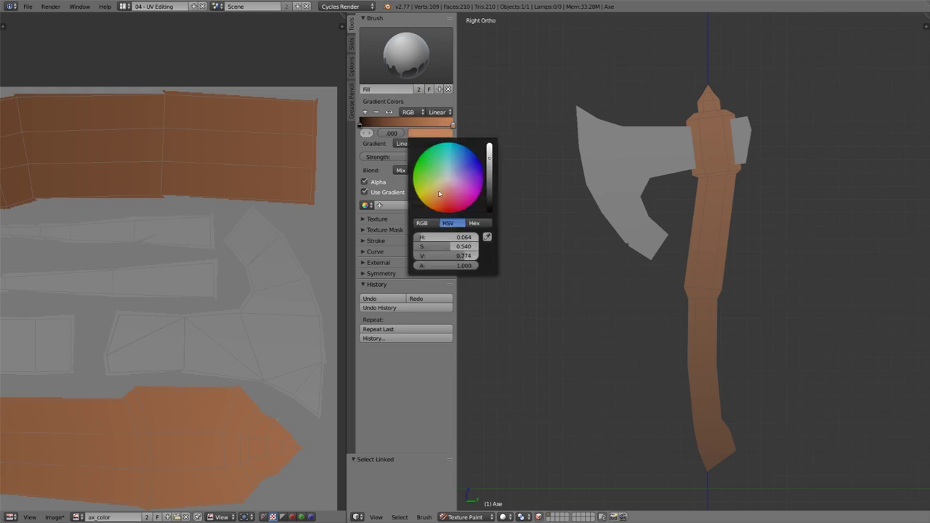
left_click_drag(439, 193, 444, 183)
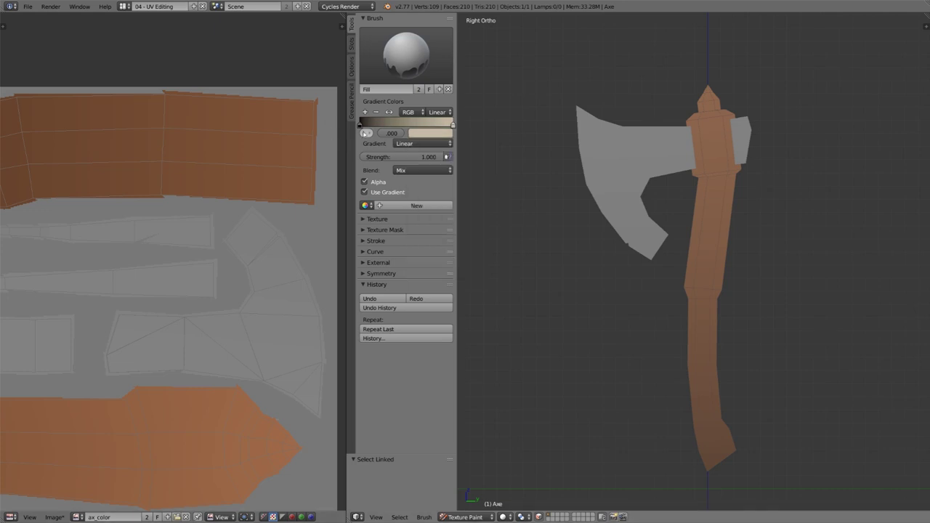
left_click(359, 125)
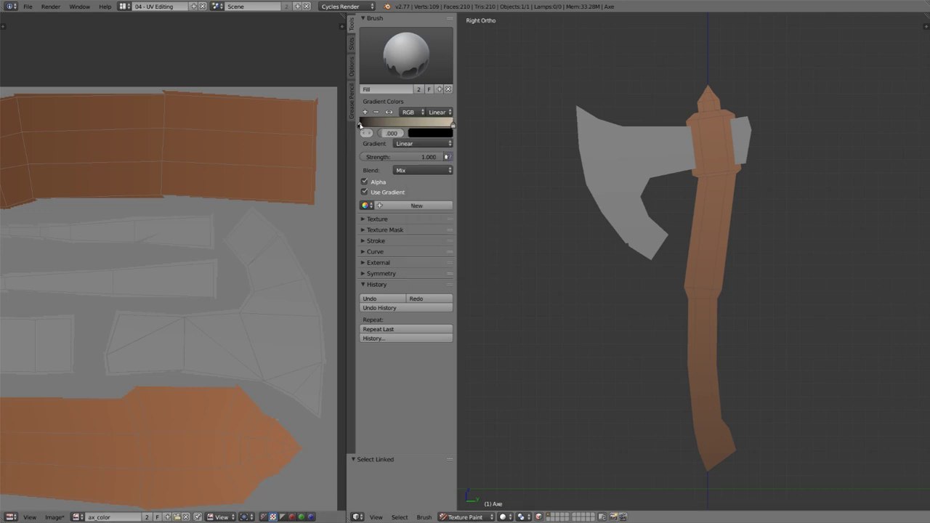
left_click(435, 135)
left_click_drag(491, 212, 490, 182)
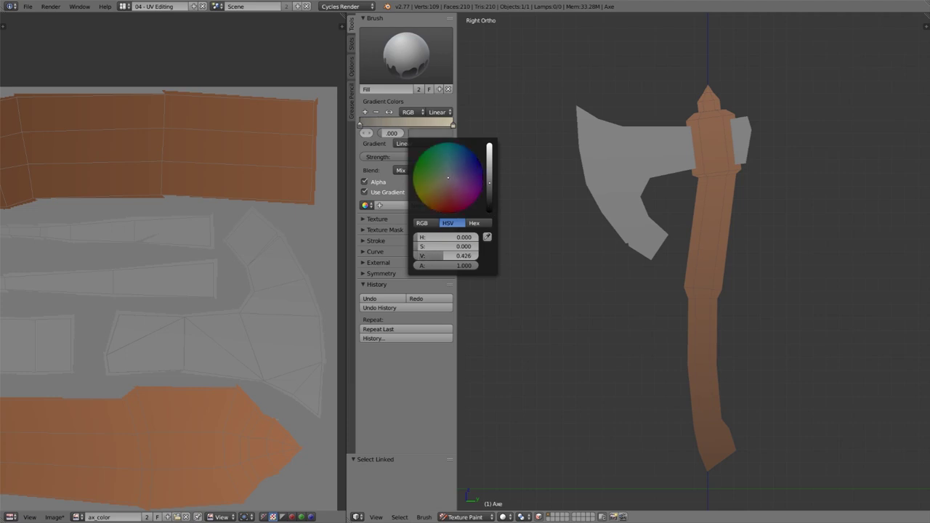
left_click(452, 170)
- Set the gradient's interpolation to Ease and move its blue stop to position 0.109
left_click(440, 112)
left_click(439, 92)
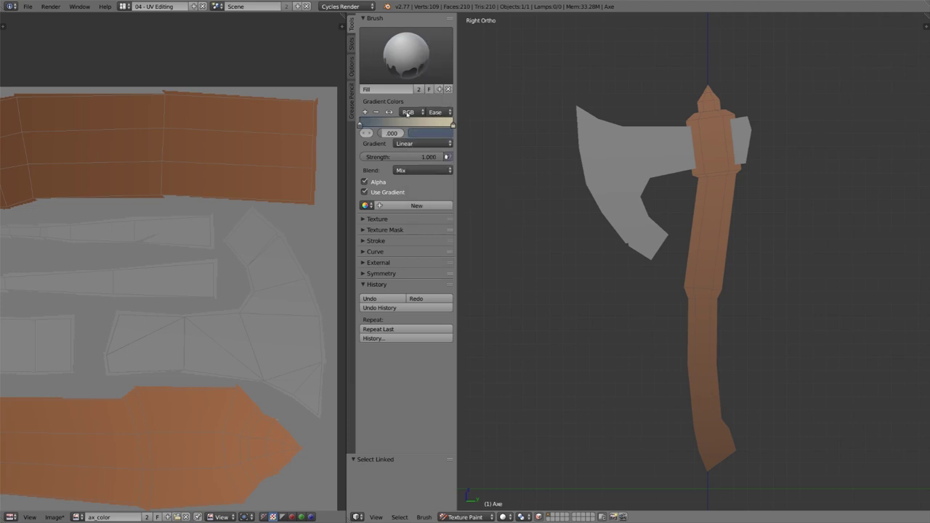
left_click_drag(359, 125, 370, 126)
- Fill the masked axe head with a Radial gradient running from blue near the handle to beige at the cutting edge
left_click(429, 144)
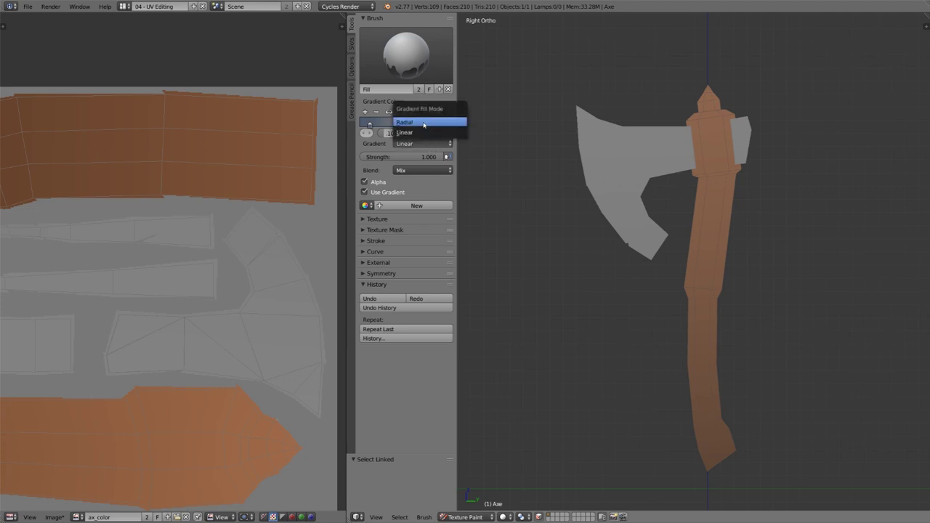
left_click(426, 125)
left_click_drag(654, 165, 541, 205)
key("ctrl+z")
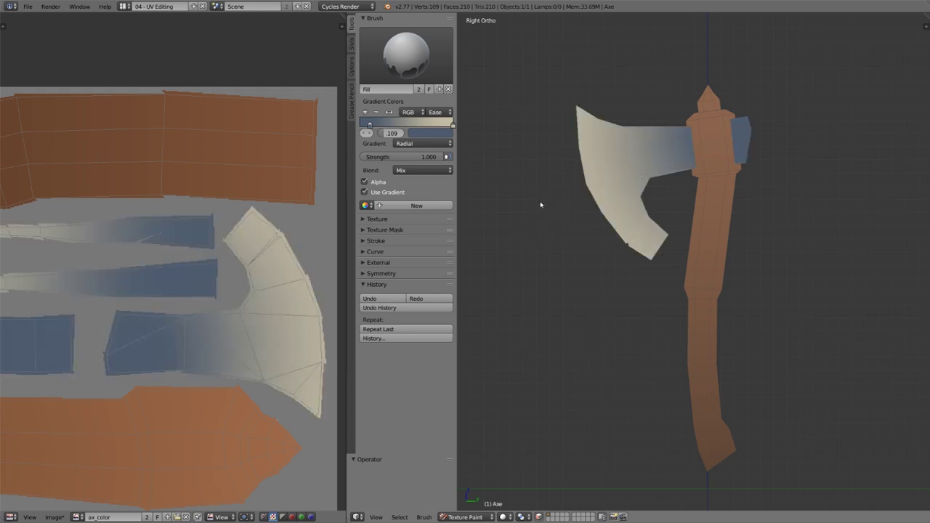
left_click_drag(713, 140, 568, 196)
left_click_drag(731, 129, 573, 246)
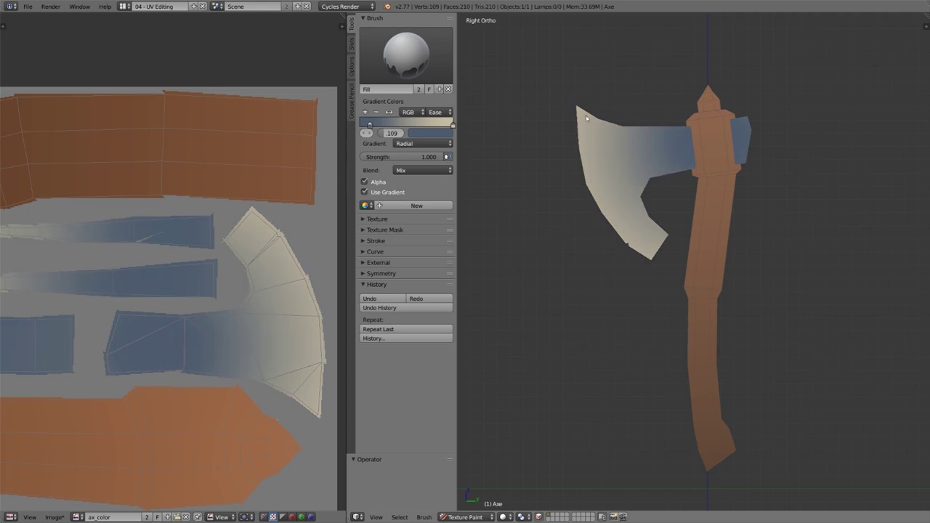
- Switch back to the drawing brush named Brush and shade the handle below the axe head and around its bend in dark brown
left_click(406, 56)
left_click(380, 106)
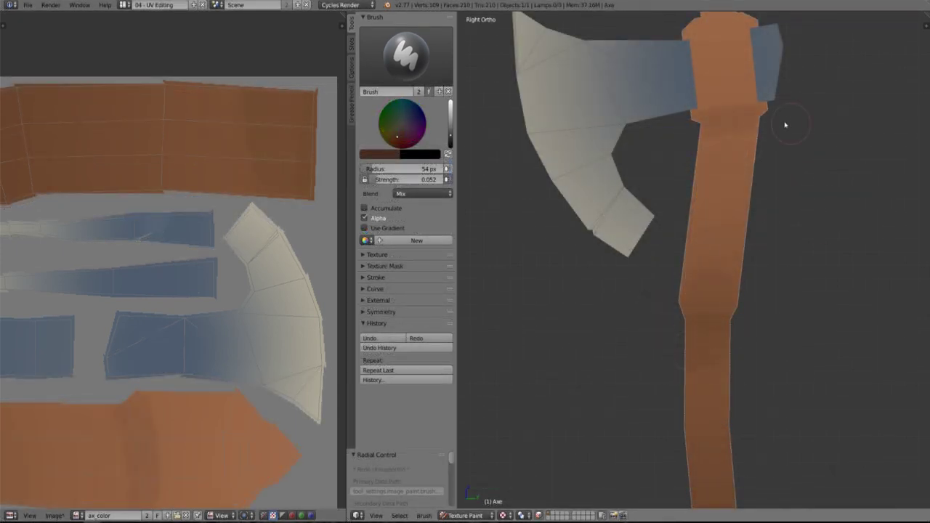
scroll(797, 172, "down", 3)
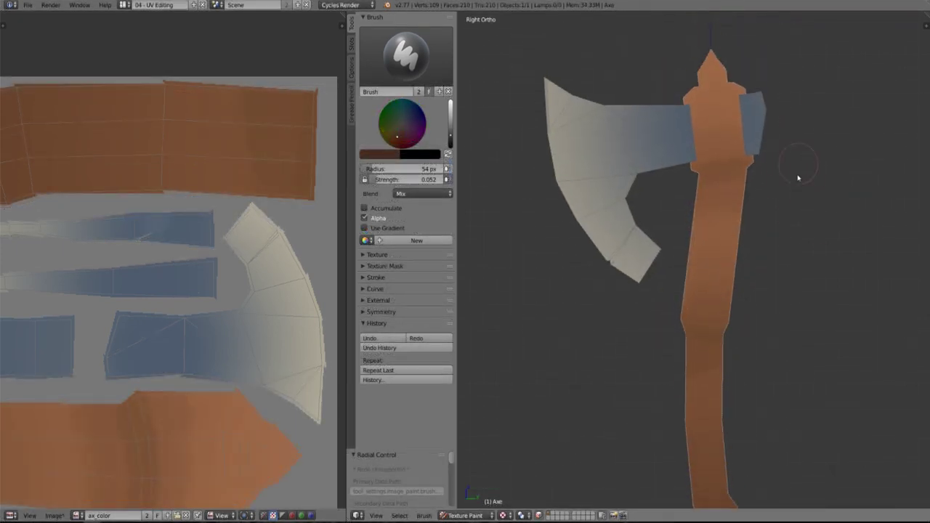
- Reduce the brush radius to 25 px and sample a brown from the handle as the brush color
scroll(747, 100, "up", 2)
key("f")
left_click(730, 167)
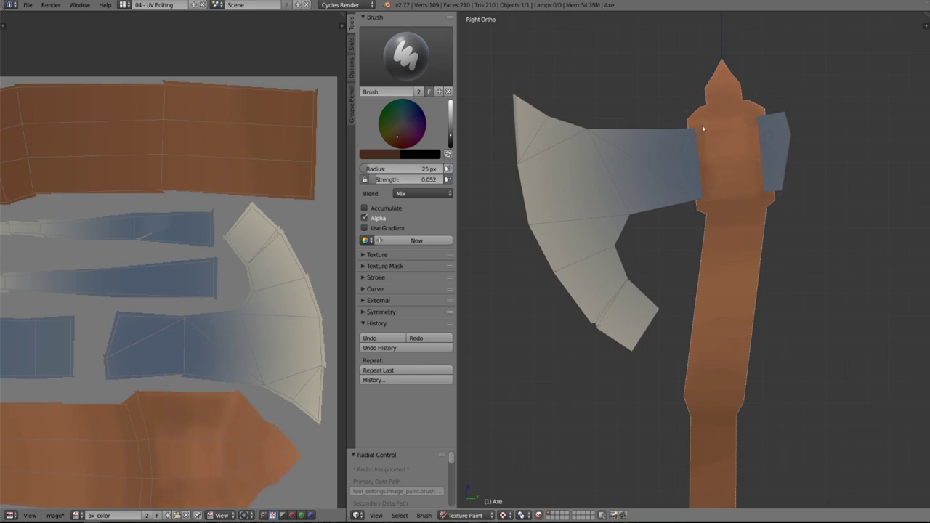
middle_click_drag(864, 297, 896, 185, "shift")
key("s")
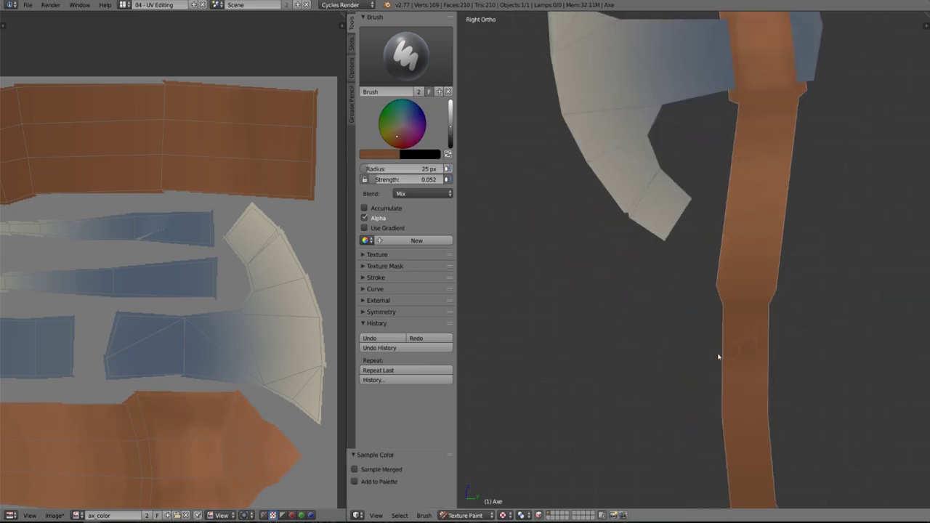
- Brighten the handle section beside the axe head with sampled light brown, using a 49 px brush at strength 0.163
middle_click_drag(836, 224, 822, 353, "shift")
key("s")
key("f")
left_click(782, 183)
key("shift+f")
left_click(748, 212)
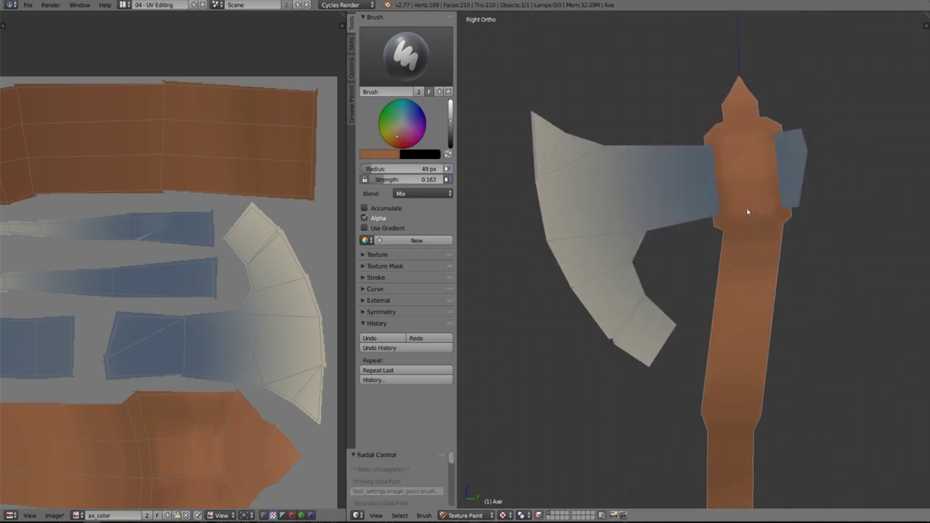
key("s")
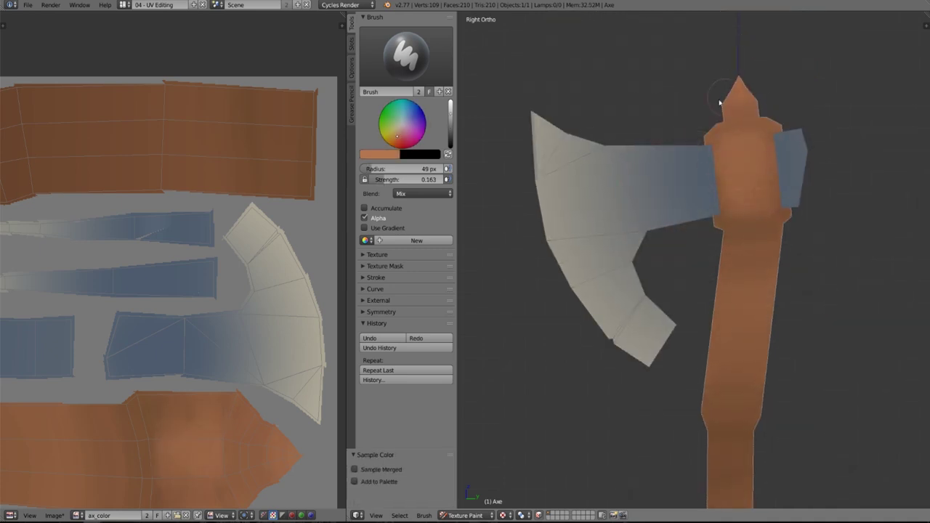
- Shade the edges of the handle section beside the axe head in dark brown with a 22 px brush
key("s")
scroll(792, 210, "up", 2)
middle_click_drag(770, 160, 747, 146)
middle_click_drag(747, 125, 709, 179, "shift")
key("f")
left_click(690, 181)
left_click_drag(690, 194, 699, 226)
mouse_move(703, 195)
middle_mouse_down()
mouse_move(722, 186)
mouse_move(714, 231)
mouse_move(681, 250)
mouse_move(725, 179)
mouse_move(735, 263)
mouse_move(749, 218)
middle_mouse_up()
scroll(724, 178, "down", 3)
scroll(749, 217, "up", 5)
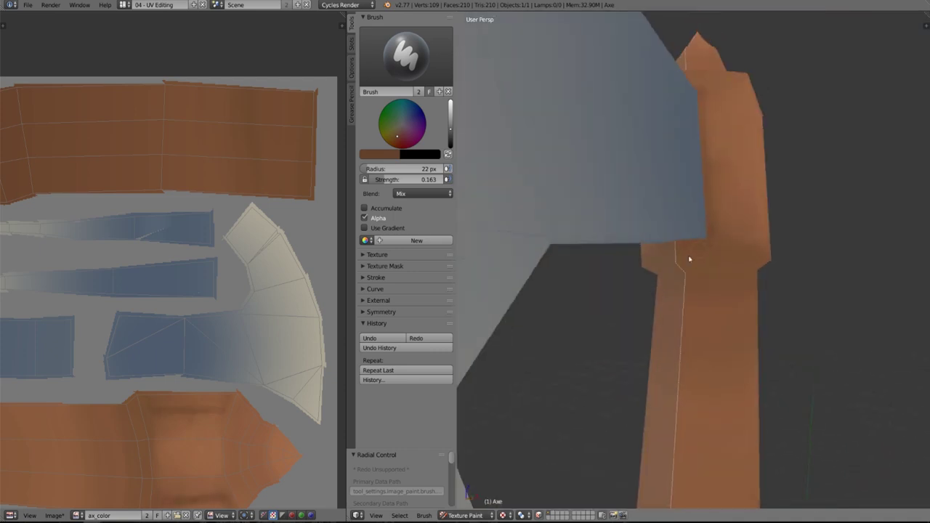
- Set the brush radius to 64 px and strength to 0.065, and blend sampled brown along the handle
left_click(810, 296)
key("f")
left_click(696, 384)
middle_click_drag(828, 225, 880, 237)
scroll(876, 240, "down", 3)
middle_click_drag(715, 381, 749, 232, "shift")
middle_click_drag(899, 243, 709, 301)
key("s")
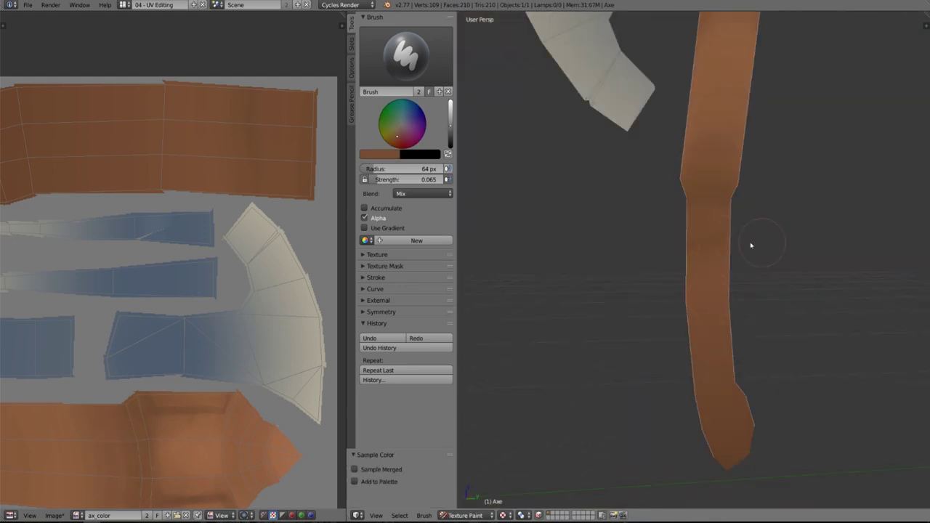
- Shade the axe head from the handle toward the middle of the blade in sampled dark blue, enlarging the brush to 100 px
key("KP_3")
key("s")
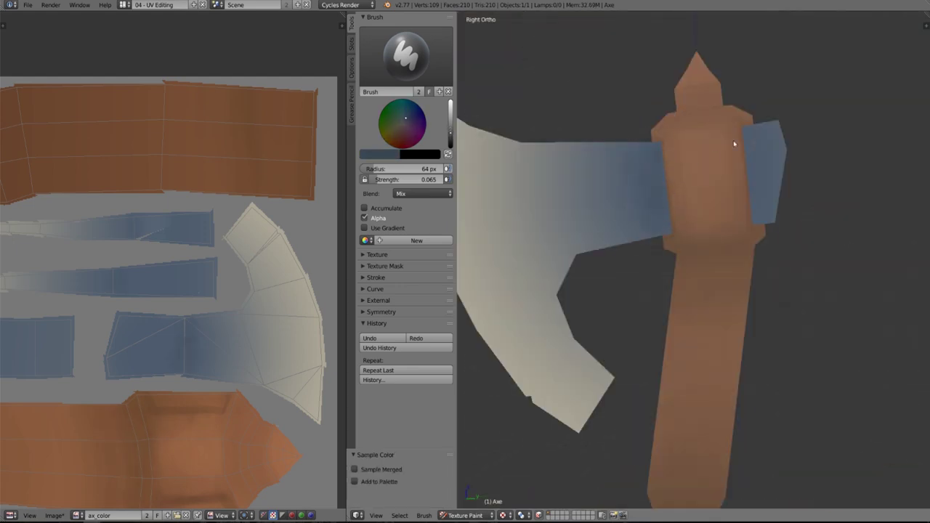
key("s")
key("f")
left_click(589, 199)
middle_click_drag(590, 200, 669, 179, "shift")
mouse_move(604, 175)
left_mouse_down()
mouse_move(650, 336)
mouse_move(556, 155)
left_mouse_up()
- Soften the blue-to-beige transition across the blade with colors sampled from the axe head
key("s")
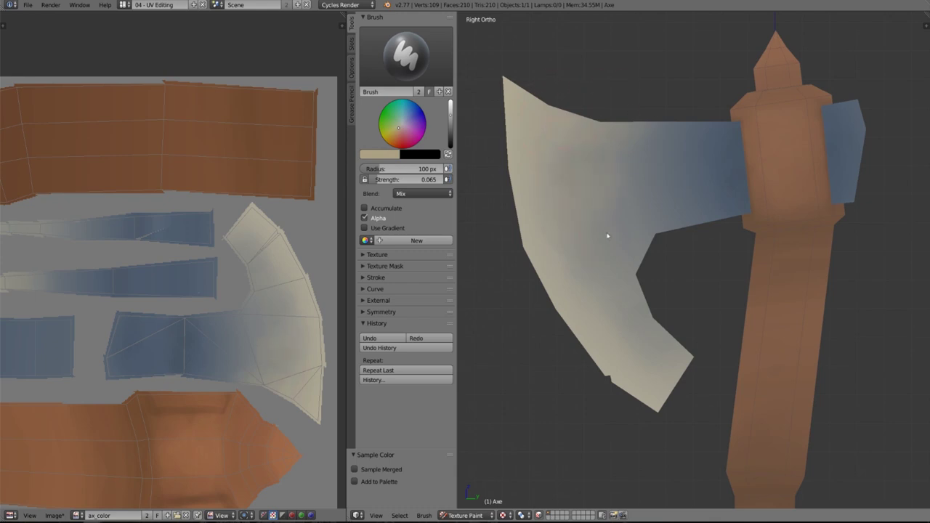
key("s")
mouse_move(664, 190)
left_mouse_down()
mouse_move(631, 243)
mouse_move(600, 214)
left_mouse_up()
key("s")
key("s")
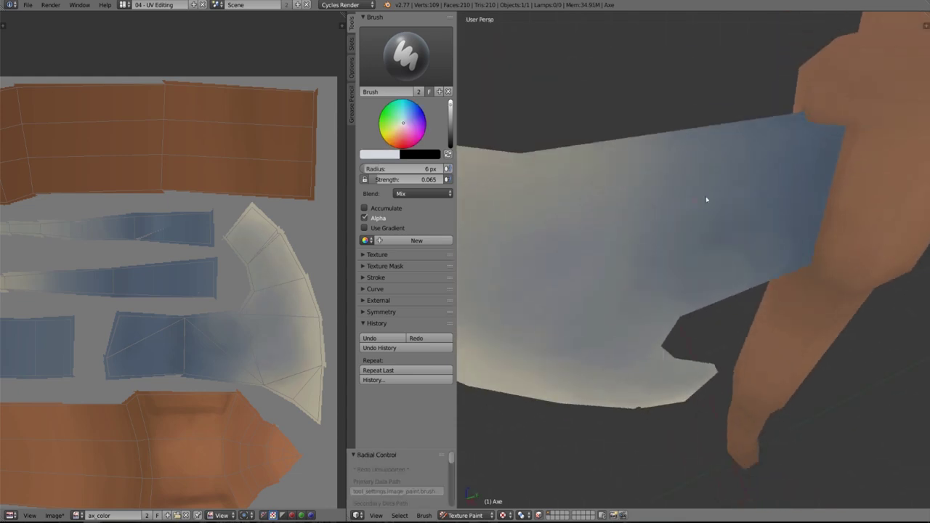
- Paint a near-white highlight along the axe head's upper edge, using a 9 px brush at strength 0.224
left_click_drag(812, 133, 772, 146)
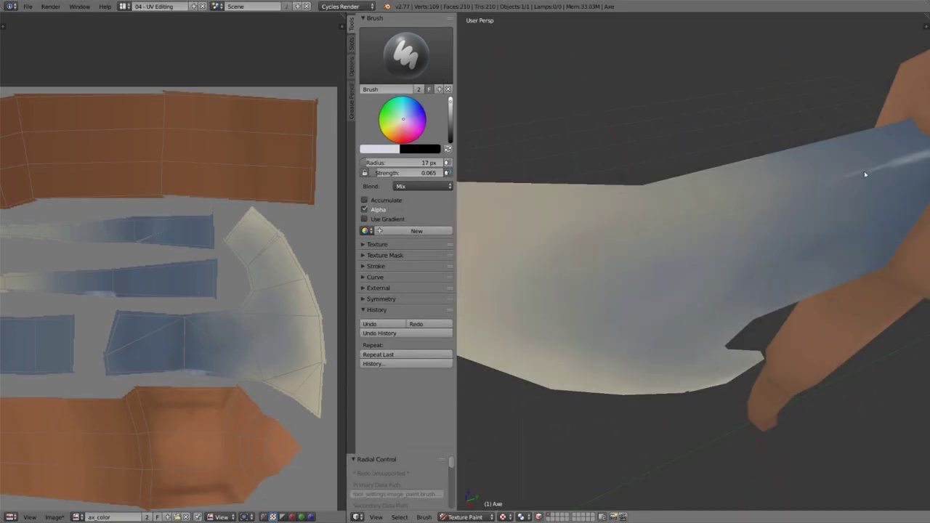
key("shift+f")
left_click(855, 175)
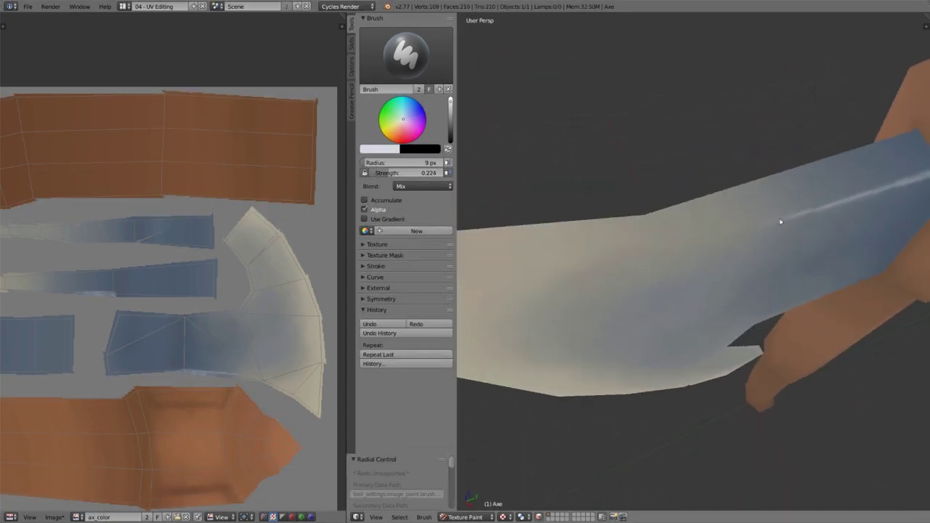
mouse_move(781, 218)
left_mouse_down()
mouse_move(855, 194)
mouse_move(670, 243)
left_mouse_up()
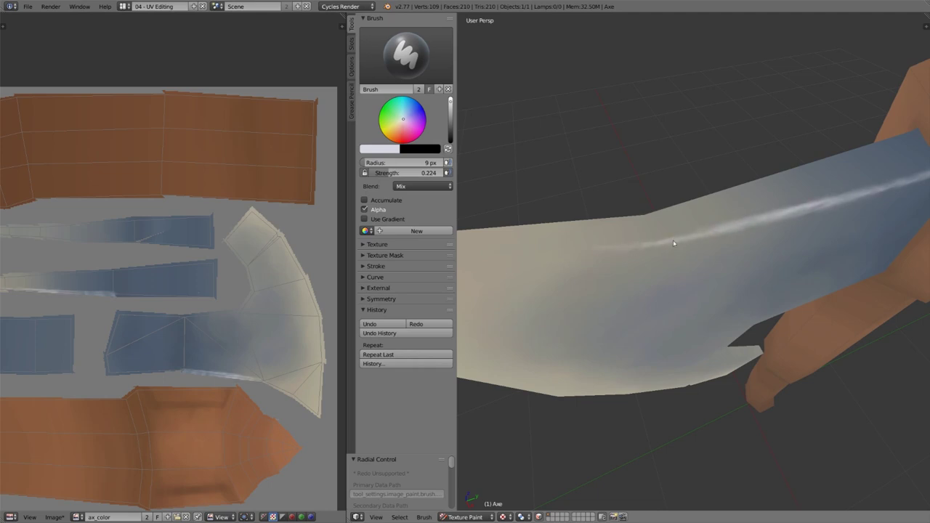
- Cover the stray diagonal streak on the upper blue texture strip with sampled blue, using a 7 px brush at full strength
middle_click_drag(673, 240, 799, 246)
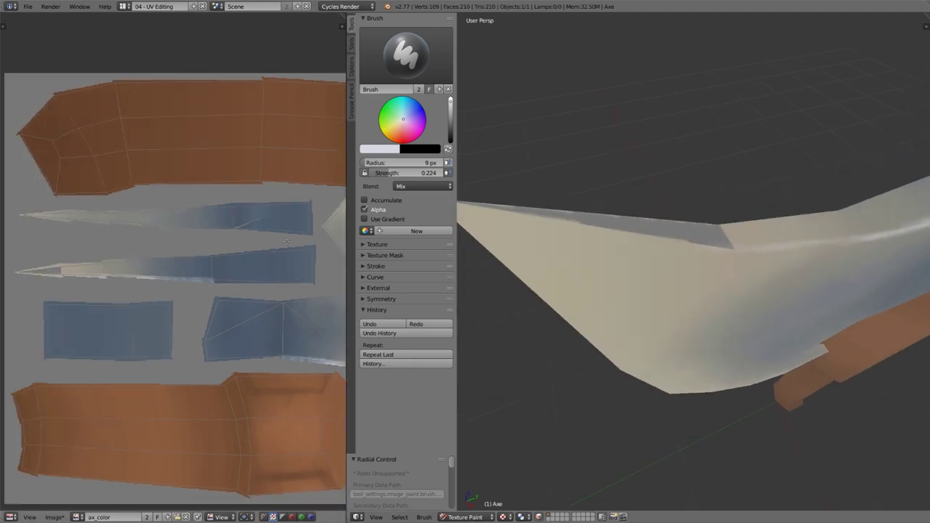
scroll(182, 247, "up", 3)
left_click_drag(80, 250, 149, 250)
key("s")
scroll(165, 186, "up", 3)
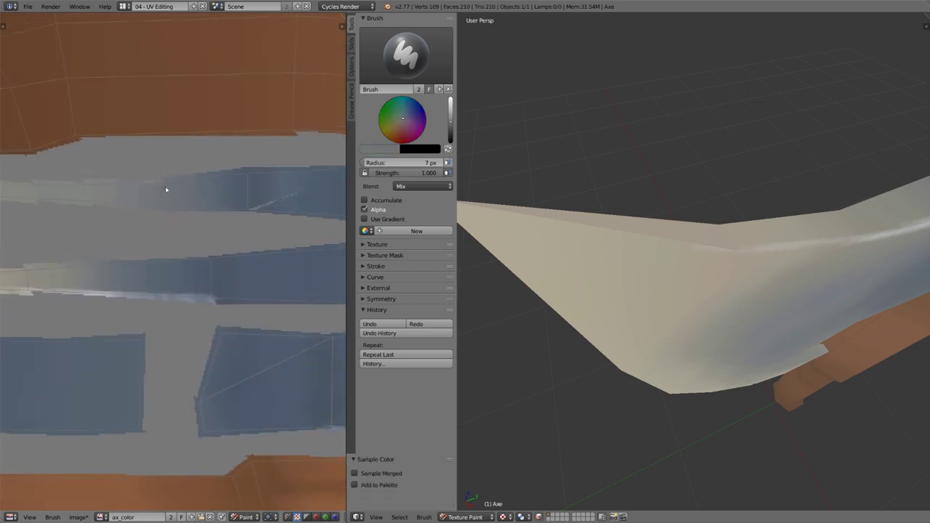
key("s")
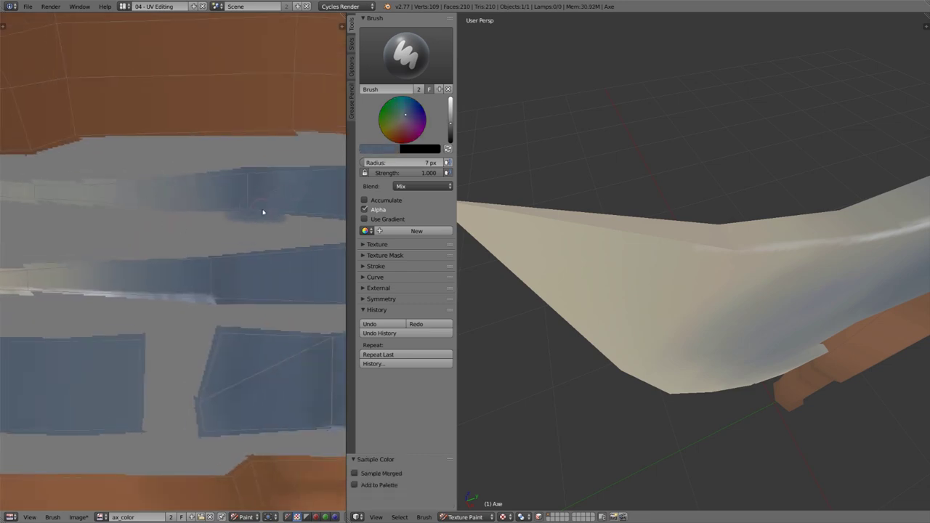
left_click_drag(263, 213, 287, 211)
key("s")
- Adjust the brush size and paint more light strokes along the axe head's upper edge in the 3D view
key("f")
left_click(216, 297)
left_click_drag(790, 250, 644, 242)
mouse_move(658, 309)
middle_mouse_down()
mouse_move(699, 297)
mouse_move(683, 302)
middle_mouse_up()
left_click_drag(734, 283, 608, 263)
middle_click_drag(608, 263, 632, 313)
- Enlarge the image editor, show its brush settings, adjust the color's brightness and outline the blade's UV island in near-white
key("ctrl+Up")
scroll(465, 291, "up", 1)
middle_click_drag(807, 465, 378, 298)
left_click_drag(502, 404, 509, 315)
key("t")
left_click_drag(99, 111, 99, 103)
left_click_drag(556, 344, 557, 224)
left_click_drag(541, 149, 560, 255)
left_click_drag(541, 149, 505, 79)
middle_click_drag(501, 78, 578, 202)
mouse_move(486, 89)
left_mouse_down()
mouse_move(544, 137)
mouse_move(580, 197)
left_mouse_up()
mouse_move(581, 197)
left_mouse_down()
mouse_move(561, 168)
mouse_move(583, 212)
left_mouse_up()
left_click_drag(489, 99, 454, 138)
key("ctrl+Up")
- Paint near-white along the axe head's edges and lower tip on the model with a 12 px brush at strength 0.897
middle_click_drag(625, 218, 600, 240)
key("f")
left_click(600, 240)
left_click_drag(600, 236, 798, 227)
mouse_move(798, 228)
middle_mouse_down()
mouse_move(730, 242)
mouse_move(611, 230)
middle_mouse_up()
left_click_drag(612, 230, 810, 211)
middle_click_drag(810, 211, 727, 260)
left_click_drag(882, 155, 643, 265)
middle_click_drag(644, 265, 572, 142)
left_click_drag(568, 161, 612, 255)
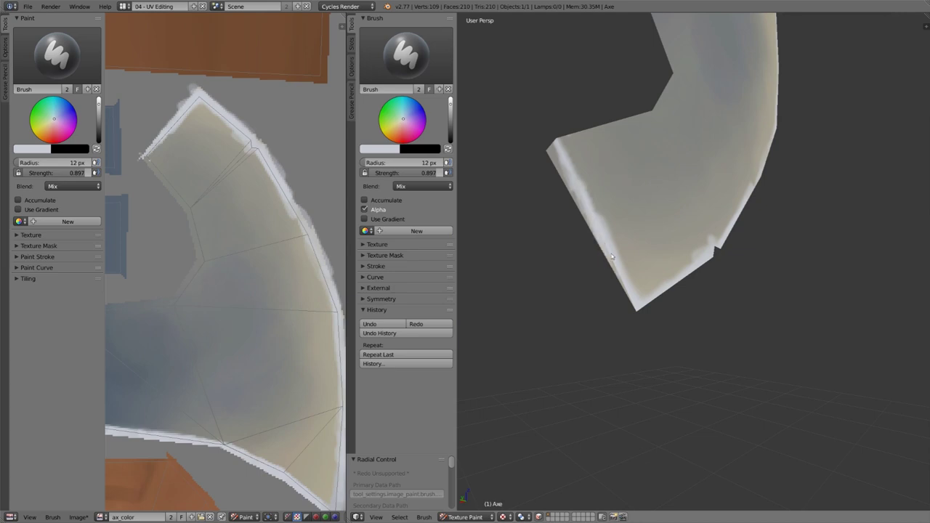
- Finish the near-white line across the blade's lower tip and begin it along the adjoining inner edge
middle_click_drag(612, 256, 806, 292)
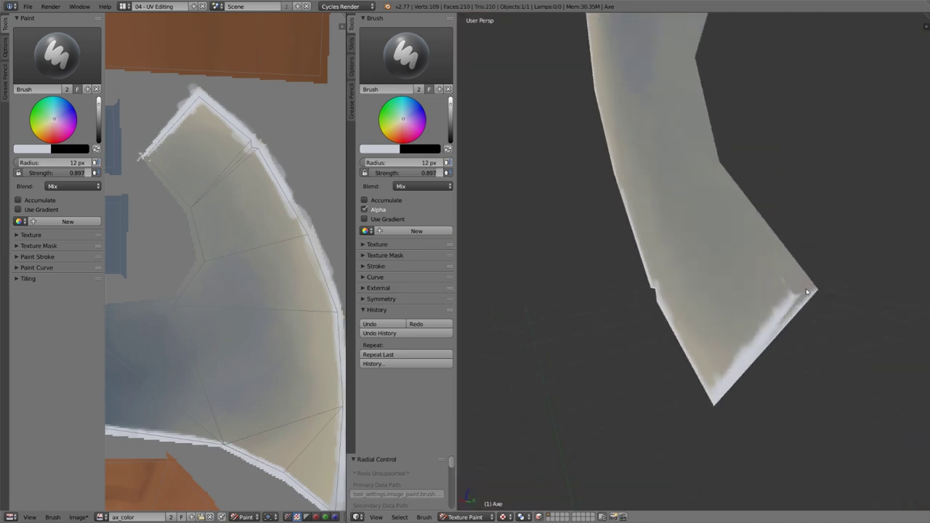
left_click_drag(807, 292, 793, 293)
middle_click_drag(794, 294, 759, 381)
left_click_drag(759, 382, 688, 205)
middle_click_drag(687, 205, 700, 131)
- With a 4 px brush, outline the inner curve and blunt back end of the axe head's UV island in near-white
key("f")
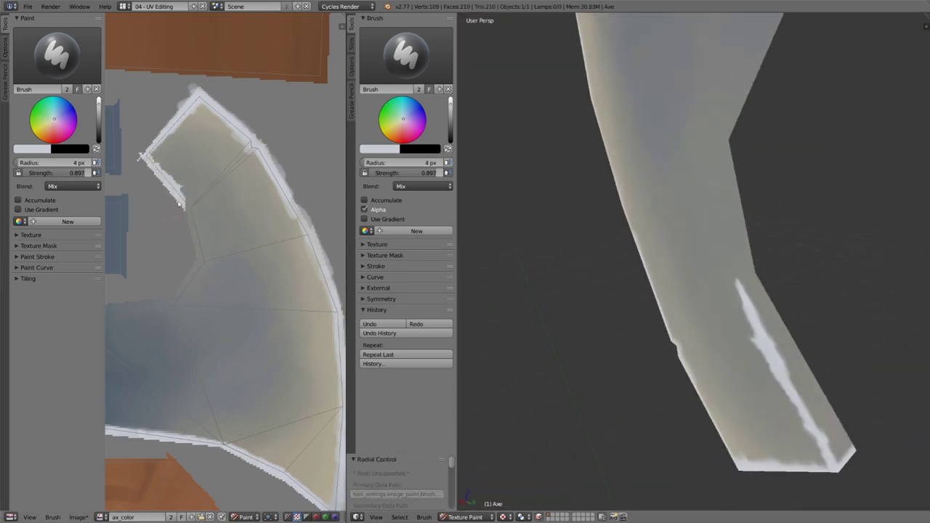
mouse_move(178, 205)
left_mouse_down()
mouse_move(201, 273)
mouse_move(143, 308)
left_mouse_up()
middle_click_drag(178, 303, 314, 289)
left_click_drag(280, 298, 146, 296)
middle_click_drag(174, 412, 269, 376)
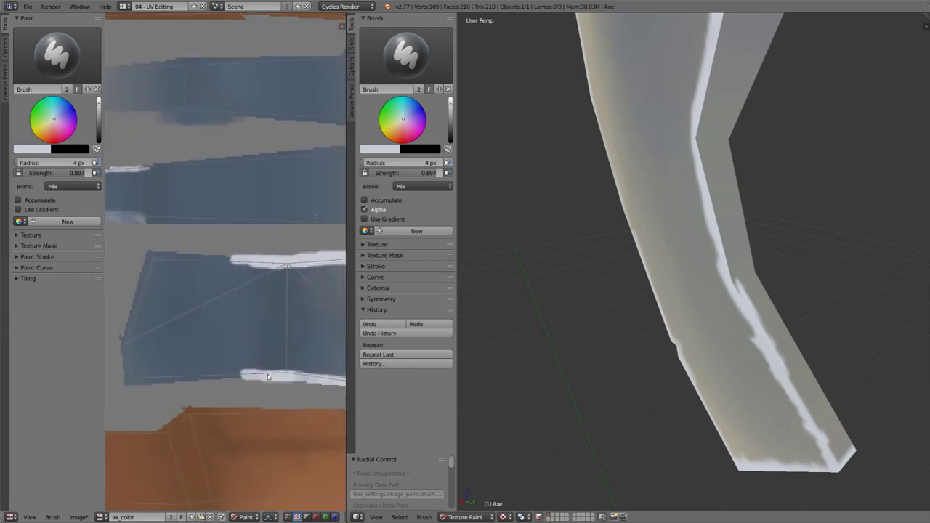
left_click_drag(293, 373, 136, 379)
mouse_move(242, 259)
left_mouse_down()
mouse_move(128, 337)
mouse_move(133, 381)
left_mouse_up()
- Enlarge the brush and thicken the near-white line along the inner curve beneath the axe head
mouse_move(836, 305)
middle_mouse_down()
mouse_move(750, 293)
mouse_move(647, 247)
middle_mouse_up()
key("f")
mouse_move(570, 323)
left_mouse_down()
mouse_move(558, 344)
mouse_move(621, 201)
left_mouse_up()
left_click_drag(628, 67, 626, 197)
middle_click_drag(632, 193, 580, 124)
left_click_drag(580, 125, 681, 210)
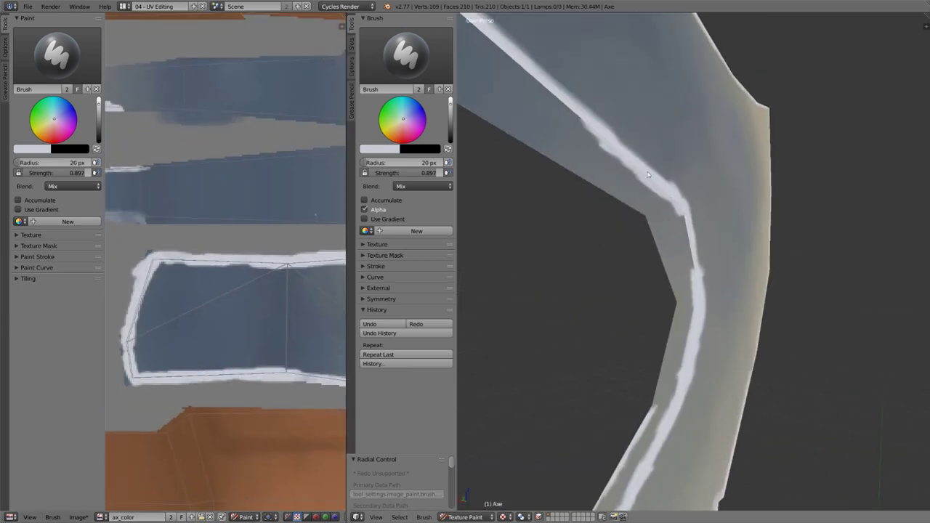
- Set the brush strength to 1.000 and outline the opposite edge of the axe head's underside and inner curve in near-white
left_click_drag(416, 173, 446, 173)
left_click_drag(656, 186, 690, 252)
middle_click_drag(691, 252, 660, 166)
left_click_drag(660, 166, 621, 157)
middle_click_drag(620, 157, 775, 239)
left_click_drag(774, 238, 566, 269)
middle_click_drag(567, 268, 663, 247)
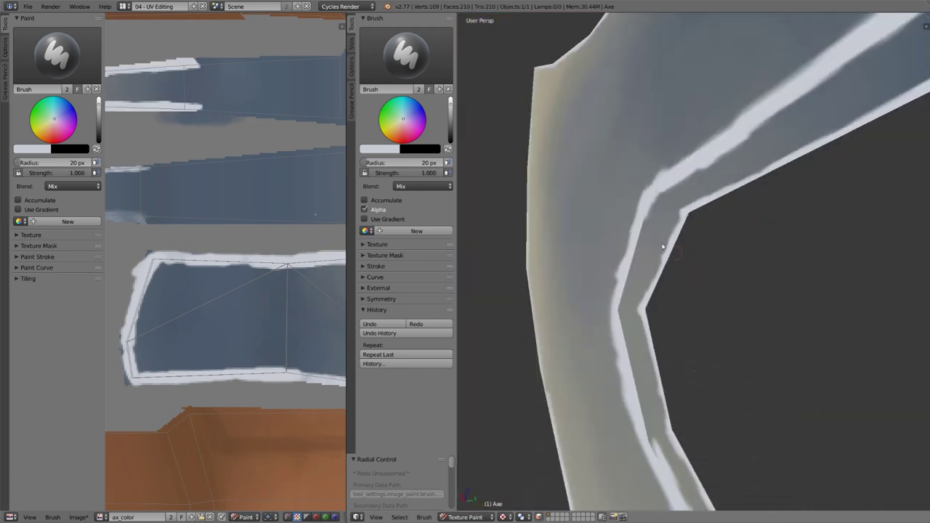
left_click_drag(653, 207, 627, 259)
middle_click_drag(627, 259, 577, 205)
- Outline the edges of the blunt blue block behind the handle in near-white with a 20 px brush
left_click_drag(590, 203, 602, 284)
mouse_move(601, 283)
middle_mouse_down()
mouse_move(687, 247)
mouse_move(608, 176)
middle_mouse_up()
left_click_drag(608, 177, 618, 218)
middle_click_drag(618, 218, 744, 73)
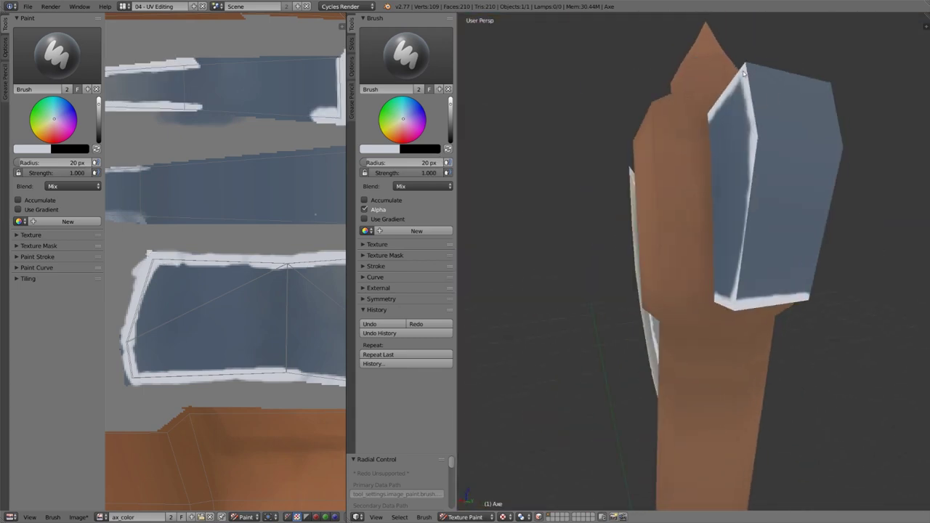
mouse_move(744, 73)
left_mouse_down()
mouse_move(756, 193)
mouse_move(737, 297)
left_mouse_up()
mouse_move(829, 254)
middle_mouse_down()
mouse_move(734, 236)
mouse_move(759, 254)
middle_mouse_up()
left_click_drag(667, 86, 668, 189)
middle_click_drag(697, 170, 657, 153)
left_click_drag(655, 182, 667, 296)
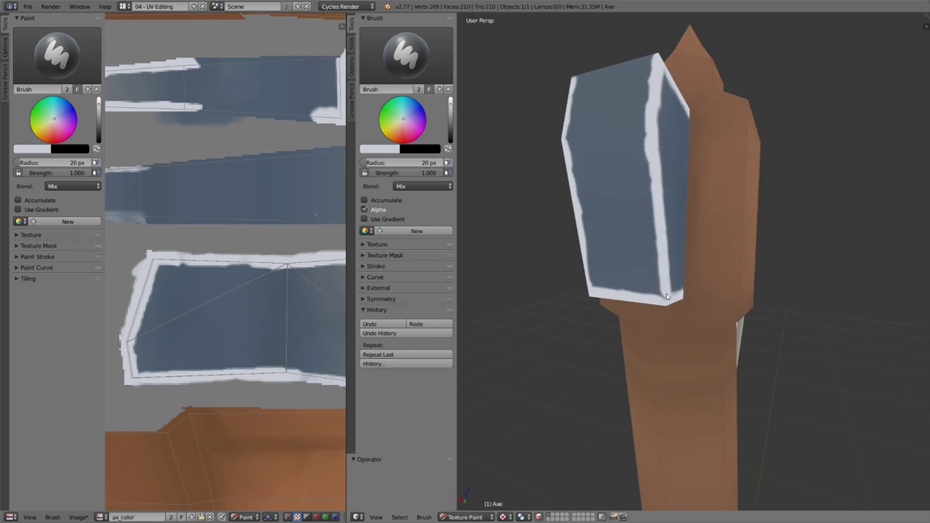
- Continue the near-white edge lines around the blunt back block and along the axe head's top near the handle
middle_click_drag(667, 297, 828, 241)
left_click_drag(828, 241, 752, 251)
middle_click_drag(751, 251, 782, 240)
left_click_drag(782, 245, 756, 340)
middle_click_drag(756, 340, 785, 218)
left_click_drag(784, 218, 858, 238)
middle_click_drag(858, 238, 618, 234)
left_click_drag(618, 234, 716, 228)
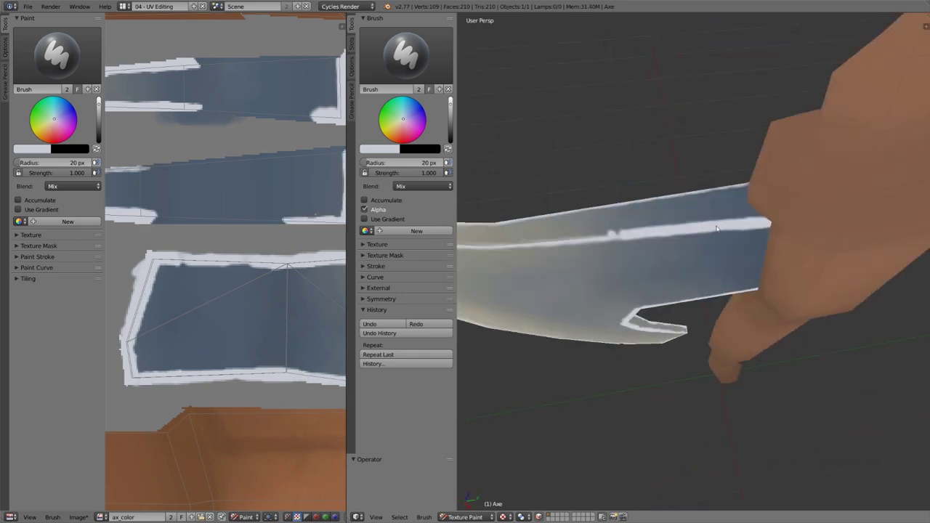
- Reduce the brush radius to 6 px and complete the thin near-white lines along the top edges on both sides of the handle
key("f")
left_click(706, 228)
middle_click_drag(706, 228, 725, 227)
left_click_drag(725, 227, 567, 238)
middle_click_drag(567, 238, 613, 240)
left_click_drag(654, 241, 535, 221)
middle_click_drag(807, 208, 691, 250)
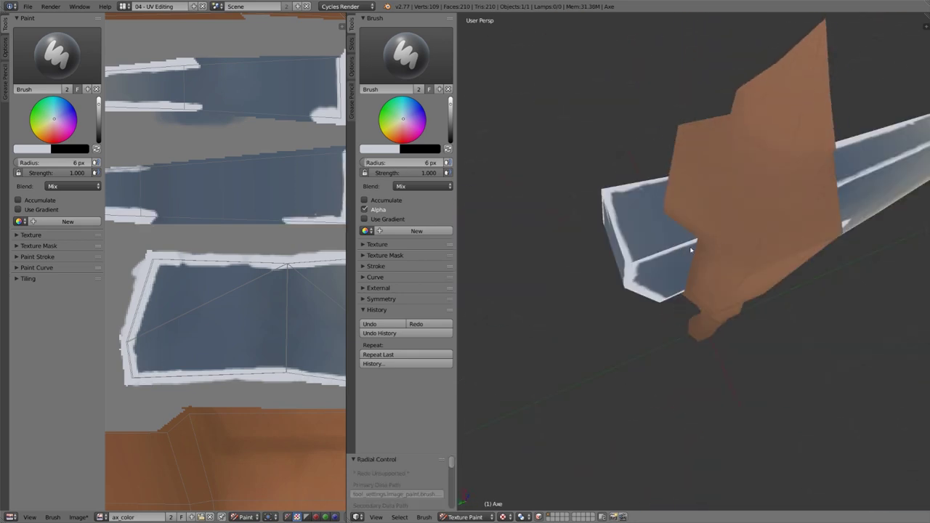
left_click_drag(695, 241, 633, 264)
- Set the brush radius to 10 px and start a near-white bevel line inward from the blade's upper corner
key("f")
left_click(664, 245)
key("s")
mouse_move(632, 265)
middle_mouse_down()
mouse_move(664, 245)
mouse_move(741, 259)
middle_mouse_up()
scroll(664, 245, "up", 3)
left_click_drag(609, 108, 620, 127)
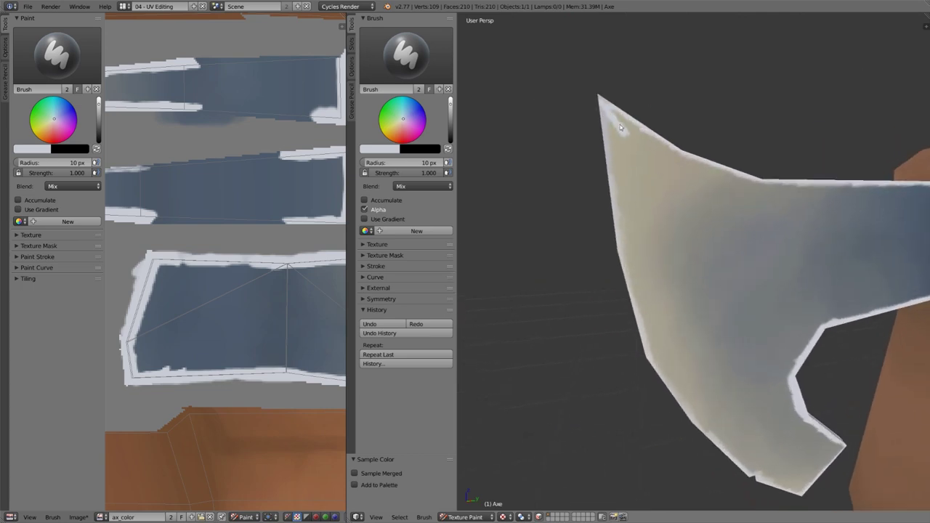
- Paint near-white inner bevel lines parallel to the blade's cutting, upper and lower inner edges, joined to its corners
key("shift+space")
key("f")
left_click(686, 407)
left_click_drag(688, 408, 654, 344)
middle_click_drag(654, 344, 673, 379)
left_click_drag(570, 27, 571, 56)
mouse_move(516, 83)
left_mouse_down()
mouse_move(546, 84)
mouse_move(573, 56)
mouse_move(625, 105)
mouse_move(686, 236)
mouse_move(694, 336)
mouse_move(679, 379)
left_mouse_up()
left_click_drag(679, 380, 591, 352)
mouse_move(548, 84)
left_mouse_down()
mouse_move(598, 156)
mouse_move(601, 194)
left_mouse_up()
- Blend sampled blue-grey over the blade face inside the bevel lines, lowering the brush strength to 0.122
key("shift+f")
left_click_drag(597, 353, 549, 345)
key("shift+f")
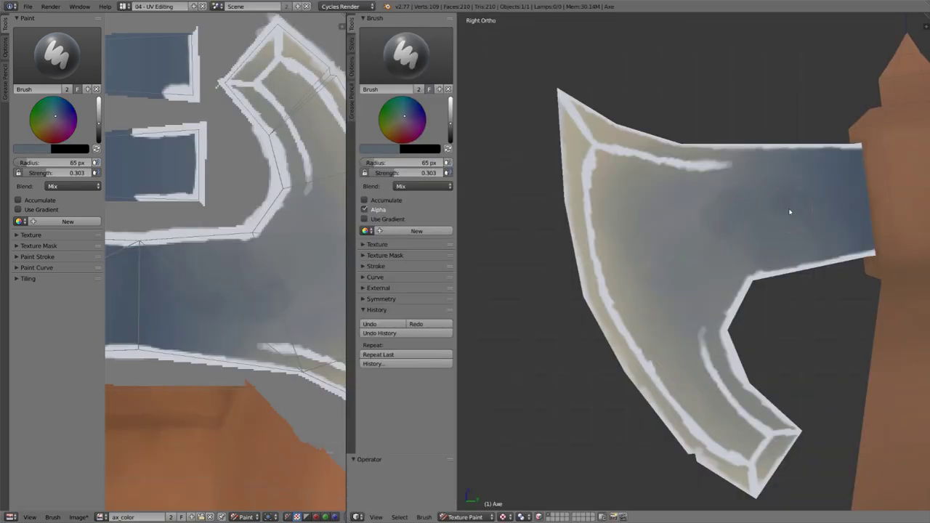
left_click(758, 208)
mouse_move(627, 275)
left_mouse_down()
mouse_move(722, 388)
mouse_move(725, 434)
mouse_move(594, 228)
left_mouse_up()
scroll(413, 120, "up", 5)
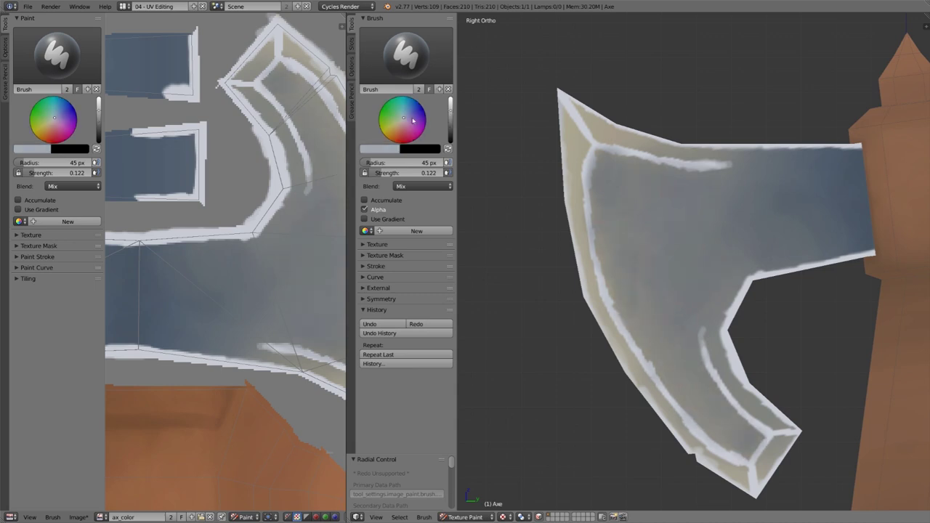
- Shade the blade's lower bevel facets and the band along its inner curve in sampled dark blue-grey
left_click_drag(773, 459, 776, 453)
key("s")
mouse_move(802, 267)
left_mouse_down()
mouse_move(741, 285)
mouse_move(739, 382)
mouse_move(774, 466)
left_mouse_up()
- Sample beige and extend the light bevel band beneath the axe head's upper edge toward the handle
key("s")
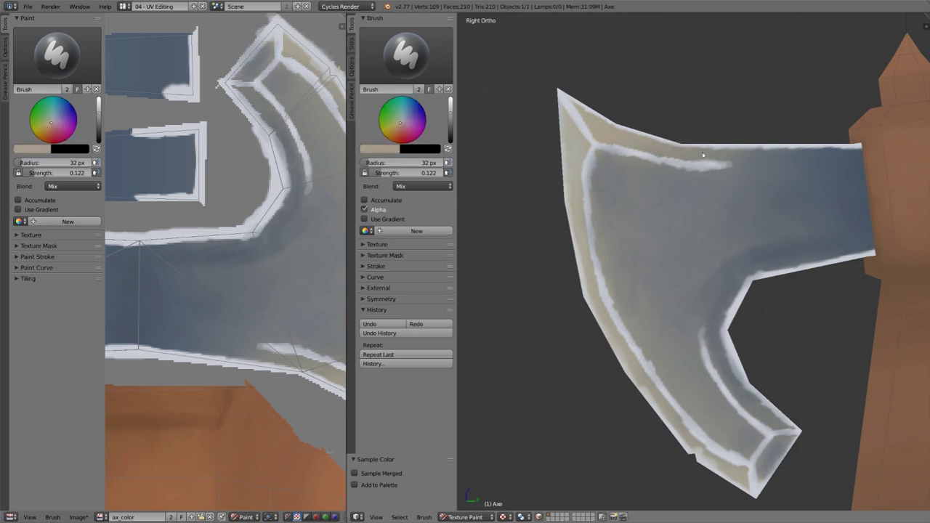
left_click_drag(793, 157, 603, 179)
scroll(791, 186, "up", 2)
scroll(795, 193, "down", 3)
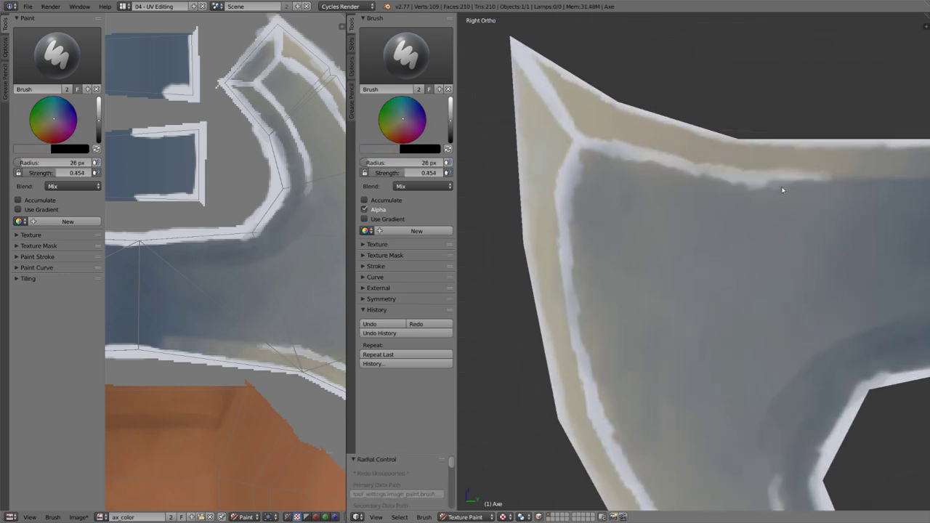
- Soften the blade-side edges of the near-white bevel lines along the cutting edge and upper edge with sampled face colors
scroll(611, 159, "up", 4)
left_click_drag(579, 224, 581, 258)
middle_click_drag(577, 278, 550, 187, "shift")
left_click_drag(550, 187, 570, 272)
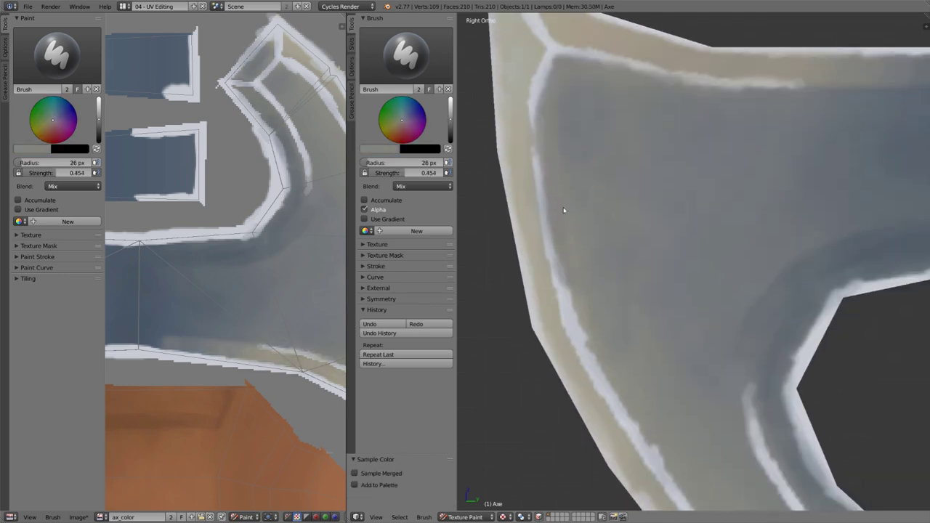
key("s")
left_click_drag(618, 54, 772, 76)
key("s")
middle_click_drag(598, 42, 723, 157, "shift")
key("s")
- Blend sampled grey tones down the blade face beside the cutting edge's inner bevel line
left_click(675, 147)
mouse_move(675, 148)
left_mouse_down()
mouse_move(696, 143)
mouse_move(628, 86)
mouse_move(668, 155)
left_mouse_up()
key("s")
key("s")
key("s")
left_click_drag(643, 207, 670, 378)
middle_click_drag(824, 416, 720, 258, "shift")
- Save the painted texture as a PNG image over the existing Axe_color.png
left_click(78, 518)
left_click(123, 441)
left_click(140, 42)
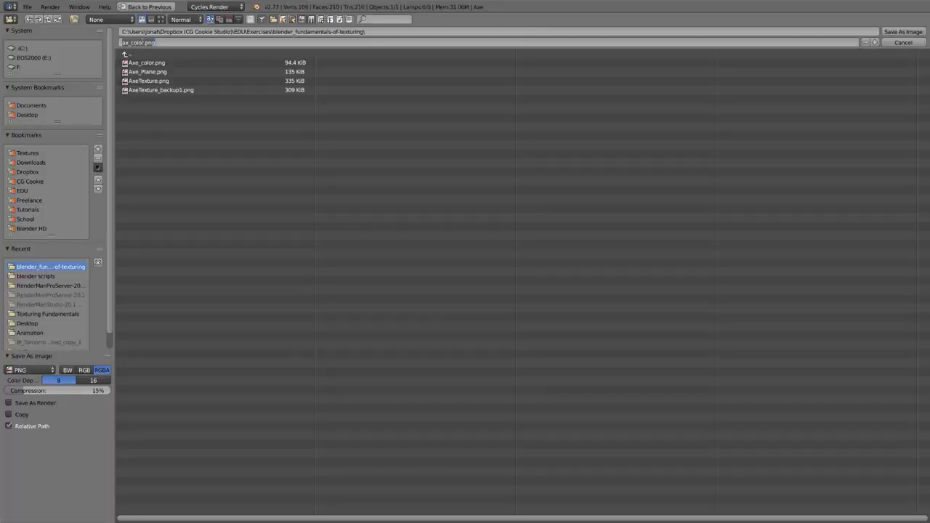
left_click(145, 63)
left_click(905, 34)
- Blend sampled grey and beige tones along the cutting edge's bevel line and across the lower blade face
key("s")
left_click_drag(598, 245, 680, 411)
key("s")
left_click_drag(571, 250, 676, 450)
key("s")
left_click_drag(706, 417, 760, 500)
key("s")
mouse_move(783, 347)
left_mouse_down()
mouse_move(830, 462)
mouse_move(796, 452)
left_mouse_up()
- Blend sampled blue-grey over the blade face where it meets the dark band around the inner curve
key("s")
key("s")
key("s")
left_click_drag(805, 233, 763, 306)
left_click_drag(832, 229, 792, 263)
key("s")
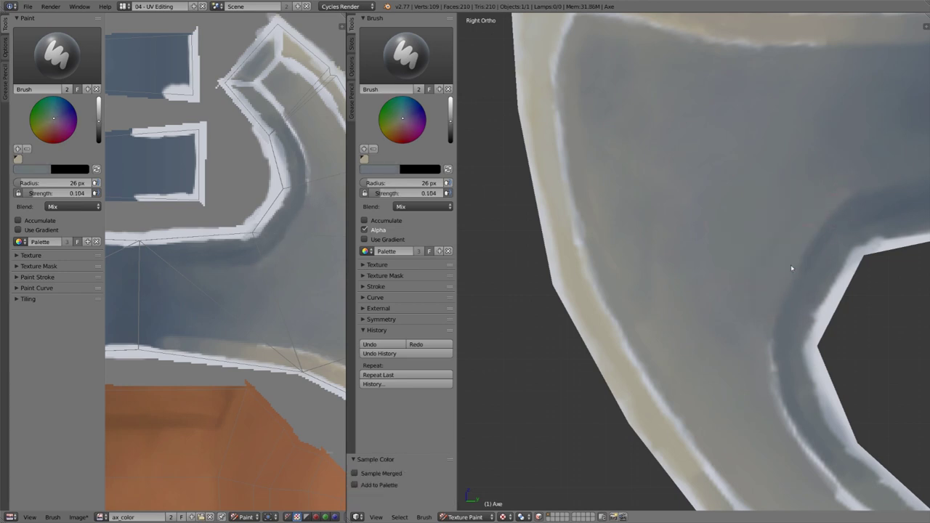
- Set the brush strength to 0.149 and smooth the dark blue-grey shading around the blade's inner curve
key("s")
key("shift+f")
left_click(835, 273)
left_click_drag(819, 320, 845, 269)
key("s")
left_click_drag(865, 202, 793, 274)
key("shift+f")
left_click(828, 166)
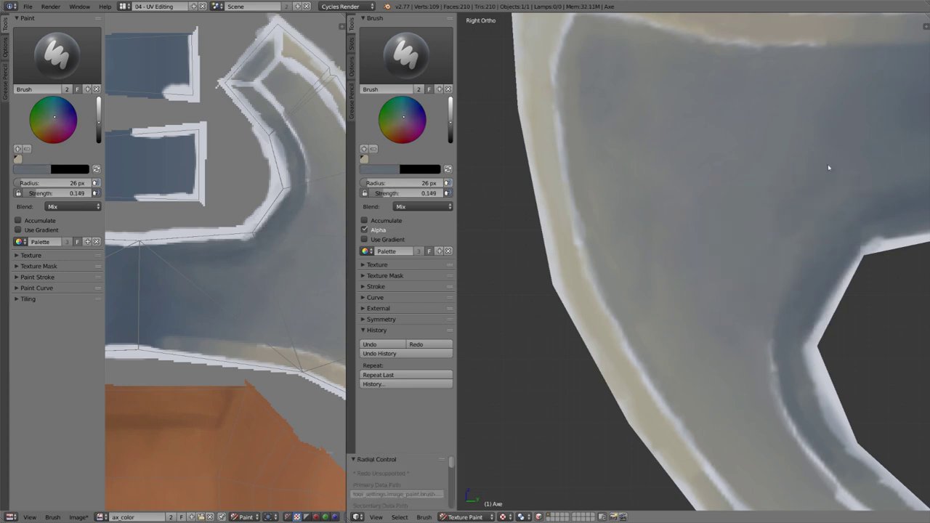
key("s")
key("s")
key("s")
mouse_move(803, 357)
left_mouse_down()
mouse_move(838, 457)
mouse_move(811, 342)
left_mouse_up()
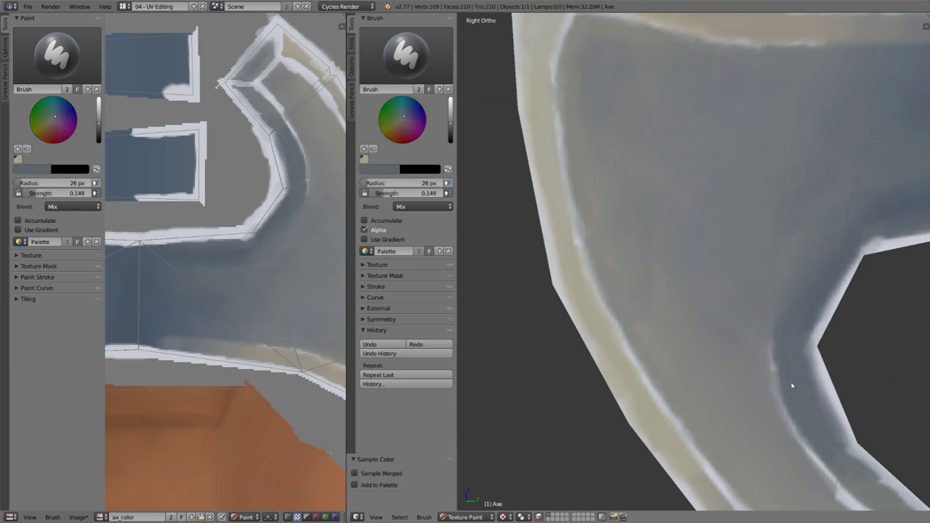
- Adjust the brush strength and blend sampled grey tones over the lower blade face beside the inner curve's bevel line
middle_click_drag(858, 500, 697, 328, "shift")
key("s")
key("shift+f")
left_click(696, 303)
mouse_move(719, 306)
left_mouse_down()
mouse_move(697, 282)
mouse_move(761, 343)
left_mouse_up()
key("s")
mouse_move(677, 318)
left_mouse_down()
mouse_move(724, 364)
mouse_move(704, 404)
left_mouse_up()
key("s")
mouse_move(735, 377)
left_mouse_down()
mouse_move(712, 434)
mouse_move(715, 456)
left_mouse_up()
left_click_drag(746, 359, 768, 357)
- Blend sampled beige-grey tones into the blade face along the lower part of the cutting edge's bevel line
key("s")
mouse_move(593, 342)
left_mouse_down()
mouse_move(683, 406)
mouse_move(588, 361)
left_mouse_up()
left_click_drag(696, 440, 699, 467)
key("s")
mouse_move(627, 374)
left_mouse_down()
mouse_move(689, 413)
mouse_move(600, 359)
left_mouse_up()
key("s")
- Set the brush to 34 px radius and 0.085 strength, and soften the near-white bevel line along the inner curve
middle_click_drag(622, 186, 692, 374, "shift")
middle_click_drag(799, 167, 800, 192, "ctrl")
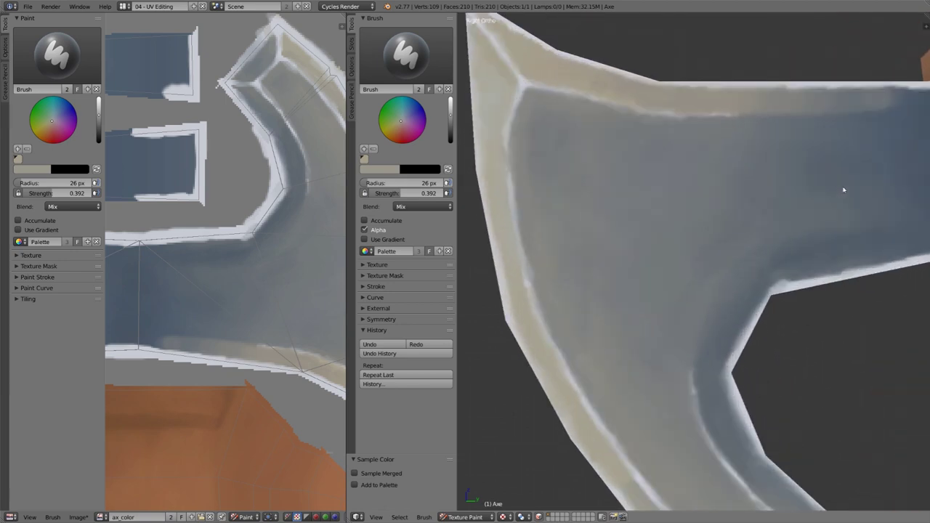
key("s")
key("f")
left_click(746, 128)
key("shift+f")
left_click(735, 125)
key("s")
key("s")
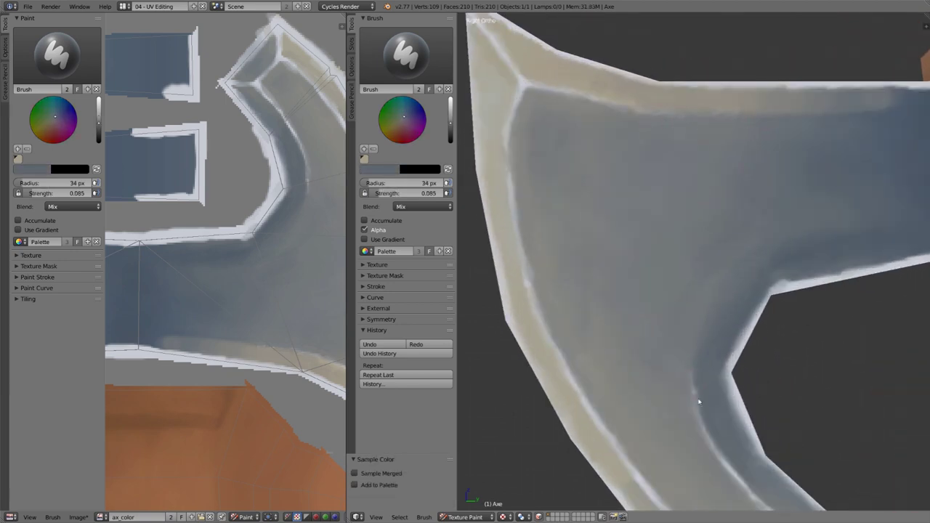
left_click_drag(697, 403, 691, 378)
key("s")
key("s")
mouse_move(711, 443)
left_mouse_down()
mouse_move(752, 481)
mouse_move(732, 473)
left_mouse_up()
- Fade the handle end of the beige bevel band beneath the head's upper edge with sampled dark blue-grey
middle_click_drag(801, 203, 802, 243, "ctrl")
mouse_move(801, 243)
middle_mouse_down("shift")
mouse_move(738, 260)
mouse_move(773, 264)
middle_mouse_up("shift")
middle_click_drag(773, 263, 777, 218, "ctrl")
key("s")
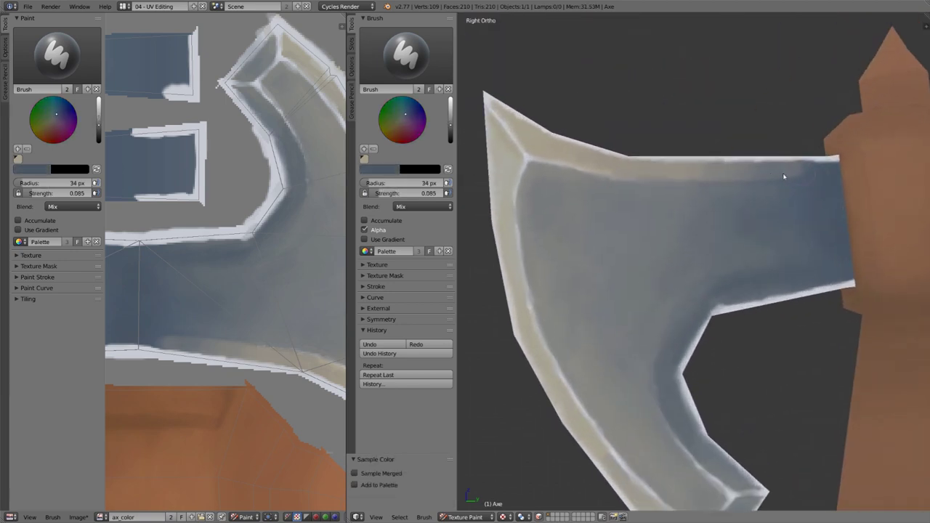
mouse_move(786, 175)
left_mouse_down()
mouse_move(600, 166)
mouse_move(791, 164)
left_mouse_up()
key("s")
- Reduce the brush radius to 15 px, raise its strength, and refine the highlight along the head's lower edge and inner curve
middle_click_drag(857, 240, 778, 209, "shift")
middle_click_drag(779, 210, 781, 164, "ctrl")
key("s")
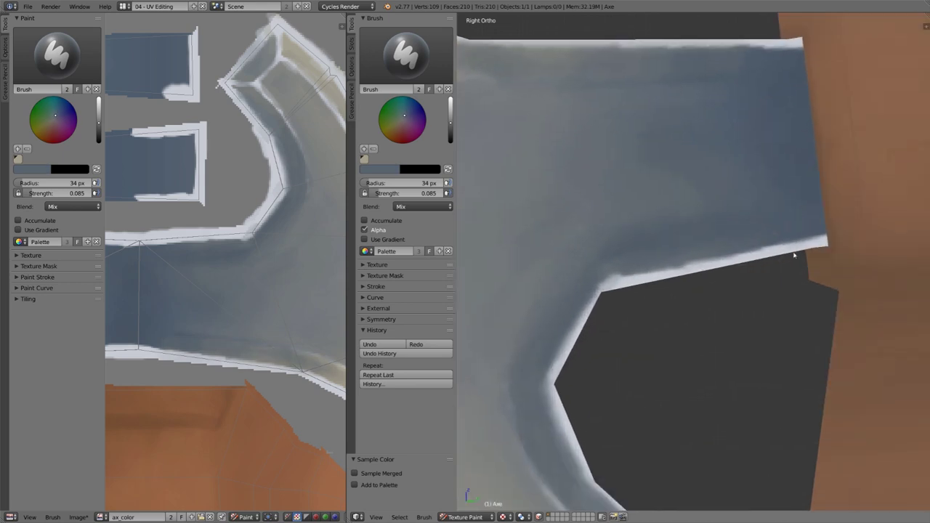
key("f")
left_click(776, 253)
left_click_drag(825, 241, 720, 260)
key("s")
key("shift+f")
left_click(658, 265)
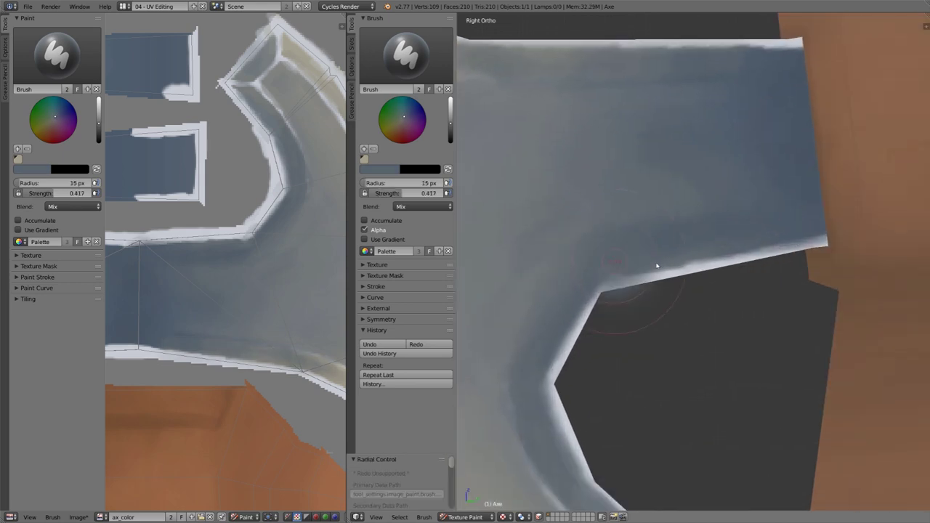
key("s")
mouse_move(779, 247)
left_mouse_down()
mouse_move(640, 275)
mouse_move(546, 375)
mouse_move(569, 445)
left_mouse_up()
key("s")
- Set the brush strength to 0.400 and soften the near-white border on the side of the head's back end with sampled blue
scroll(702, 191, "down", 4)
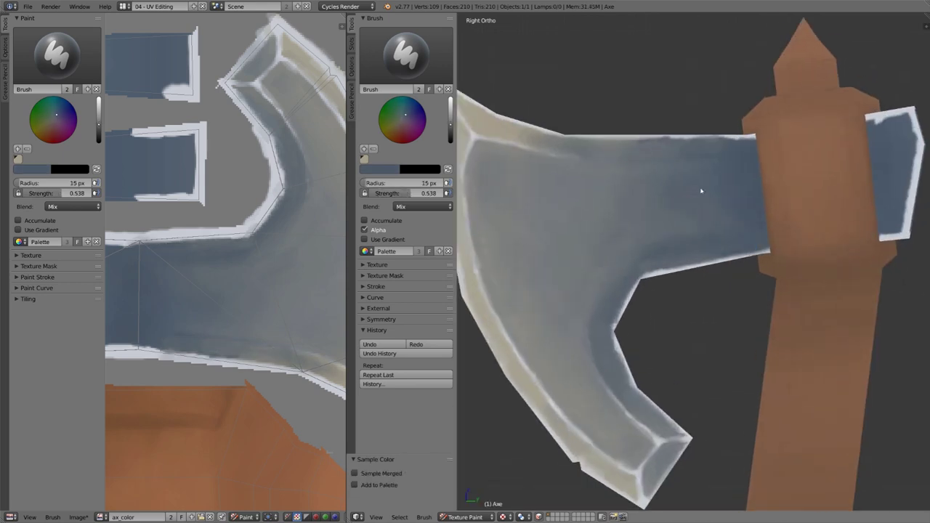
scroll(600, 112, "up", 3)
key("shift+f")
left_click(606, 120)
middle_click_drag(771, 224, 578, 273, "shift")
middle_click_drag(814, 218, 821, 178, "ctrl")
key("s")
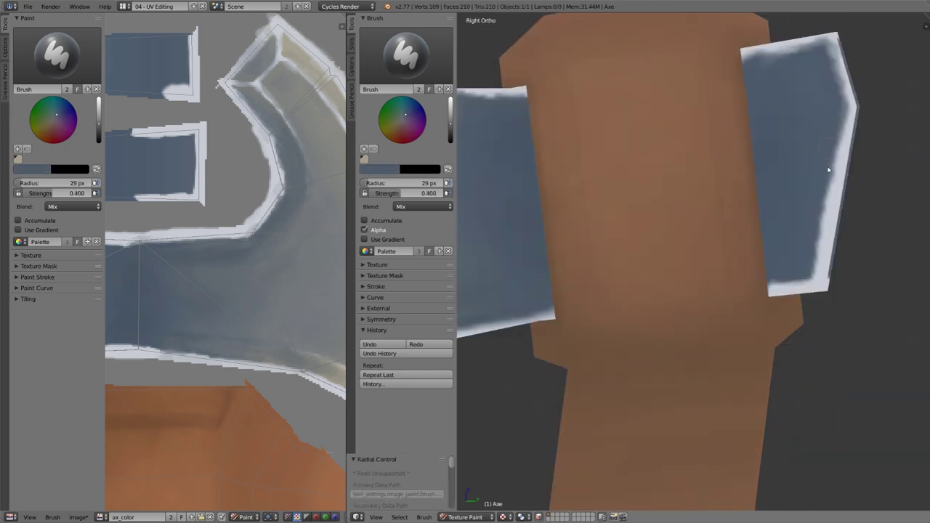
mouse_move(828, 170)
left_mouse_down()
mouse_move(778, 285)
mouse_move(841, 151)
left_mouse_up()
key("s")
key("f")
left_click(832, 61)
left_click_drag(827, 52, 843, 164)
- Lower the brush strength to 0.121 and blend the near-white border on the rear face of the axe head
middle_click_drag(847, 119, 756, 160)
scroll(755, 160, "down", 2)
key("shift+f")
left_click(822, 257)
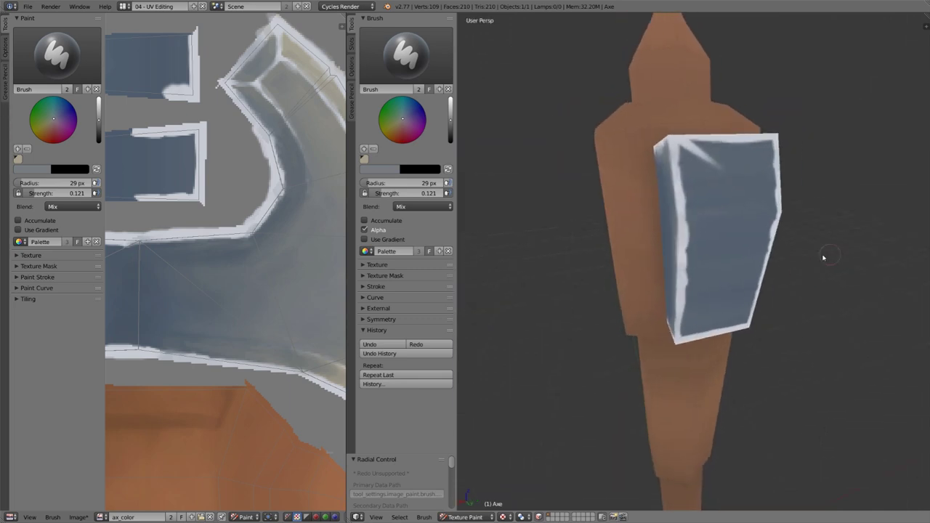
key("s")
left_click_drag(680, 207, 695, 160)
middle_click_drag(696, 160, 667, 90)
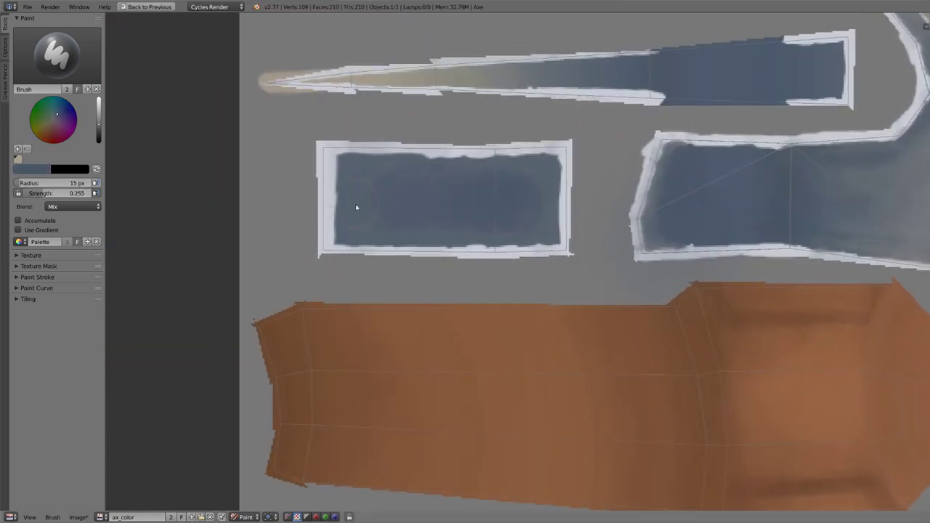
- Set the brush radius to 5 px and soften the inner border of the rectangular blue UV island with sampled color
key("f")
left_click(348, 205)
key("s")
mouse_move(336, 166)
left_mouse_down()
mouse_move(340, 230)
mouse_move(392, 248)
mouse_move(557, 234)
left_mouse_up()
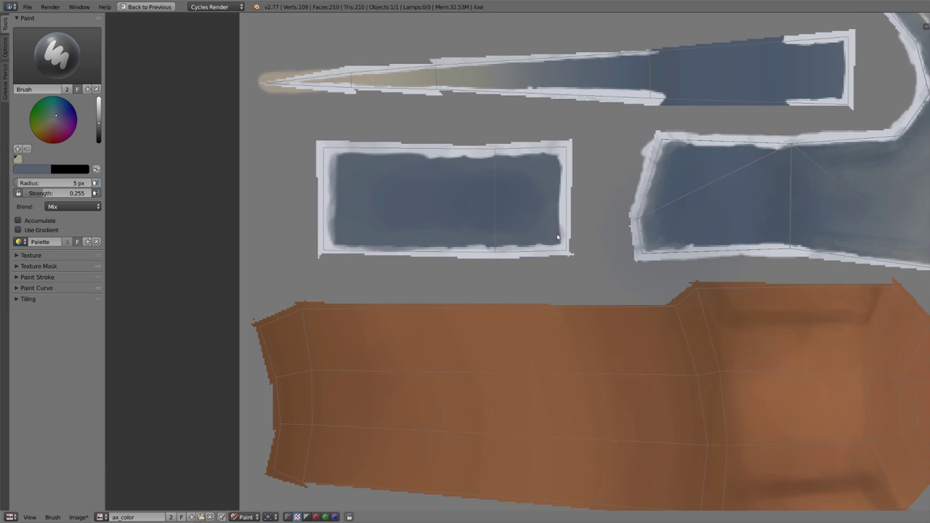
left_click_drag(459, 159, 552, 214)
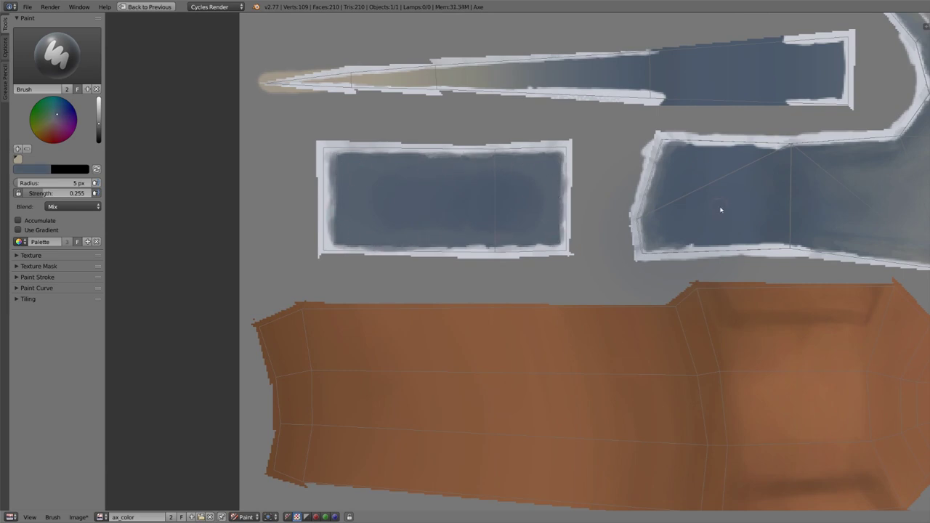
- Lower the brush strength to 0.076 and smooth sampled blue shading inside the rectangular island's near-white border
key("s")
key("shift+f")
left_click(541, 166)
left_click_drag(545, 157, 547, 180)
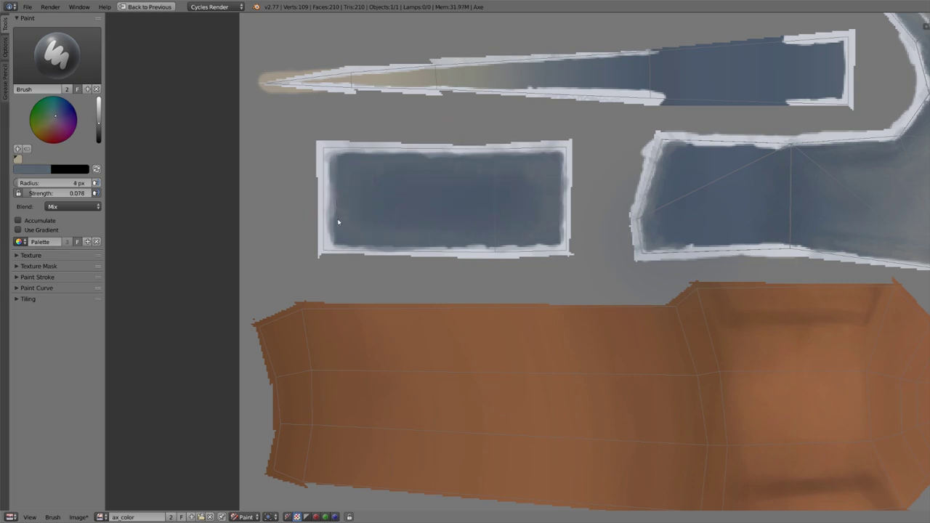
- Return to the split layout and set the paint brush to strength 0.380 and radius 28 px
key("shift+f")
left_click(342, 159)
key("ctrl+Up")
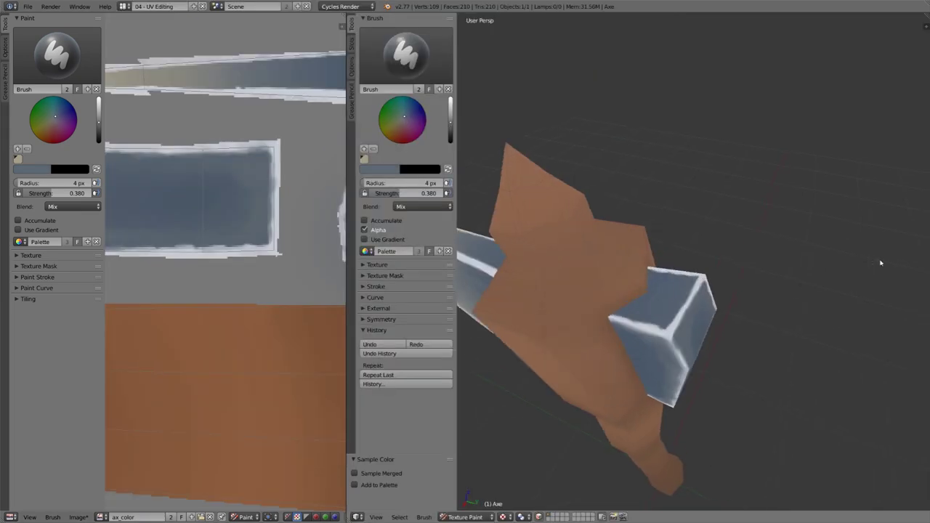
middle_click_drag(880, 261, 776, 317)
key("f")
left_click(776, 316)
- Soften the highlights on the axe head's rear block with sampled blue-grey at strength 0.122
middle_click_drag(819, 291, 744, 324)
middle_click_drag(631, 358, 650, 326)
key("s")
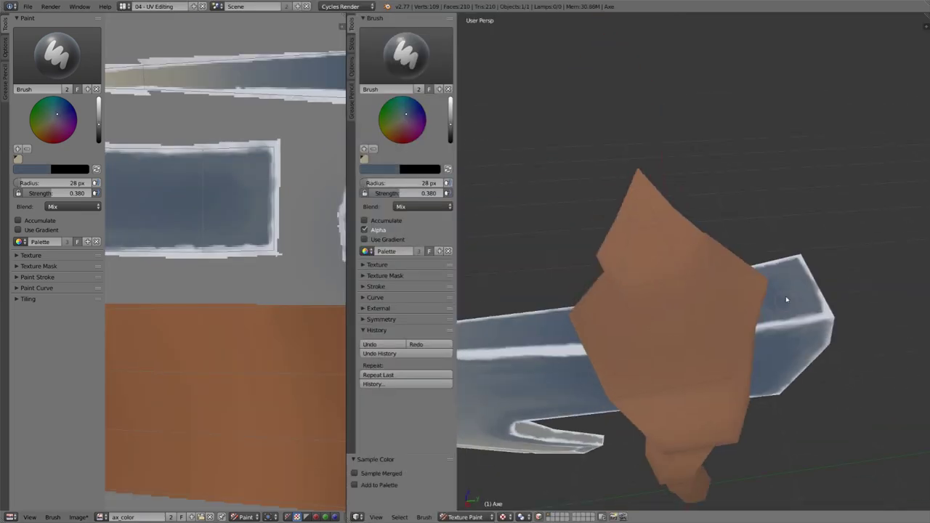
key("shift+f")
left_click(767, 297)
mouse_move(787, 295)
middle_mouse_down()
mouse_move(801, 343)
mouse_move(605, 250)
middle_mouse_up()
key("s")
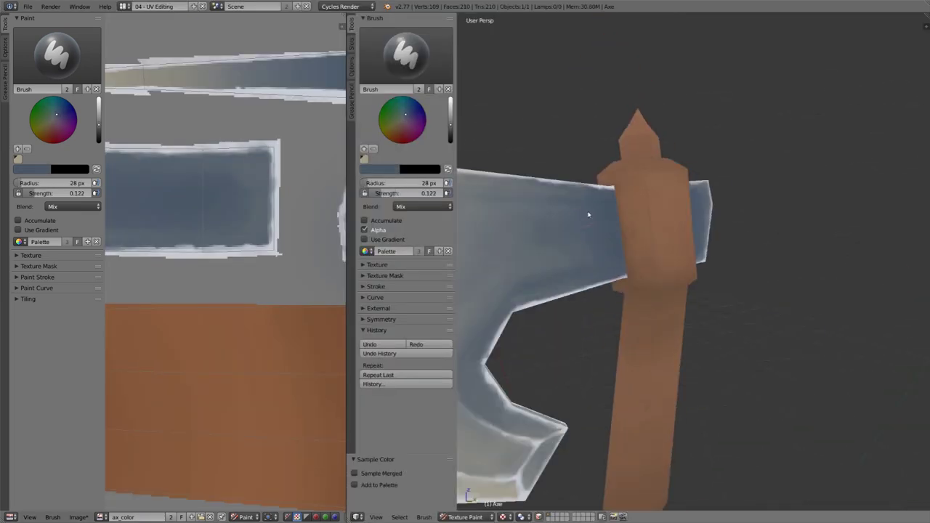
- Blend the metal shading on the blade's neck with a 53 px brush at strength 0.218
middle_click_drag(589, 213, 683, 224)
scroll(830, 259, "up", 3)
key("f")
left_click(814, 254)
key("shift+f")
left_click_drag(785, 269, 757, 277)
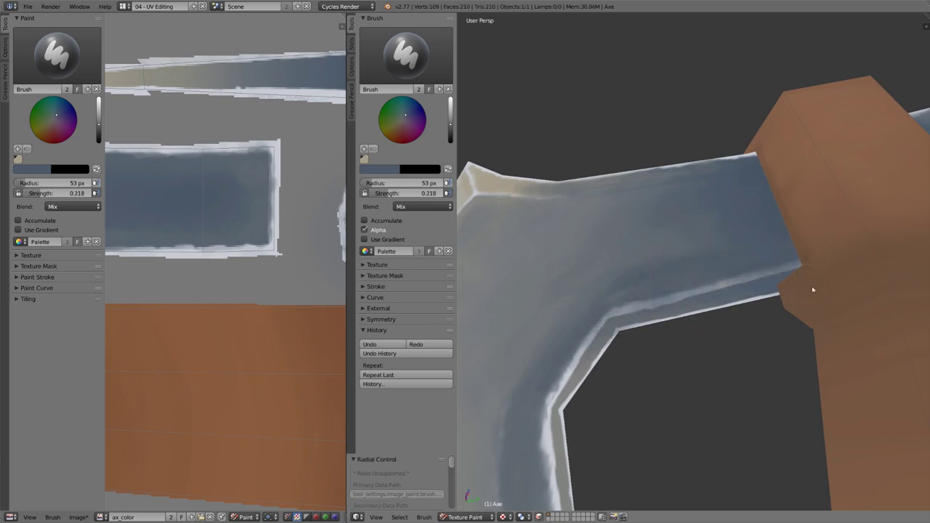
mouse_move(809, 291)
middle_mouse_down()
mouse_move(581, 119)
mouse_move(789, 182)
mouse_move(756, 266)
mouse_move(691, 208)
middle_mouse_up()
mouse_move(654, 215)
left_mouse_down()
mouse_move(719, 202)
mouse_move(654, 214)
left_mouse_up()
- Paint over the white highlight along the neck's top edge with a 48 px brush
mouse_move(654, 214)
middle_mouse_down()
mouse_move(751, 223)
mouse_move(847, 155)
middle_mouse_up()
key("f")
left_click(842, 154)
left_click_drag(843, 155, 699, 152)
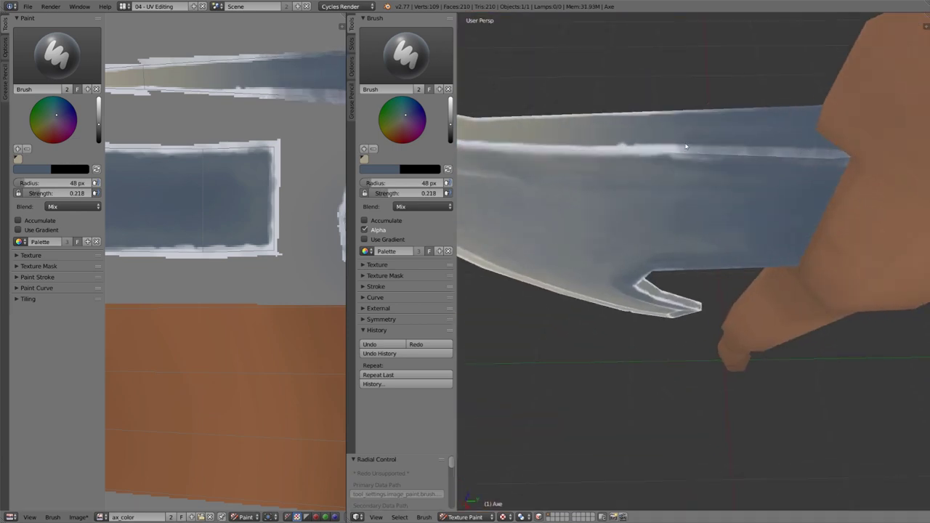
- Smooth the neck's top edge highlight along its length with a 22 px brush and repeatedly sampled metal tones
key("f")
left_click(762, 151)
left_click_drag(763, 151, 509, 148)
key("s")
key("s")
key("s")
left_click_drag(565, 149, 821, 153)
key("s")
left_click_drag(676, 150, 871, 149)
- Blend the opposite side of the blade with a sampled metal tone at strength 0.053
middle_click_drag(870, 149, 632, 227)
left_click_drag(633, 227, 646, 230)
middle_click_drag(646, 231, 675, 192)
key("shift+f")
left_click(690, 192)
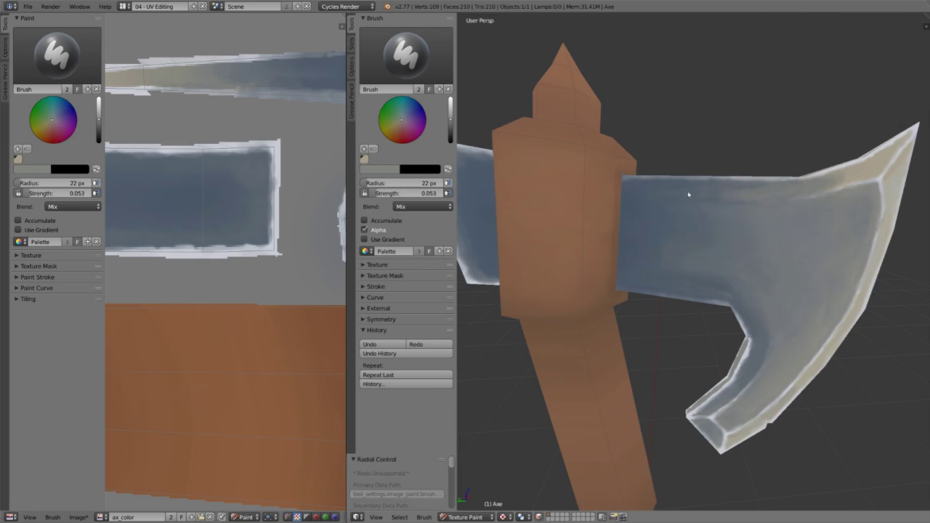
key("s")
left_click(804, 208)
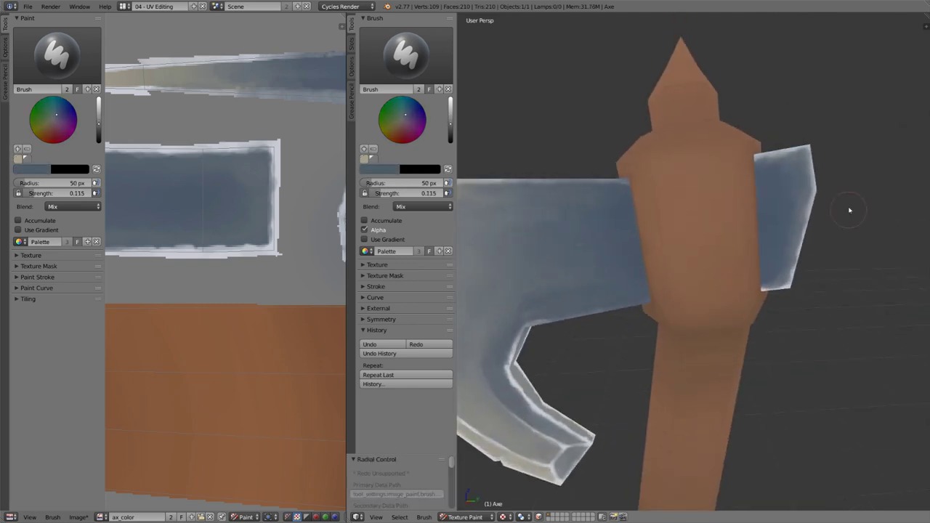
- Sample blue-grey from the rear block and paint over its side faces with the 50 px brush
middle_click_drag(849, 210, 820, 249)
key("s")
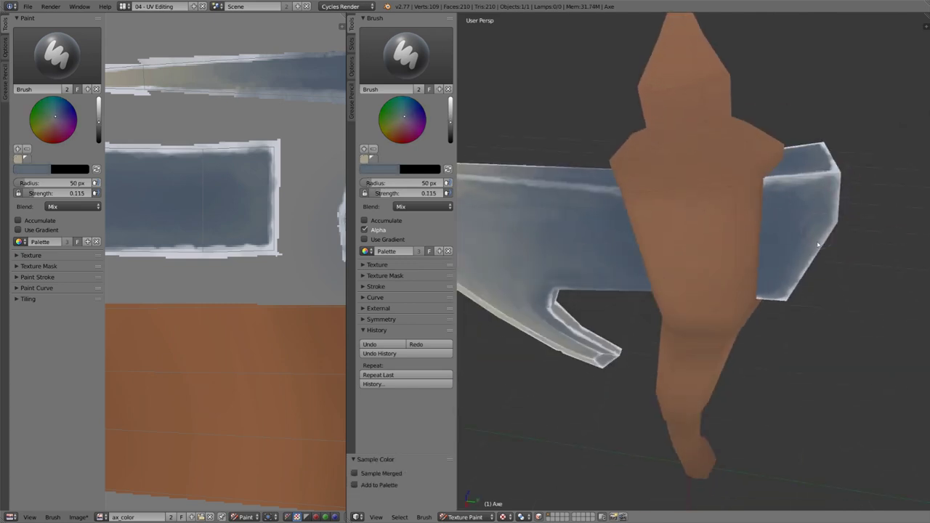
left_click_drag(776, 292, 791, 191)
middle_click_drag(810, 265, 756, 258)
mouse_move(771, 308)
middle_mouse_down()
mouse_move(756, 207)
mouse_move(710, 214)
mouse_move(637, 320)
mouse_move(693, 280)
mouse_move(632, 287)
middle_mouse_up()
- Restrict painting to the collar around the axe head by selecting its linked faces
key("ctrl+l")
right_click(826, 331)
key("ctrl+l")
mouse_move(826, 331)
middle_mouse_down()
mouse_move(720, 353)
mouse_move(761, 184)
middle_mouse_up()
scroll(762, 185, "up", 3)
key("shift+l")
middle_click_drag(758, 83, 696, 58)
- Switch to the Fill brush and change its gradient colour to a dark blue-grey
left_click(405, 56)
left_click(476, 116)
left_click_drag(372, 154, 363, 151)
left_click(432, 153)
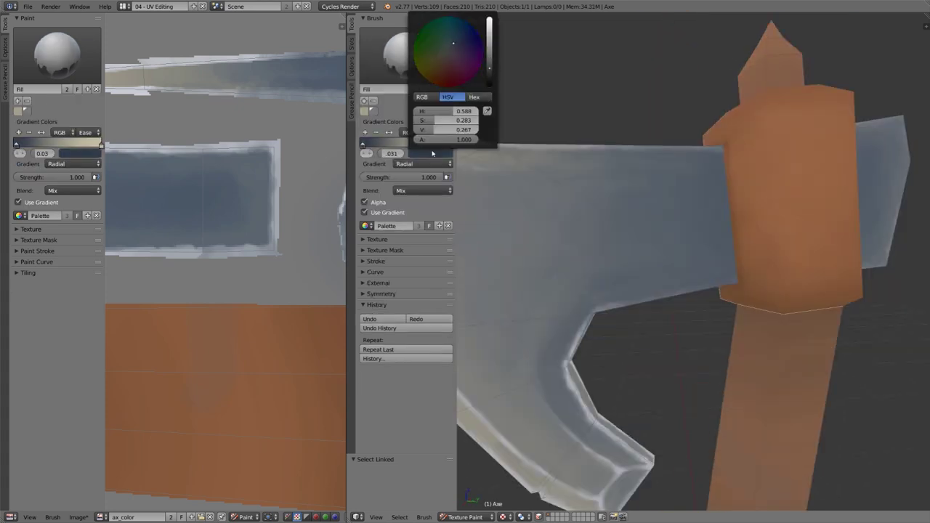
left_click(453, 146)
left_click(433, 153)
scroll(433, 154, "down", 3)
scroll(809, 349, "down", 3)
- Fill the collar from top to bottom with a Linear dark blue-grey gradient in the right orthographic view
key("KP_3")
left_click(429, 164)
left_click(429, 152)
left_click_drag(726, 190, 729, 341)
scroll(855, 239, "up", 4)
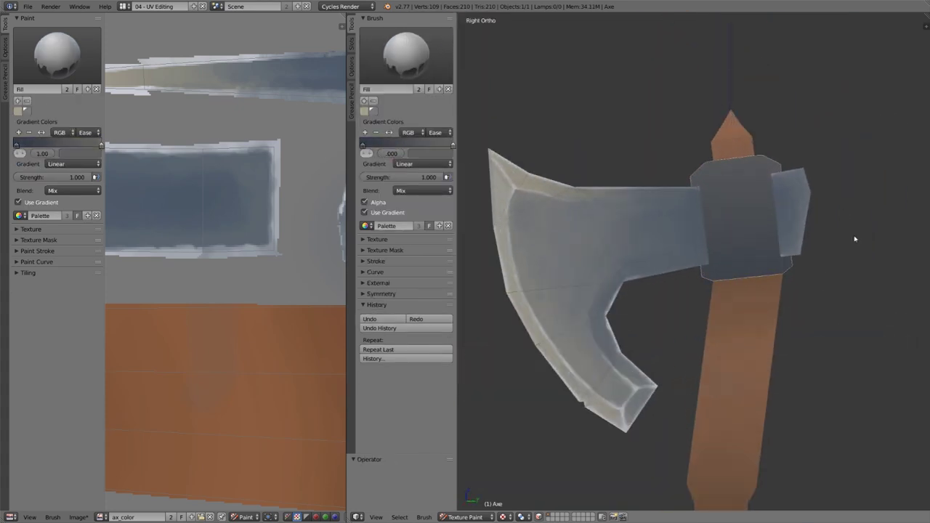
- Switch back to the paint brush and shade the collar's lower edge with a sampled dark tone at strength 0.108
left_click(405, 56)
left_click(407, 116)
key("s")
key("s")
mouse_move(726, 305)
middle_mouse_down()
mouse_move(747, 244)
mouse_move(712, 162)
middle_mouse_up()
key("shift+f")
left_click(772, 198)
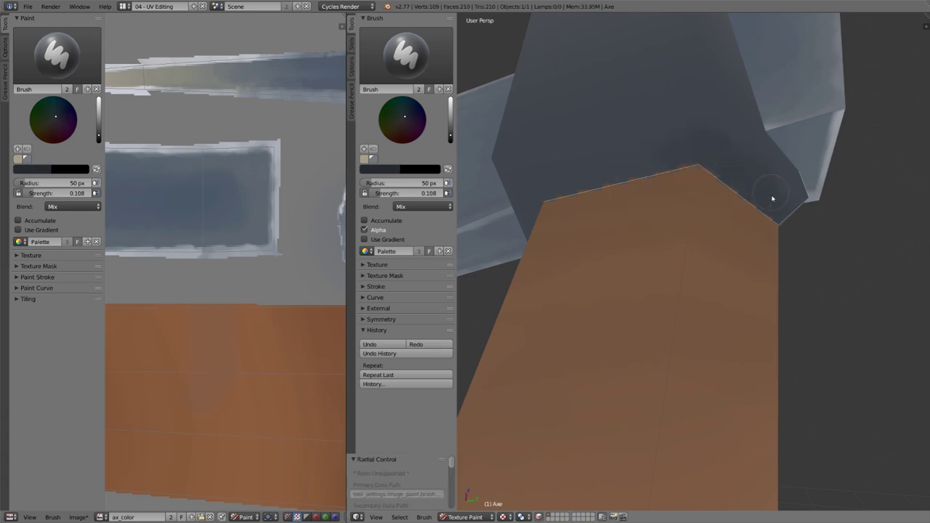
middle_click_drag(790, 200, 737, 245)
scroll(762, 233, "up", 2)
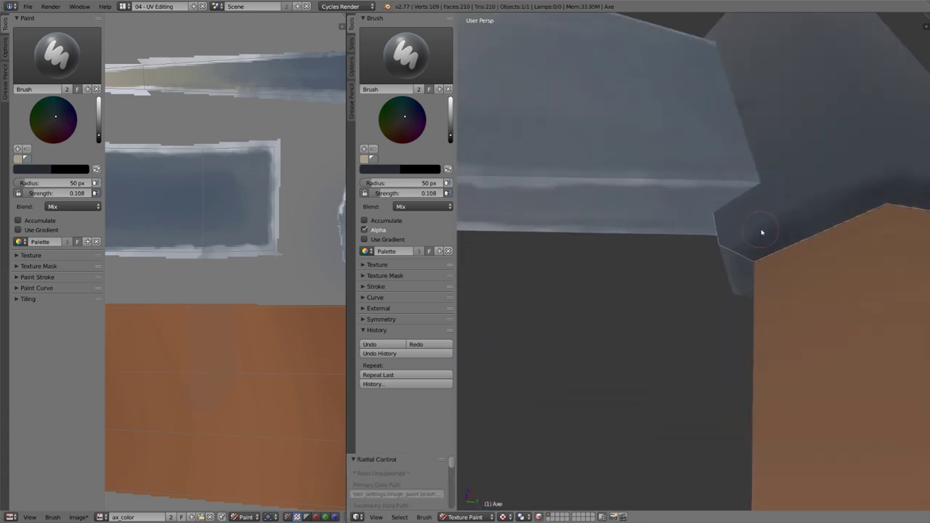
- Darken the collar where it meets the rear block, using brush strength 0.278
mouse_move(864, 187)
middle_mouse_down()
mouse_move(704, 226)
mouse_move(745, 197)
mouse_move(704, 183)
middle_mouse_up()
key("shift+f")
left_click(729, 204)
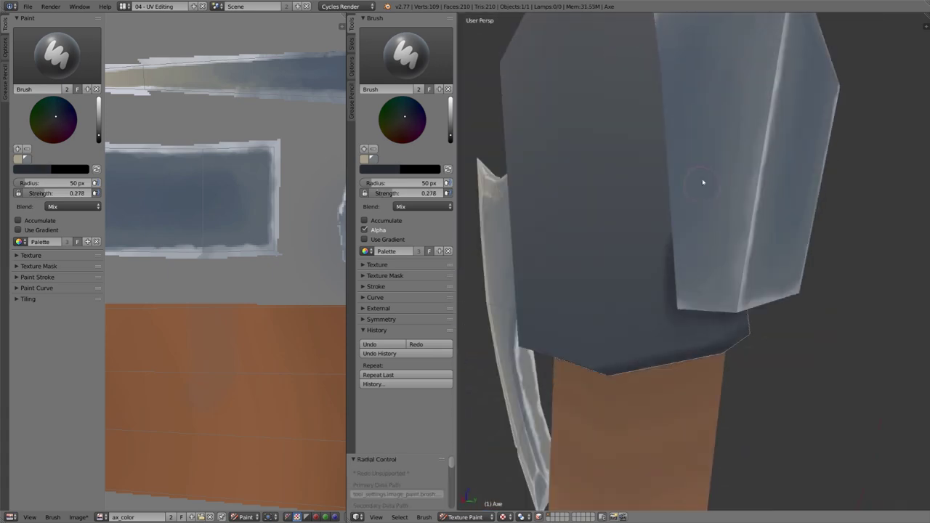
left_click_drag(664, 174, 668, 231)
mouse_move(667, 231)
middle_mouse_down()
mouse_move(670, 186)
mouse_move(647, 232)
mouse_move(718, 243)
mouse_move(641, 166)
mouse_move(727, 208)
mouse_move(685, 197)
mouse_move(739, 204)
mouse_move(669, 143)
middle_mouse_up()
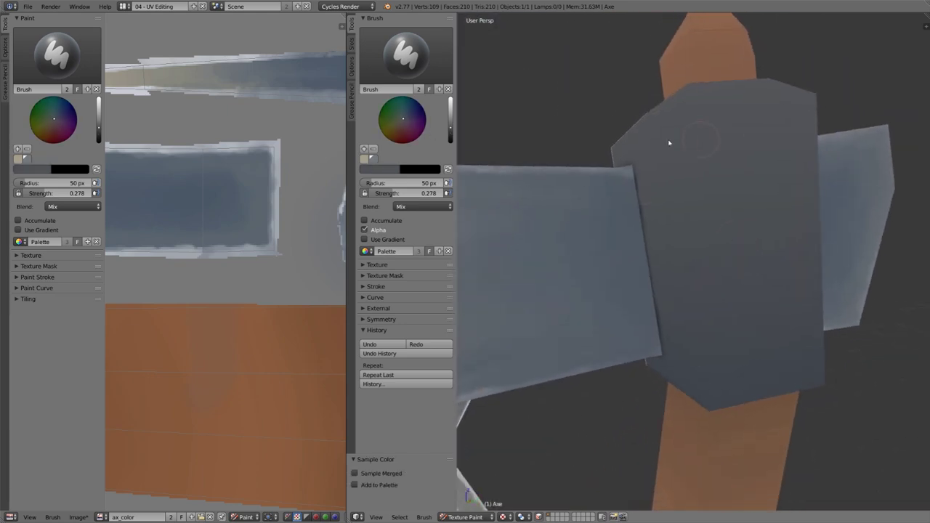
- Shade down the collar's front corner with sampled greys, using a 31 px brush at strength 0.114
key("s")
key("shift+f")
left_click(766, 336)
key("s")
mouse_move(762, 335)
middle_mouse_down()
mouse_move(733, 301)
mouse_move(670, 272)
mouse_move(797, 182)
mouse_move(756, 218)
middle_mouse_up()
key("f")
left_click(746, 247)
key("s")
left_click_drag(739, 263, 740, 354)
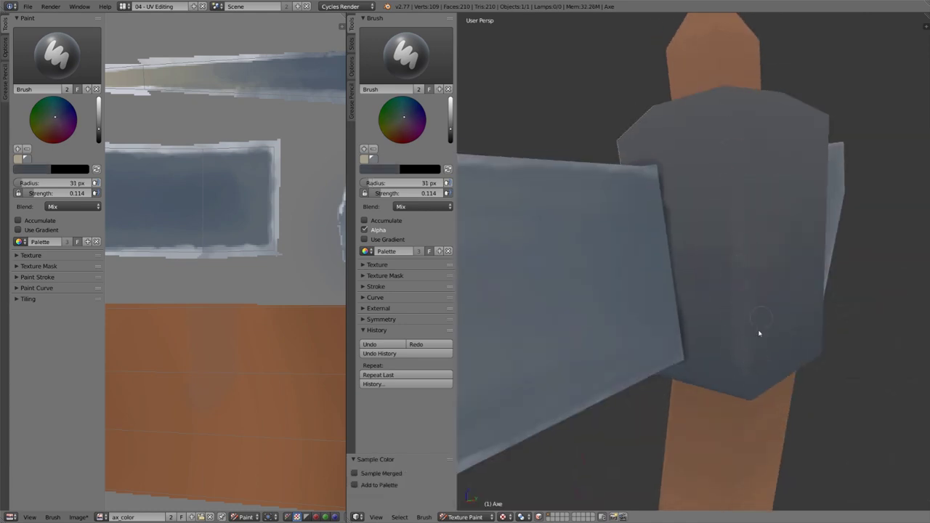
- Paint lighter edge tones along the collar's bevels, resampling greys and adjusting the brush radius
mouse_move(759, 333)
middle_mouse_down()
mouse_move(731, 230)
mouse_move(724, 380)
mouse_move(797, 197)
mouse_move(752, 327)
mouse_move(731, 183)
mouse_move(729, 192)
mouse_move(773, 196)
mouse_move(741, 203)
mouse_move(670, 192)
mouse_move(806, 225)
mouse_move(736, 231)
mouse_move(722, 270)
mouse_move(728, 234)
mouse_move(708, 297)
middle_mouse_up()
key("f")
left_click(752, 327)
key("s")
scroll(737, 200, "down", 2)
key("s")
key("f")
left_click(745, 230)
mouse_move(743, 268)
middle_mouse_down()
mouse_move(691, 298)
mouse_move(752, 268)
mouse_move(775, 281)
mouse_move(798, 258)
mouse_move(732, 263)
middle_mouse_up()
- Refine the collar's edge highlights with sampled blue-grey tones and a 19 px brush
mouse_move(739, 150)
middle_mouse_down()
mouse_move(705, 156)
mouse_move(790, 280)
mouse_move(743, 152)
mouse_move(741, 173)
mouse_move(701, 208)
mouse_move(726, 185)
mouse_move(740, 224)
mouse_move(710, 187)
mouse_move(748, 182)
mouse_move(698, 218)
middle_mouse_up()
key("s")
key("s")
key("f")
left_click(676, 181)
scroll(683, 237, "up", 2)
key("s")
scroll(749, 268, "down", 5)
scroll(706, 337, "up", 4)
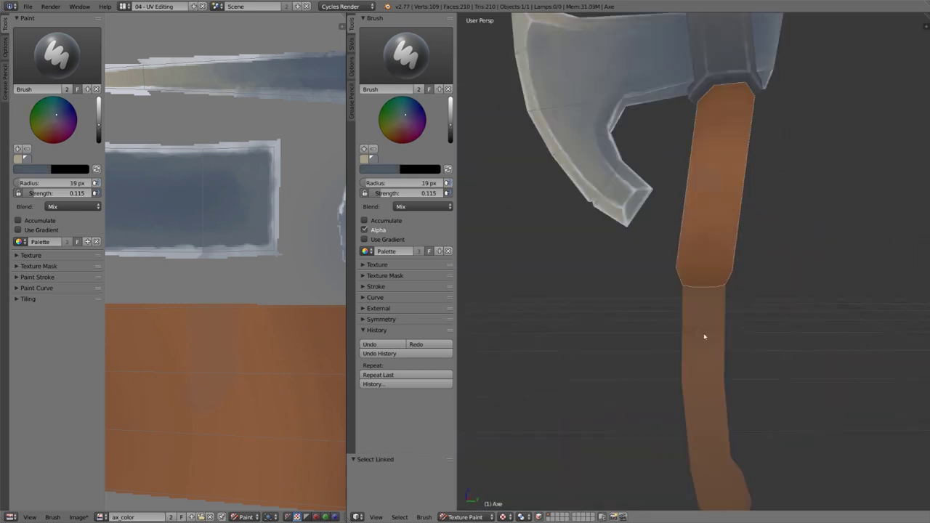
- Paint dark wood grain lines along the handle with a 4 px smooth-stroke brush at strength 0.073
scroll(705, 336, "down", 4)
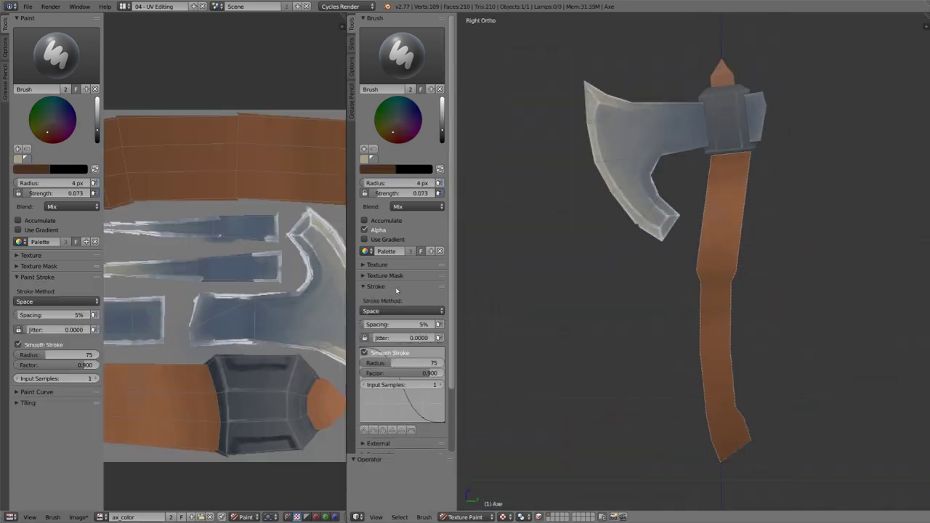
left_click_drag(710, 317, 715, 347)
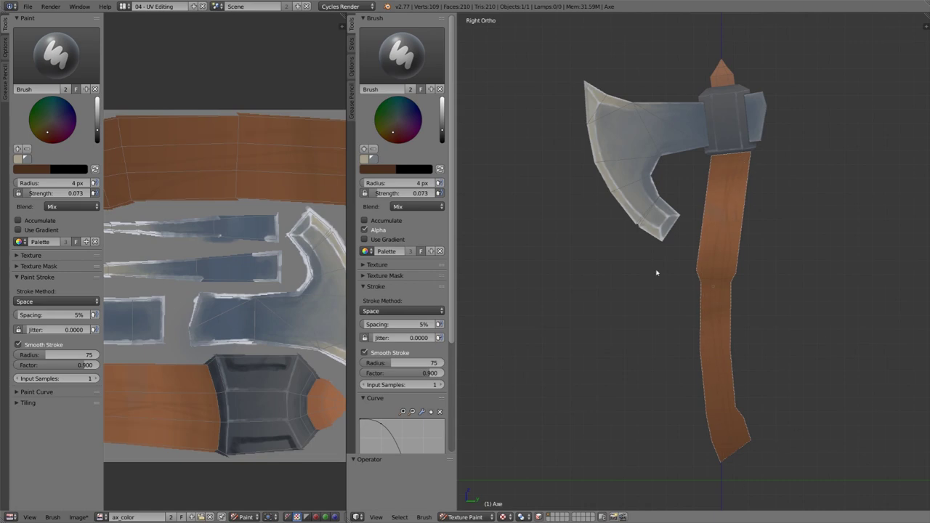
key("shift+space")
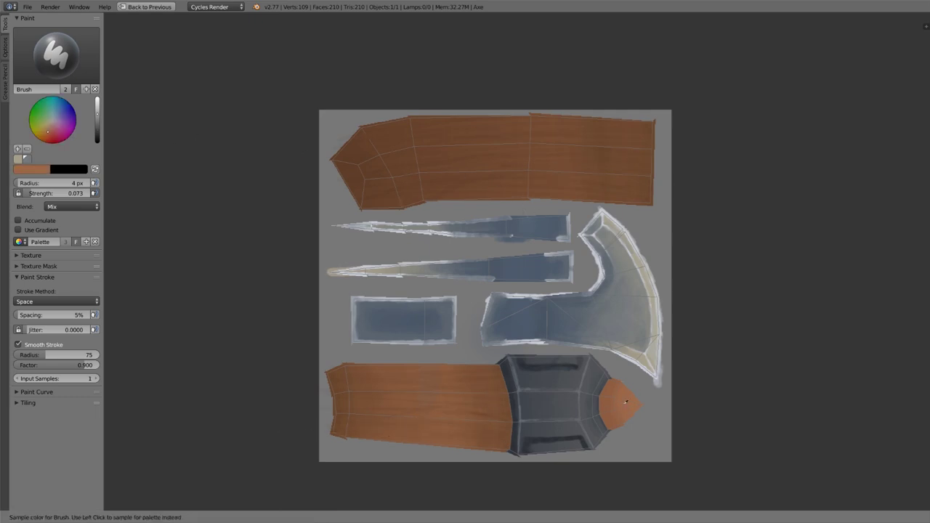
key("s")
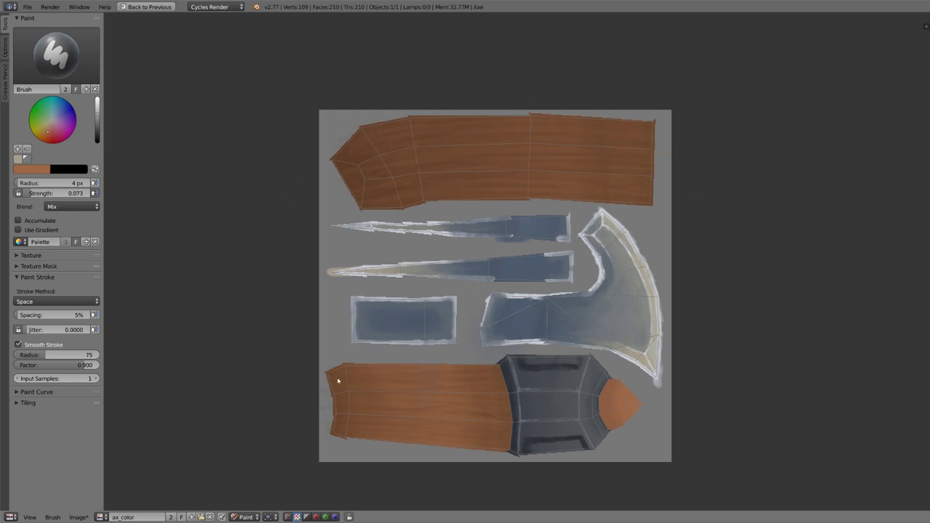
- Lighten the sampled orange-brown and paint lighter grain strokes along the handle pieces in the flat texture
left_click_drag(96, 115, 97, 110)
left_click_drag(342, 181, 439, 181)
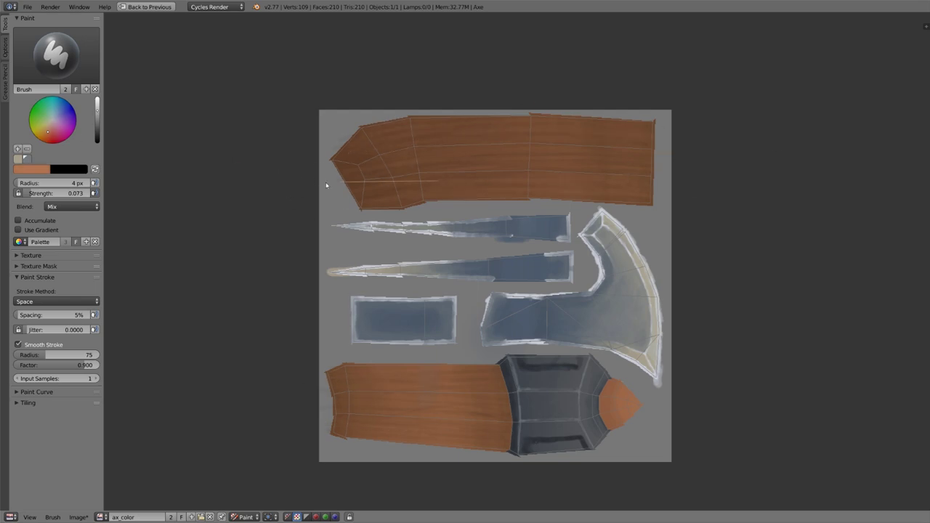
key("s")
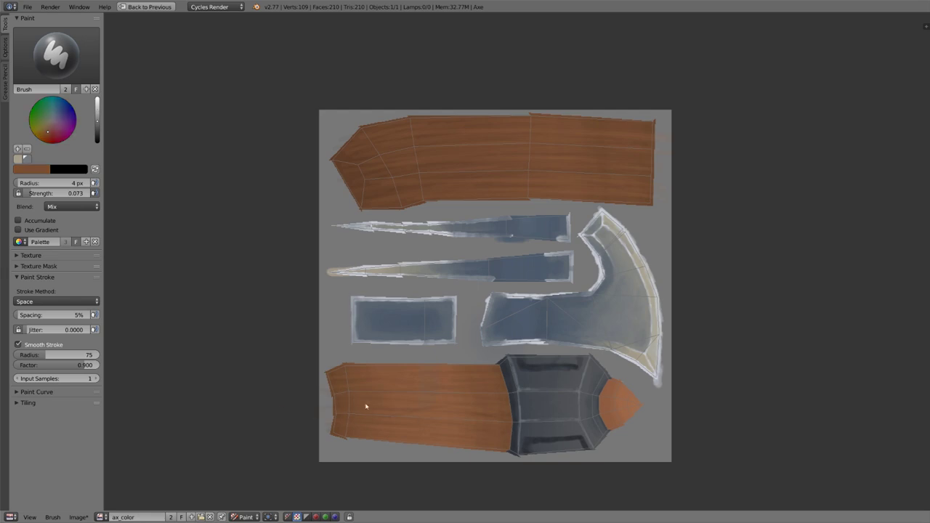
key("s")
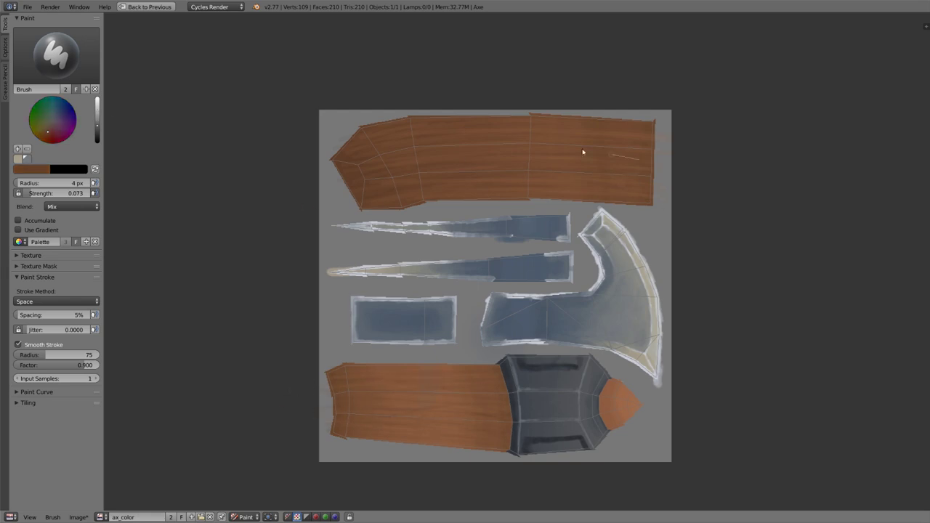
- Sample brown at the handle's joint, set the brush to radius 6 px and strength 1.000, and turn off Smooth Stroke
key("shift+space")
scroll(741, 197, "up", 5)
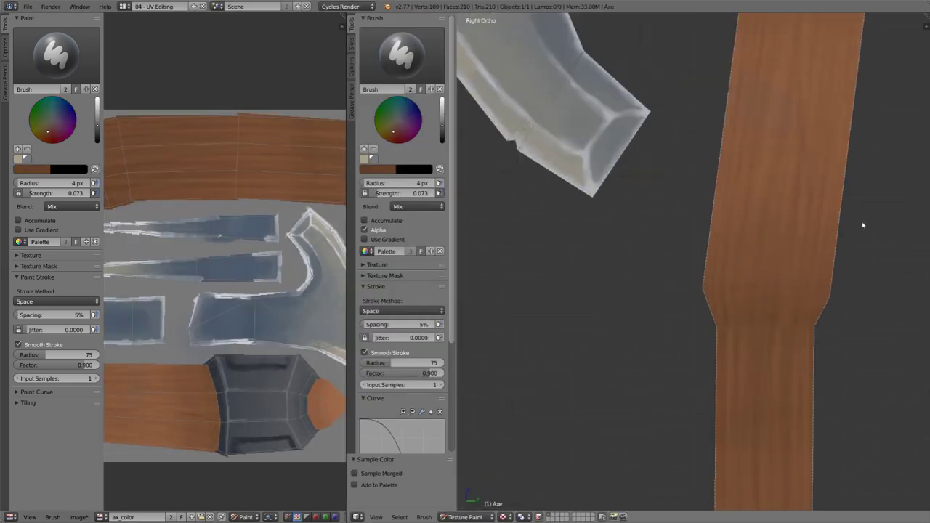
middle_click_drag(863, 224, 766, 96, "shift")
key("f")
left_click(661, 209)
key("f")
left_click(666, 211)
key("shift+f")
left_click(669, 213)
key("s")
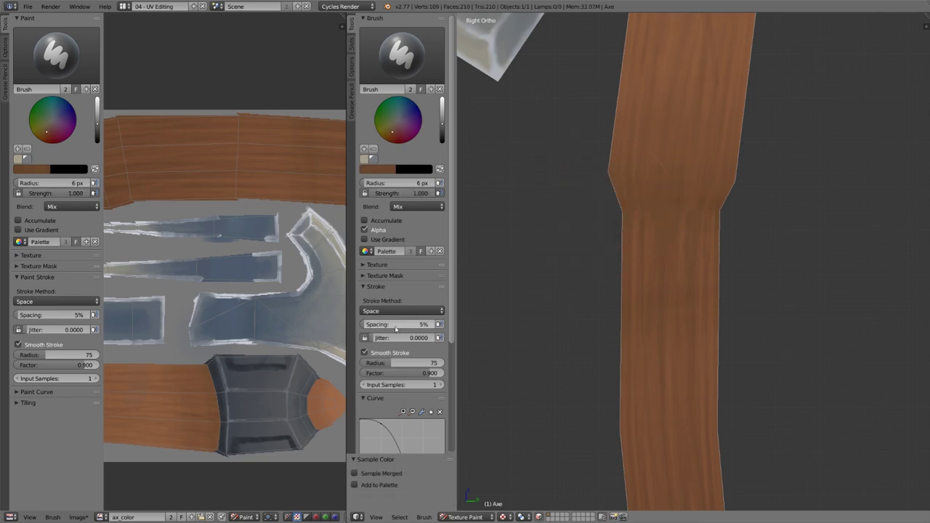
left_click(382, 353)
- Blend the wood grain across the handle's joint with sampled browns, using brush strengths 0.272 and 0.423
scroll(662, 168, "up", 4)
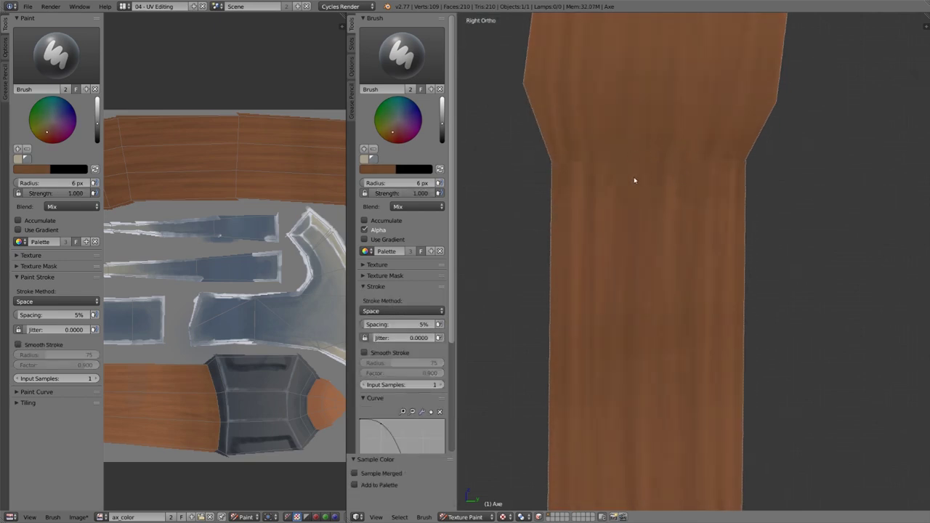
scroll(691, 187, "down", 1)
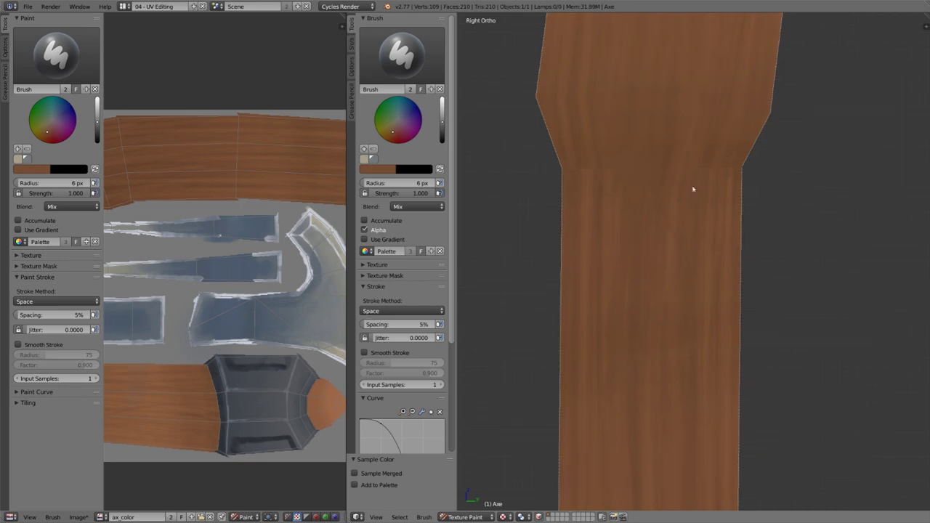
key("shift+f")
left_click(594, 170)
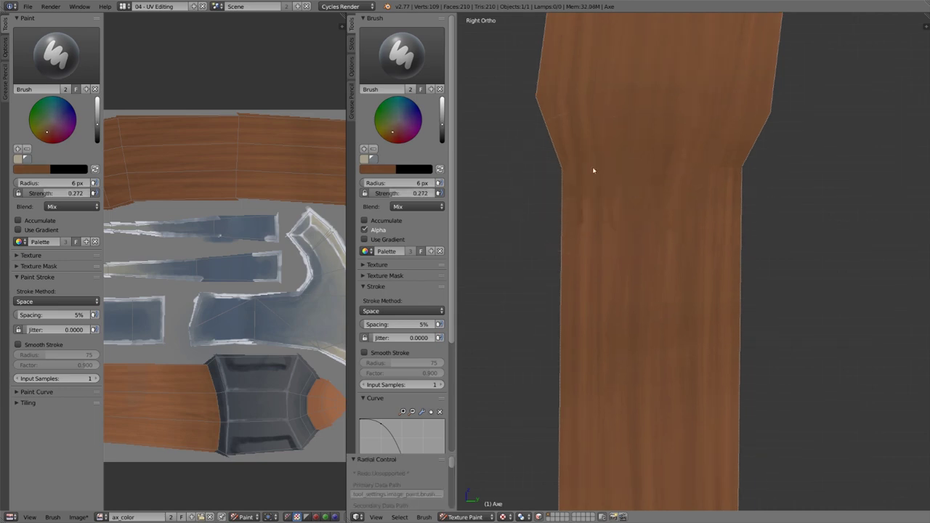
key("shift+f")
left_click(584, 222)
key("s")
left_click_drag(603, 153, 614, 232)
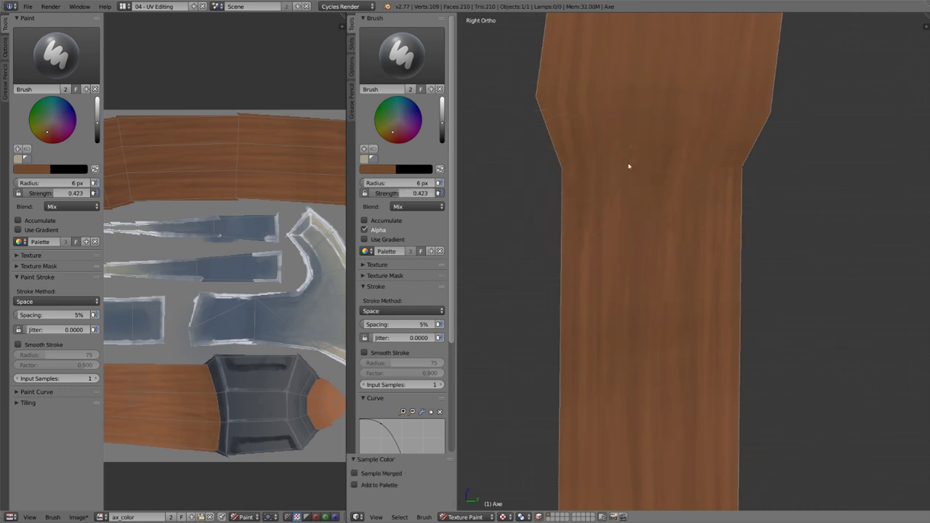
key("s")
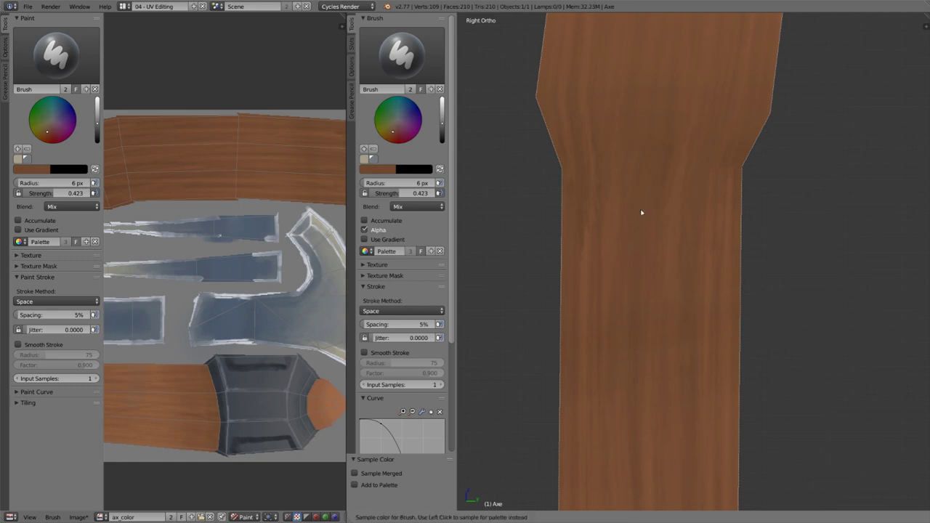
- Paint faint crack lines across the blade's neck and face in the flat texture with a 1 px brush at strengths 0.061 and 0.042
middle_click_drag(642, 212, 691, 250)
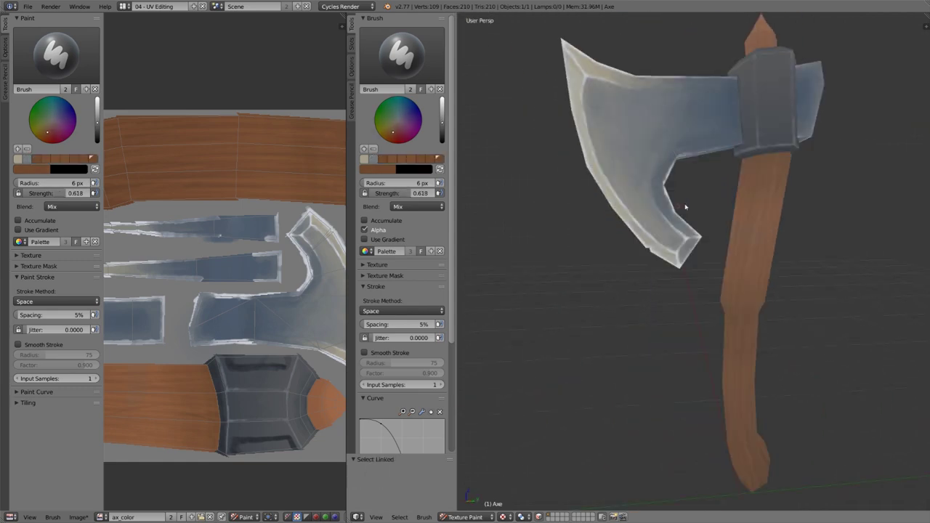
scroll(697, 211, "up", 5)
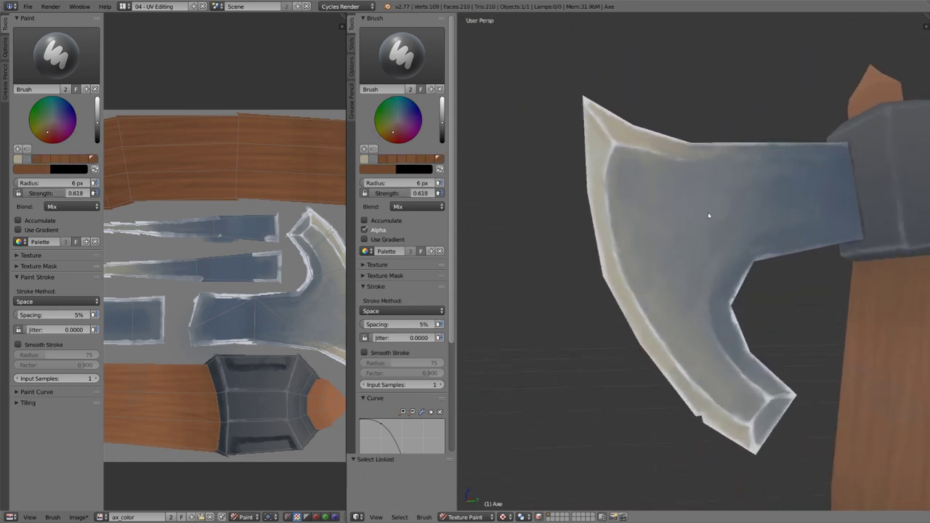
scroll(708, 215, "up", 3)
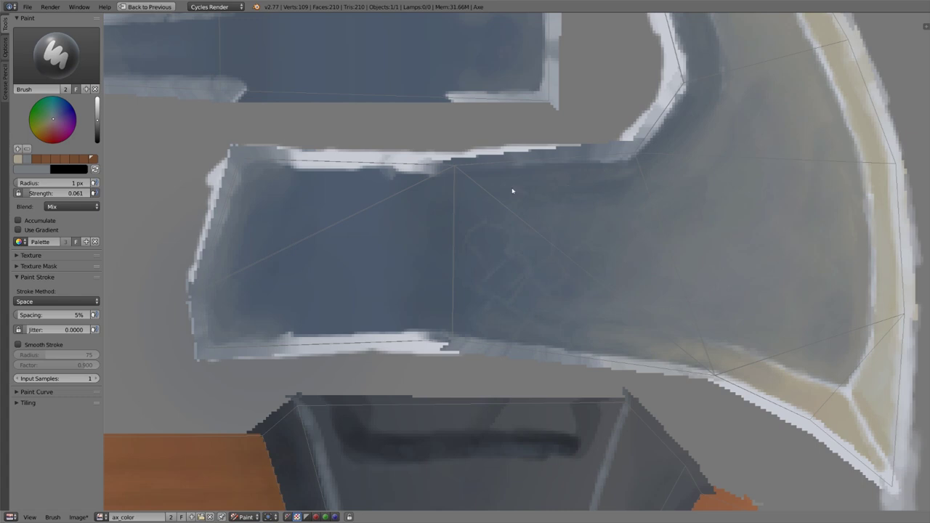
key("s")
key("s")
key("s")
key("s")
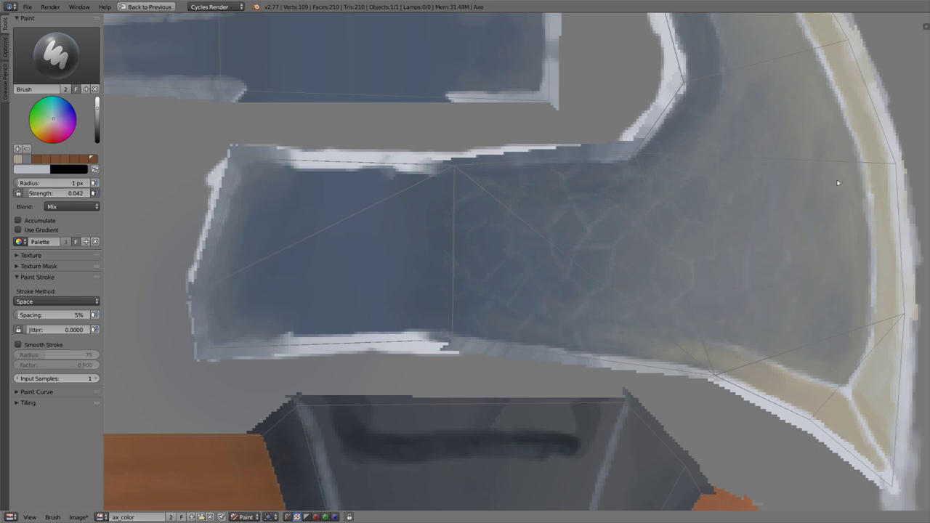
- Extend the thin crack lines up the blade's curved face and onto the collar end of its neck, using the 1 px brush
middle_click_drag(832, 153, 823, 289)
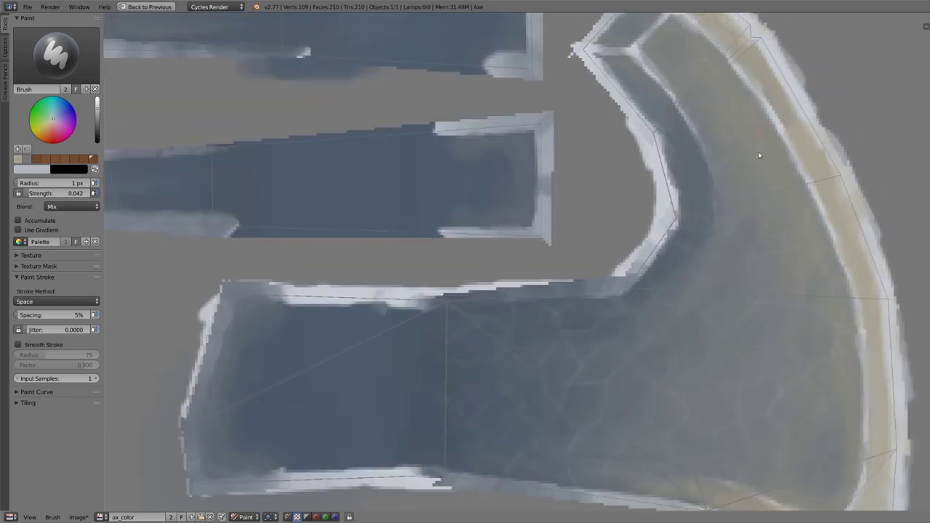
middle_click_drag(721, 75, 608, 81, "ctrl")
middle_click_drag(337, 301, 610, 109)
left_click_drag(588, 109, 624, 103)
left_click_drag(538, 187, 517, 211)
left_click_drag(573, 203, 576, 276)
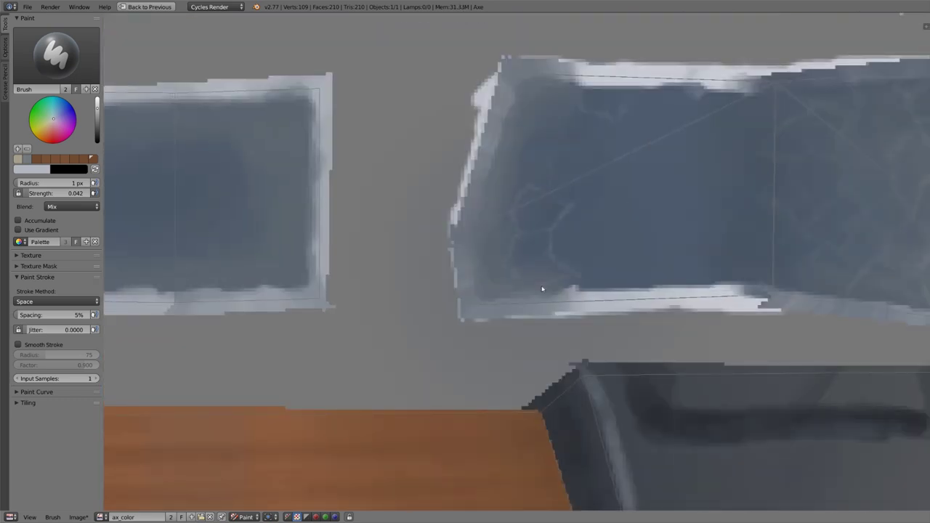
- Paint the same thin crack pattern on the rectangular metal piece and the two tapered blade strips at strength 0.042
middle_click_drag(541, 93, 596, 177)
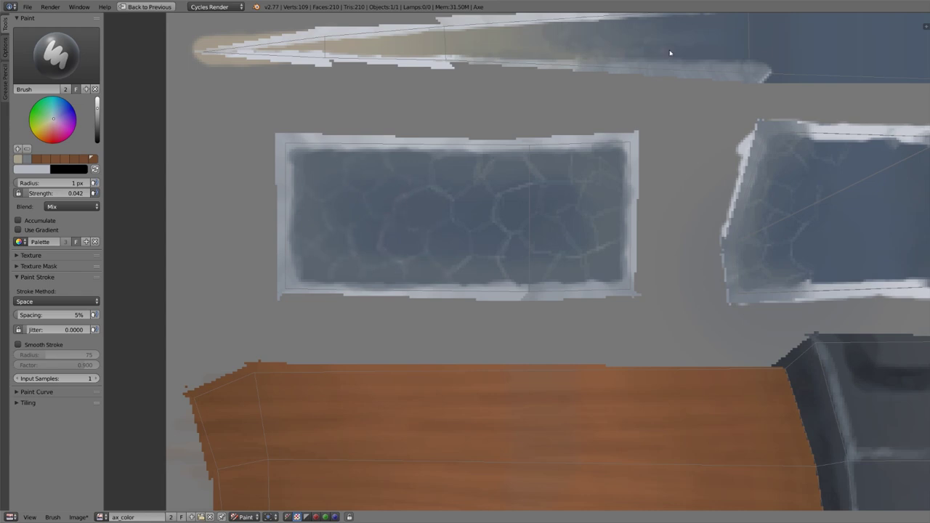
scroll(670, 53, "down", 2)
scroll(705, 124, "up", 3)
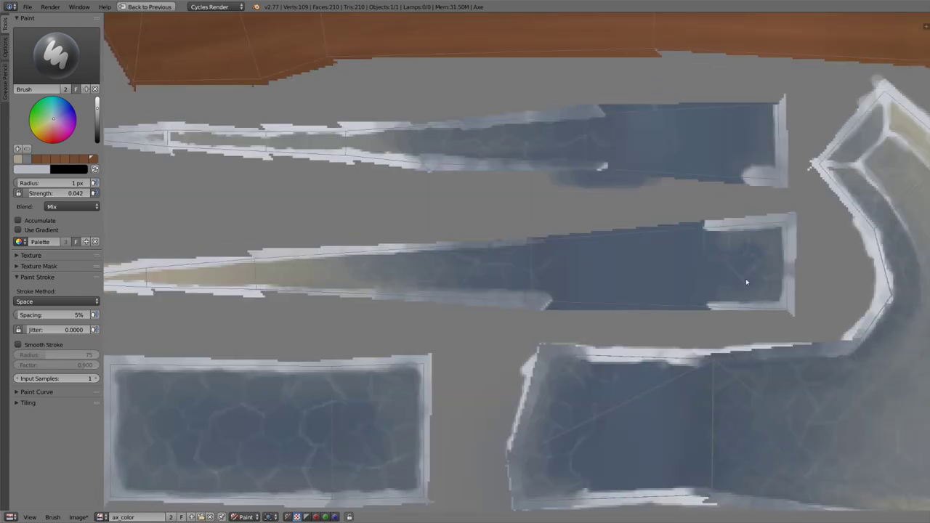
middle_click_drag(825, 400, 567, 237)
middle_click_drag(567, 236, 585, 261, "ctrl")
- Soften the cracks on the blade's neck with sampled blues and greys, using a 3 px brush at strengths 0.079 and 0.151
key("s")
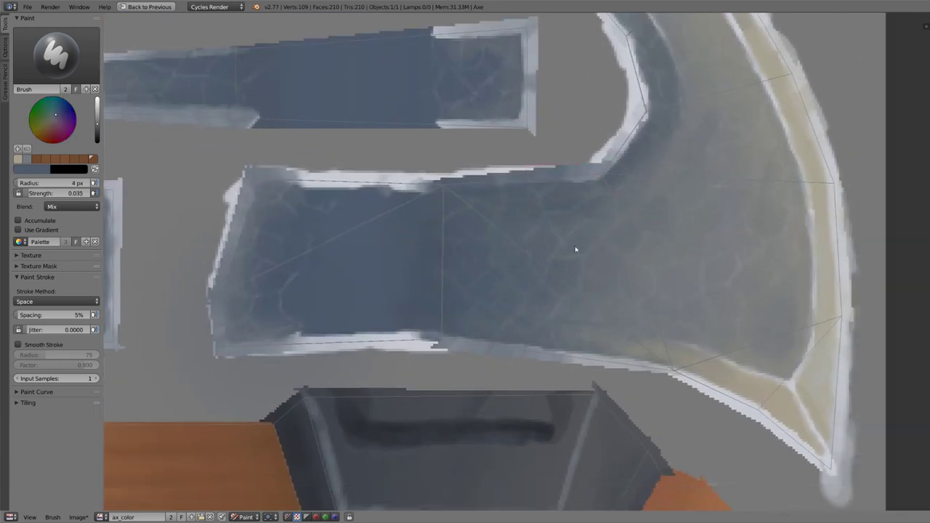
left_click(546, 208)
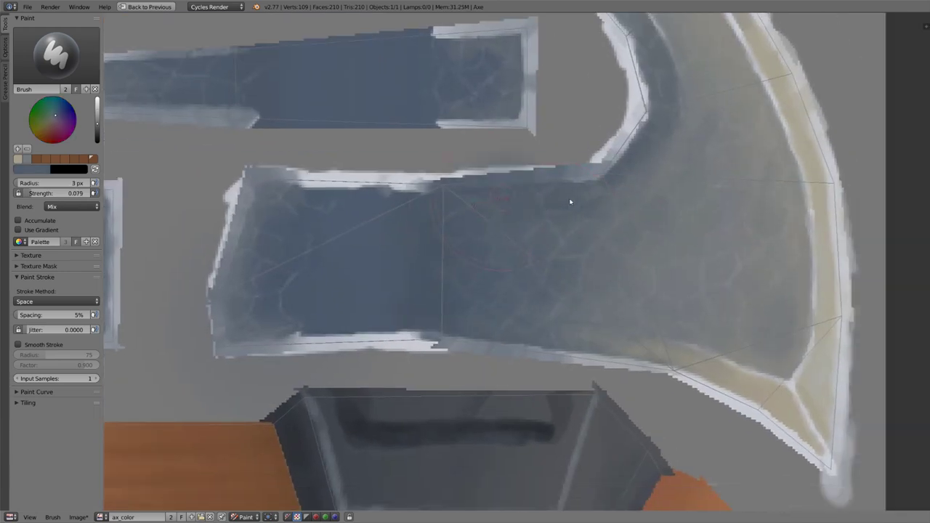
key("s")
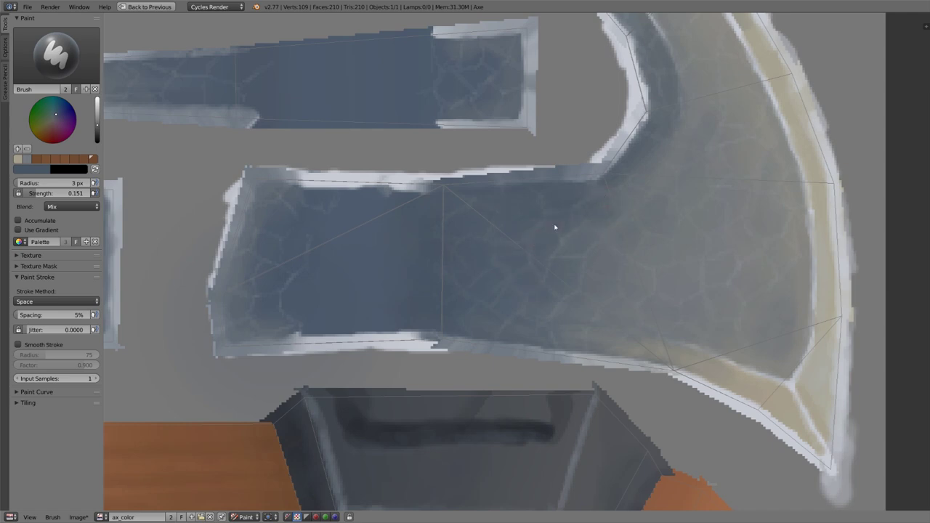
key("s")
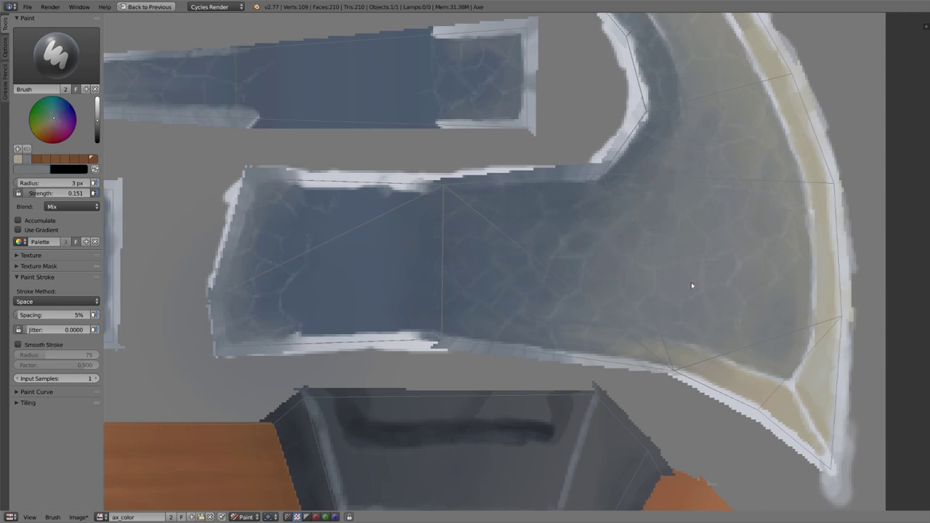
key("s")
key("s")
key("s")
left_click_drag(696, 115, 686, 126)
- Blend the cracks on the broad blade face with sampled beige and blue-grey tones at strengths 0.084 and 0.097
key("s")
key("s")
key("s")
key("s")
key("s")
key("s")
key("shift+f")
left_click(776, 356)
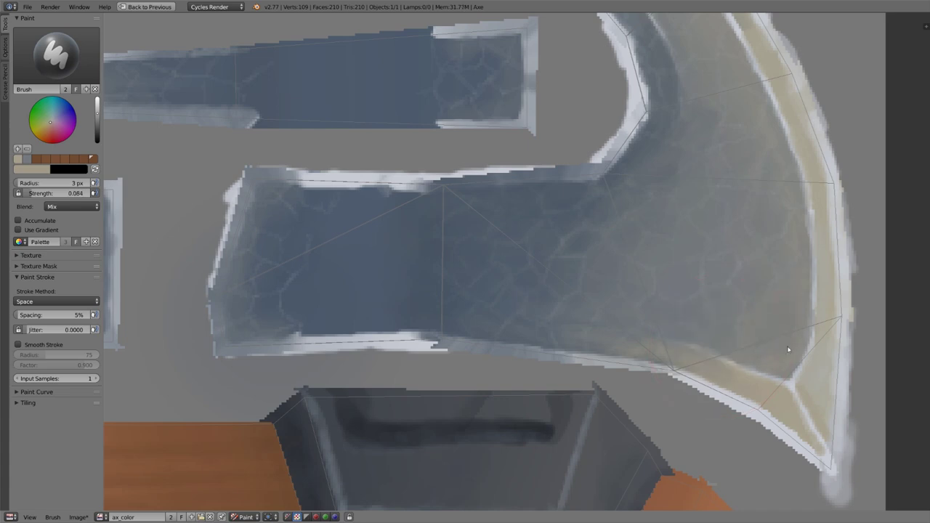
key("s")
key("shift+f")
left_click(740, 234)
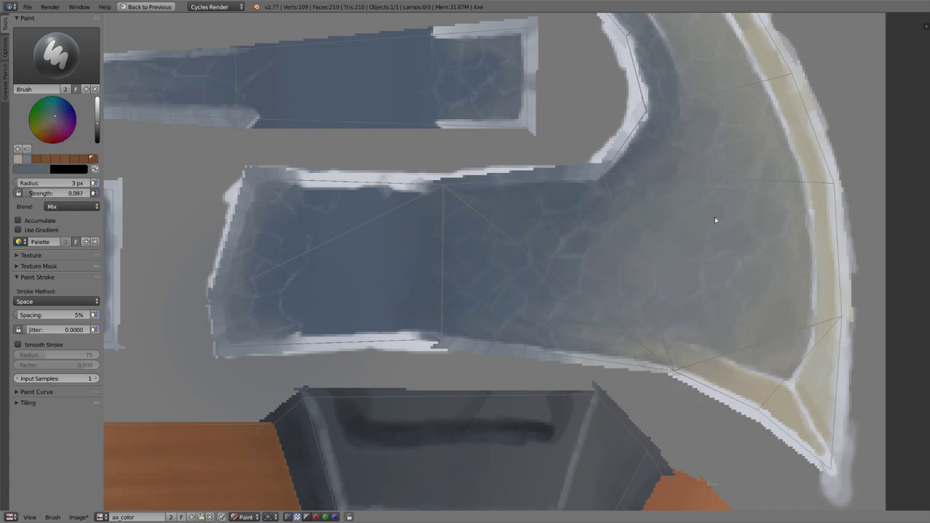
- Blend sampled greys and a bluer tint over the blade on the 3D model with a 13 px brush at strength 0.097
key("s")
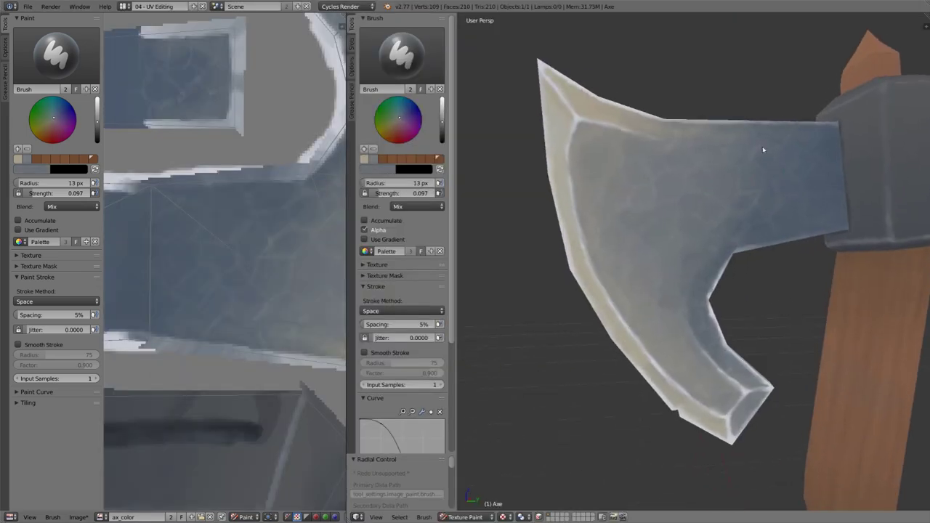
key("s")
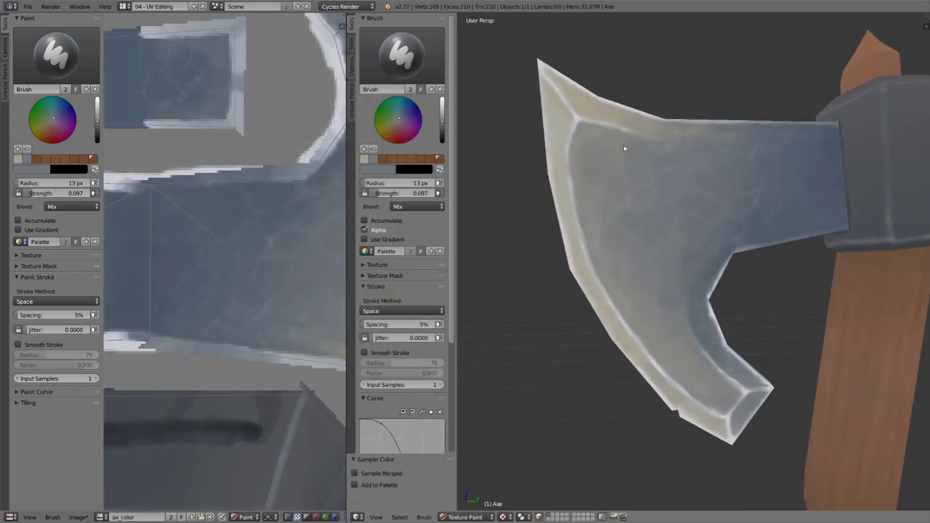
key("s")
middle_click_drag(781, 152, 774, 152)
key("s")
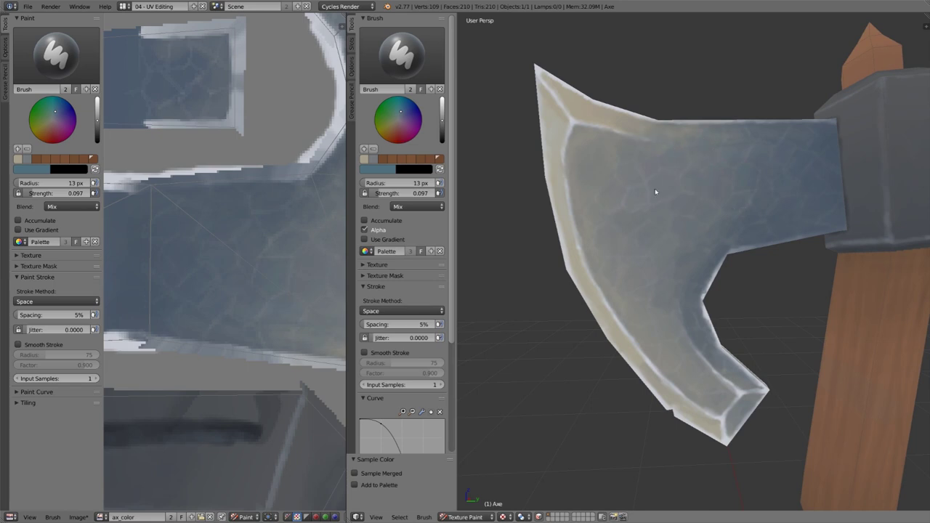
middle_click_drag(580, 178, 589, 177)
middle_click_drag(677, 354, 654, 268, "shift")
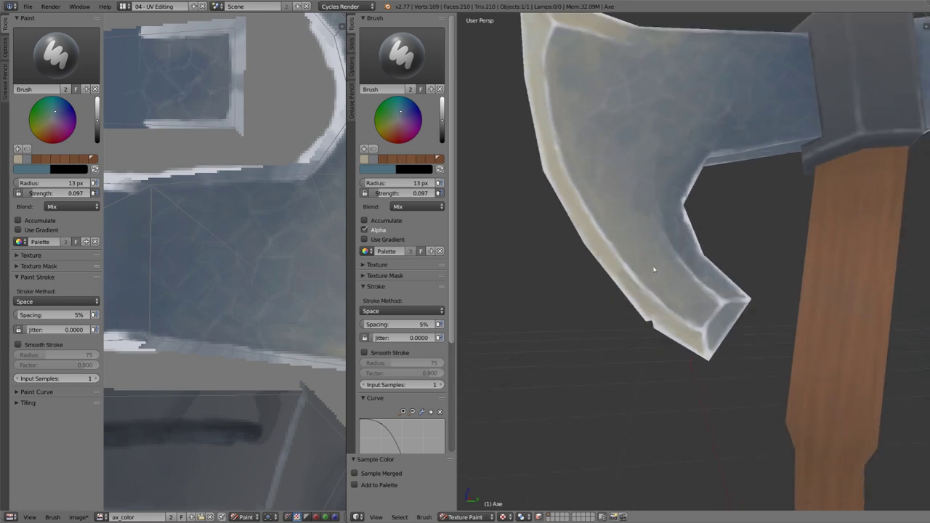
- Deepen the blue on the blade's neck beside the collar with sampled tones, using brush strengths 0.030, 0.084 and 0.162
middle_click_drag(695, 129, 667, 153)
key("s")
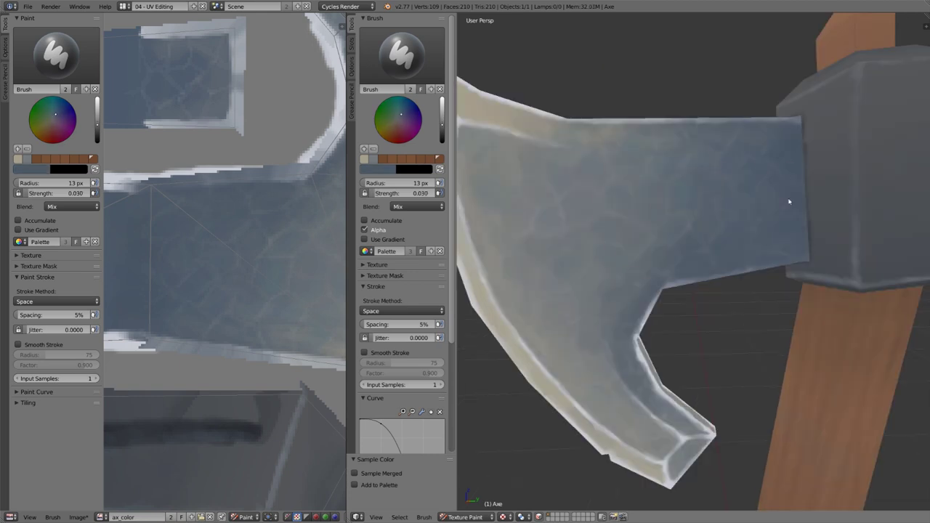
key("s")
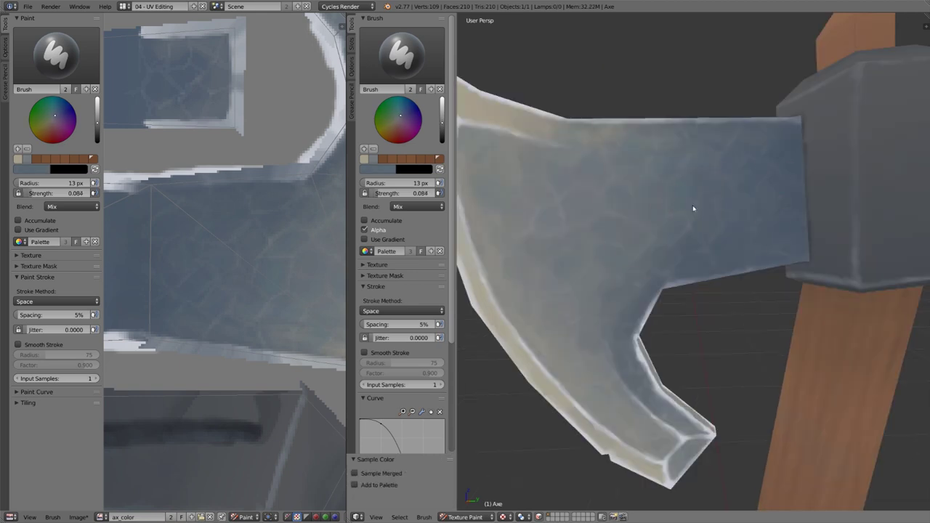
key("s")
key("shift+f")
left_click(697, 175)
key("s")
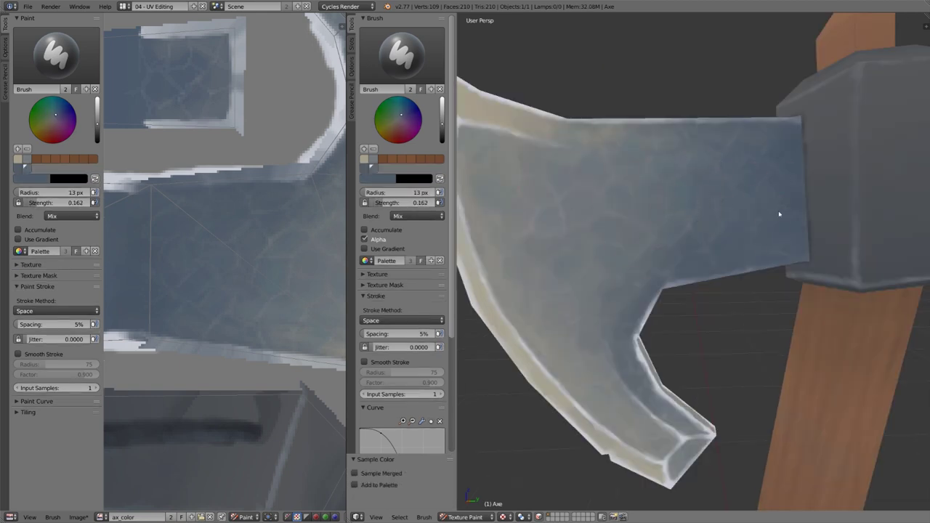
- Even out the broad blade face on the 3D model with sampled blue-greys at strength 0.162
middle_click_drag(556, 217, 640, 201)
key("s")
middle_click_drag(724, 208, 793, 191)
key("s")
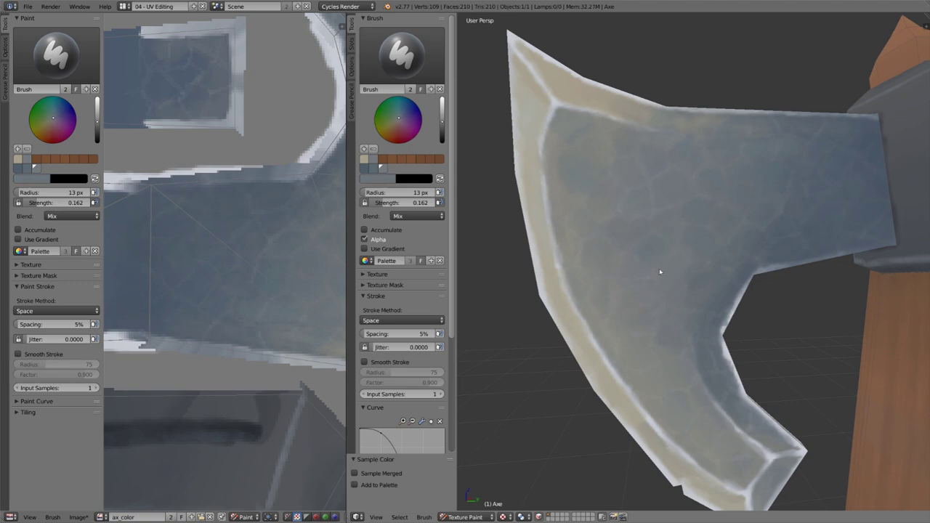
key("s")
- Smooth the colour transitions on the blade with sampled greys, using a 28 px brush at strength 0.115
scroll(731, 305, "down", 2)
middle_click_drag(731, 305, 822, 356, "shift")
key("s")
key("f")
left_click(772, 234)
key("shift+f")
key("s")
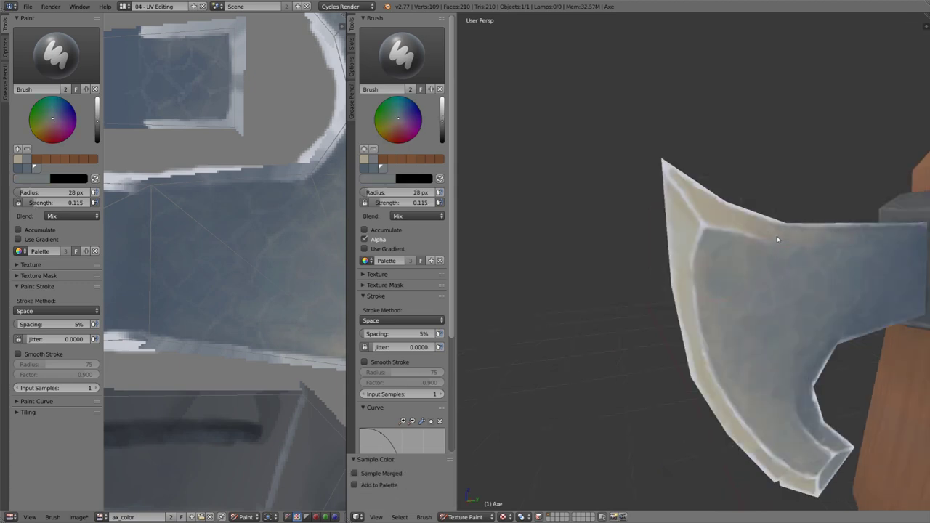
- Paint thin blue-grey crack lines across the dark collar's faces in the flat texture with a 1 px brush at strength 0.097
key("ctrl+Up")
middle_click_drag(595, 218, 429, 258)
key("s")
key("f")
left_click(672, 221)
left_click_drag(689, 398, 671, 429)
mouse_move(690, 280)
left_mouse_down()
mouse_move(690, 422)
mouse_move(671, 211)
mouse_move(691, 277)
left_mouse_up()
key("bracketleft")
key("bracketleft")
middle_click_drag(713, 195, 761, 320)
left_click_drag(598, 69, 660, 163)
left_click_drag(605, 96, 667, 204)
mouse_move(660, 178)
left_mouse_down()
mouse_move(715, 324)
mouse_move(737, 445)
left_mouse_up()
left_click_drag(658, 163, 706, 270)
middle_click_drag(727, 421, 709, 261)
left_click_drag(637, 443, 673, 471)
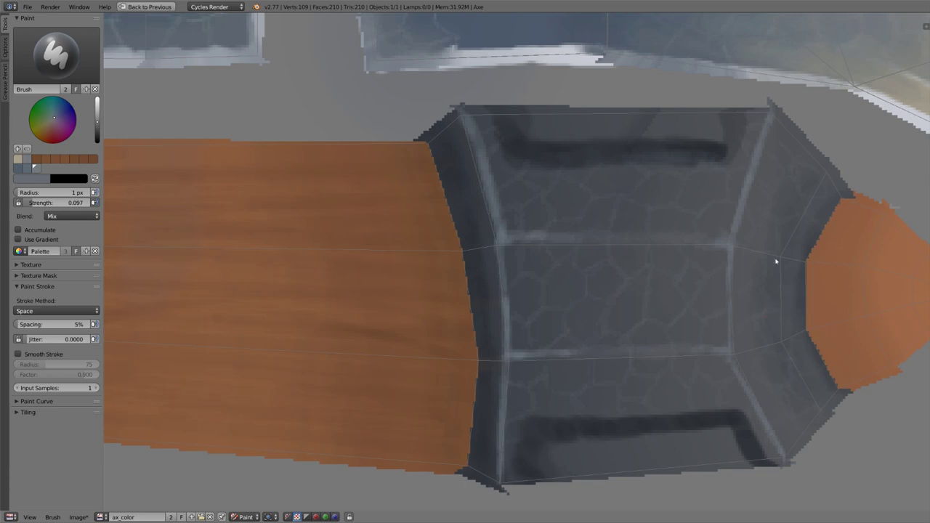
- Soften the collar's cracks with sampled dark greys, using a 3 px brush at strengths 0.212 and 0.066
key("s")
key("s")
mouse_move(491, 171)
left_mouse_down()
mouse_move(510, 157)
mouse_move(506, 261)
left_mouse_up()
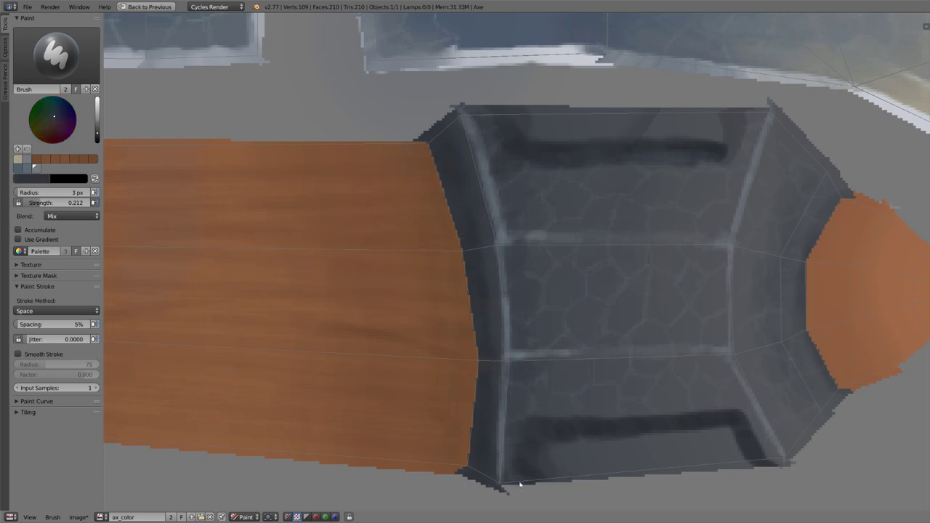
key("shift+f")
left_click(599, 313)
left_click_drag(587, 303, 626, 320)
key("s")
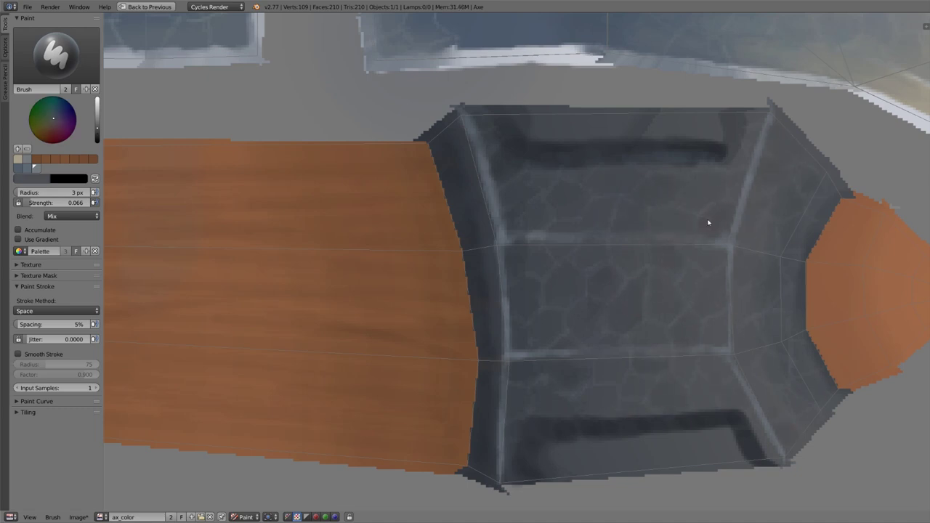
key("s")
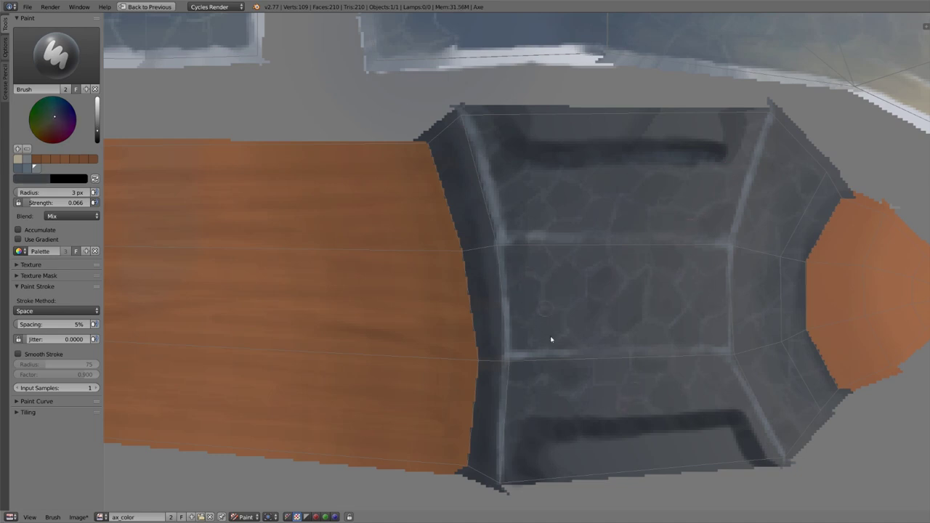
- Sample the handle's brown, set the brush blend to Multiply with radius 39 px, and darken the handle at strength 0.066
key("s")
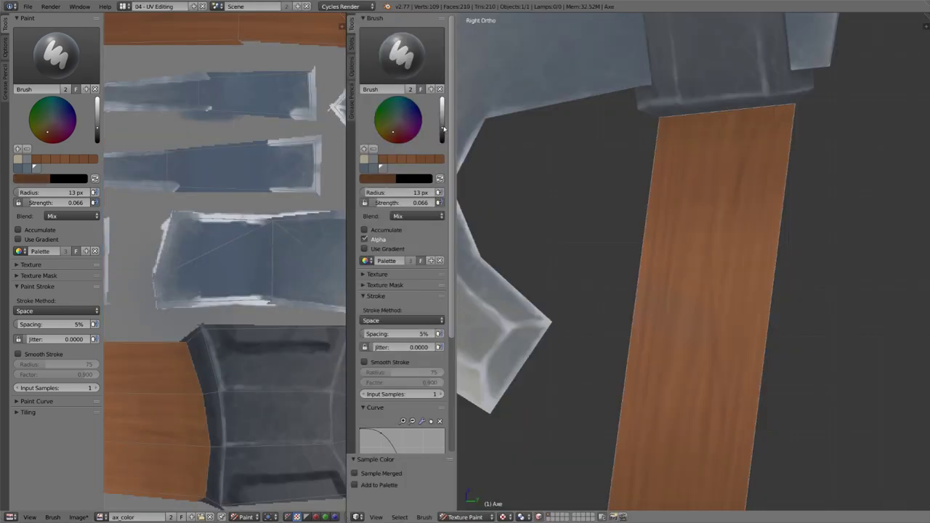
left_click(418, 216)
left_click(492, 201)
middle_click_drag(703, 309, 692, 62, "shift")
middle_click_drag(713, 104, 685, 310, "shift")
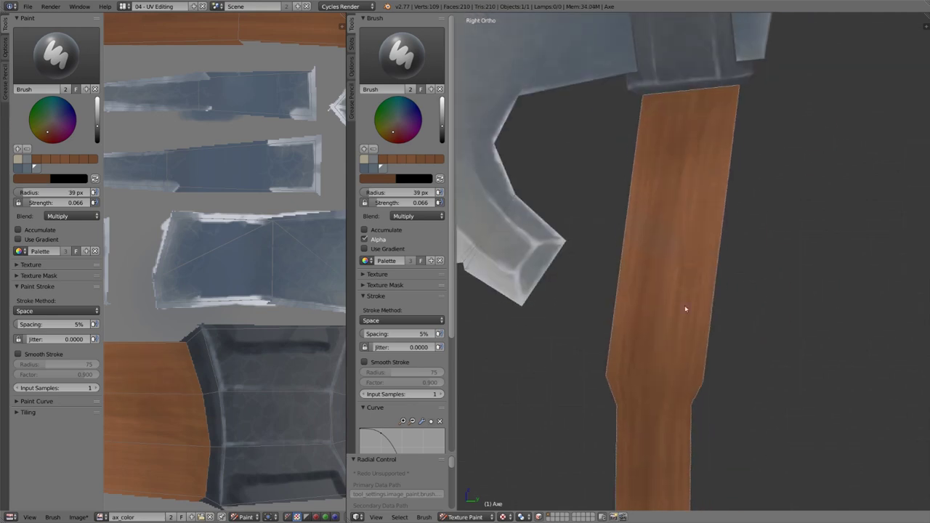
middle_click_drag(655, 429, 670, 95, "shift")
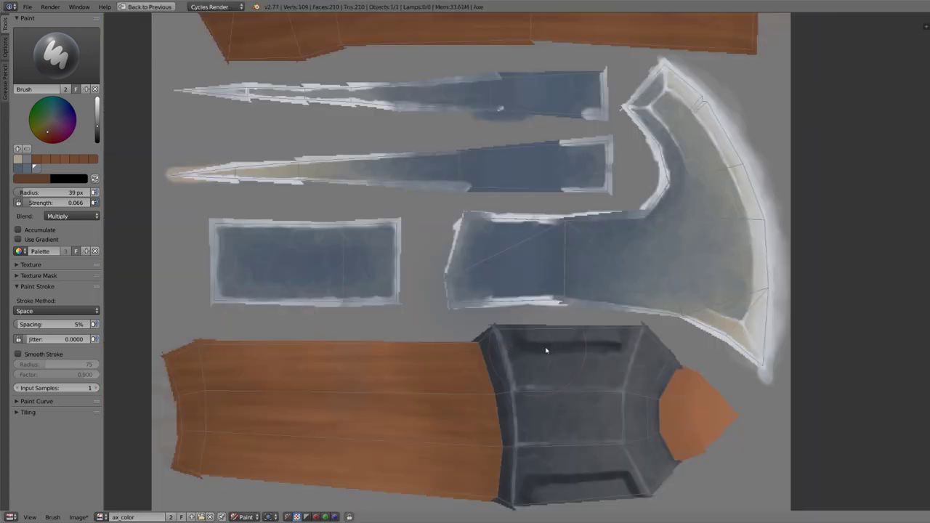
- Shade the handle beneath the collar and around its joint with the Multiply brush at radius 48 px
scroll(627, 386, "up", 2)
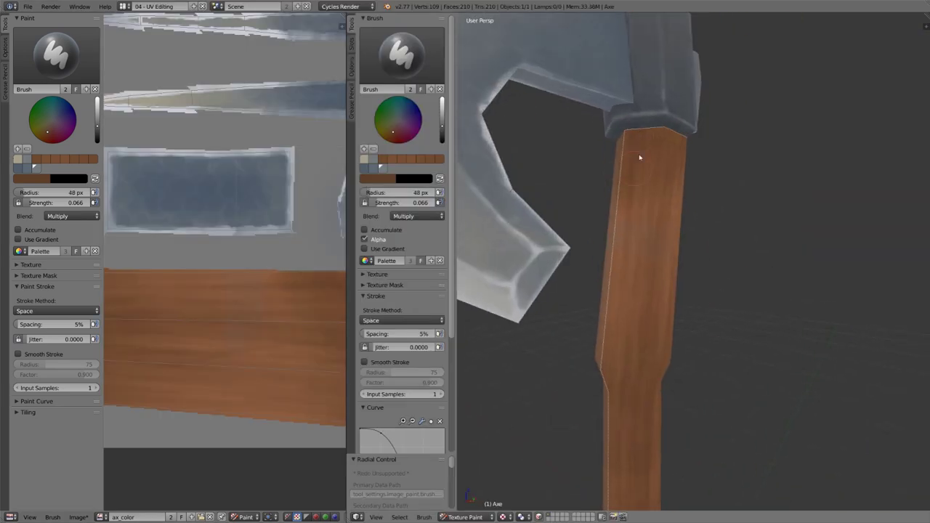
scroll(622, 294, "down", 5, "shift")
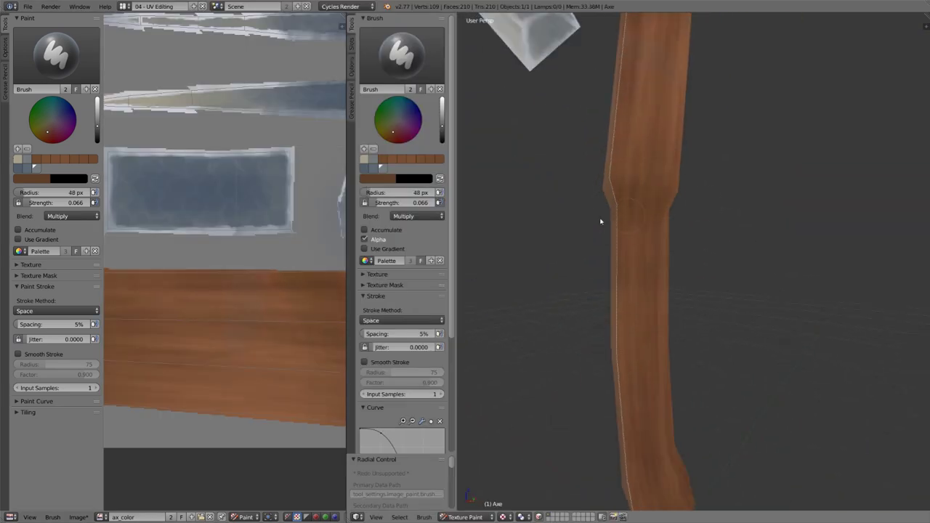
scroll(627, 215, "down", 2)
- Shade the handle's side faces from the collar down to the butt with the Multiply brush at radius 35 px
middle_click_drag(627, 216, 658, 131)
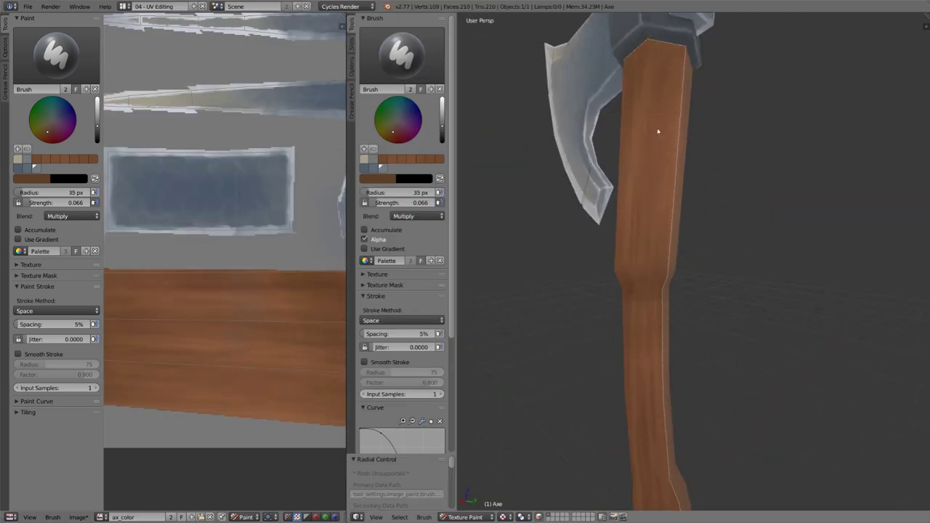
middle_click_drag(654, 187, 641, 113, "shift")
scroll(625, 218, "up", 1)
mouse_move(614, 320)
middle_mouse_down()
mouse_move(700, 187)
mouse_move(679, 213)
mouse_move(678, 151)
middle_mouse_up()
left_click_drag(656, 225, 641, 287)
middle_click_drag(640, 287, 679, 280)
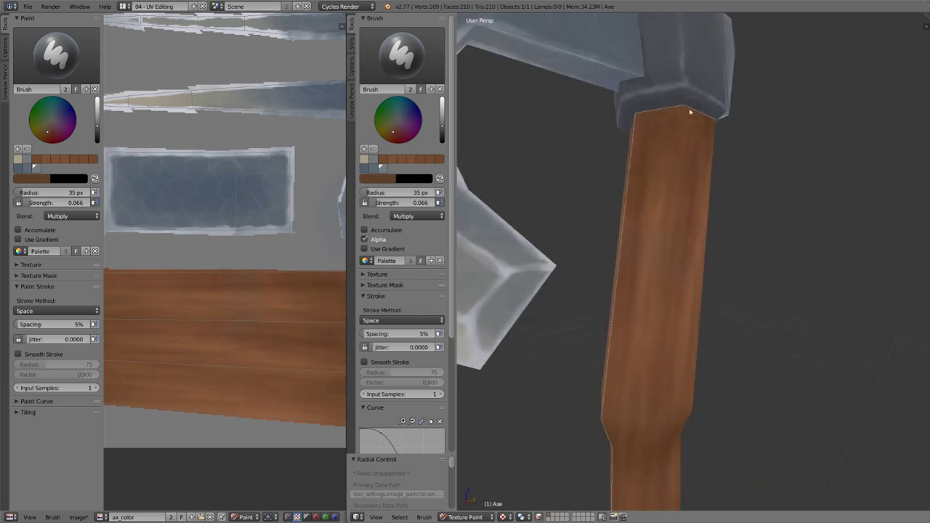
middle_click_drag(701, 432, 721, 120, "shift")
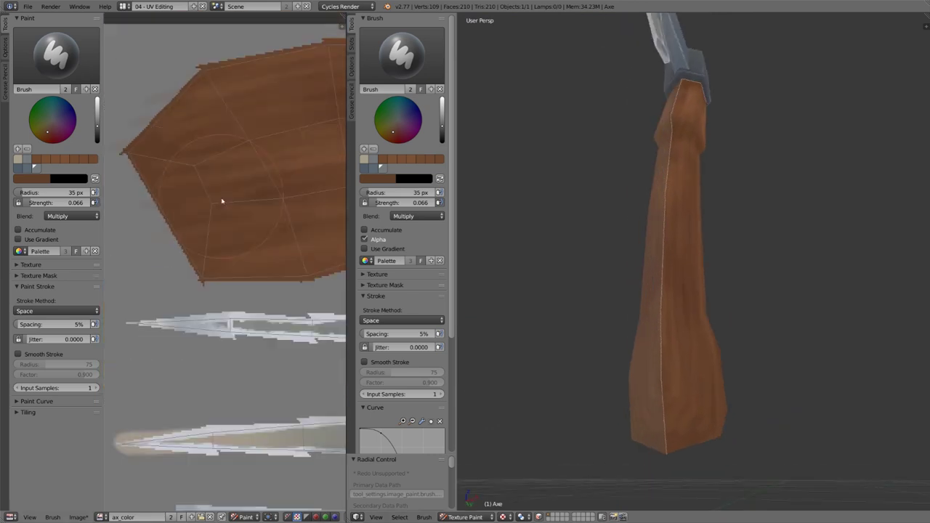
- Blend the grain on the handle's lower side face with sampled browns, using a 17 px Mix brush at strength 0.752
scroll(677, 337, "up", 3)
key("s")
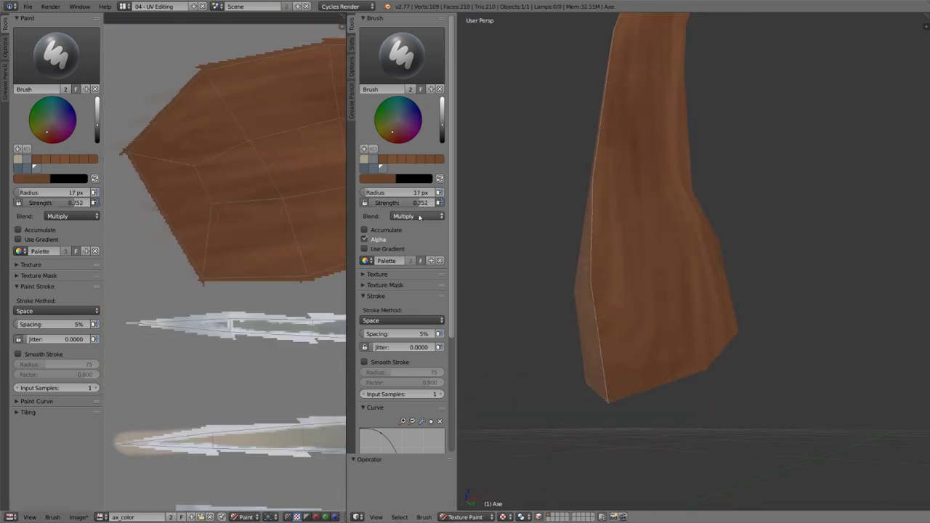
key("s")
left_click(625, 346)
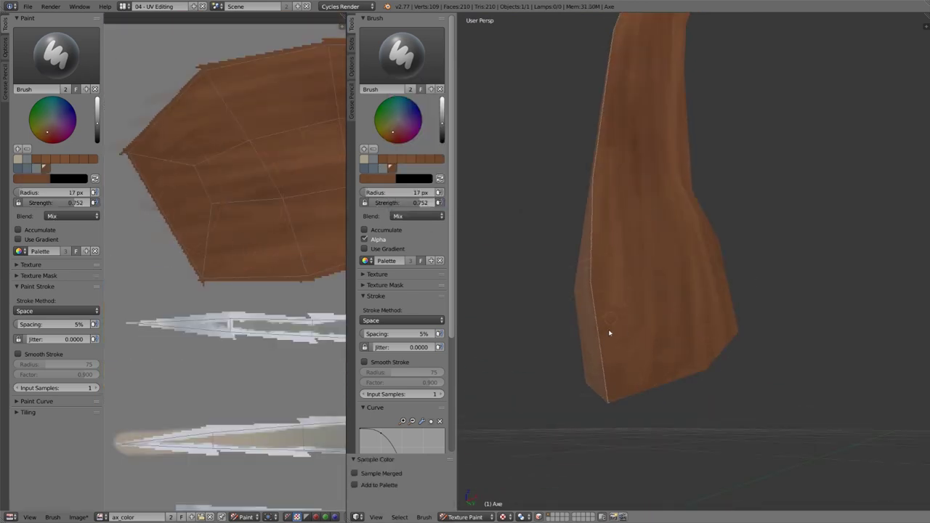
key("s")
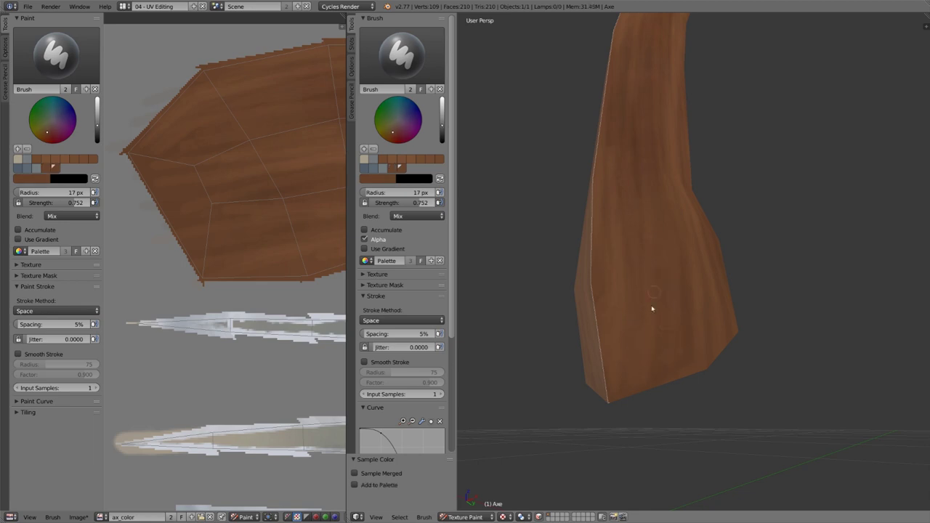
- Paint the handle's butt end face a lighter brown with a 36 px Mix brush at strength 0.752
mouse_move(651, 310)
middle_mouse_down()
mouse_move(637, 377)
mouse_move(640, 232)
mouse_move(594, 254)
mouse_move(606, 283)
mouse_move(602, 370)
mouse_move(637, 294)
mouse_move(617, 291)
mouse_move(710, 216)
mouse_move(689, 326)
mouse_move(654, 300)
middle_mouse_up()
key("s")
key("f")
left_click(660, 303)
mouse_move(660, 303)
left_mouse_down()
mouse_move(615, 245)
mouse_move(705, 225)
left_mouse_up()
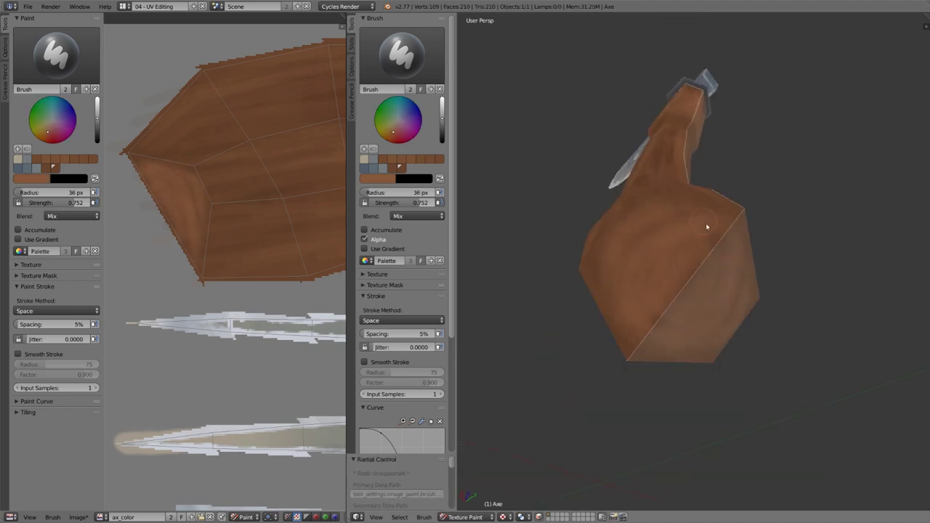
mouse_move(706, 225)
middle_mouse_down()
mouse_move(644, 266)
mouse_move(678, 201)
mouse_move(640, 271)
mouse_move(676, 222)
mouse_move(687, 222)
middle_mouse_up()
key("s")
- Pick a dark reddish brown, set the brush radius to 19 px, and try a streak on the handle beneath the collar
mouse_move(636, 294)
middle_mouse_down()
mouse_move(716, 164)
mouse_move(782, 166)
middle_mouse_up()
key("f")
left_click(704, 164)
left_click(442, 130)
left_click(396, 133)
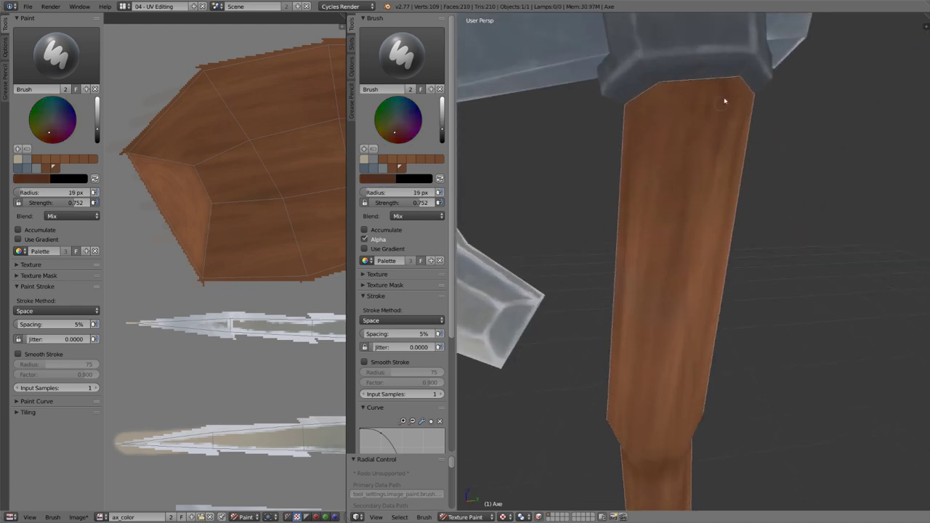
key("shift+f")
left_click(717, 117)
left_click(397, 128)
key("ctrl+z")
- Set the brush blend to Multiply and try a dark streak beneath the collar at strength 0.659
left_click(417, 216)
left_click(414, 165)
left_click_drag(725, 86, 717, 156)
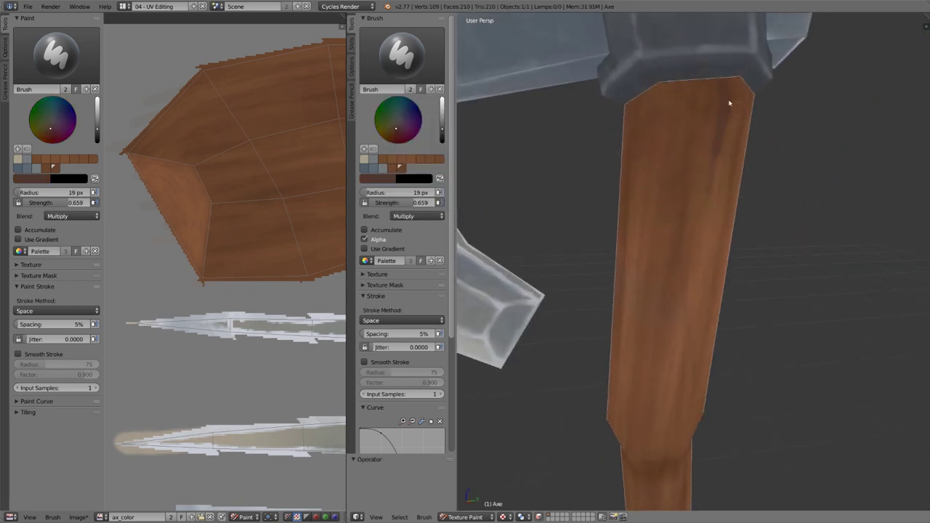
key("ctrl+z")
- Paint thin dark grain streaks down the handle's upper face with a 9 px Multiply brush at strength 0.157
key("shift+f")
left_click(724, 83)
scroll(393, 349, "down", 7)
left_click(374, 372)
key("f")
left_click(705, 204)
middle_click_drag(705, 203, 693, 185)
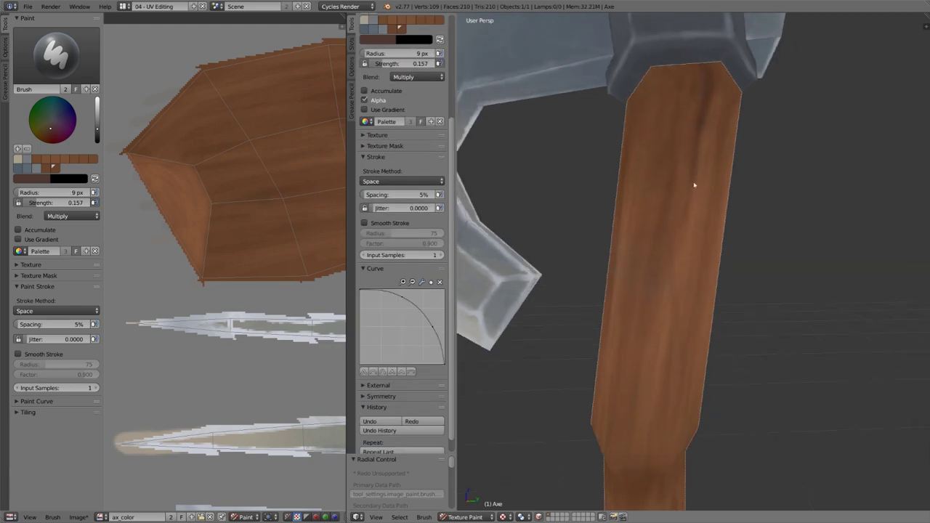
middle_click_drag(683, 266, 696, 89)
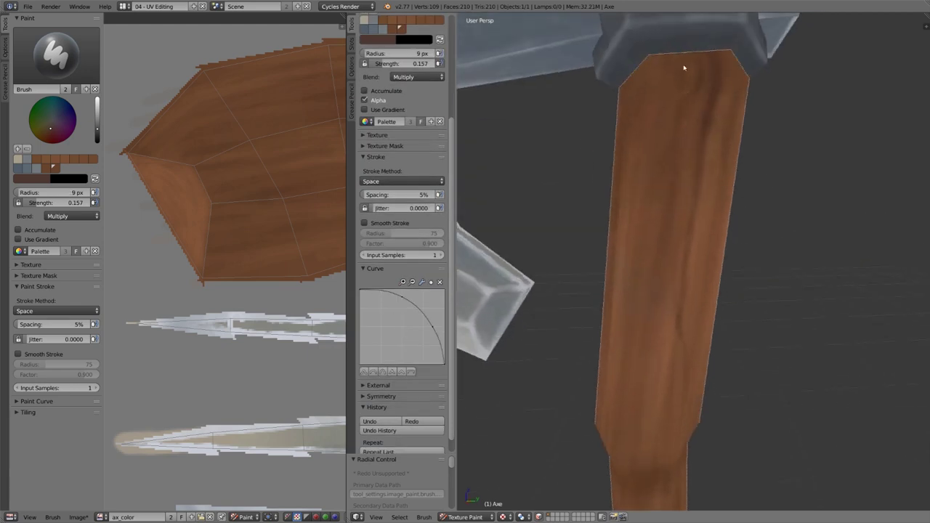
- Continue the dark wood-grain streaks across the handle's neighbouring side faces with the Multiply brush
middle_click_drag(664, 151, 756, 238)
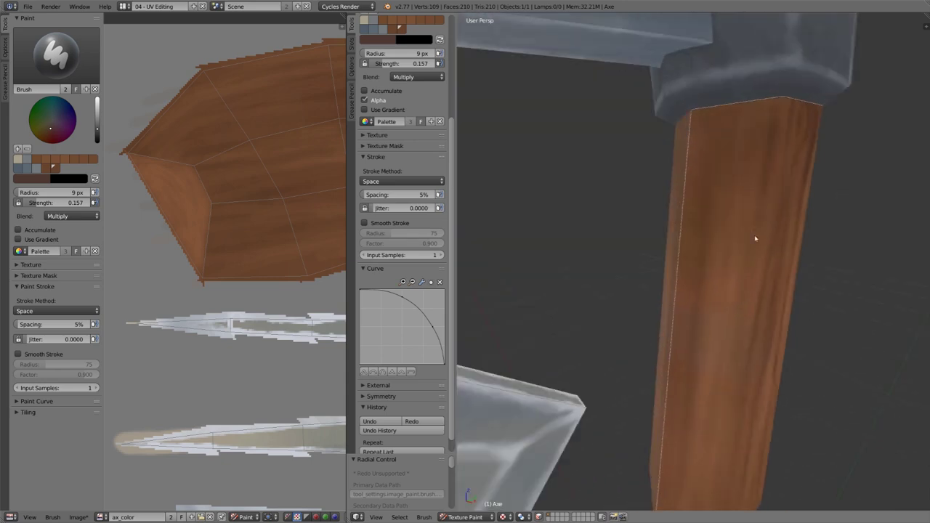
middle_click_drag(732, 126, 744, 194)
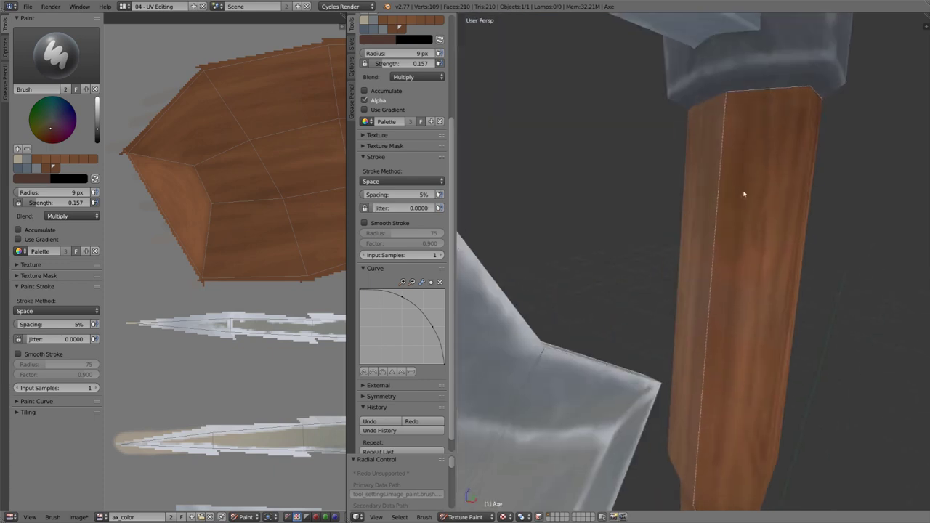
middle_click_drag(721, 304, 754, 249)
mouse_move(784, 190)
middle_mouse_down()
mouse_move(673, 378)
mouse_move(708, 225)
mouse_move(661, 388)
mouse_move(763, 226)
mouse_move(658, 289)
mouse_move(665, 347)
mouse_move(683, 291)
mouse_move(708, 347)
mouse_move(702, 235)
mouse_move(728, 114)
mouse_move(695, 245)
mouse_move(688, 191)
mouse_move(716, 130)
mouse_move(884, 187)
mouse_move(722, 182)
mouse_move(785, 191)
mouse_move(611, 100)
mouse_move(771, 364)
mouse_move(708, 382)
mouse_move(712, 415)
mouse_move(723, 295)
mouse_move(657, 242)
mouse_move(717, 152)
middle_mouse_up()
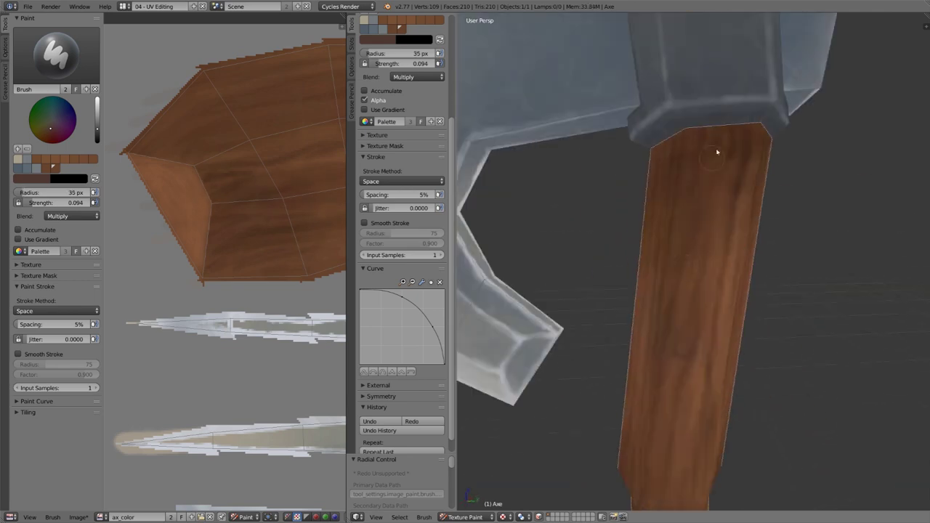
- Darken the brush's brown and deepen the grain beneath the collar and along the handle, using a 12 px Multiply brush at strength 0.095
scroll(402, 218, "up", 6)
key("f")
left_click(714, 150)
left_click_drag(442, 130, 442, 135)
key("shift+f")
left_click(718, 185)
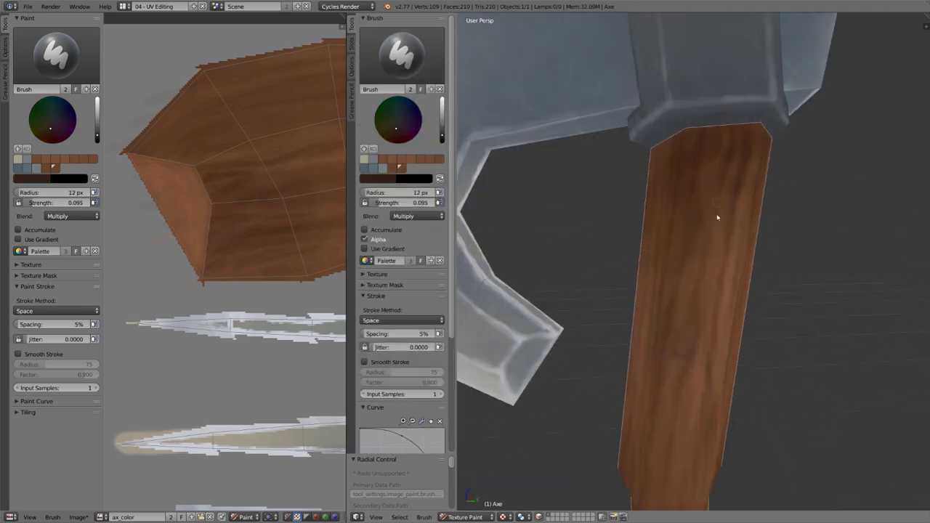
mouse_move(717, 216)
middle_mouse_down()
mouse_move(695, 385)
mouse_move(632, 27)
mouse_move(629, 66)
middle_mouse_up()
key("f")
left_click(629, 67)
mouse_move(643, 106)
middle_mouse_down()
mouse_move(665, 149)
mouse_move(646, 210)
mouse_move(638, 159)
mouse_move(691, 183)
mouse_move(768, 245)
mouse_move(813, 233)
mouse_move(651, 180)
mouse_move(663, 253)
middle_mouse_up()
mouse_move(692, 295)
middle_mouse_down()
mouse_move(668, 258)
mouse_move(675, 312)
mouse_move(682, 294)
mouse_move(774, 257)
mouse_move(714, 274)
middle_mouse_up()
- Paint lighter grain streaks over the handle with sampled brown, using a 6 px Screen brush at strength 0.206
key("s")
scroll(714, 274, "up", 1)
key("alt+s")
key("shift+f")
left_click(702, 265)
key("s")
middle_click_drag(670, 296, 688, 398)
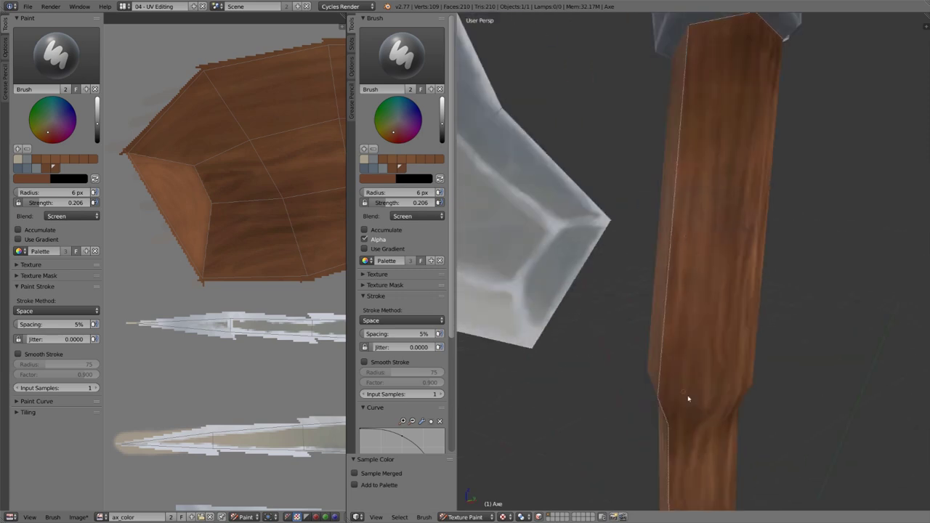
middle_click_drag(728, 143, 676, 147)
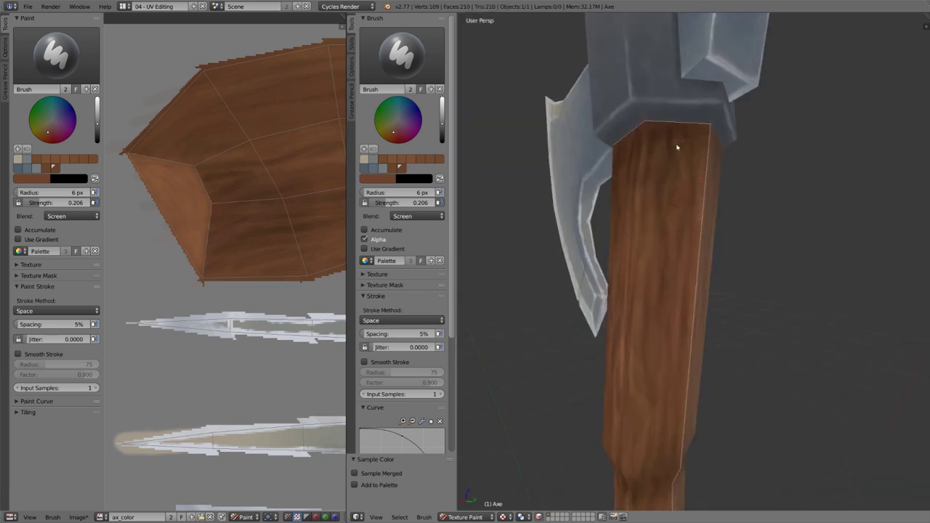
mouse_move(674, 236)
middle_mouse_down()
mouse_move(683, 266)
mouse_move(703, 281)
middle_mouse_up()
- Set the brush blend to Multiply, resize the brush, and deepen the handle's shading
left_click(416, 216)
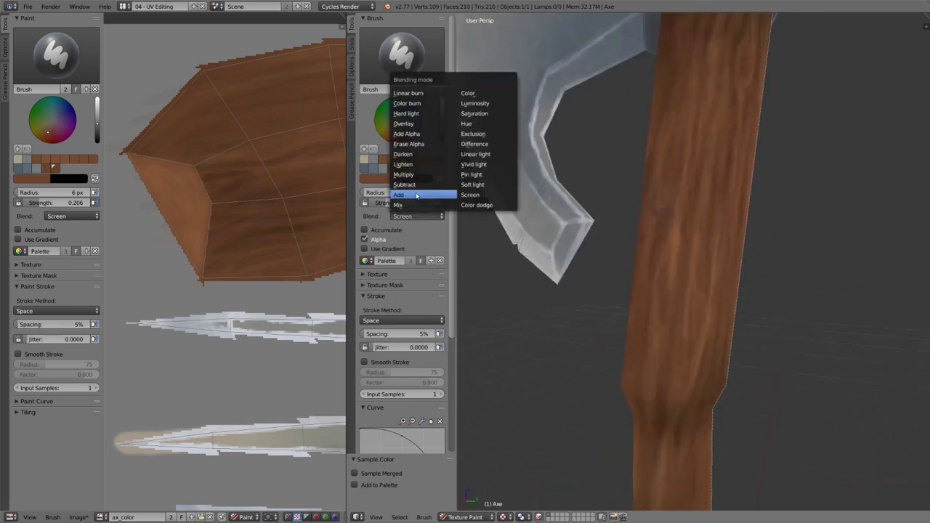
left_click(413, 173)
key("ctrl+z")
mouse_move(714, 245)
middle_mouse_down()
mouse_move(693, 301)
mouse_move(704, 203)
mouse_move(758, 297)
mouse_move(669, 285)
mouse_move(678, 242)
mouse_move(680, 266)
mouse_move(722, 203)
mouse_move(713, 93)
mouse_move(718, 278)
mouse_move(702, 289)
mouse_move(717, 251)
mouse_move(655, 406)
middle_mouse_up()
scroll(655, 407, "down", 3)
left_click(418, 216)
left_click(423, 174)
key("f")
left_click(667, 254)
key("shift+f")
mouse_move(667, 254)
middle_mouse_down()
mouse_move(656, 218)
mouse_move(798, 204)
mouse_move(789, 229)
mouse_move(728, 217)
middle_mouse_up()
- Pick an olive brown and tint the handle with a 48 px Screen brush at strength 0.091
left_click(419, 216)
left_click(426, 163)
key("f")
left_click(394, 127)
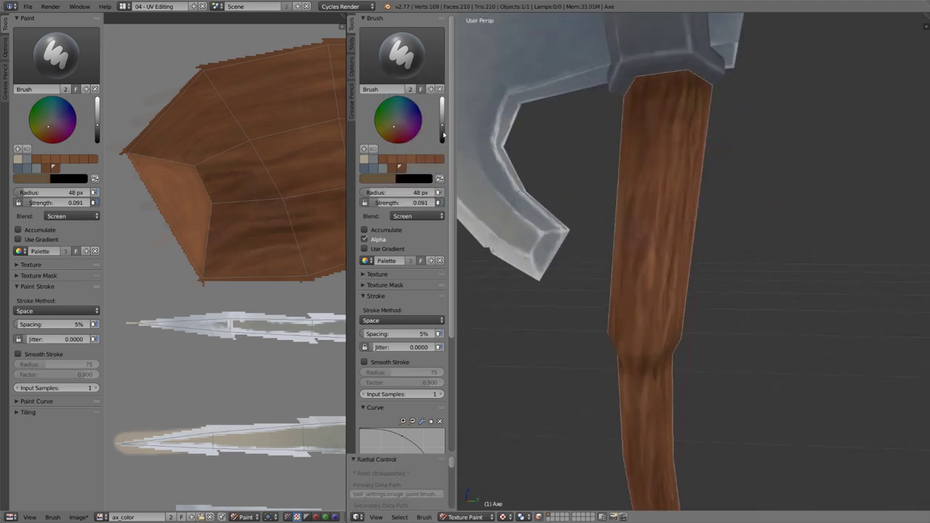
key("shift+f")
left_click(669, 218)
middle_click_drag(635, 298, 731, 191)
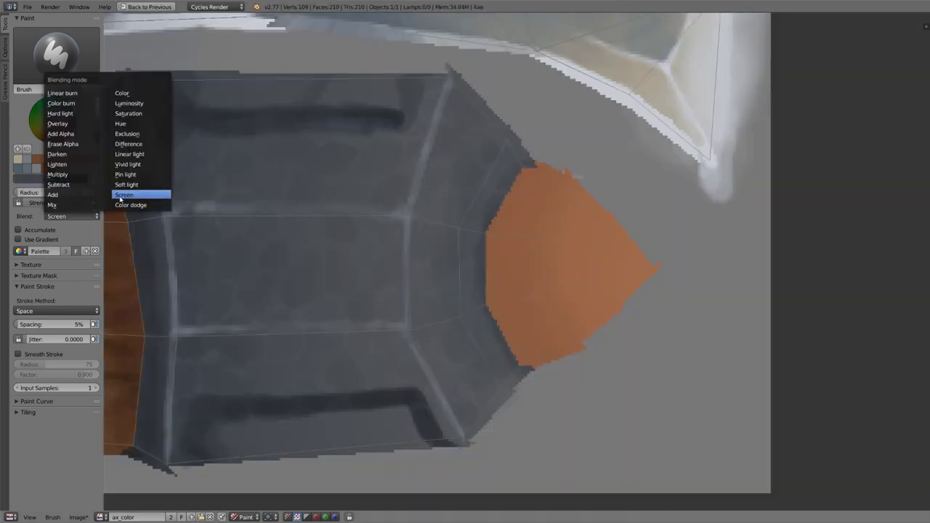
- Set the blend to Mix and cover the orange spike area of the texture with dark grey, using a 9 px brush at strength 0.180
left_click(51, 205)
mouse_move(534, 161)
left_mouse_down()
mouse_move(544, 166)
mouse_move(489, 254)
mouse_move(592, 208)
mouse_move(518, 216)
mouse_move(509, 206)
left_mouse_up()
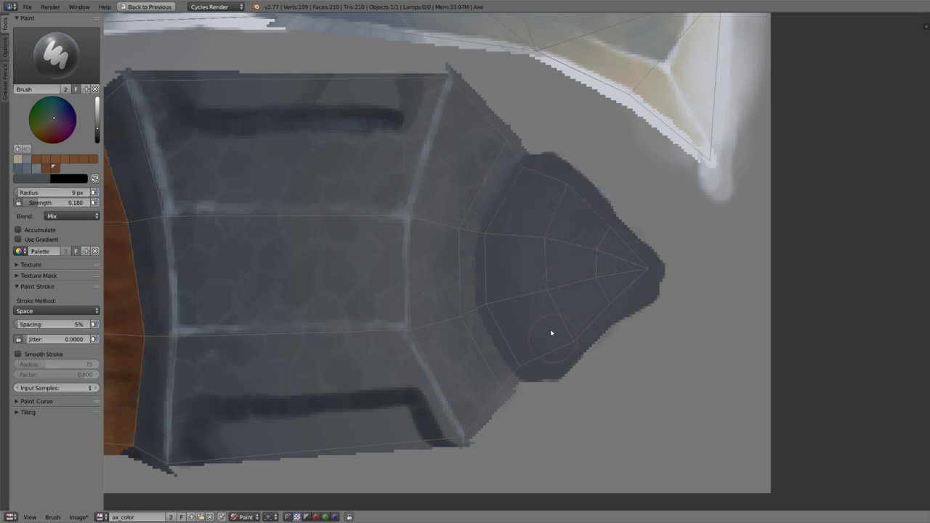
left_click_drag(550, 332, 507, 259)
key("s")
mouse_move(653, 253)
left_mouse_down()
mouse_move(544, 204)
mouse_move(534, 353)
mouse_move(566, 284)
mouse_move(565, 209)
mouse_move(511, 177)
left_mouse_up()
key("s")
- Lighten the spike's tip with the beige palette colour, using a 9 px Mix brush at strength 0.170
left_click(18, 158)
key("shift+f")
left_click(674, 229)
mouse_move(631, 263)
left_mouse_down()
mouse_move(606, 310)
mouse_move(622, 254)
mouse_move(596, 280)
left_mouse_up()
key("s")
left_click(17, 158)
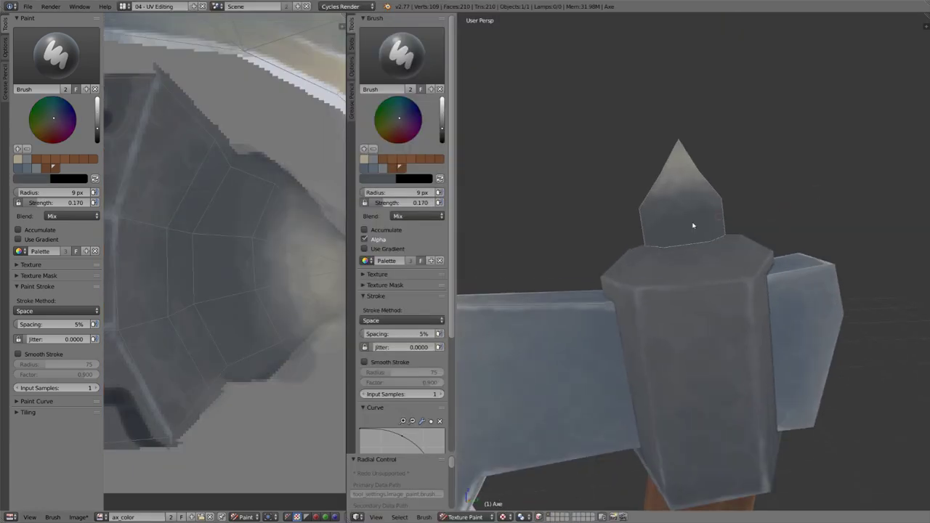
- Blend grey over the spike to soften its beige tip, finishing at strength 0.165
mouse_move(280, 247)
left_mouse_down()
mouse_move(299, 291)
mouse_move(289, 315)
left_mouse_up()
key("f")
left_click(260, 181)
key("shift+f")
left_click(260, 181)
mouse_move(260, 181)
left_mouse_down()
mouse_move(238, 226)
mouse_move(123, 243)
left_mouse_up()
key("shift+f")
left_click(237, 292)
scroll(696, 336, "down", 1)
key("f")
left_click(224, 197)
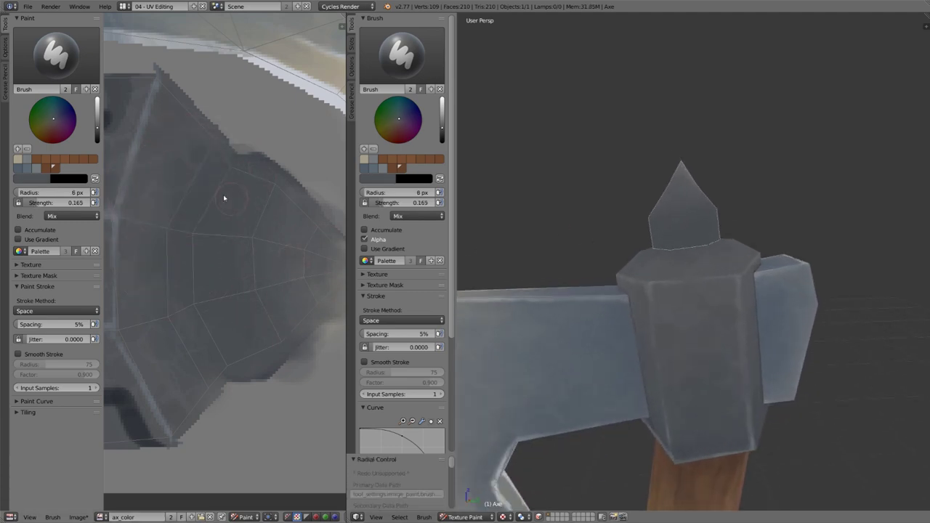
- Add fine grey mottling lines to the spike and collar top with a 1 px brush at strength 0.057
key("s")
key("shift+f")
left_click(217, 231)
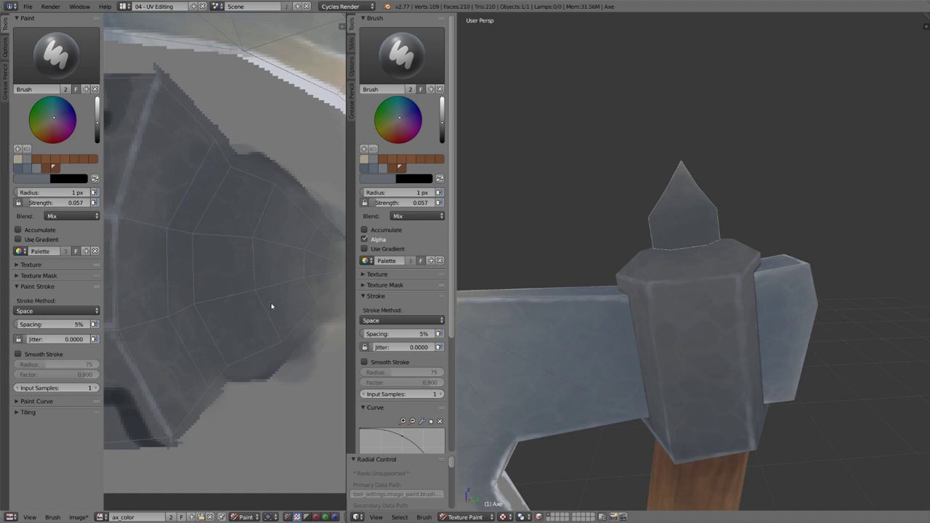
- Shade the base of the spike with a darker grey, using a 4 px brush at strength 0.057
scroll(762, 208, "up", 3)
key("s")
key("f")
left_click(664, 228)
left_click(441, 134)
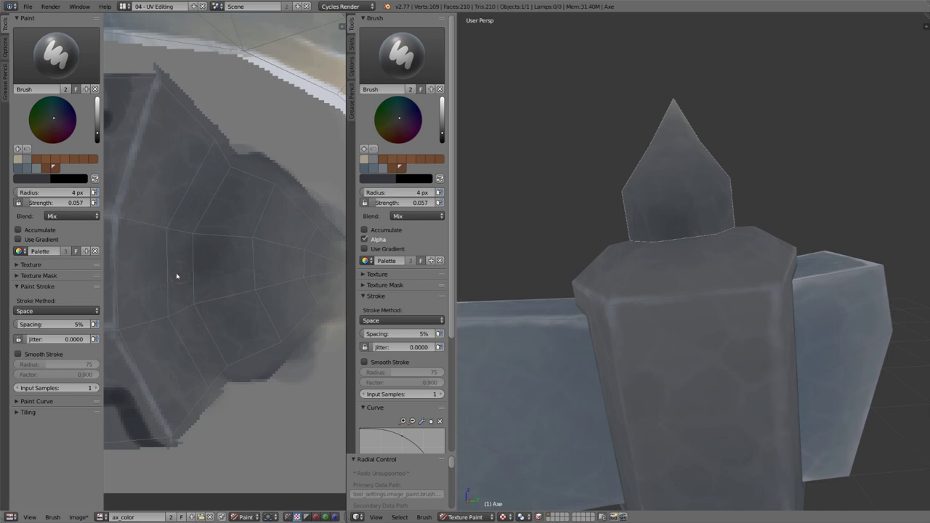
- Paint a light highlight along the spike's widest edge and turn off face selection masking
key("s")
scroll(652, 203, "up", 3)
mouse_move(651, 204)
middle_mouse_down()
mouse_move(726, 237)
mouse_move(827, 223)
mouse_move(720, 213)
mouse_move(705, 228)
mouse_move(838, 204)
mouse_move(779, 221)
mouse_move(675, 222)
mouse_move(644, 254)
mouse_move(744, 197)
mouse_move(749, 209)
mouse_move(655, 198)
middle_mouse_up()
key("m")
scroll(690, 199, "down", 2)
key("s")
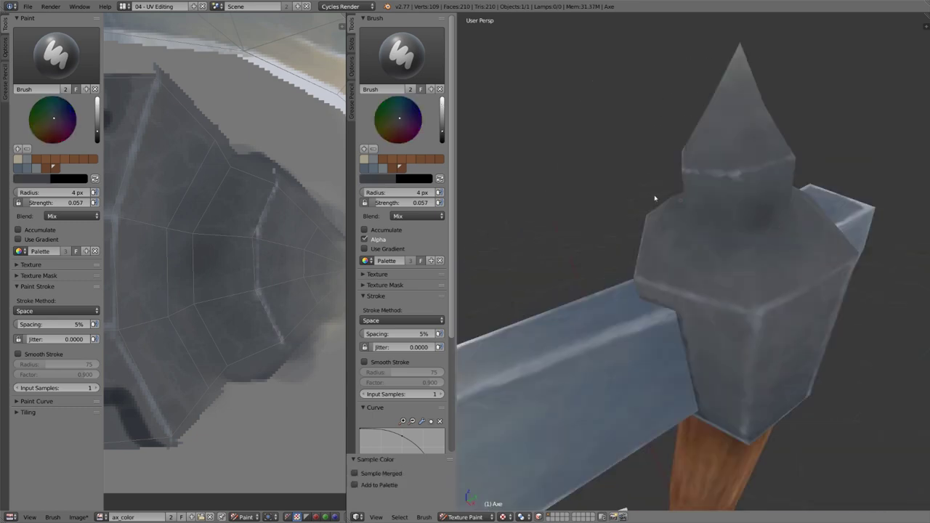
- Darken the crease where the spike meets the collar with a near-black 4 px brush at strength 0.079
key("shift+f")
left_click(760, 225)
mouse_move(760, 225)
middle_mouse_down()
mouse_move(788, 250)
mouse_move(618, 288)
mouse_move(664, 251)
mouse_move(781, 209)
mouse_move(649, 212)
mouse_move(629, 201)
middle_mouse_up()
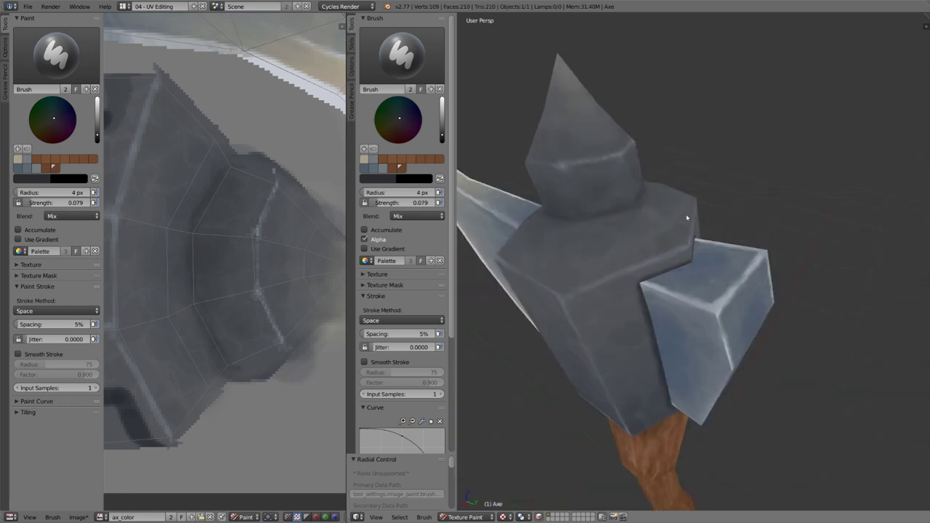
middle_click_drag(686, 217, 639, 240)
mouse_move(770, 216)
middle_mouse_down()
mouse_move(673, 237)
mouse_move(691, 196)
middle_mouse_up()
mouse_move(688, 399)
middle_mouse_down("shift")
mouse_move(702, 264)
mouse_move(717, 304)
middle_mouse_up("shift")
- Paint small dark dents and scratches over the collar's faces with a sampled dark grey and a 4 px brush
key("s")
key("shift+f")
left_click(717, 149)
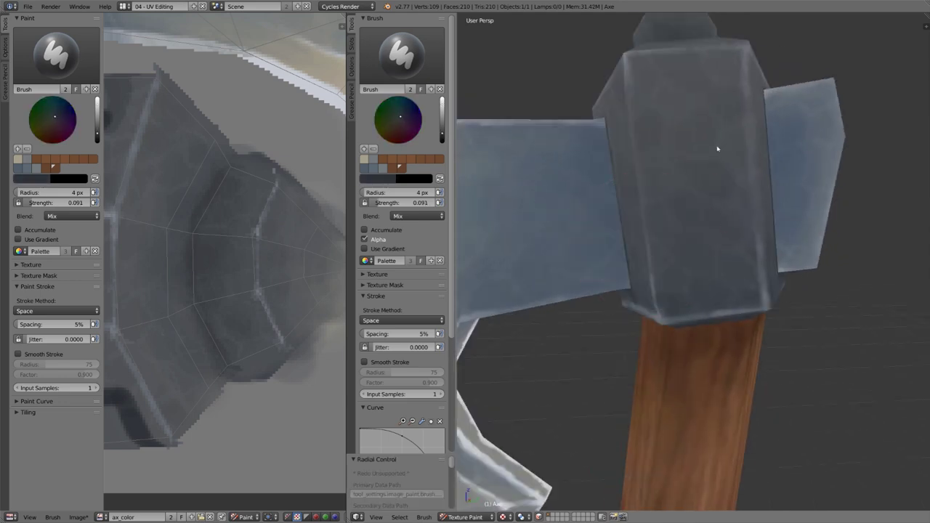
mouse_move(716, 137)
middle_mouse_down()
mouse_move(681, 97)
mouse_move(634, 110)
mouse_move(707, 105)
mouse_move(726, 126)
mouse_move(737, 145)
mouse_move(727, 235)
mouse_move(715, 234)
mouse_move(731, 243)
mouse_move(667, 193)
middle_mouse_up()
key("shift+f")
left_click(674, 102)
key("ctrl+z")
mouse_move(713, 231)
middle_mouse_down()
mouse_move(569, 266)
mouse_move(617, 155)
mouse_move(659, 133)
middle_mouse_up()
mouse_move(717, 214)
middle_mouse_down()
mouse_move(743, 193)
mouse_move(760, 197)
mouse_move(755, 230)
mouse_move(714, 229)
middle_mouse_up()
- Brighten the brush to pale blue-grey and paint highlights beside the collar's dents with a 4 px brush at strength 0.164
left_click_drag(442, 134, 443, 111)
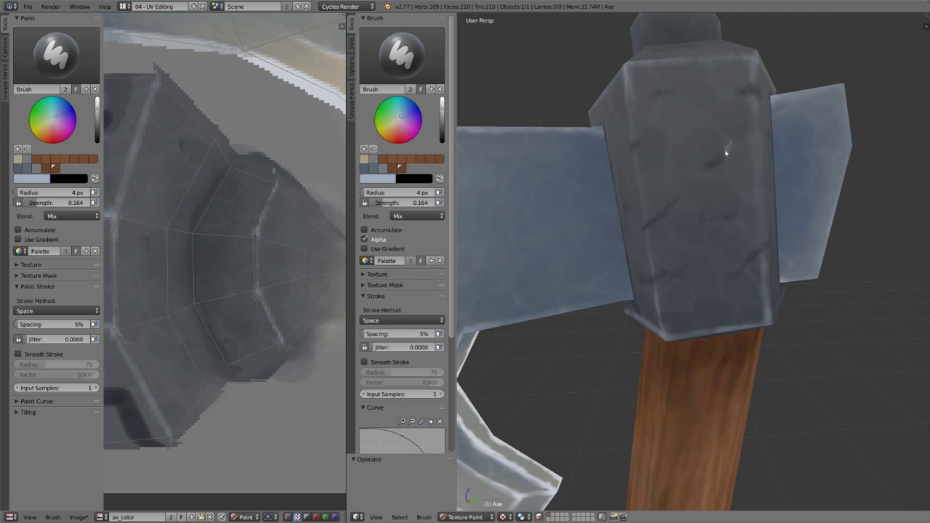
middle_click_drag(715, 168, 687, 207)
left_click_drag(662, 230, 693, 203)
middle_click_drag(694, 203, 738, 240)
left_click_drag(737, 251, 702, 268)
left_click_drag(734, 252, 748, 256)
middle_click_drag(744, 261, 698, 252)
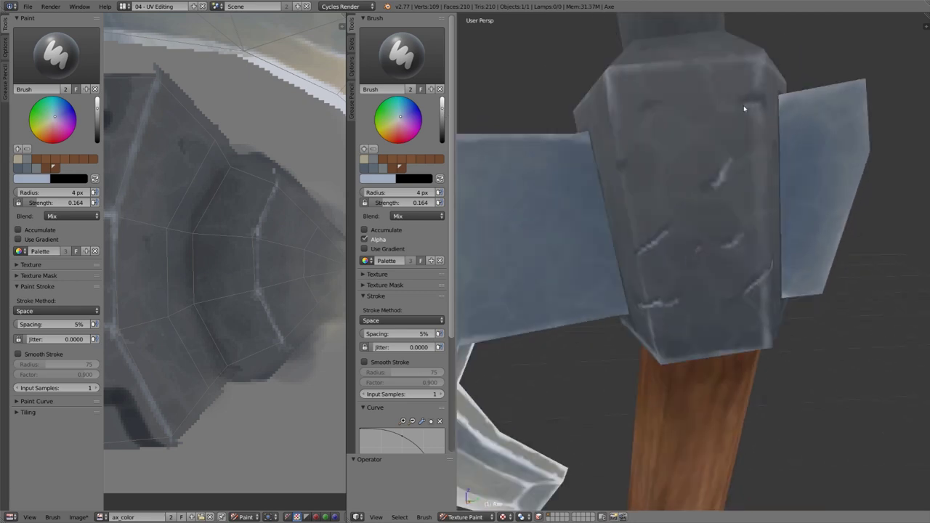
mouse_move(744, 109)
middle_mouse_down()
mouse_move(691, 200)
mouse_move(730, 236)
mouse_move(776, 150)
mouse_move(737, 141)
mouse_move(722, 208)
middle_mouse_up()
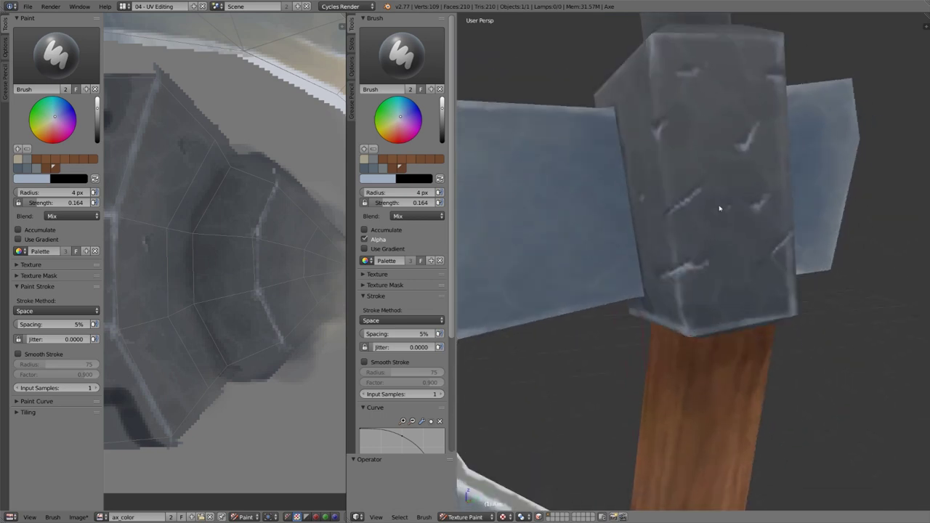
- Lower the strength to 0.048 and add faint pale highlights around the collar's dents and edges
key("shift+f")
left_click(709, 204)
middle_click_drag(777, 69, 722, 212)
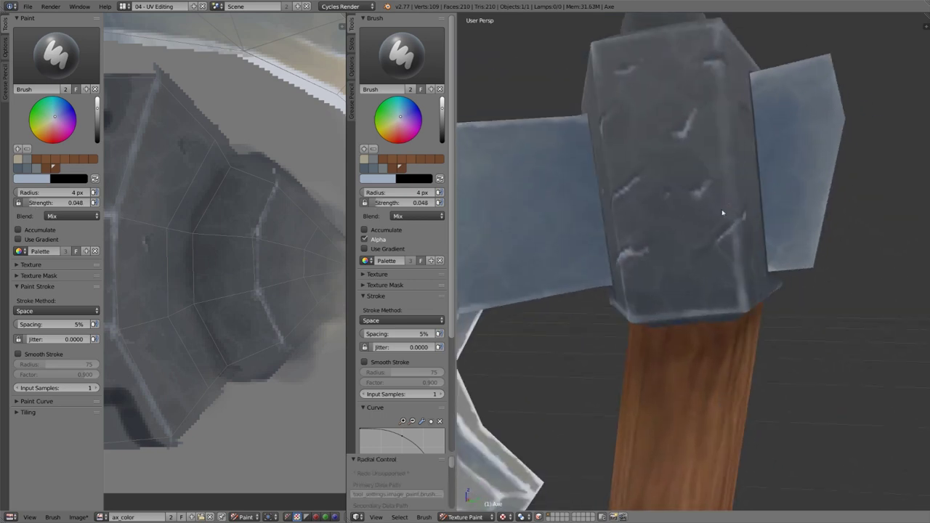
mouse_move(617, 304)
middle_mouse_down()
mouse_move(716, 291)
mouse_move(711, 198)
middle_mouse_up()
- Soften the collar's dents with sampled dark greys, using a 4 px brush at strengths 0.048 and 0.151
key("s")
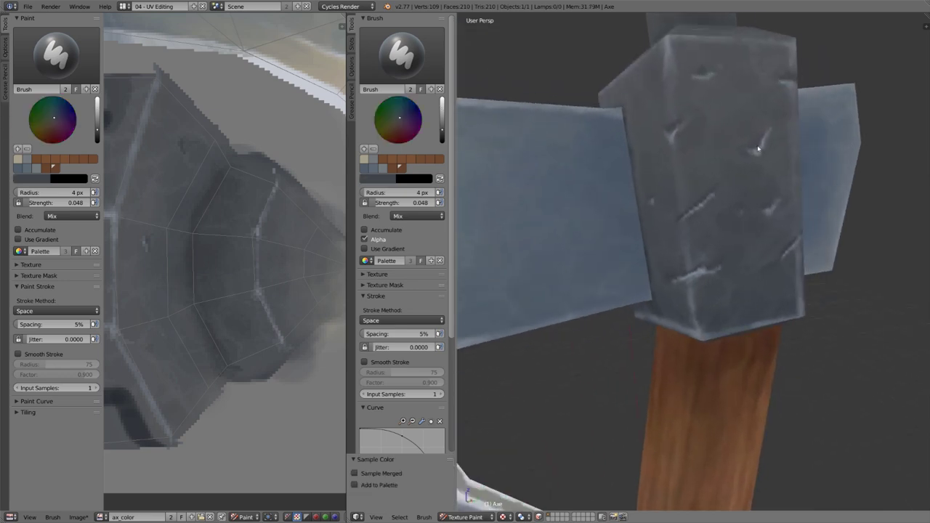
key("shift+f")
left_click(766, 137)
key("s")
middle_click_drag(794, 246, 752, 228)
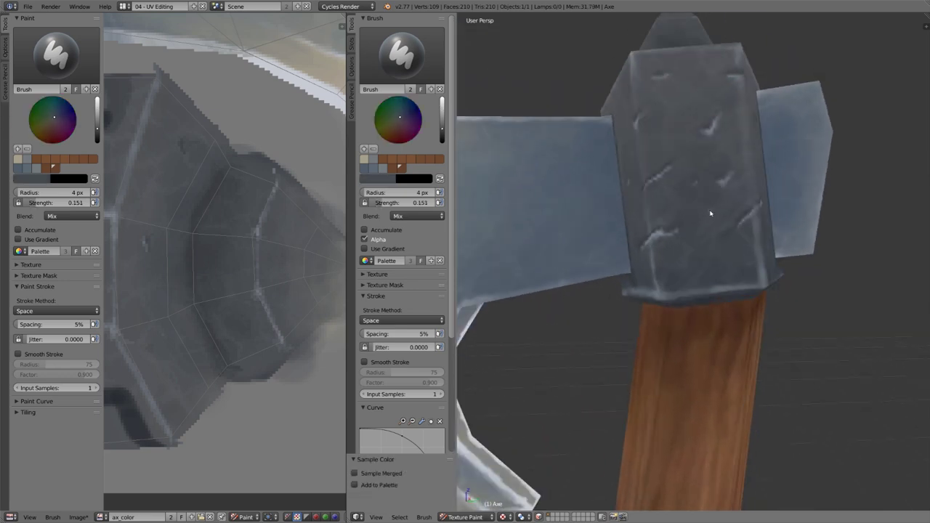
- Touch up the scratches on the collar's front face with sampled greys at strength 0.308
key("shift+f")
left_click(664, 241)
key("s")
left_click_drag(736, 279, 727, 284)
key("s")
key("s")
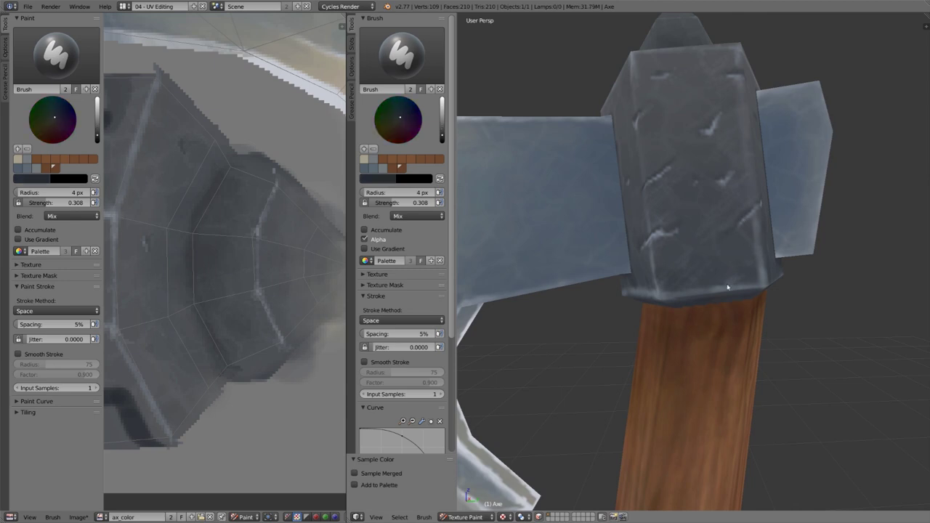
- Add further dark dents to the collar's front and top faces with sampled greys, using the 4 px brush at strength 0.308
middle_click_drag(749, 209, 704, 237)
key("s")
key("s")
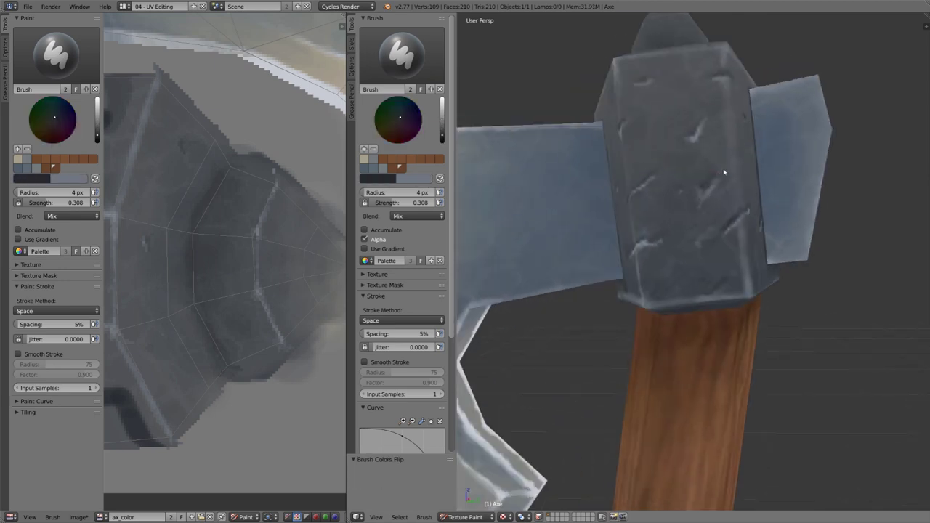
key("s")
key("s")
middle_click_drag(699, 129, 634, 274)
left_click_drag(633, 276, 635, 272)
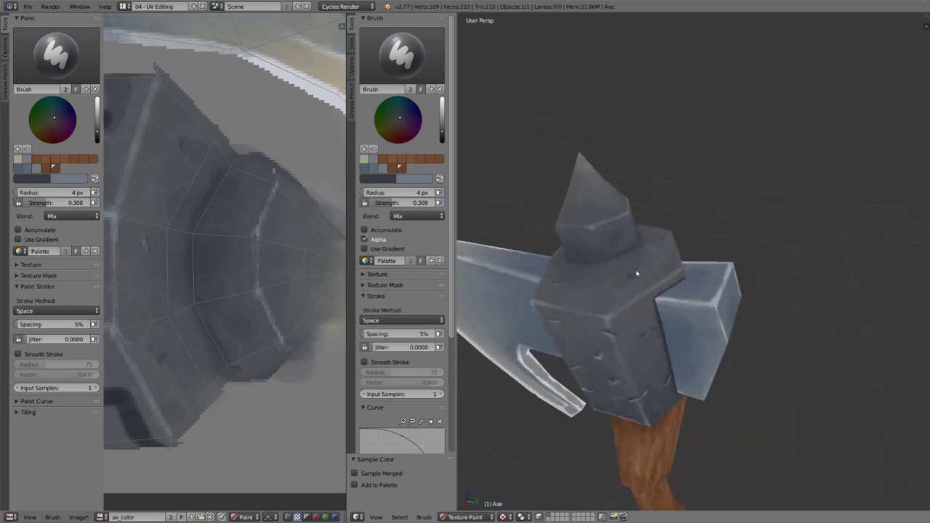
- Paint a small dark dent with a pale highlight across the spike's ridge, using the 4 px brush at strength 0.308
key("x")
middle_click_drag(635, 272, 665, 214)
left_click_drag(649, 194, 651, 213)
key("s")
key("x")
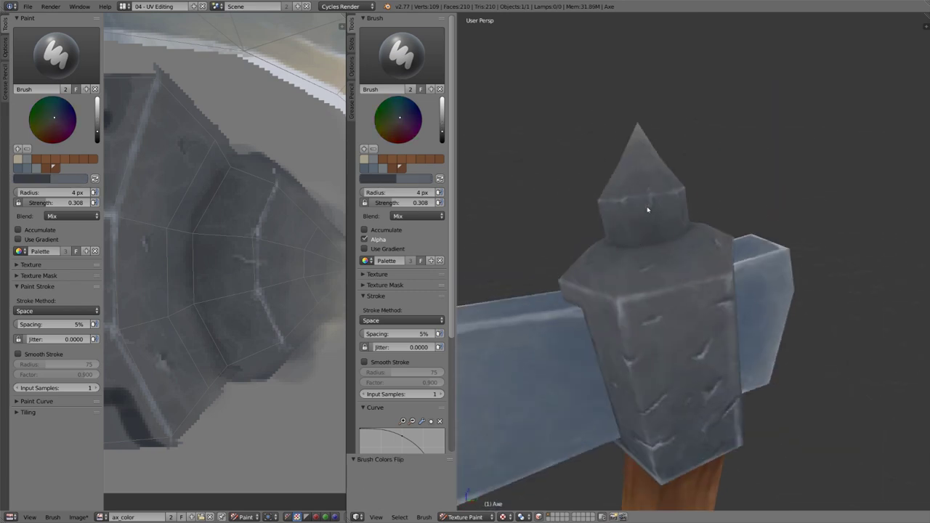
key("s")
key("x")
middle_click_drag(659, 234, 638, 222)
left_click_drag(686, 236, 690, 239)
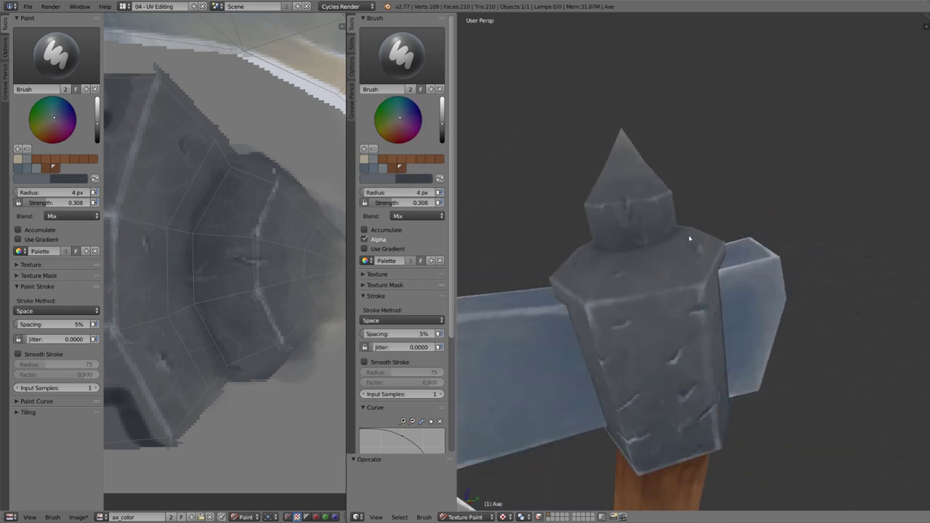
- Extend the dent on the spike with further fine dark cracks at strength 0.308
mouse_move(690, 239)
middle_mouse_down()
mouse_move(681, 185)
mouse_move(725, 223)
middle_mouse_up()
key("x")
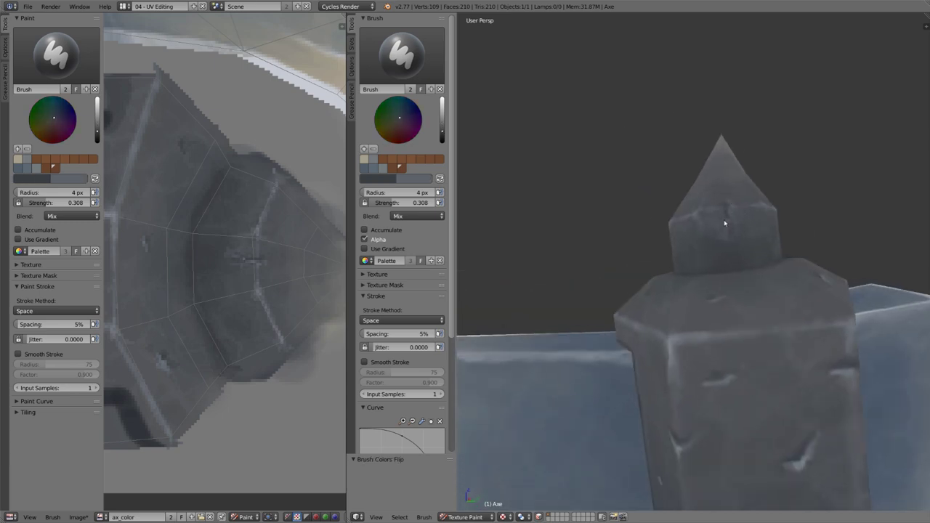
middle_click_drag(718, 262, 678, 176)
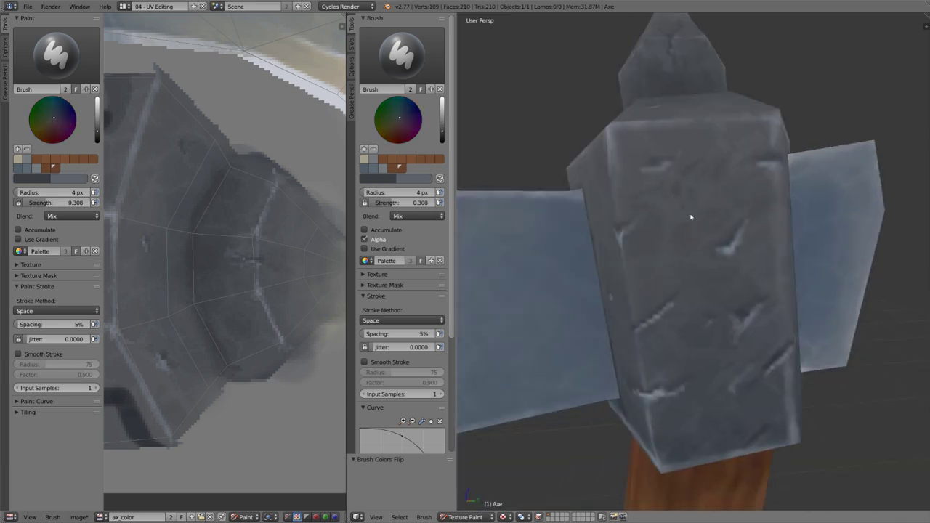
middle_click_drag(691, 216, 645, 340)
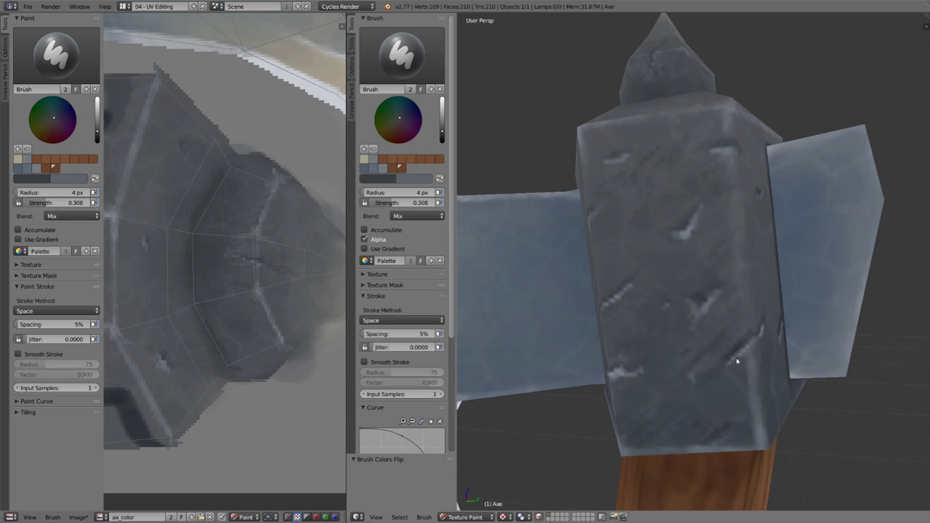
middle_click_drag(737, 361, 717, 217)
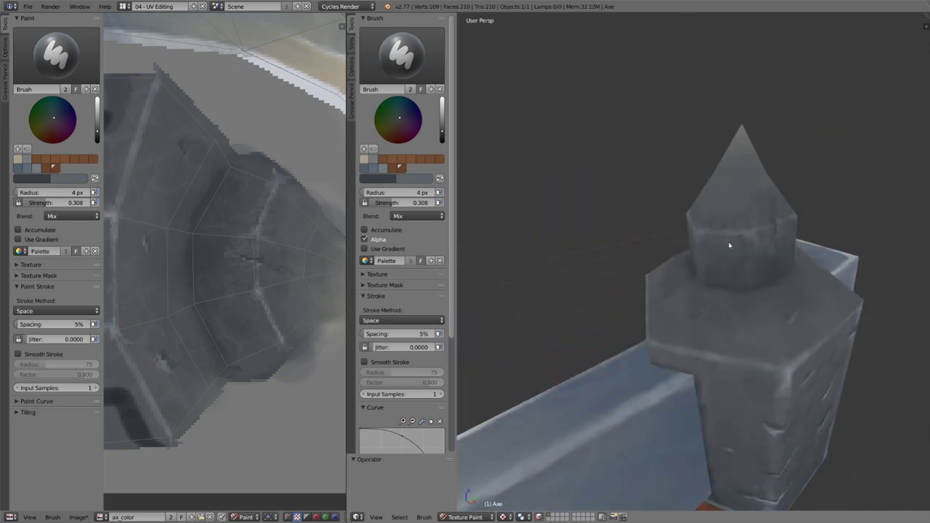
- Add soft scratches around the spike's ridge with sampled greys at strengths 0.153 and 0.163
mouse_move(815, 181)
middle_mouse_down()
mouse_move(598, 237)
mouse_move(751, 202)
mouse_move(760, 152)
middle_mouse_up()
key("s")
key("shift+f")
left_click(752, 150)
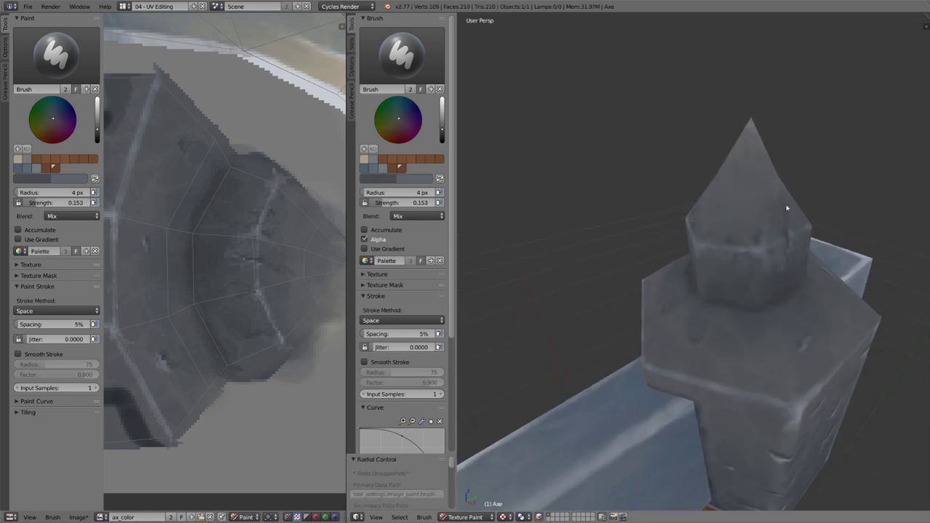
middle_click_drag(787, 205, 720, 161)
key("shift+f")
left_click(715, 204)
key("s")
mouse_move(665, 203)
middle_mouse_down()
mouse_move(734, 196)
mouse_move(807, 260)
middle_mouse_up()
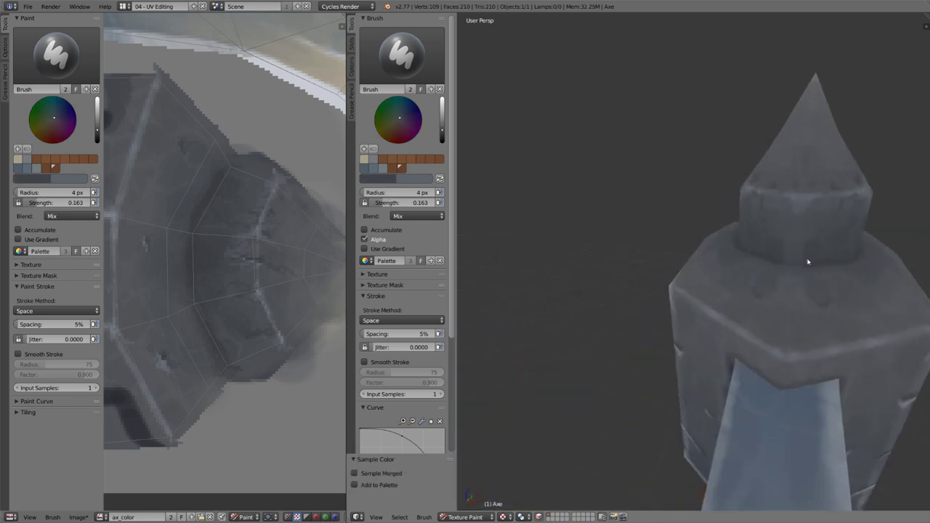
- Touch up the marks on the collar's top and side faces with sampled greys, raising the strength to 0.333
middle_click_drag(868, 280, 769, 303)
key("shift+f")
left_click(725, 347)
mouse_move(724, 346)
middle_mouse_down()
mouse_move(720, 364)
mouse_move(729, 338)
mouse_move(716, 286)
mouse_move(762, 273)
mouse_move(825, 343)
mouse_move(690, 266)
mouse_move(778, 266)
mouse_move(734, 243)
mouse_move(749, 257)
mouse_move(635, 313)
mouse_move(617, 206)
mouse_move(581, 221)
middle_mouse_up()
key("shift+f")
left_click(576, 221)
middle_click_drag(603, 272, 623, 287)
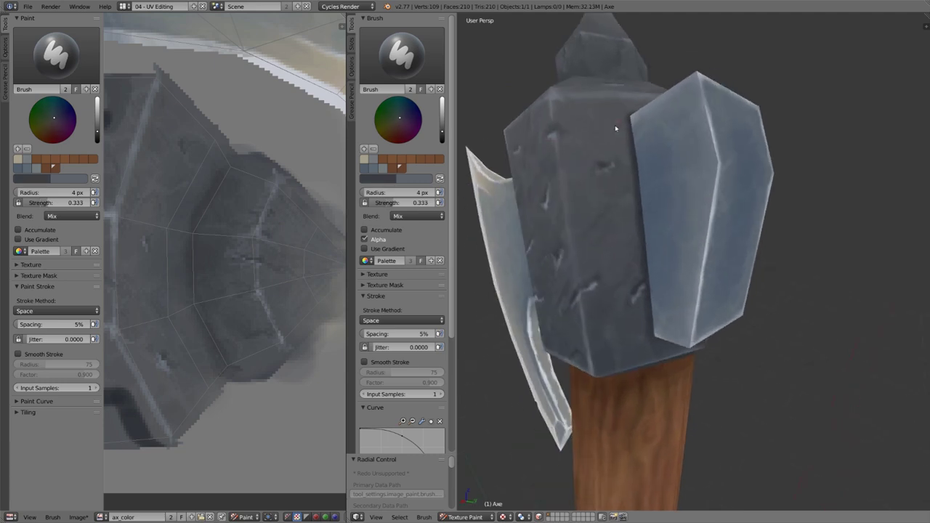
middle_click_drag(642, 143, 683, 290)
key("s")
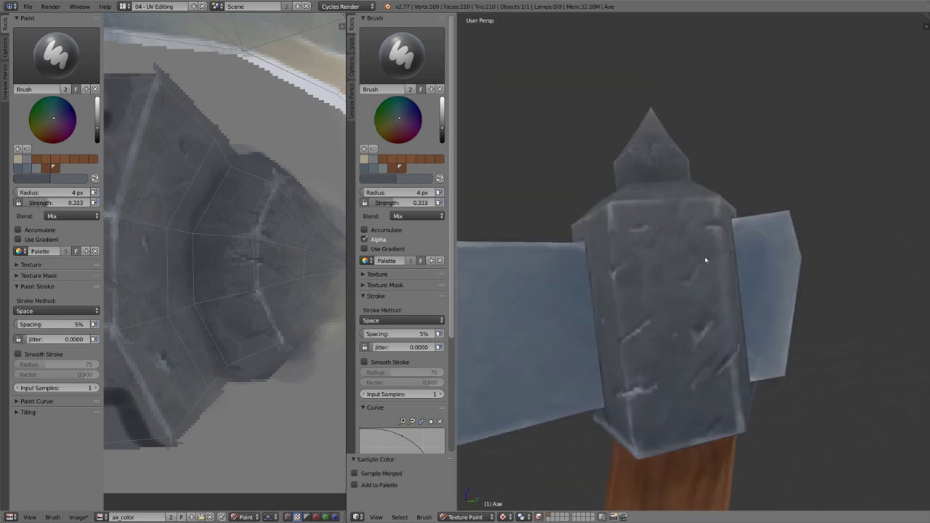
- Paint a dark notch into the cutting edge near the blade's lower tip, using sampled colours at strength 0.333
scroll(705, 260, "down", 3)
middle_click_drag(705, 260, 872, 181, "shift")
key("s")
key("x")
key("x")
middle_click_drag(712, 461, 685, 259, "shift")
scroll(685, 259, "up", 3)
left_click(627, 154)
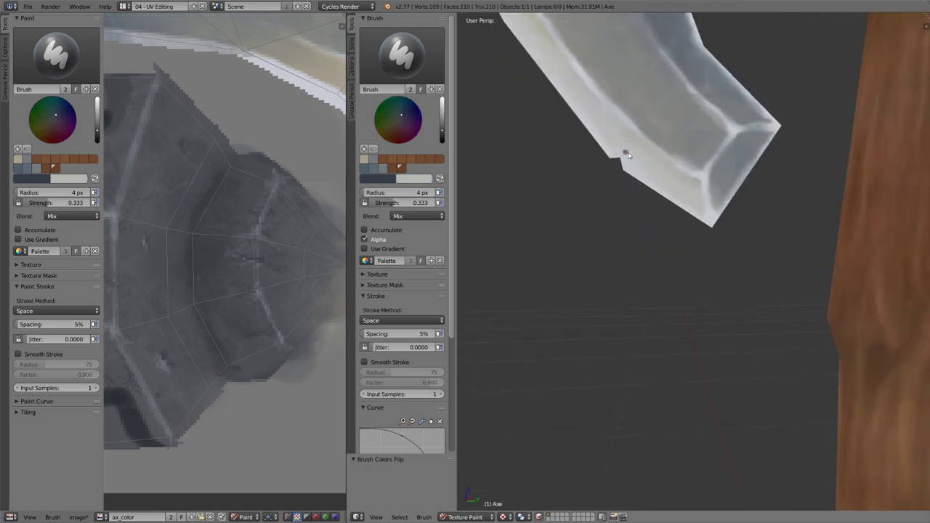
left_click(629, 155)
mouse_move(626, 166)
left_mouse_down()
mouse_move(636, 130)
mouse_move(656, 129)
mouse_move(619, 155)
mouse_move(661, 126)
mouse_move(636, 142)
mouse_move(628, 166)
mouse_move(666, 126)
left_mouse_up()
key("x")
key("s")
- Refine the lower-tip notch with dark and pale sampled colours, using a 7 px brush and lowering the strength to 0.076
middle_click_drag(745, 136, 740, 141)
key("s")
left_click_drag(628, 144, 649, 129)
mouse_move(641, 131)
left_mouse_down()
mouse_move(616, 157)
mouse_move(632, 139)
left_mouse_up()
key("x")
key("shift+f")
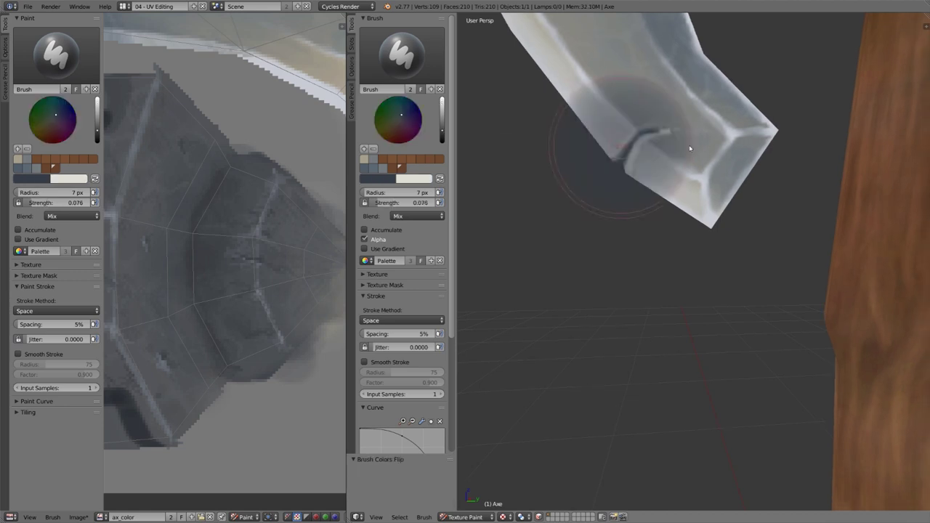
left_click(686, 147)
- Add a second highlighted crack and a small nick farther up the cutting edge, with the 7 px brush at strength 0.115
mouse_move(571, 88)
left_mouse_down()
mouse_move(608, 31)
mouse_move(587, 70)
mouse_move(605, 59)
mouse_move(585, 71)
left_mouse_up()
key("x")
middle_click_drag(584, 71, 749, 223)
key("x")
key("x")
left_click_drag(731, 221, 740, 215)
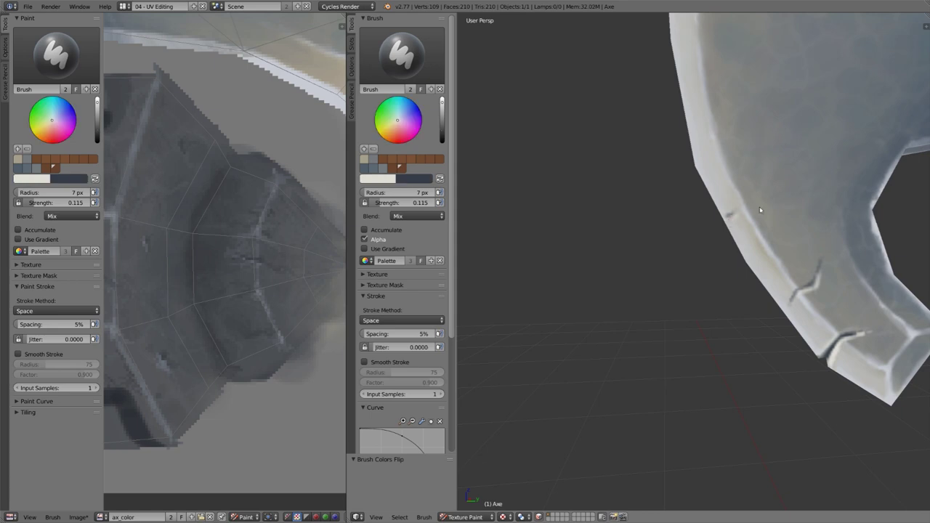
key("x")
- Paint dark nicks along the upper cutting edge, on the blade's face and on its neck at strength 0.115
middle_click_drag(759, 206, 729, 330, "shift")
mouse_move(665, 193)
left_mouse_down()
mouse_move(689, 182)
mouse_move(665, 193)
left_mouse_up()
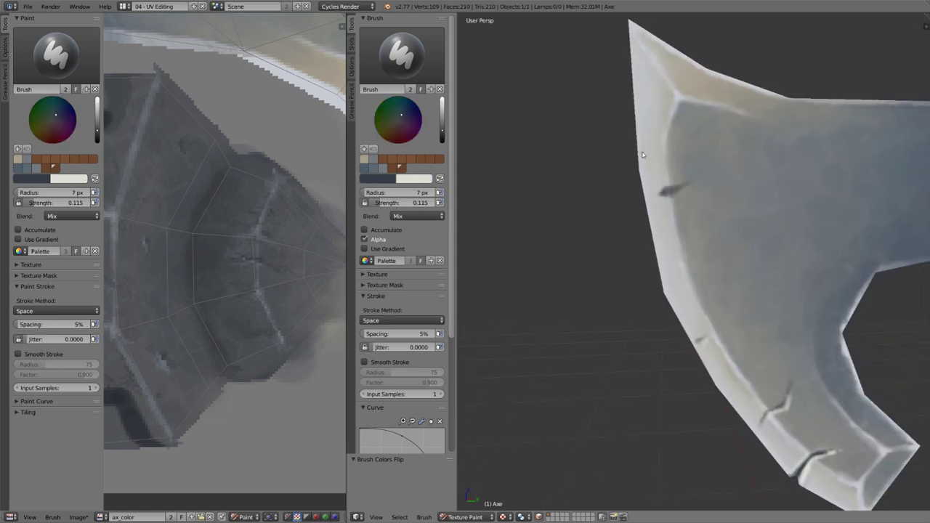
mouse_move(669, 120)
middle_mouse_down()
mouse_move(858, 182)
mouse_move(705, 187)
middle_mouse_up()
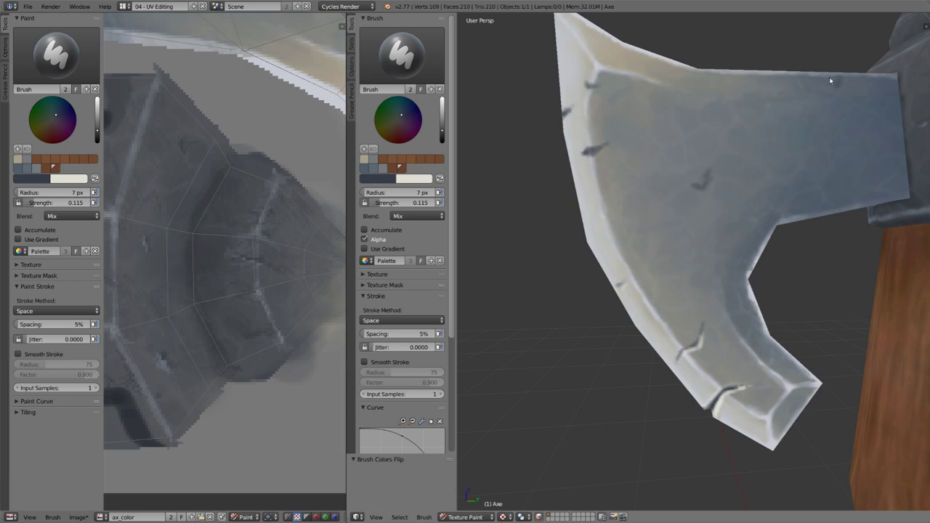
- Add pale highlights beside the upper cutting-edge nicks and the dent on the blade's face
key("x")
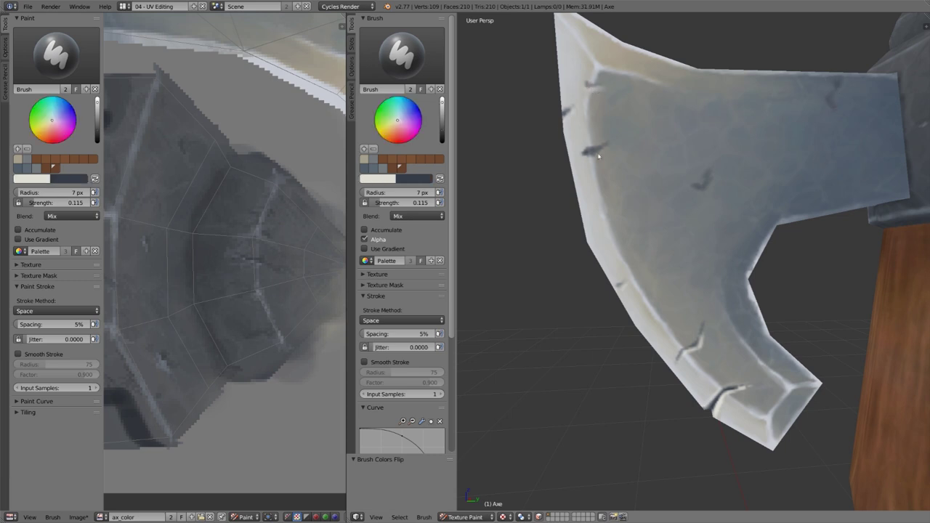
left_click_drag(586, 153, 614, 144)
key("shift+f")
left_click_drag(712, 179, 723, 170)
left_click(761, 188)
key("x")
key("f")
left_click(730, 187)
- Rework the dent on the blade's face with sampled blue-grey and a pale highlight, using the 7 px brush at strength 0.121
key("s")
key("shift+f")
key("x")
scroll(718, 184, "up", 2)
key("f")
left_click(706, 149)
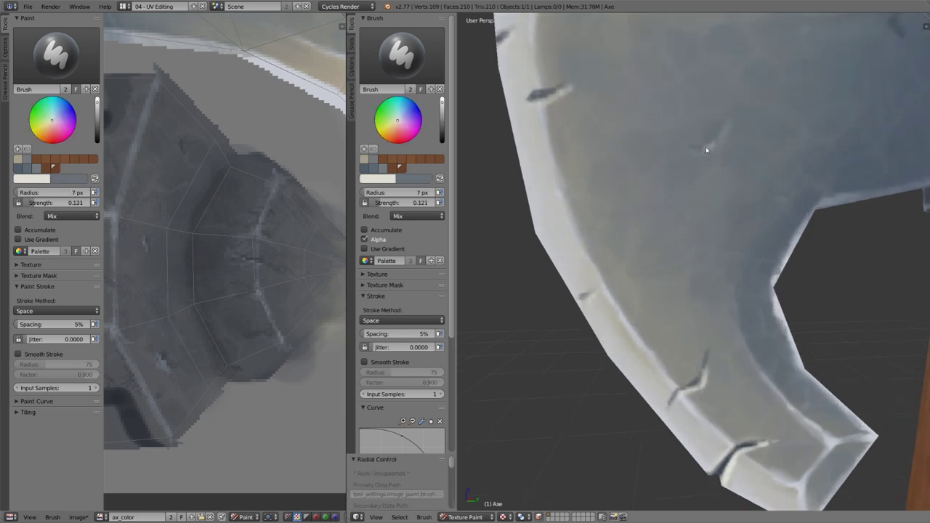
left_click_drag(723, 132, 705, 152)
- Blend the face dent into the surrounding metal with sampled blue-grey, using 25 px at strength 0.121 and 41 px at 0.087
key("s")
key("shift+f")
key("f")
left_click(715, 125)
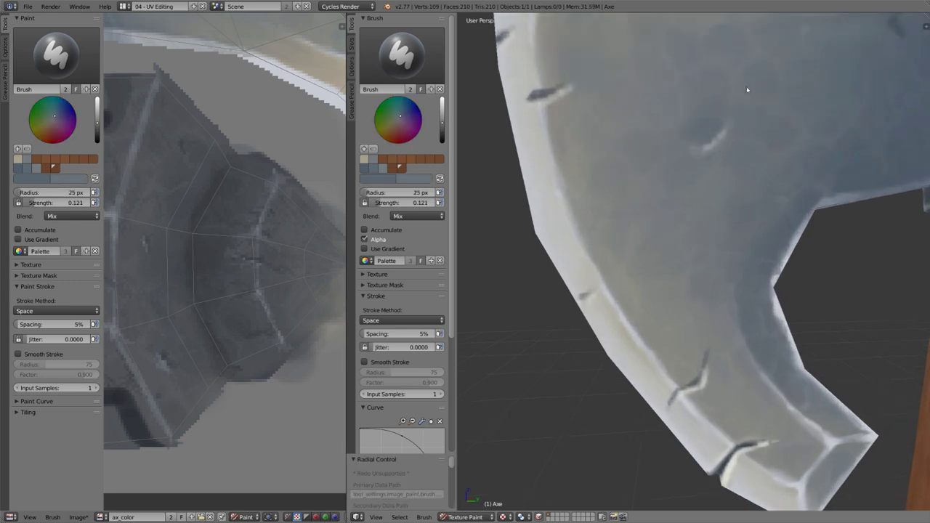
left_click(710, 149)
key("shift+f")
left_click(705, 150)
scroll(727, 163, "down", 2)
middle_click_drag(760, 174, 771, 214, "shift")
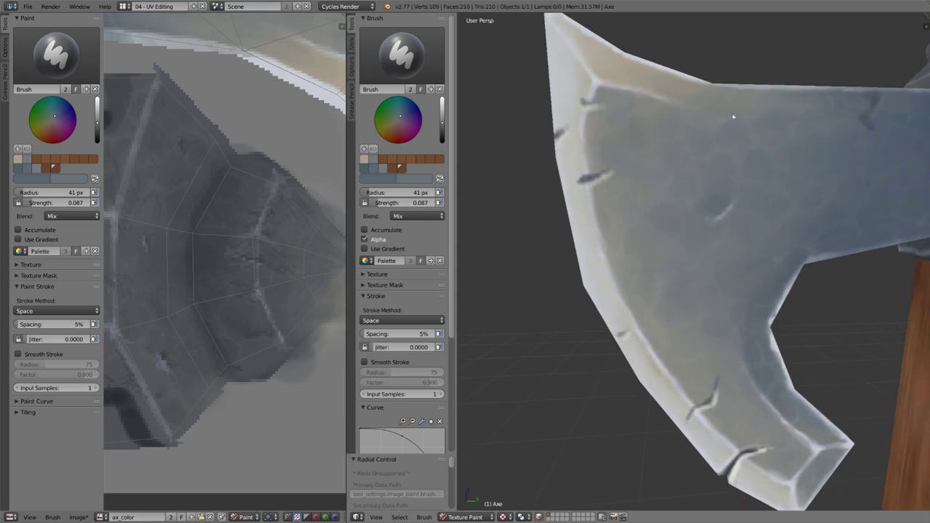
- Blend sampled blue-grey across the upper part of the blade's face with the 41 px brush at strength 0.087
mouse_move(731, 119)
left_mouse_down()
mouse_move(612, 114)
mouse_move(758, 157)
left_mouse_up()
key("s")
key("s")
middle_click_drag(724, 214, 585, 326, "shift")
- Define the crack on the blade's neck with sampled dark and pale tones, using a 7 px brush at strengths 0.087 and 0.127
key("f")
left_click(744, 253)
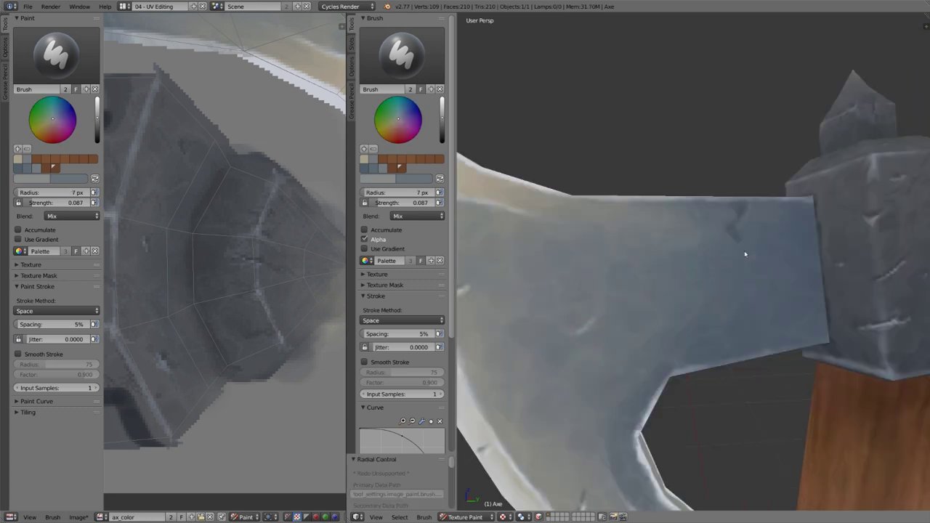
key("shift+f")
left_click(738, 242)
mouse_move(745, 213)
middle_mouse_down()
mouse_move(782, 270)
mouse_move(775, 253)
mouse_move(775, 274)
mouse_move(771, 251)
middle_mouse_up()
key("x")
key("s")
key("shift+f")
left_click(760, 273)
left_click_drag(768, 251, 778, 265)
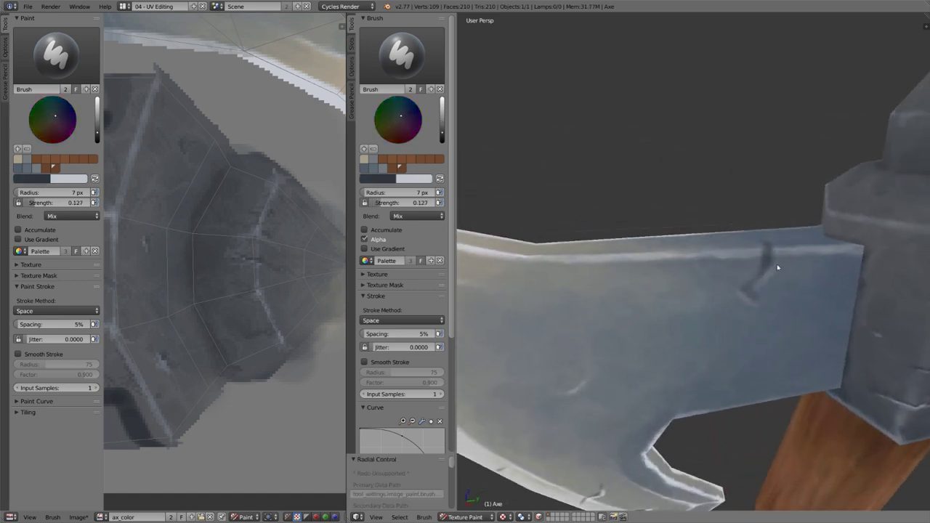
- Darken the neck crack and carry it over the blade's upper edge with the 7 px brush
middle_click_drag(778, 266, 767, 261)
key("x")
left_click_drag(764, 260, 769, 284)
middle_click_drag(772, 277, 772, 245)
left_click_drag(772, 243, 757, 261)
- Touch up the neck crack and the blade's upper bevel with sampled blue-greys at strength 0.230
key("s")
mouse_move(760, 232)
middle_mouse_down()
mouse_move(703, 203)
mouse_move(830, 243)
mouse_move(756, 245)
mouse_move(743, 293)
middle_mouse_up()
key("shift+f")
left_click(745, 244)
key("s")
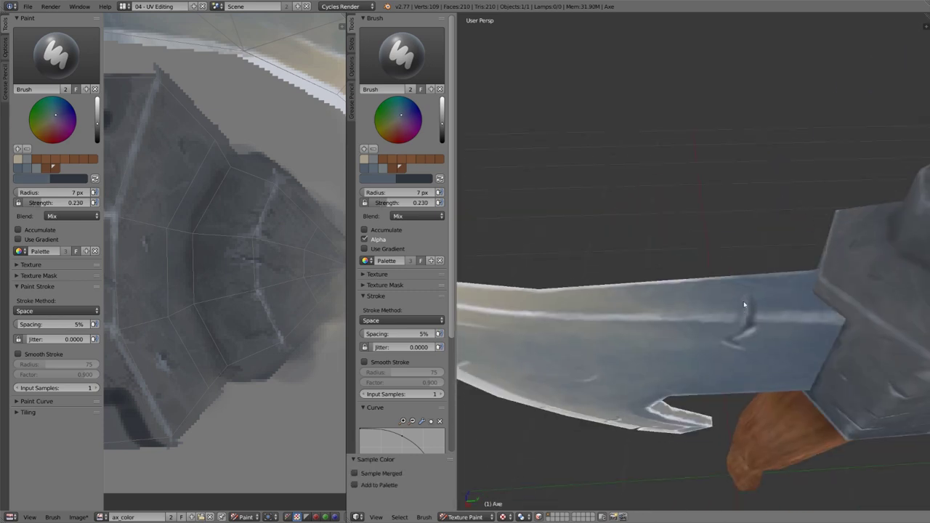
key("s")
left_click_drag(683, 293, 632, 288)
key("s")
mouse_move(712, 341)
middle_mouse_down()
mouse_move(751, 380)
mouse_move(765, 210)
mouse_move(753, 208)
middle_mouse_up()
- Paint faint pale lines above the neck's lower edge with a sampled grey, using the 7 px brush at strength 0.066
key("s")
key("shift+f")
left_click(711, 221)
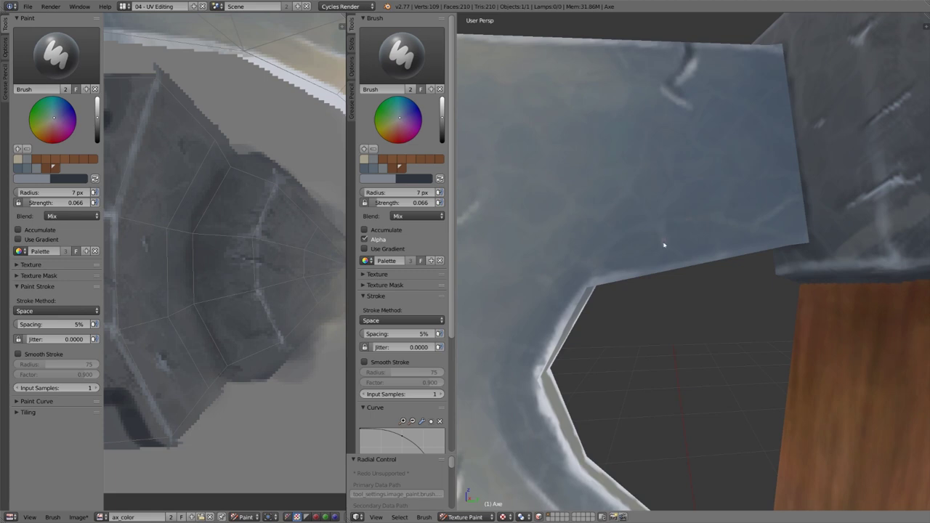
- Shade the neck's lower edge with dark blue-grey, using a 48 px brush at strength 0.044
key("x")
key("f")
left_click(726, 248)
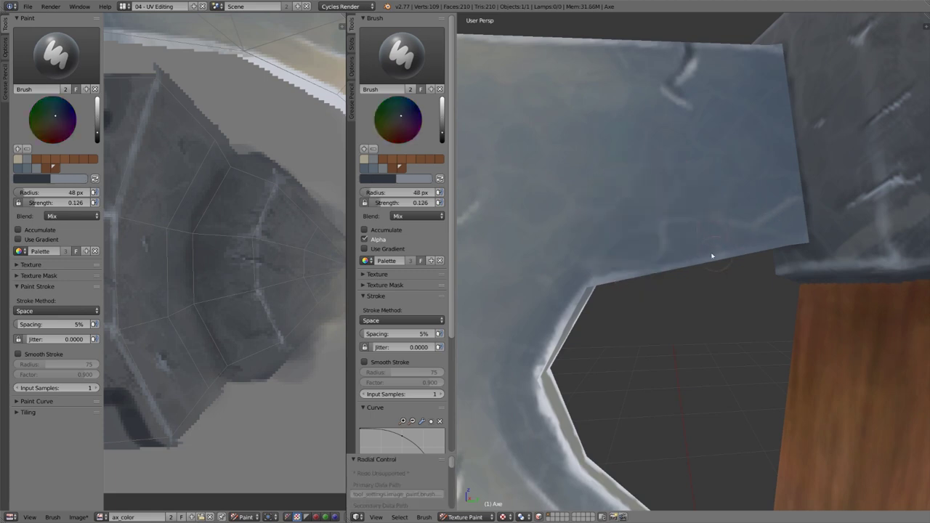
left_click(683, 238)
key("ctrl+z")
key("shift+f")
left_click(748, 238)
left_click_drag(793, 236, 617, 278)
- Darken the blade's neck beside the collar and around the crack with the 48 px brush at strength 0.044
middle_click_drag(723, 305, 736, 218)
mouse_move(676, 216)
left_mouse_down()
mouse_move(754, 203)
mouse_move(614, 226)
left_mouse_up()
middle_click_drag(708, 109, 748, 152)
scroll(748, 151, "down", 2)
left_click_drag(748, 151, 698, 150)
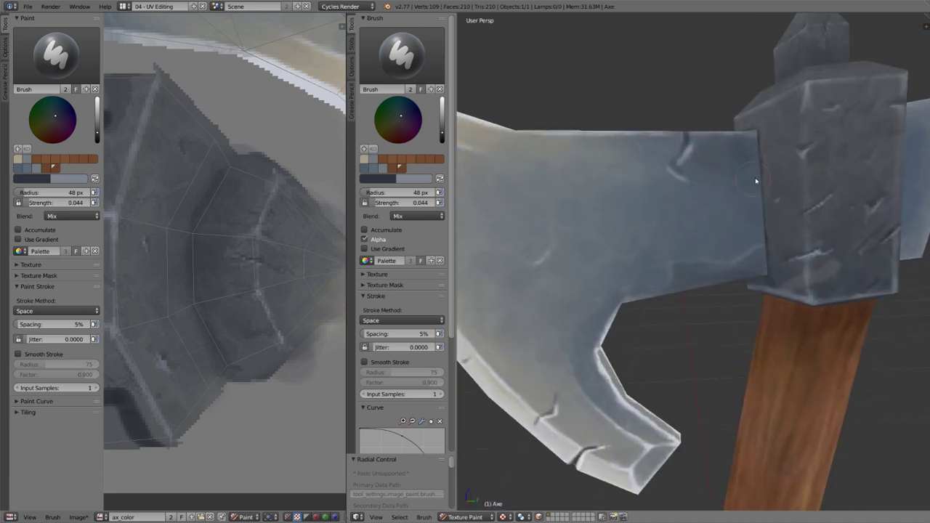
middle_click_drag(776, 185, 804, 193)
- Add thin pale scratches to the middle of the blade's face, using a 5 px brush and raising the strength to 0.145
key("x")
key("f")
left_click(730, 239)
middle_click_drag(559, 238, 703, 235, "shift")
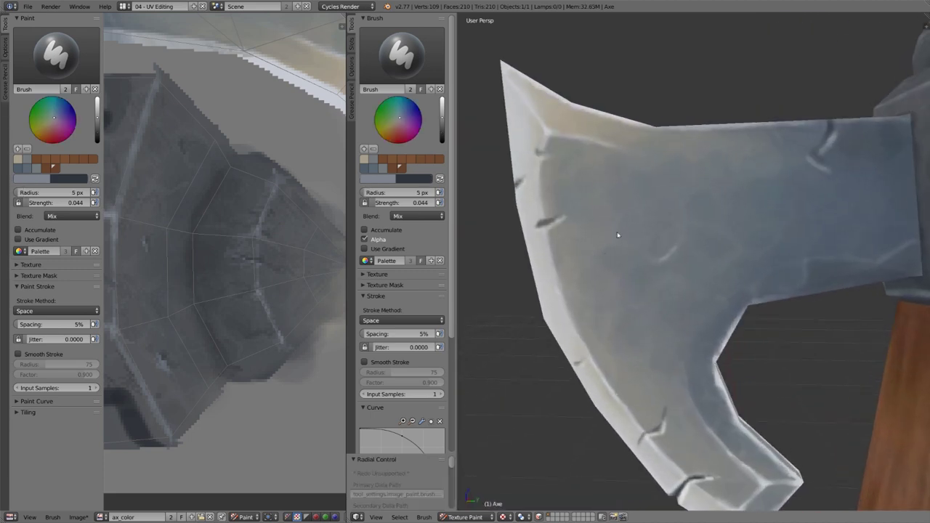
key("shift+f")
left_click(654, 215)
key("s")
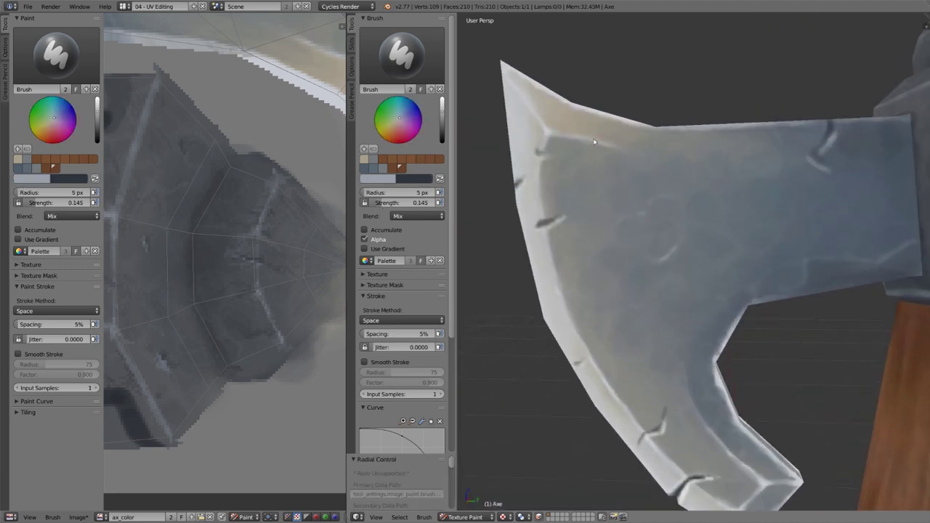
- Draw fine, irregular pale outlines across the blade's upper face with the 5 px brush at strength 0.139
middle_click_drag(594, 141, 602, 135)
key("shift+f")
left_click(607, 139)
key("shift+f")
left_click(598, 141)
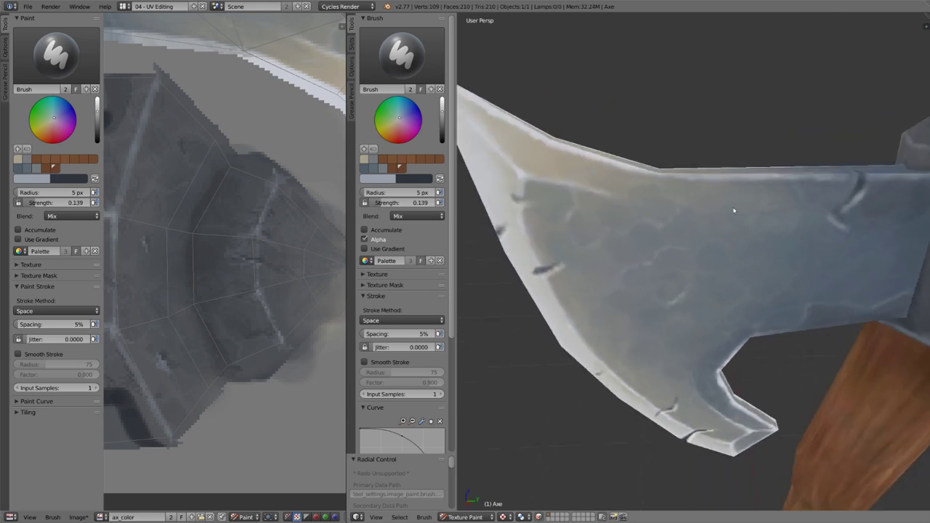
- Shade the patches inside the pale outlines with sampled dark blue-grey, using a 23 px brush at strength 0.072
middle_click_drag(625, 203, 598, 185)
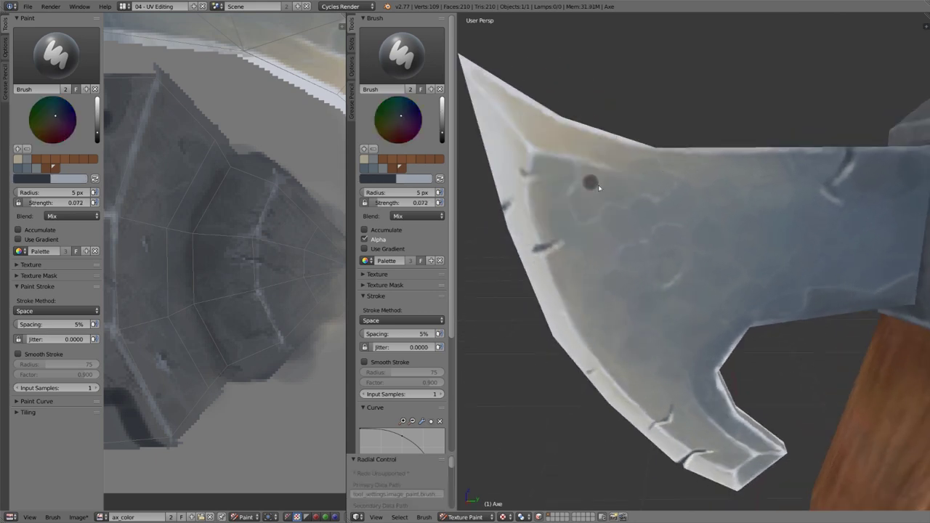
key("s")
mouse_move(583, 208)
left_mouse_down()
mouse_move(637, 188)
mouse_move(676, 190)
left_mouse_up()
scroll(706, 216, "down", 2)
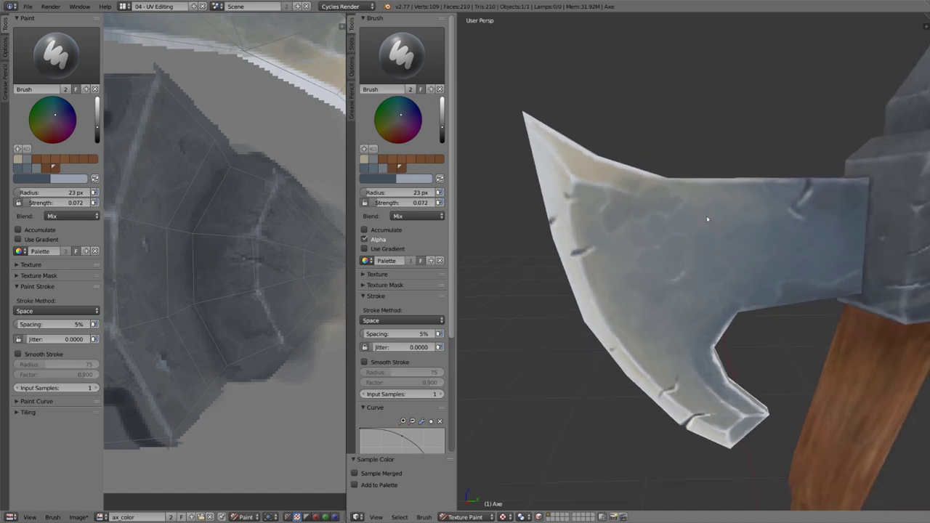
middle_click_drag(707, 218, 690, 239)
left_click_drag(651, 233, 700, 236)
key("s")
key("s")
middle_click_drag(720, 225, 708, 234)
- Soften the pale ridge along the blade's upper edge with sampled light grey, using a 9 px brush at strength 0.072
scroll(701, 231, "up", 1)
key("f")
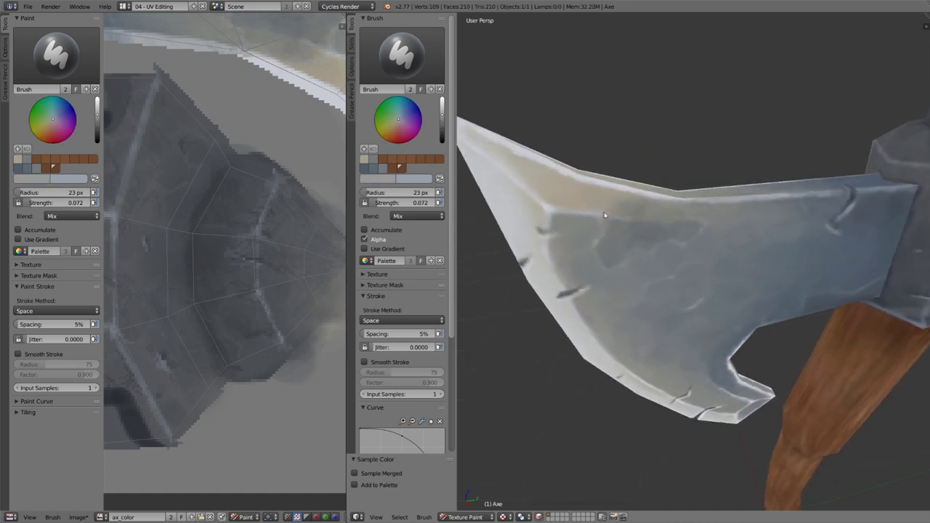
left_click(624, 212)
key("s")
key("s")
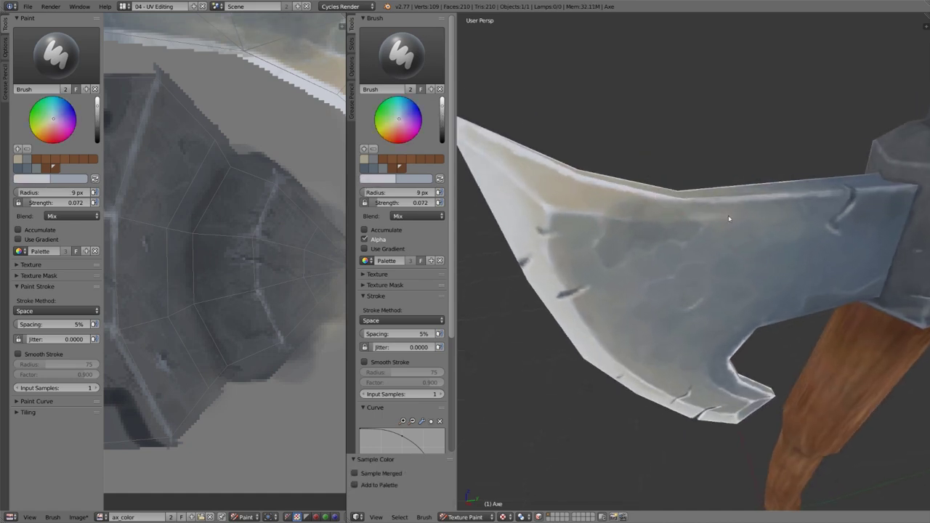
left_click_drag(728, 216, 696, 209)
middle_click_drag(715, 211, 639, 167)
- Blend sampled blue-grey tones over the blade's upper bevel and neck with a 27 px brush at strength 0.097
key("s")
key("shift+f")
left_click(604, 149)
key("f")
left_click(645, 142)
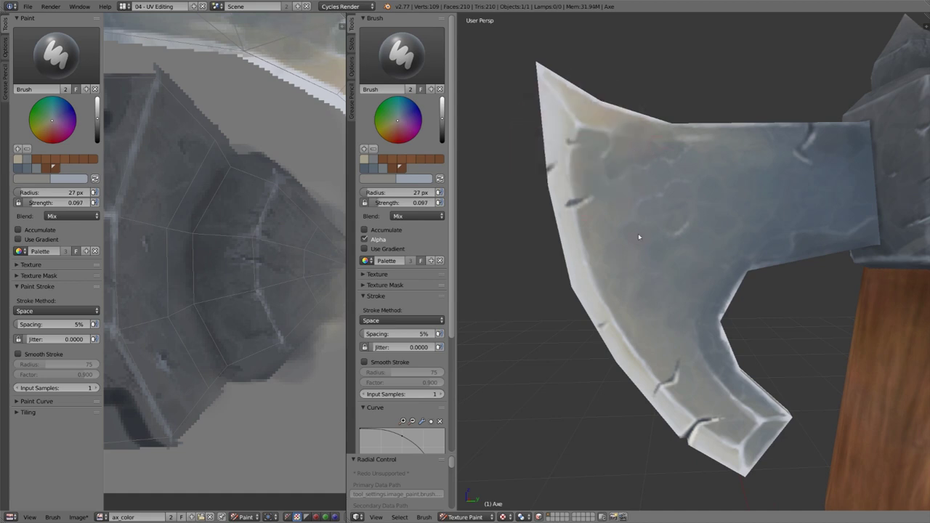
key("s")
mouse_move(814, 249)
middle_mouse_down()
mouse_move(780, 254)
mouse_move(719, 236)
middle_mouse_up()
scroll(720, 236, "up", 1)
key("s")
left_click_drag(683, 207, 699, 207)
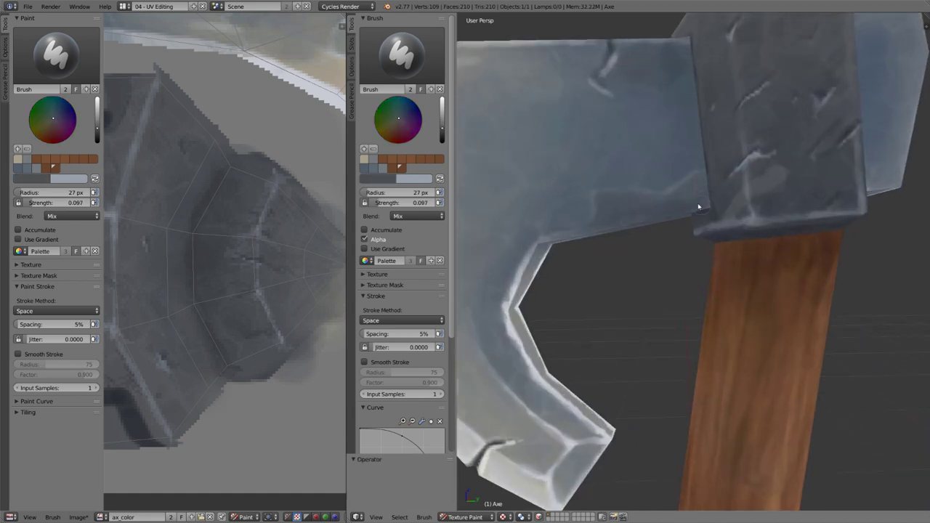
- Break up the smooth ridge highlights at the blade's lower tip, starting with a 13 px brush at strength 0.091
key("s")
middle_click_drag(649, 157, 708, 121)
scroll(723, 94, "up", 3)
key("f")
left_click(726, 252)
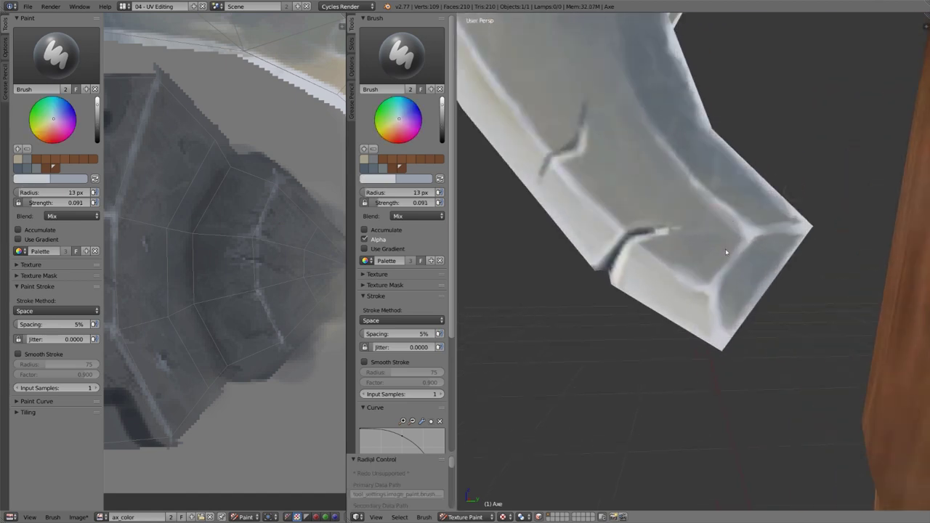
key("f")
left_click(711, 182)
key("shift+f")
left_click(729, 198)
mouse_move(776, 220)
left_mouse_down()
mouse_move(682, 173)
mouse_move(716, 264)
mouse_move(745, 259)
mouse_move(753, 239)
mouse_move(690, 179)
mouse_move(747, 228)
left_mouse_up()
- Rework the lower tip's inner ridges into irregular pale cracks with sampled greys, using a 15 px brush at strength 0.303
key("s")
key("f")
left_click(750, 258)
key("s")
mouse_move(702, 186)
left_mouse_down()
mouse_move(748, 231)
mouse_move(734, 220)
left_mouse_up()
key("s")
- Roughen the pale ridge behind the cutting edge with small chips, using an 8 px brush at strength 0.533
key("shift+f")
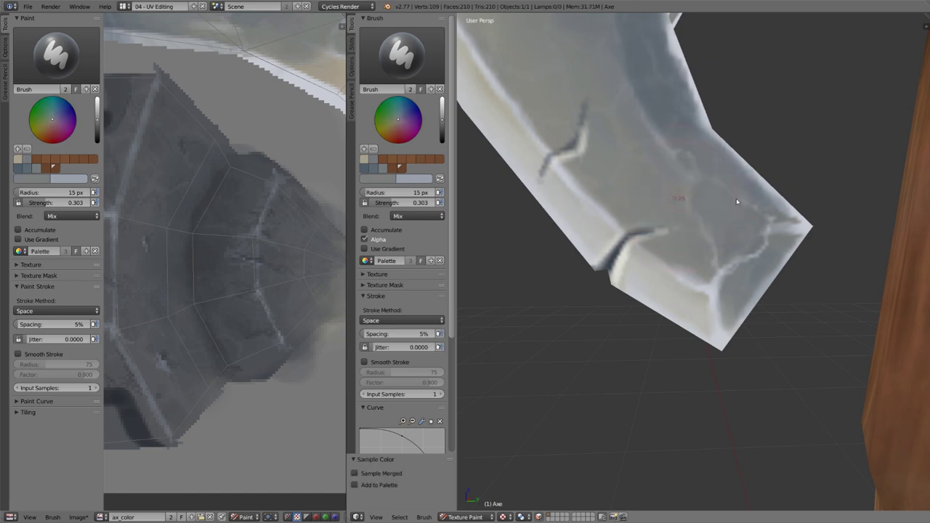
left_click(737, 203)
key("s")
key("shift+f")
left_click(734, 222)
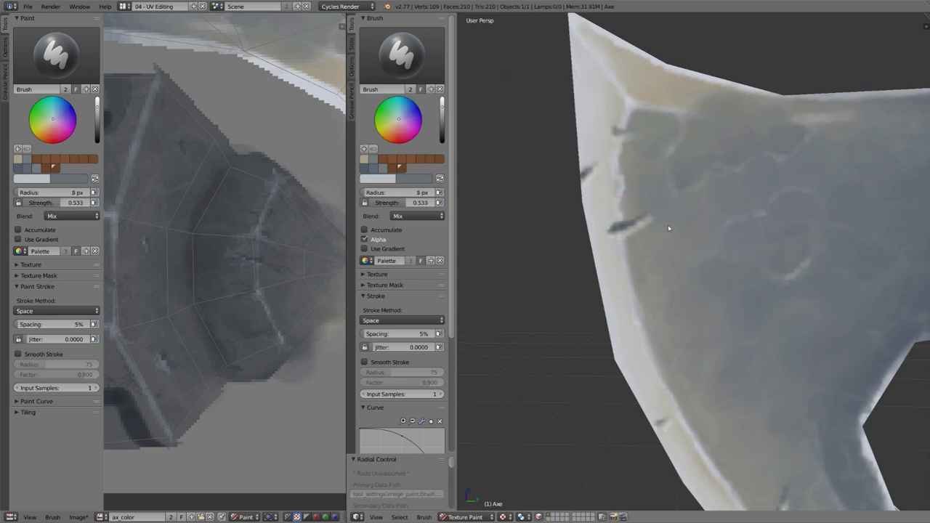
scroll(620, 200, "up", 3)
middle_click_drag(650, 288, 789, 377)
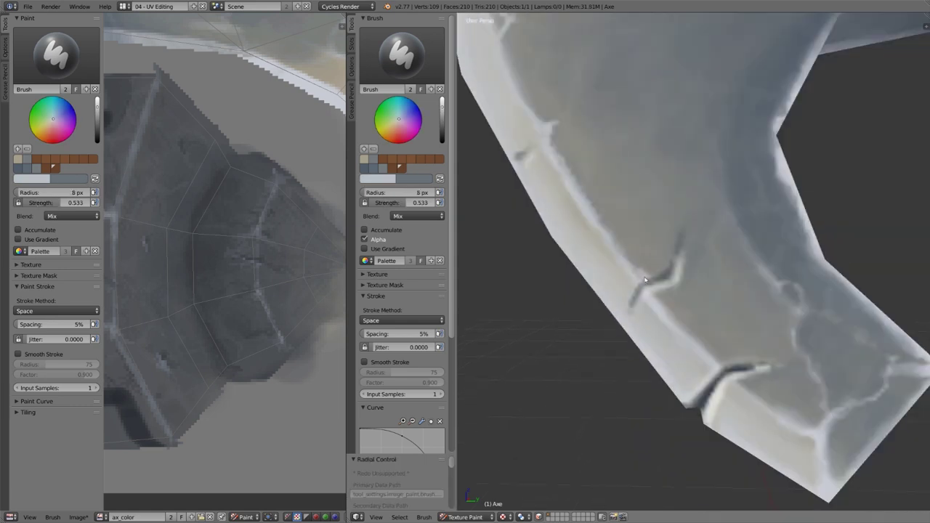
- Refine the chips along the cutting edge's ridge with sampled pale grey, using the 8 px brush at strength 0.958
key("s")
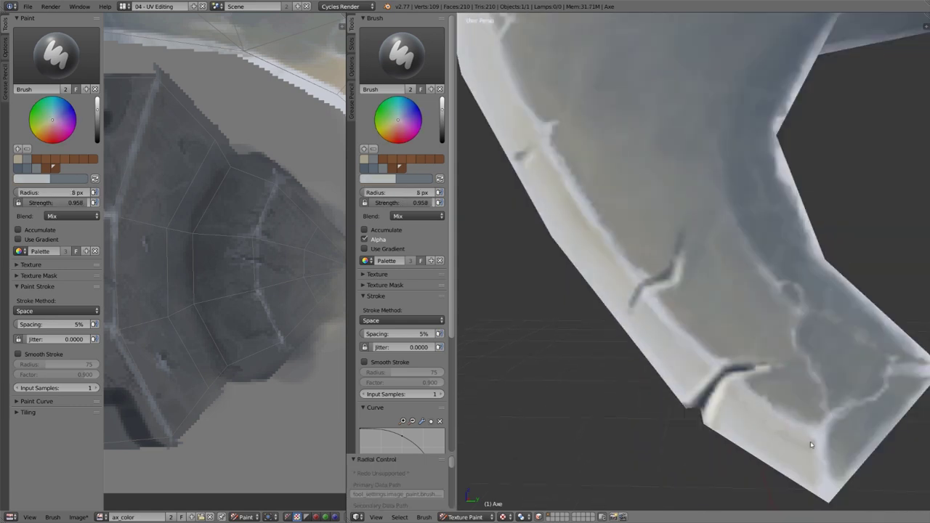
scroll(645, 246, "up", 2)
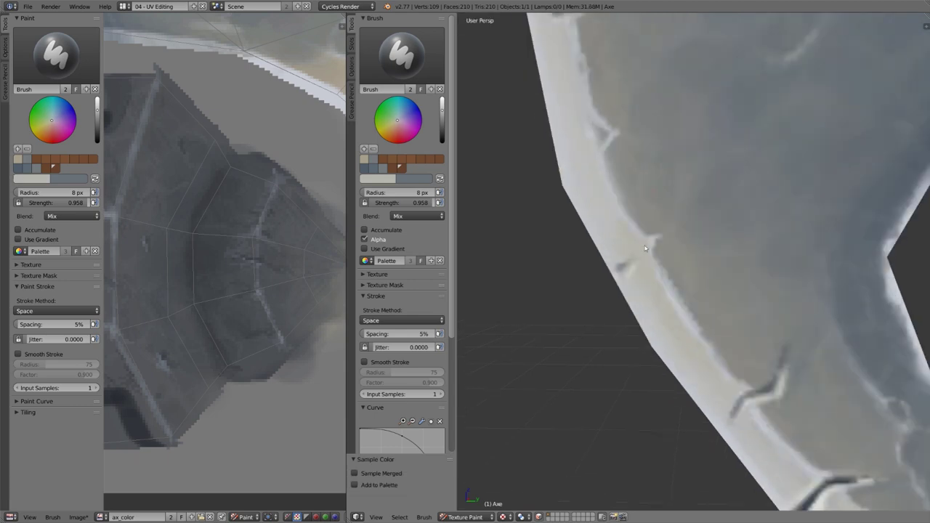
key("shift+f")
left_click(582, 143)
middle_click_drag(593, 192, 600, 282)
scroll(616, 127, "down", 1)
scroll(741, 363, "down", 1)
middle_click_drag(760, 370, 694, 109, "shift")
- Draw faint pale cracks on the blade's neck near the collar with the 8 px brush at strength 0.062
key("shift+f")
left_click(710, 101)
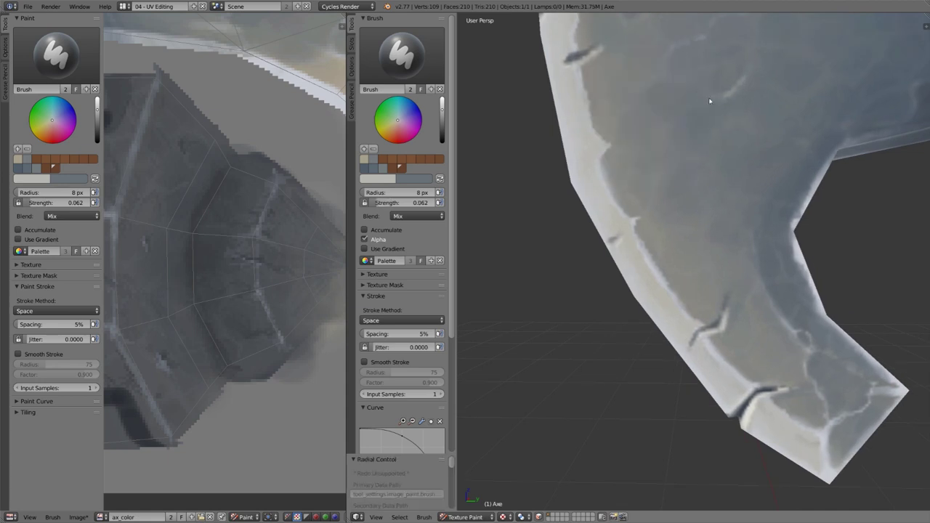
middle_click_drag(757, 251, 716, 213)
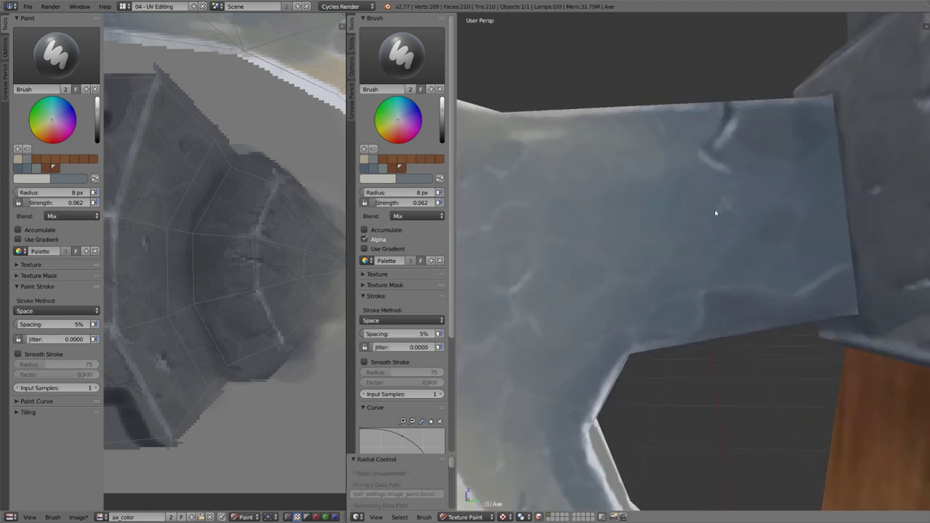
key("s")
scroll(754, 247, "down", 1)
middle_click_drag(754, 248, 557, 298, "shift")
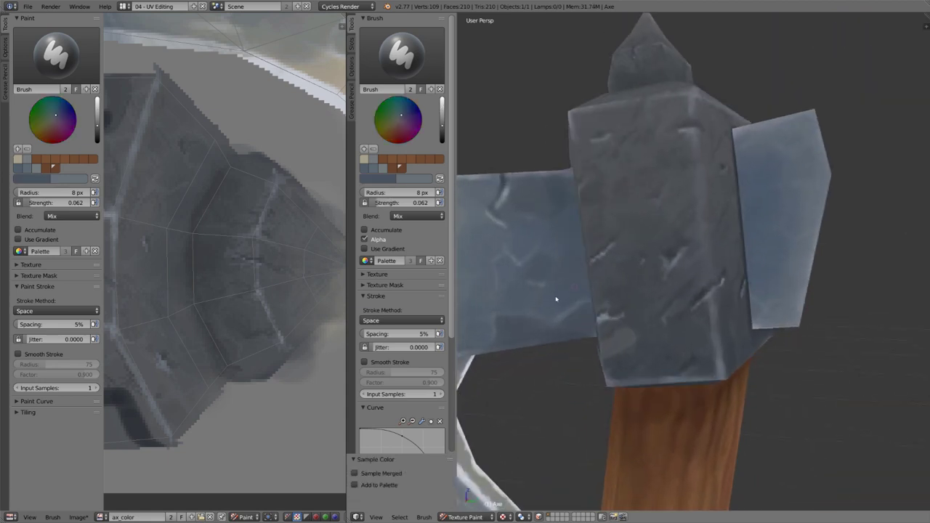
- Shade the areas around the neck's cracks with sampled blue-greys, using a 15 px brush at strength 0.062
key("f")
left_click(564, 296)
key("s")
key("x")
key("s")
key("f")
left_click(642, 226)
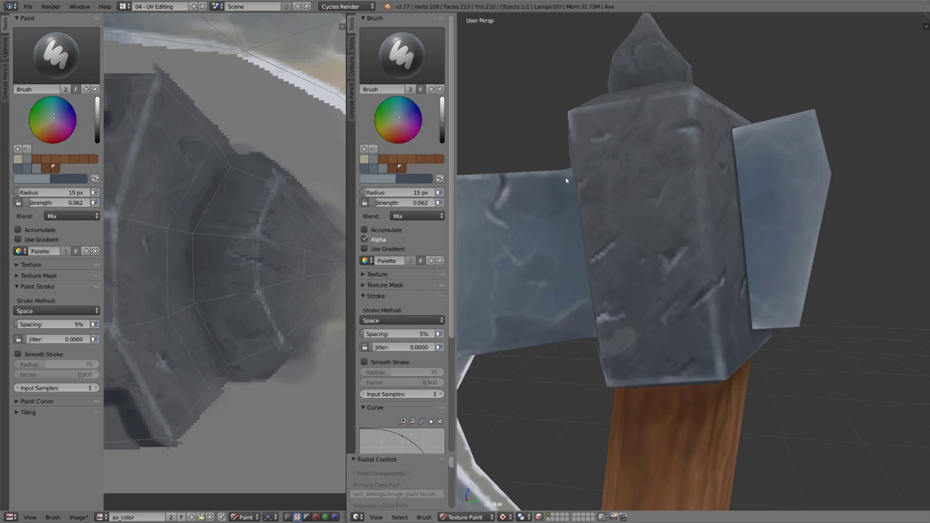
- Paint pale cracks and small marks on the side of the block behind the collar with an 8 px brush, raising the strength to 0.339
key("s")
middle_click_drag(792, 158, 762, 173)
key("x")
key("shift+f")
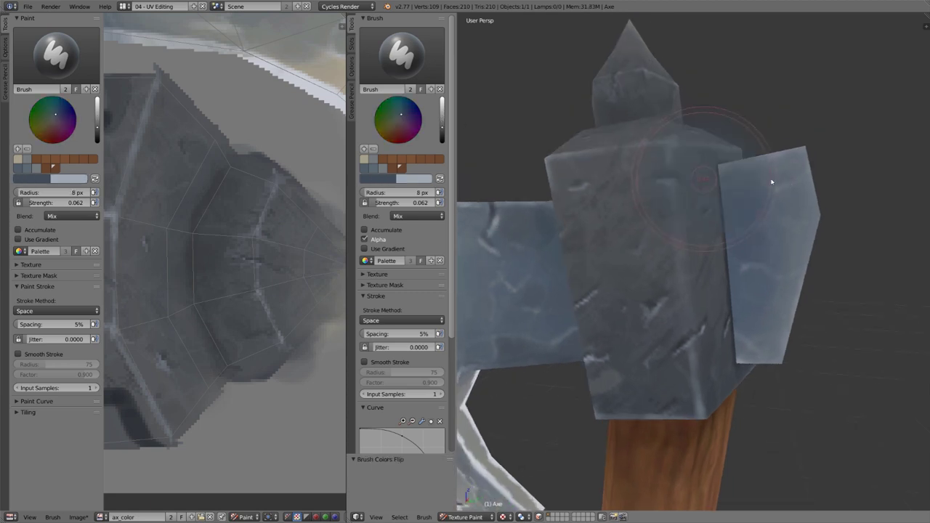
left_click(781, 162)
key("shift+f")
left_click(741, 289)
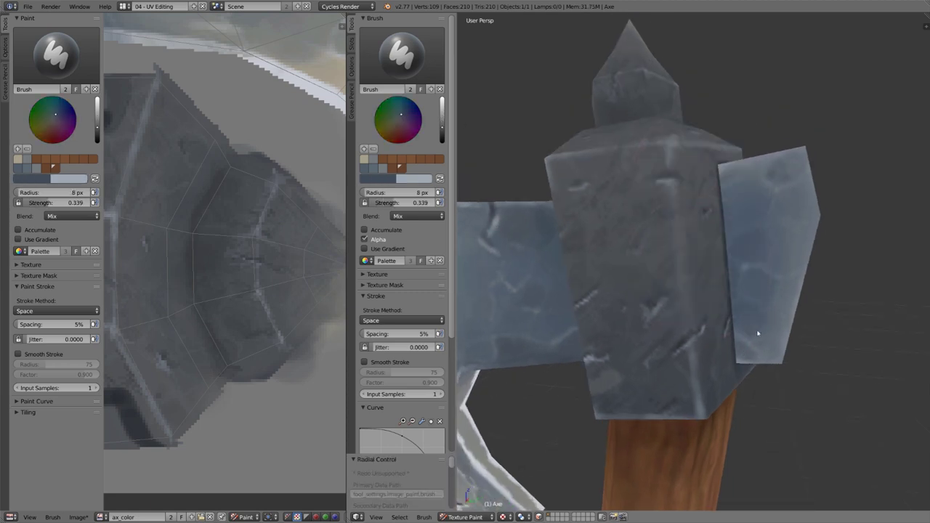
- Mottle the rear block's end face with blue-grey patches, using a 19 px brush and raising the strength from 0.129 to 0.145
key("shift+f")
left_click(822, 263)
mouse_move(822, 264)
middle_mouse_down()
mouse_move(764, 293)
mouse_move(712, 291)
mouse_move(642, 268)
mouse_move(772, 245)
middle_mouse_up()
key("f")
left_click(695, 220)
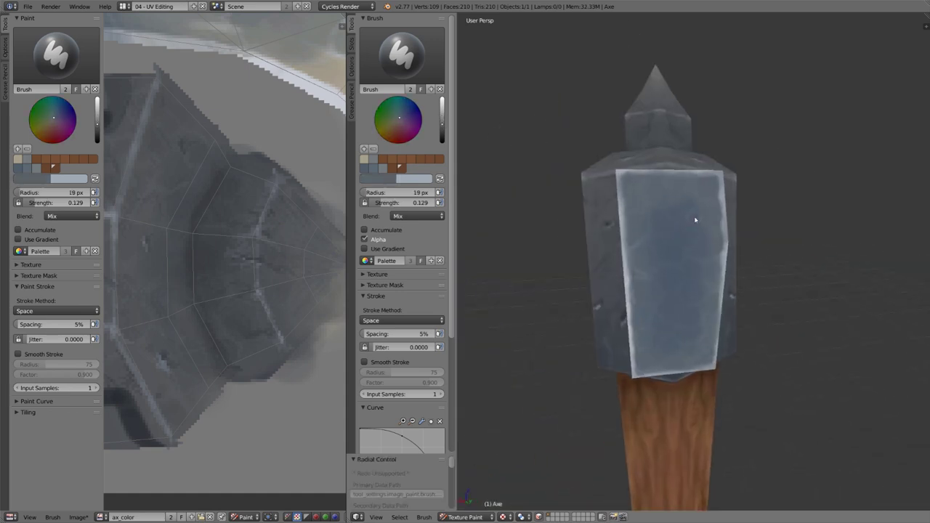
key("s")
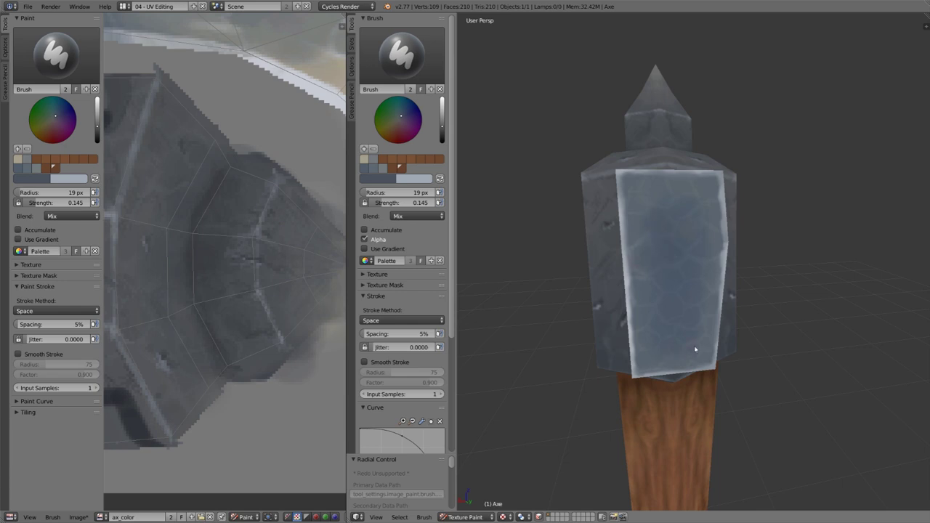
- Draw fine pale cracks on the rear block's end face with a 6 px brush at strength 0.102
key("x")
mouse_move(696, 350)
middle_mouse_down()
mouse_move(716, 324)
mouse_move(654, 327)
middle_mouse_up()
key("f")
left_click(628, 347)
key("shift+f")
left_click(652, 320)
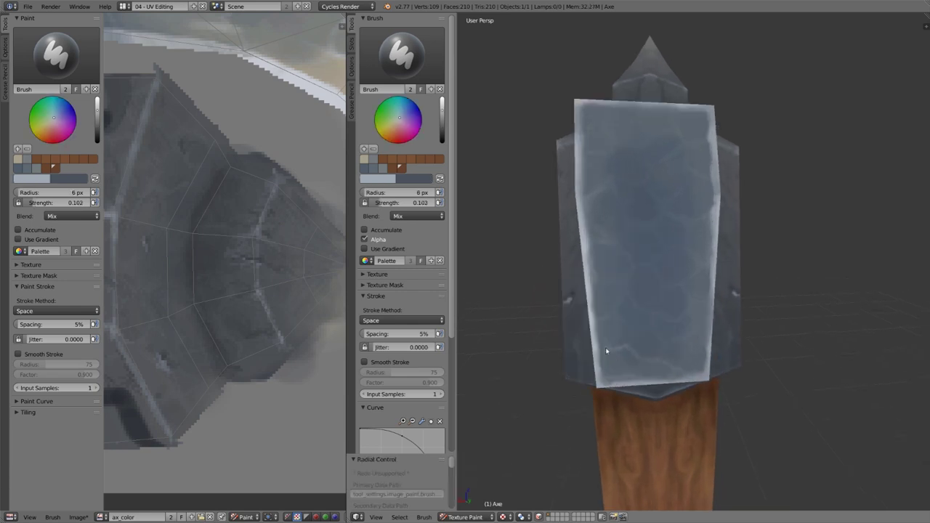
key("x")
key("shift+f")
left_click(675, 265)
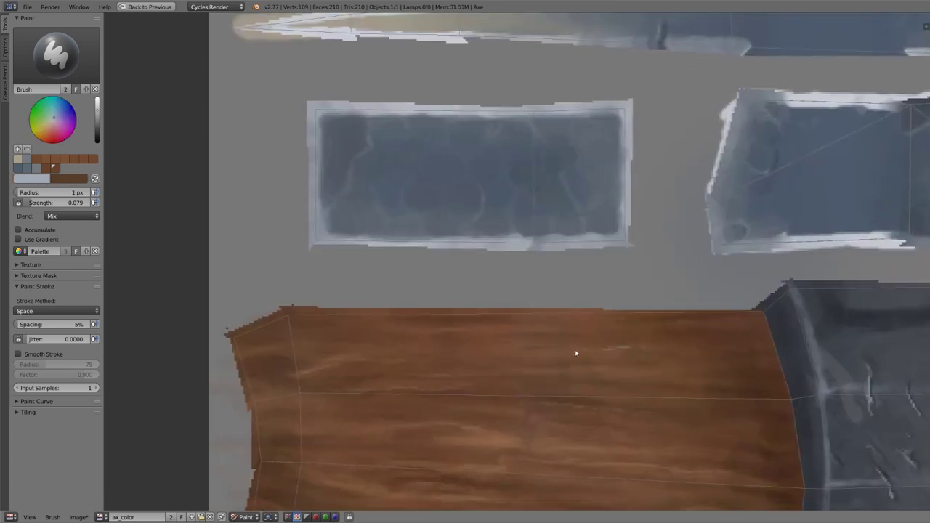
- Sample a light reddish brown and touch up the handle's wood grain with the 1 px brush at strength 0.079
key("s")
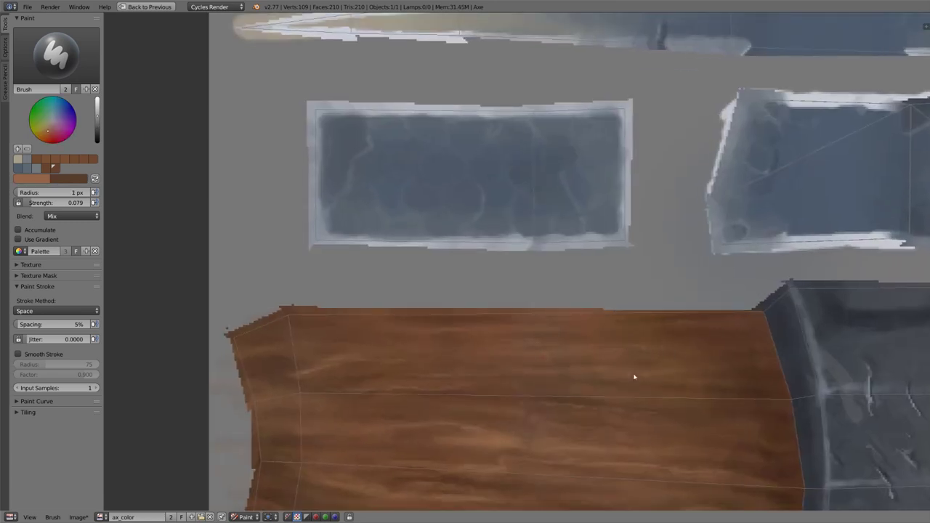
middle_click_drag(686, 408, 706, 311)
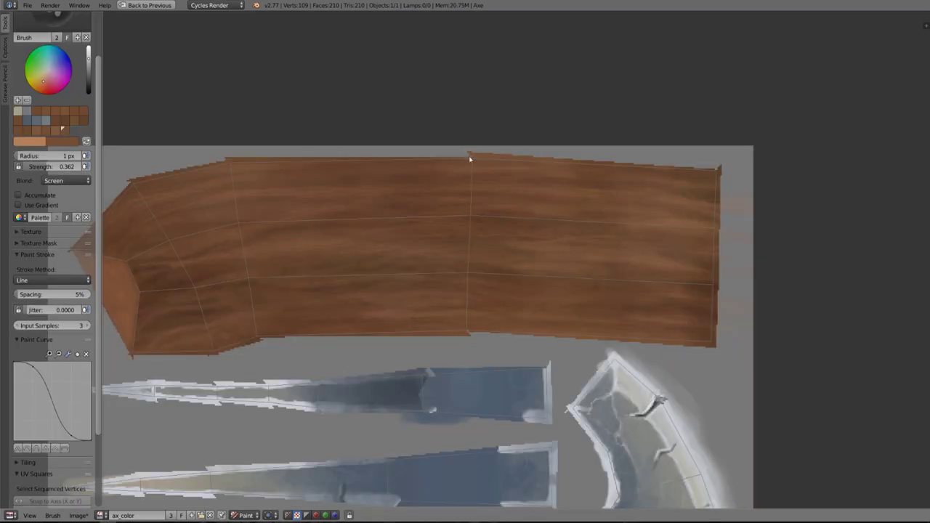
- Draw evenly spaced parallel diagonal lines across the grip's texture with the 1 px light-orange brush in Screen blend at strength 0.362
left_click_drag(470, 156, 622, 342)
left_click_drag(552, 154, 720, 357)
left_click_drag(749, 269, 749, 268)
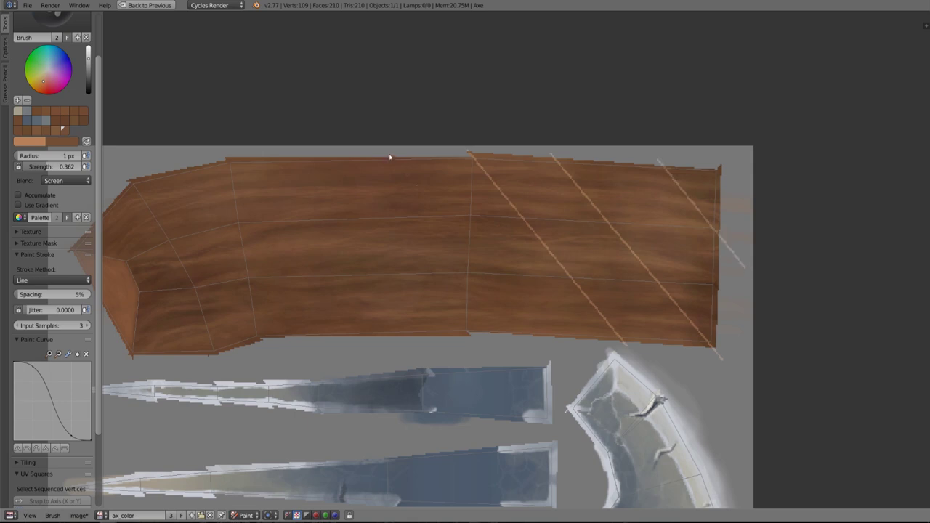
left_click_drag(533, 357, 391, 154)
left_click_drag(446, 342, 313, 157)
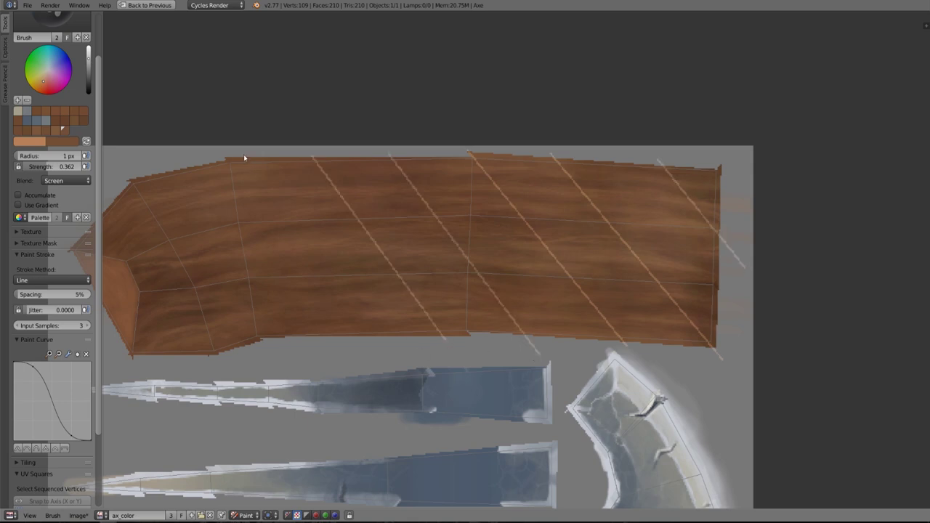
mouse_move(231, 157)
left_mouse_down()
mouse_move(361, 342)
mouse_move(557, 161)
left_mouse_up()
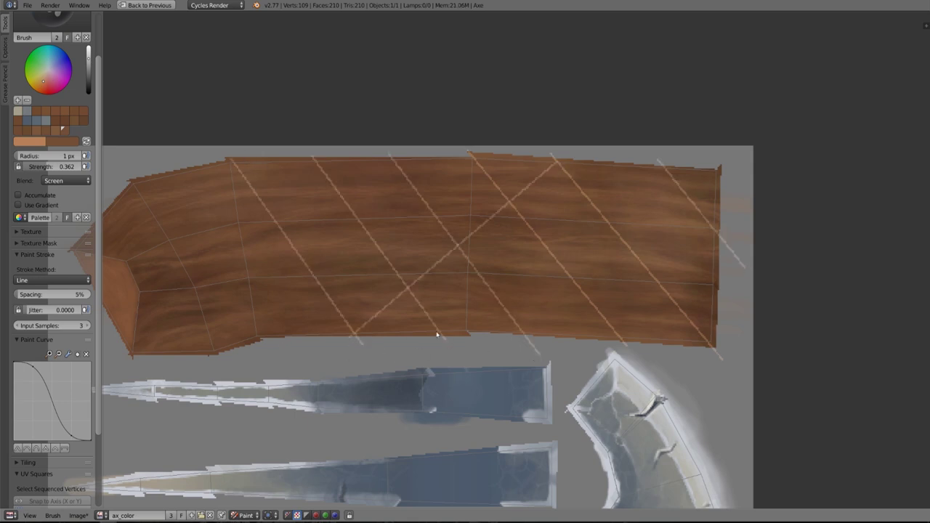
- Cross the grip's diagonals with opposite parallel lines to complete a diamond lattice over the wood
left_click_drag(436, 332, 665, 166)
left_click_drag(257, 331, 473, 153)
left_click_drag(242, 263, 394, 155)
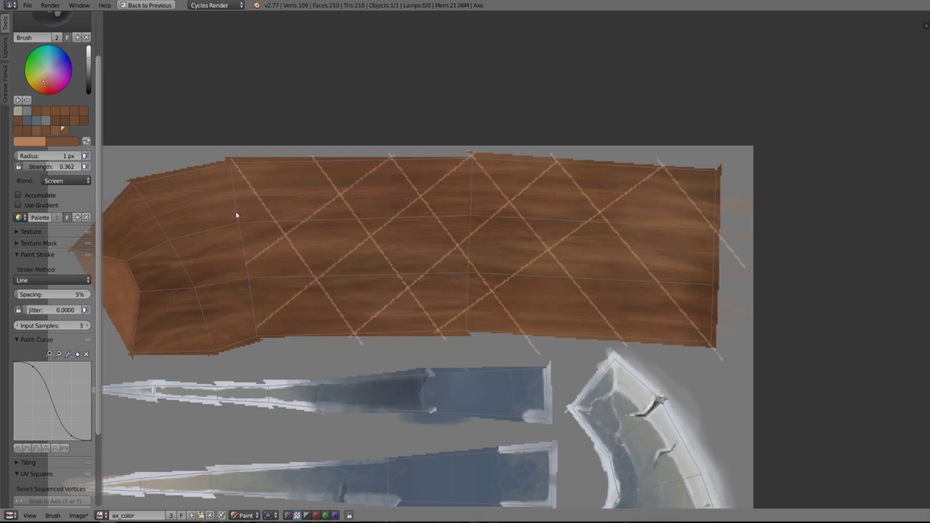
left_click_drag(236, 215, 316, 158)
left_click_drag(514, 340, 739, 185)
left_click_drag(620, 340, 738, 252)
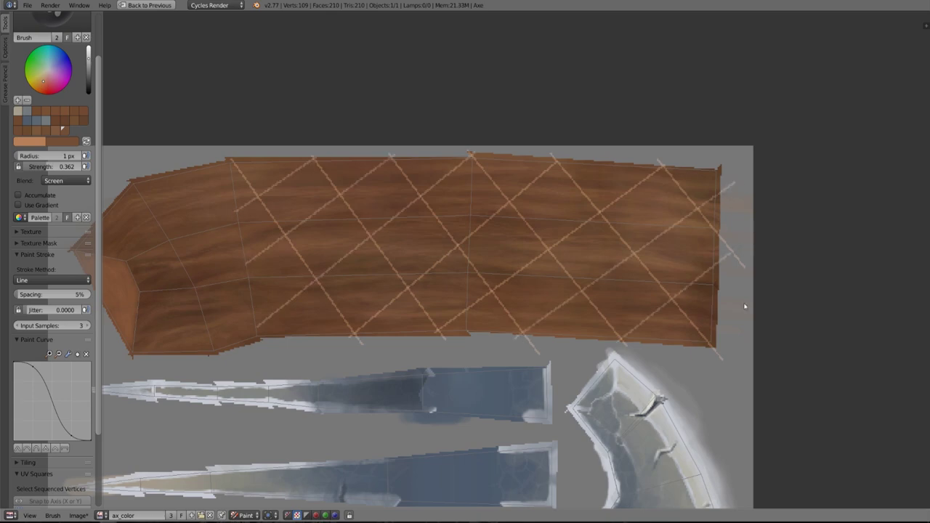
- Check the lattice on the axe model and set the brush's stroke method to Space
key("shift+space")
middle_click_drag(732, 310, 581, 305)
key("shift+space")
left_click(63, 281)
left_click(61, 247)
scroll(654, 189, "up", 1)
middle_click_drag(806, 182, 647, 175)
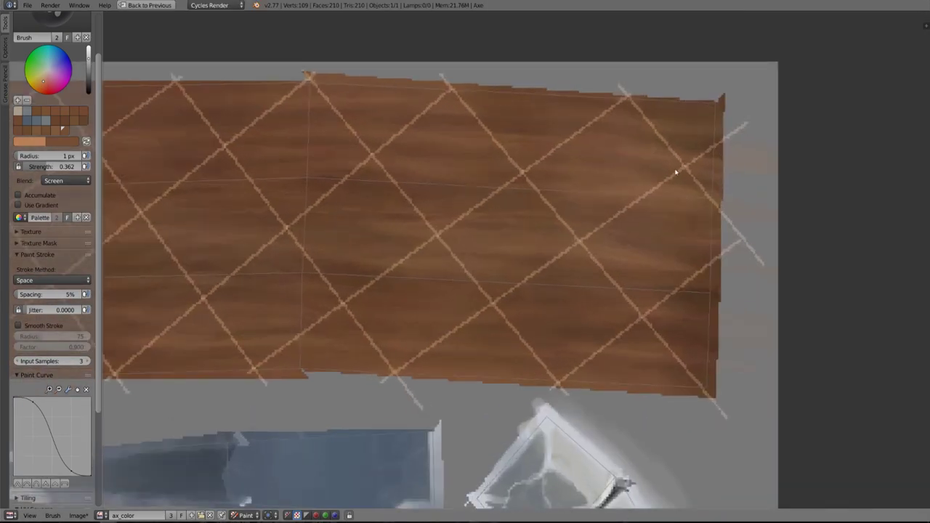
- Retrace the lattice lines at the grip's straight end freehand to make the cords thicker and brighter
left_click_drag(686, 168, 585, 239)
left_click_drag(583, 241, 393, 372)
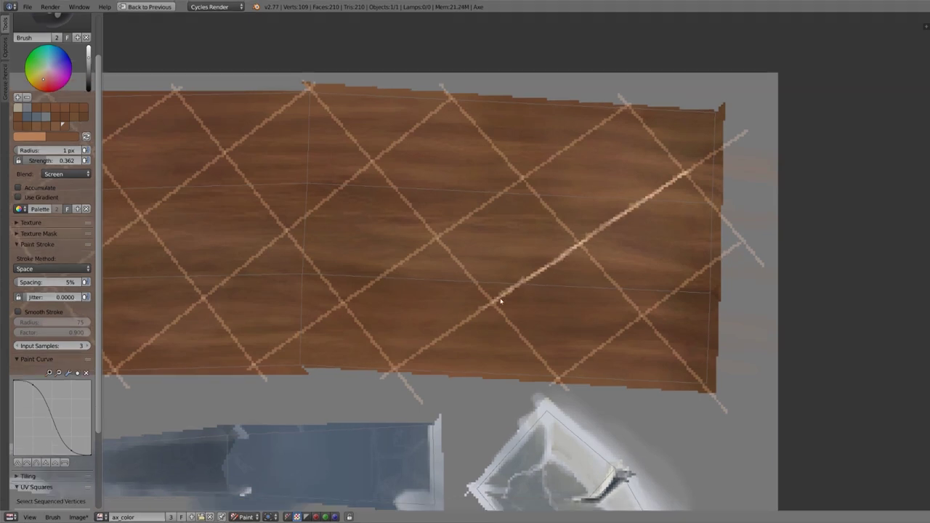
left_click_drag(686, 173, 725, 148)
left_click_drag(621, 97, 728, 219)
left_click_drag(549, 385, 717, 259)
left_click_drag(687, 279, 645, 318)
left_click_drag(714, 390, 587, 245)
- Brighten and thicken the lattice cords across the middle of the grip with freehand strokes in both directions
left_click_drag(445, 91, 587, 249)
left_click_drag(626, 103, 250, 369)
left_click_drag(307, 85, 566, 384)
left_click_drag(454, 98, 214, 290)
middle_click_drag(214, 290, 358, 256)
left_click_drag(359, 256, 242, 350)
left_click_drag(314, 49, 541, 342)
middle_click_drag(542, 342, 726, 345)
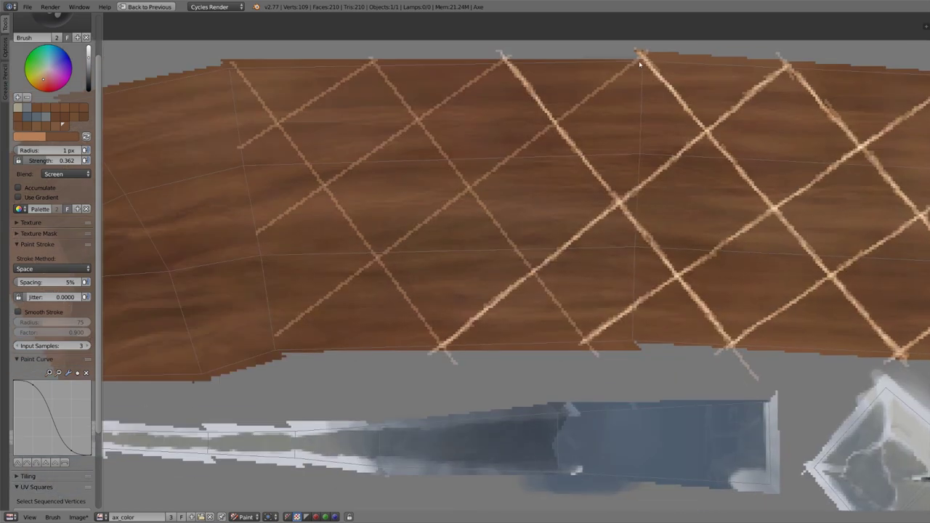
- Retrace the remaining lattice cords on the part of the grip nearest the curved butt
left_click_drag(640, 55, 275, 335)
left_click_drag(372, 60, 590, 346)
left_click_drag(504, 60, 256, 233)
left_click_drag(231, 64, 443, 347)
left_click_drag(372, 61, 240, 146)
- Close off the lattice with a light cord line across each end of the wrapped section
mouse_move(229, 66)
left_mouse_down()
mouse_move(244, 218)
mouse_move(276, 353)
left_mouse_up()
middle_click_drag(887, 270, 465, 277)
mouse_move(638, 88)
left_mouse_down()
mouse_move(633, 370)
mouse_move(638, 101)
left_mouse_up()
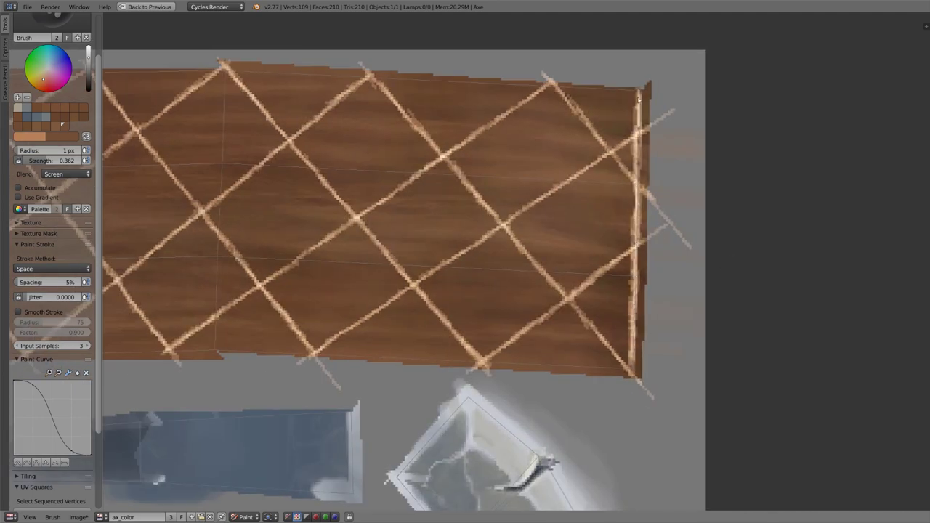
left_click_drag(637, 102, 639, 89)
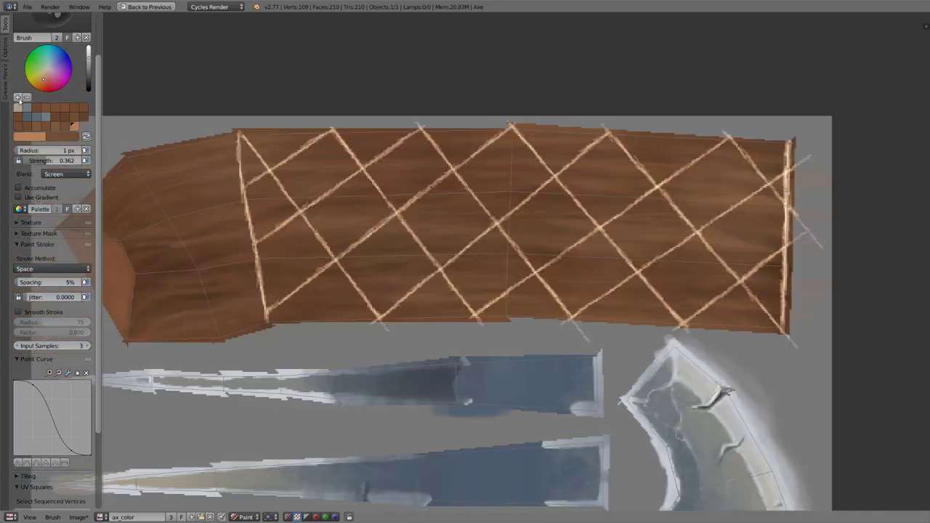
- Paint soft shadows beside the lattice cords at mid-grip with a 2 px Multiply brush at strength 0.118
scroll(527, 181, "up", 1)
middle_click_drag(528, 181, 528, 170, "ctrl")
mouse_move(497, 108)
left_mouse_down()
mouse_move(521, 95)
mouse_move(465, 136)
mouse_move(547, 256)
left_mouse_up()
key("shift+f")
left_click(530, 195)
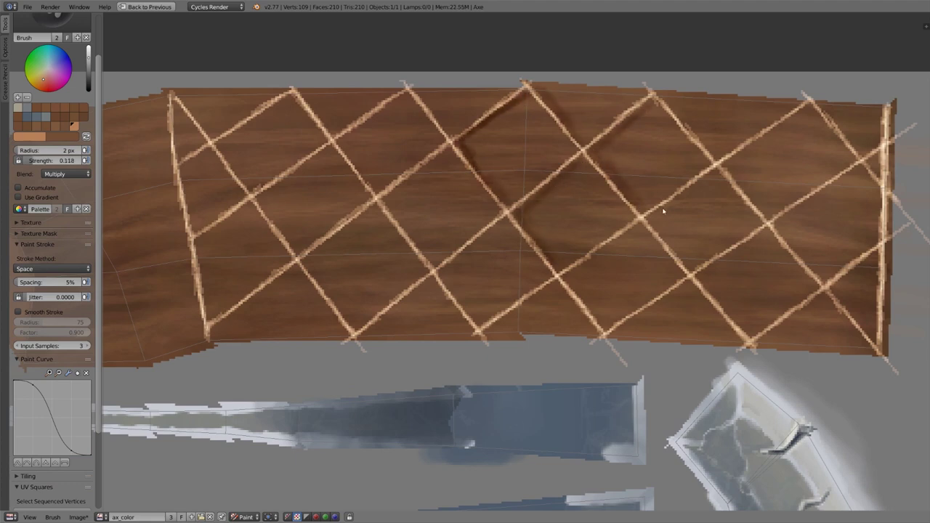
left_click(79, 517)
left_click(98, 451)
left_click_drag(659, 100, 716, 155)
- Raise the Multiply brush's strength to 0.176 and darken the wood beside the cords just past the grip's middle
key("shift+f")
left_click(739, 177)
left_click_drag(592, 155, 606, 173)
left_click_drag(637, 227, 570, 276)
left_click_drag(590, 306, 605, 324)
left_click_drag(611, 335, 676, 294)
left_click_drag(712, 177, 653, 219)
left_click_drag(652, 219, 681, 253)
- Add cord shadows inside the diamonds at the grip's straight end with the 2 px Multiply brush at strength 0.176
left_click_drag(803, 116, 725, 169)
left_click_drag(725, 169, 770, 219)
left_click_drag(730, 173, 760, 141)
left_click_drag(843, 180, 777, 224)
left_click_drag(777, 224, 822, 279)
left_click_drag(835, 185, 858, 172)
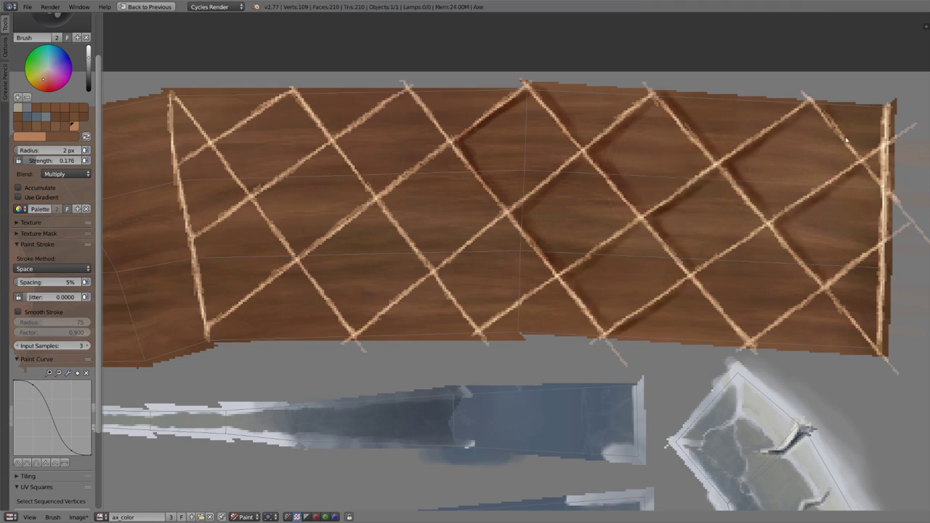
left_click_drag(846, 139, 874, 159)
left_click_drag(830, 109, 841, 118)
mouse_move(837, 280)
left_mouse_down()
mouse_move(864, 321)
mouse_move(765, 340)
left_mouse_up()
middle_click_drag(509, 174, 585, 181)
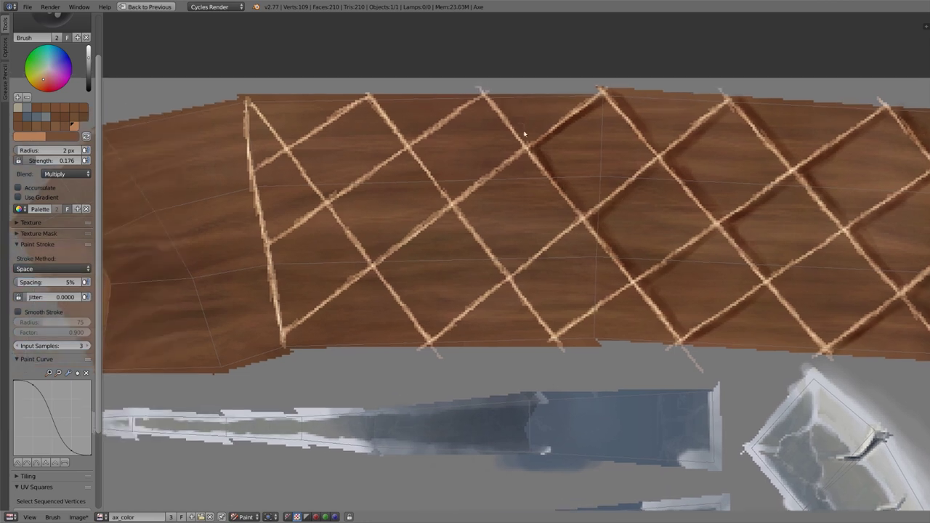
- Extend the 2 px Multiply cord shadows across the remaining diamonds to the slanted end line of the lattice
mouse_move(471, 112)
left_mouse_down()
mouse_move(438, 181)
mouse_move(512, 169)
mouse_move(501, 187)
mouse_move(517, 286)
mouse_move(558, 337)
mouse_move(391, 259)
mouse_move(353, 225)
mouse_move(370, 255)
mouse_move(307, 145)
mouse_move(289, 138)
mouse_move(272, 249)
mouse_move(285, 320)
mouse_move(271, 236)
left_mouse_up()
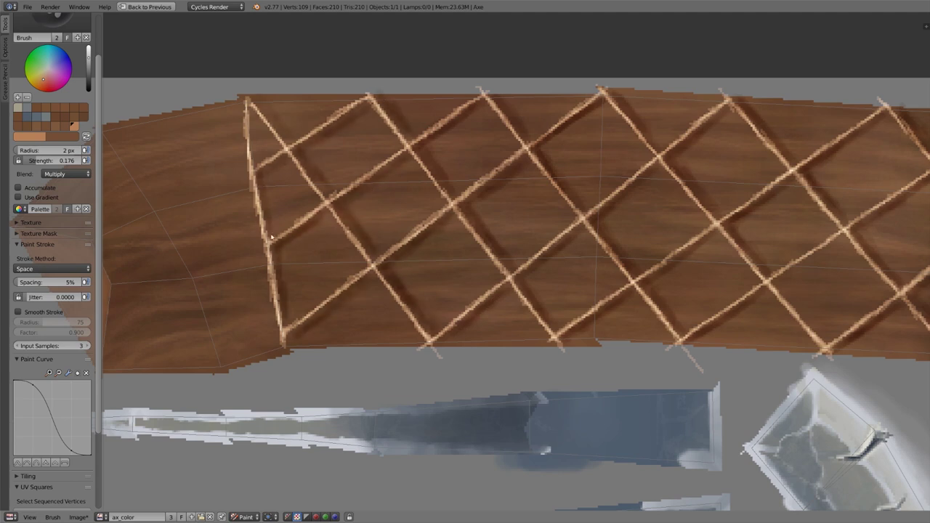
left_click_drag(257, 151, 252, 122)
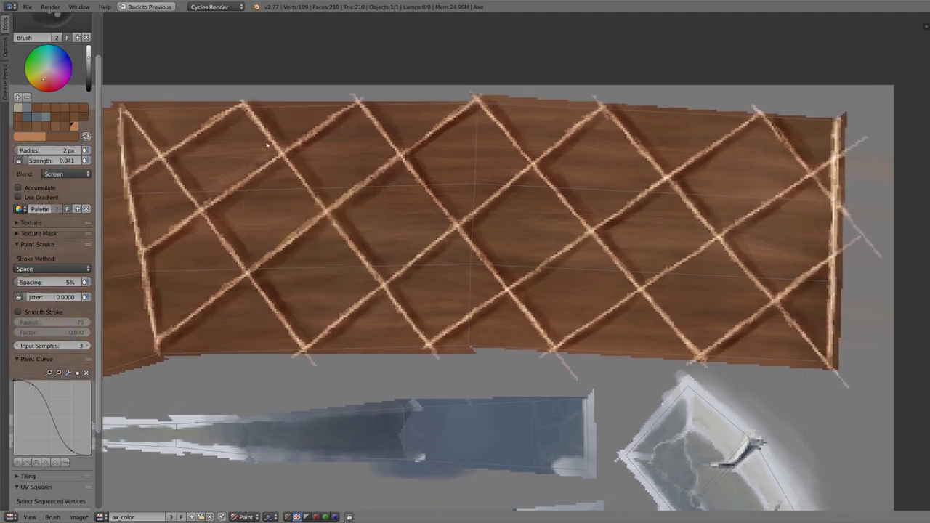
- Lighten the wood beside the cords toward the grip's straight end with a 2 px Screen brush at strength 0.055
key("shift+f")
left_click(364, 123)
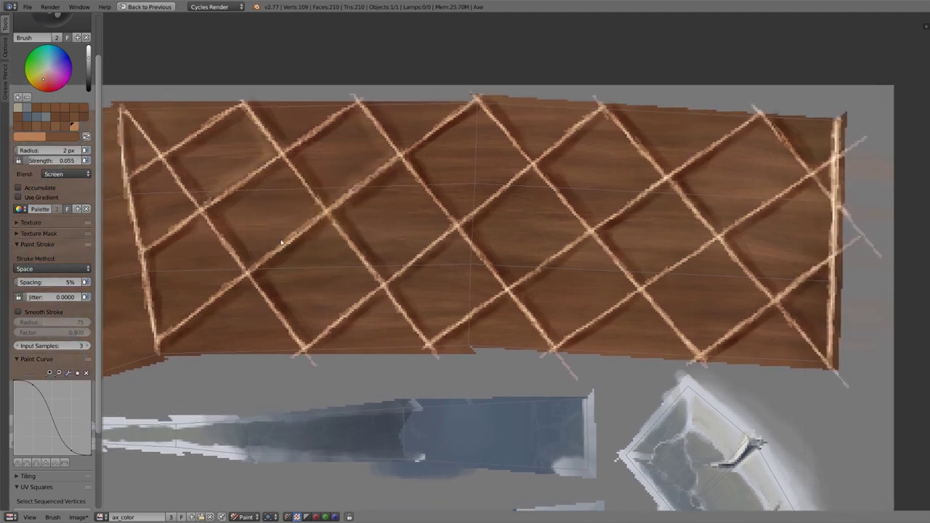
mouse_move(281, 242)
left_mouse_down()
mouse_move(307, 201)
mouse_move(446, 224)
mouse_move(437, 212)
mouse_move(460, 217)
mouse_move(557, 131)
mouse_move(629, 196)
mouse_move(623, 138)
mouse_move(614, 206)
left_mouse_up()
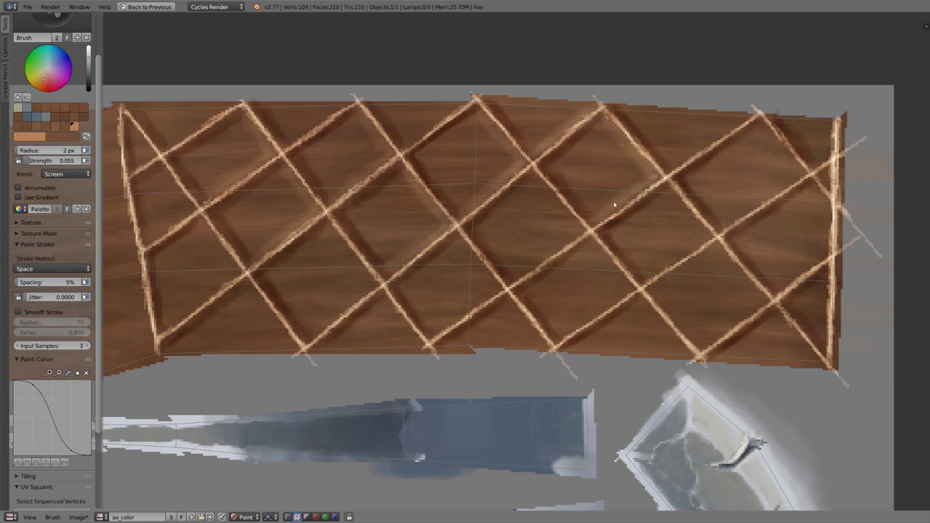
left_click_drag(799, 179, 726, 226)
left_click_drag(766, 123, 800, 158)
left_click_drag(776, 285, 828, 247)
mouse_move(746, 119)
left_mouse_down()
mouse_move(724, 136)
mouse_move(679, 211)
left_mouse_up()
mouse_move(712, 339)
left_mouse_down()
mouse_move(764, 297)
mouse_move(725, 256)
left_mouse_up()
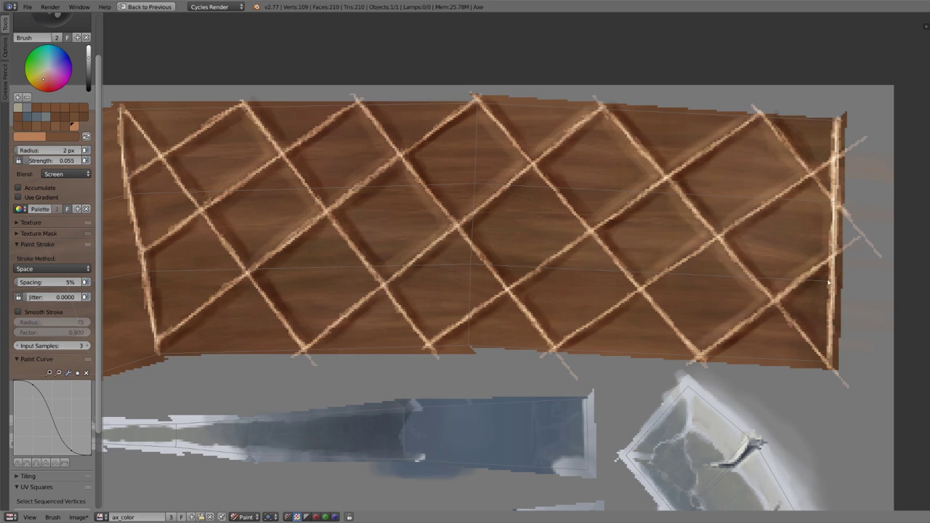
- Brush soft Screen highlights beside the cords along the lower half of the lattice, from the straight end back past mid-grip
left_click_drag(810, 358, 771, 315)
mouse_move(684, 347)
left_mouse_down()
mouse_move(622, 283)
mouse_move(579, 331)
left_mouse_up()
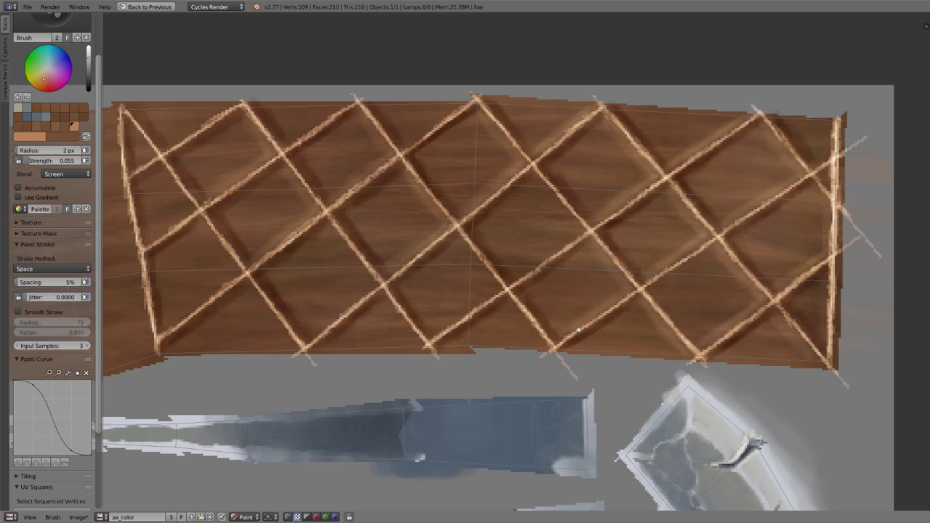
left_click_drag(562, 209, 535, 265)
left_click_drag(498, 288, 445, 324)
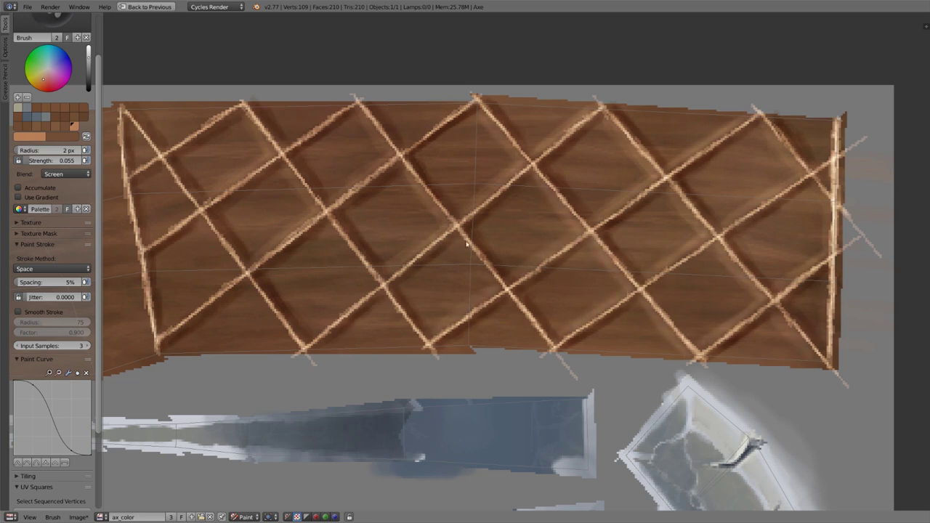
left_click_drag(460, 240, 539, 341)
left_click_drag(415, 344, 344, 246)
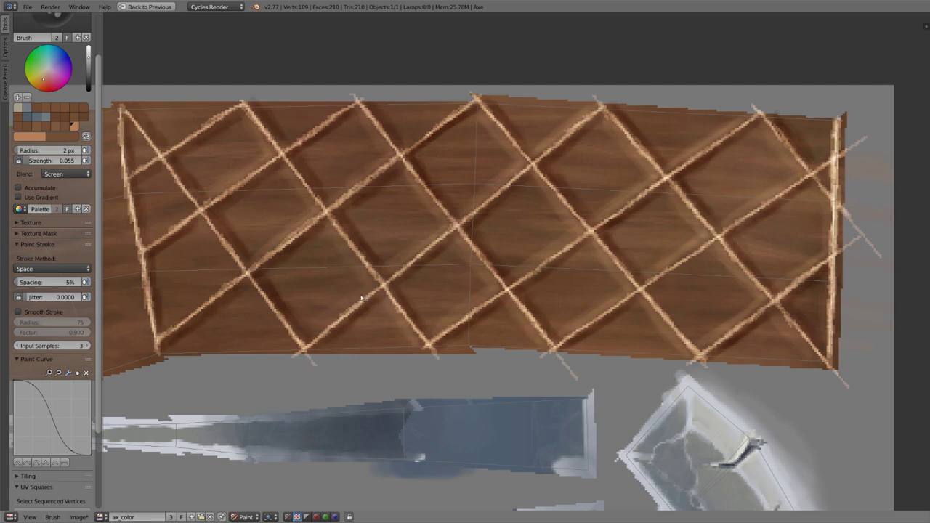
left_click_drag(360, 297, 311, 336)
- Add soft Screen highlights to the cords in the upper and lower diamonds near the slanted end line
left_click_drag(439, 119, 405, 144)
left_click_drag(292, 141, 318, 120)
left_click_drag(201, 120, 165, 152)
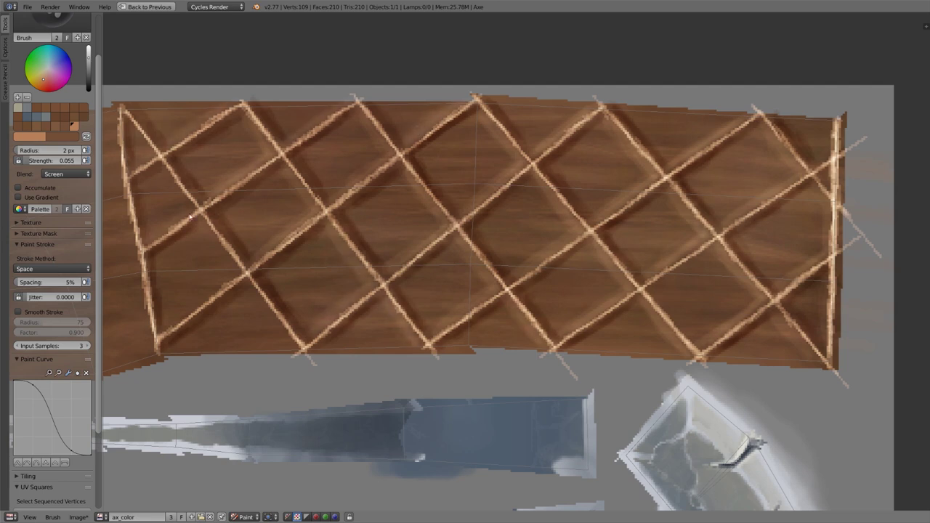
left_click_drag(190, 215, 174, 185)
left_click_drag(231, 278, 172, 322)
left_click_drag(253, 289, 291, 344)
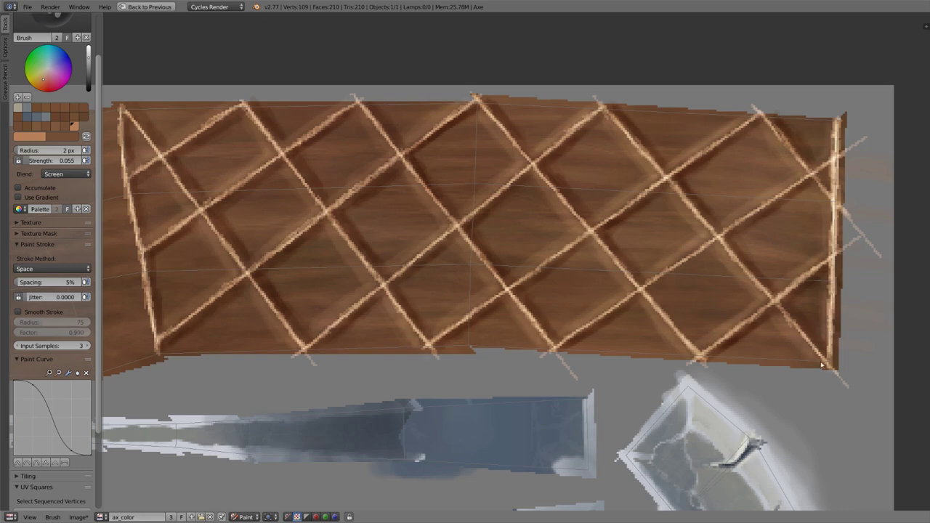
- Paint dark grain cracks on the upper handle of the 3D model with a 4 px dark brown Multiply brush at strength 0.115
left_click(53, 174)
left_click(58, 129)
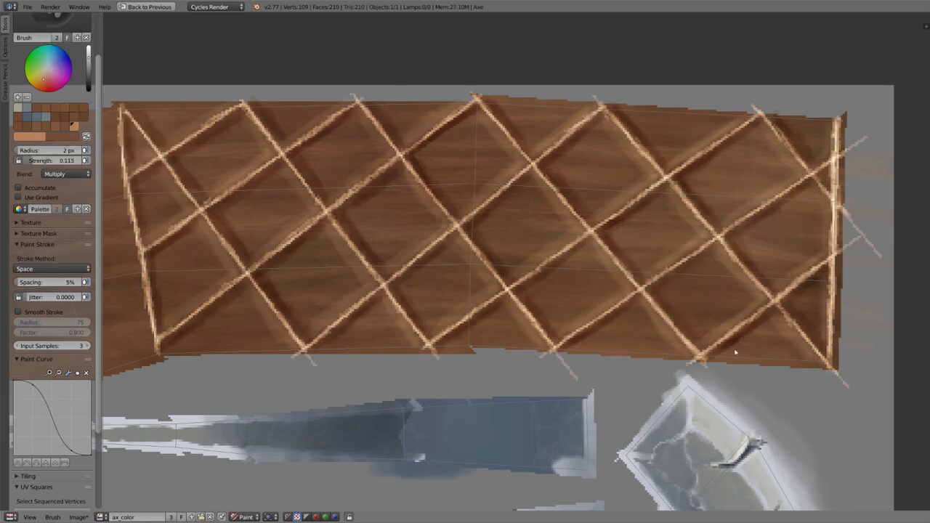
key("ctrl+Up")
middle_click_drag(646, 176, 651, 214)
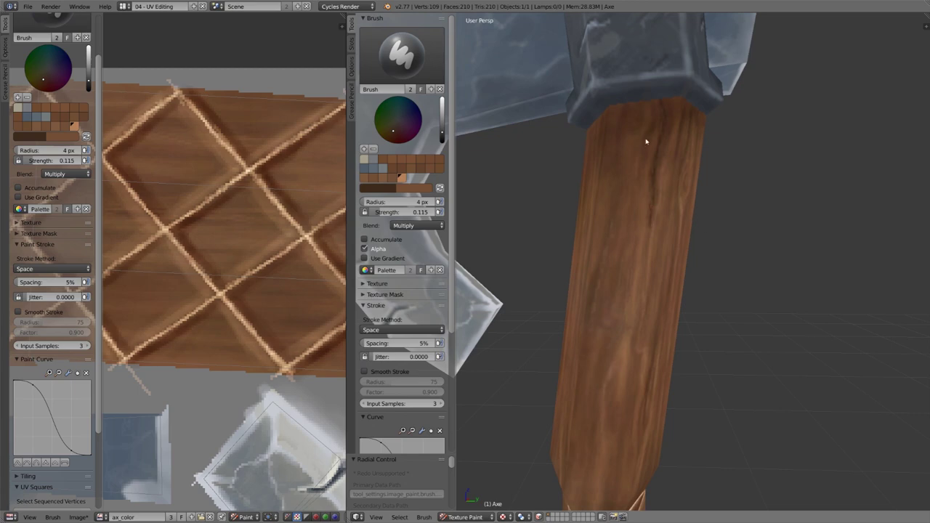
middle_click_drag(646, 142, 625, 270, "ctrl")
middle_click_drag(614, 312, 632, 90)
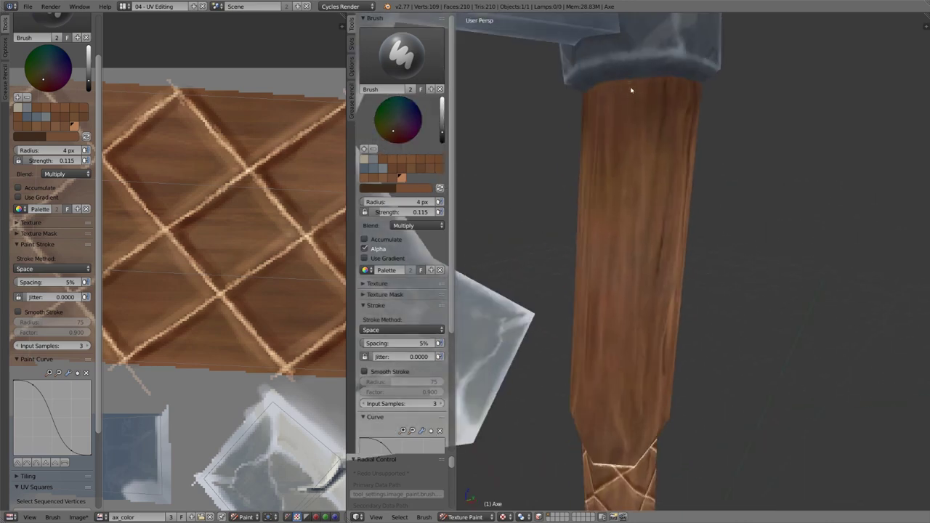
middle_click_drag(635, 171, 665, 183, "ctrl")
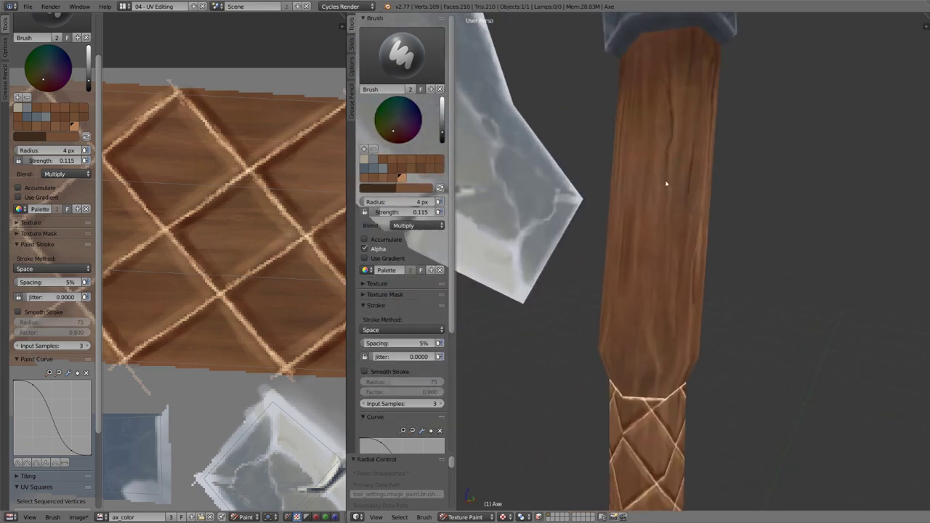
- Continue the dark grain streaks into the first lattice diamonds and onto the knotted side of the upper handle
middle_click_drag(644, 241, 638, 188)
middle_click_drag(619, 314, 629, 294)
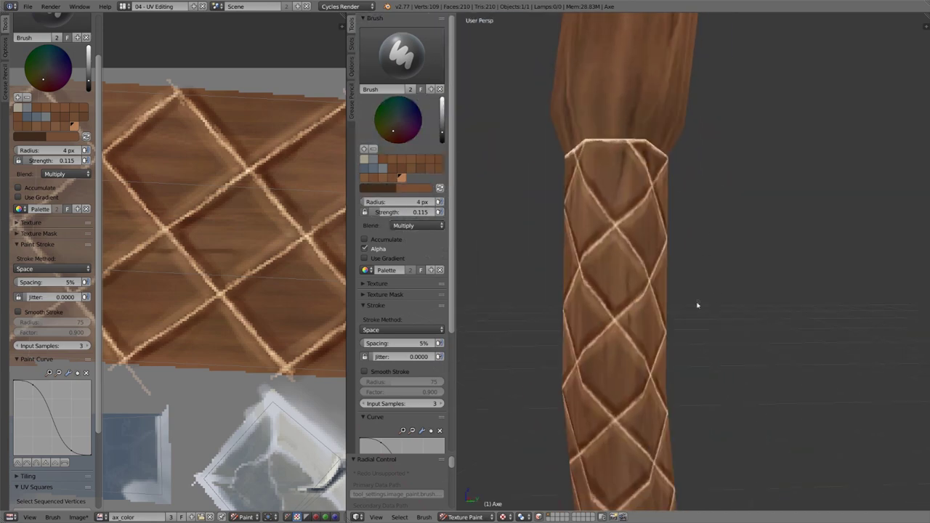
middle_click_drag(698, 305, 667, 243)
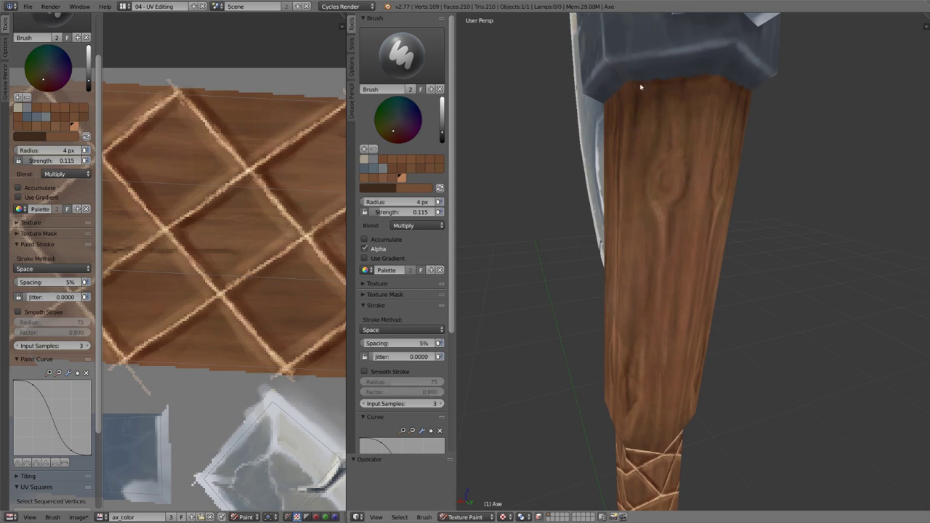
middle_click_drag(640, 88, 692, 260)
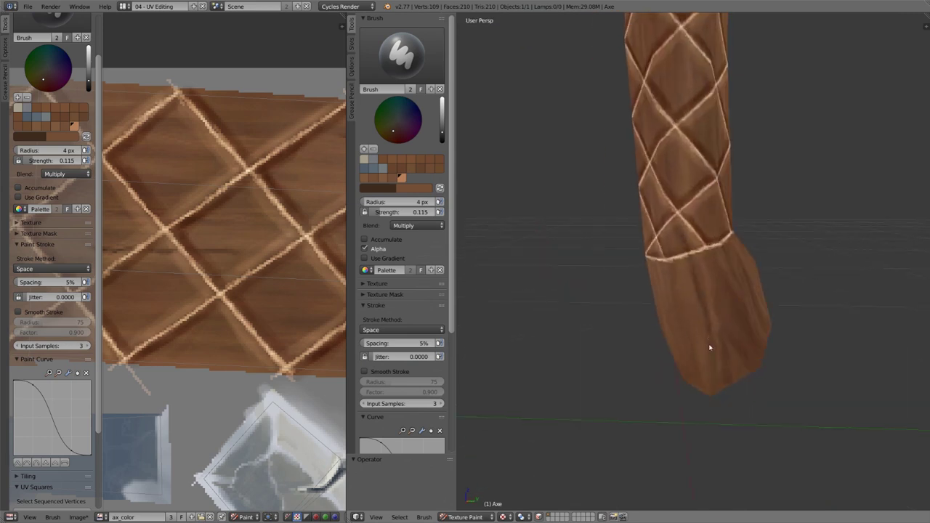
- Paint dark grain streaks on the handle's knob and inside the grip's lattice diamonds with the 4 px Multiply brush
middle_click_drag(710, 348, 718, 198)
scroll(703, 256, "down", 6)
scroll(647, 236, "up", 7)
mouse_move(724, 310)
middle_mouse_down()
mouse_move(647, 237)
mouse_move(725, 286)
mouse_move(665, 327)
middle_mouse_up()
left_click_drag(663, 326, 663, 337)
middle_click_drag(663, 336, 661, 288)
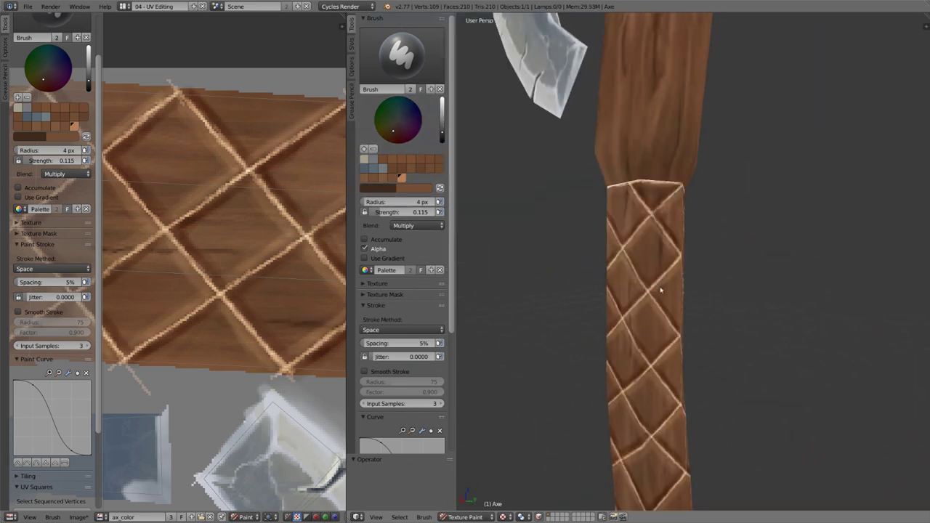
left_click_drag(662, 279, 661, 292)
mouse_move(661, 292)
middle_mouse_down()
mouse_move(720, 344)
mouse_move(643, 286)
middle_mouse_up()
mouse_move(656, 240)
middle_mouse_down()
mouse_move(650, 276)
mouse_move(735, 210)
mouse_move(668, 233)
mouse_move(663, 252)
middle_mouse_up()
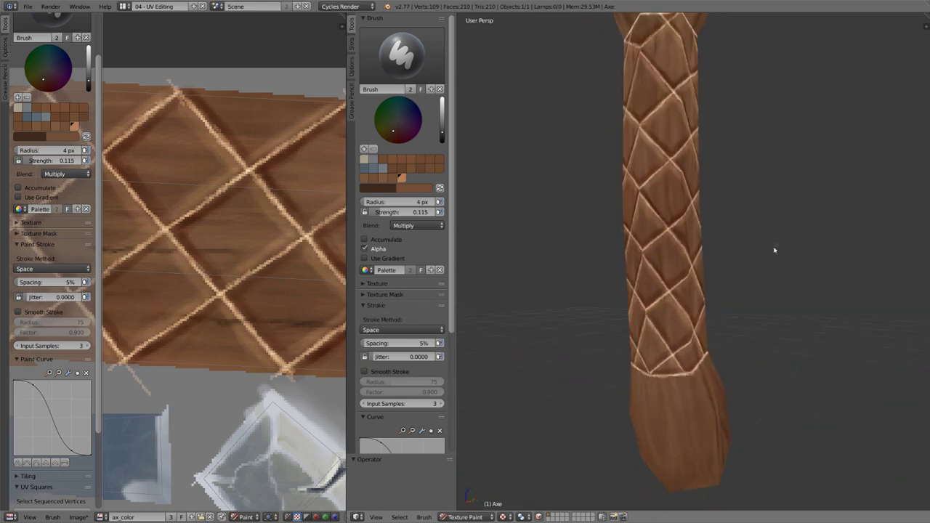
- Swap to the lighter brown with Screen blending at strength 0.115 and highlight the edges of the upper handle's grain cracks
mouse_move(774, 250)
middle_mouse_down()
mouse_move(652, 388)
mouse_move(675, 419)
mouse_move(691, 324)
mouse_move(687, 172)
mouse_move(629, 136)
middle_mouse_up()
key("x")
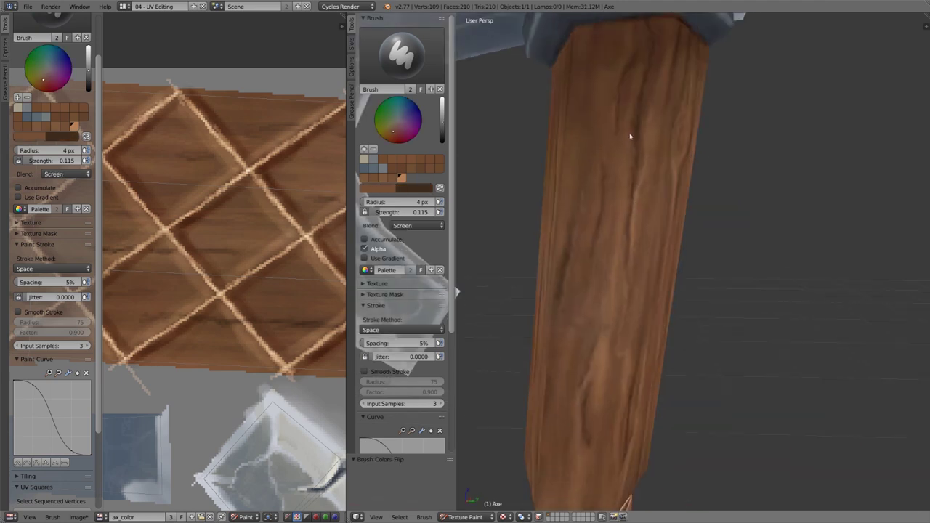
middle_click_drag(640, 83, 619, 242)
scroll(766, 230, "down", 4)
scroll(680, 286, "up", 4)
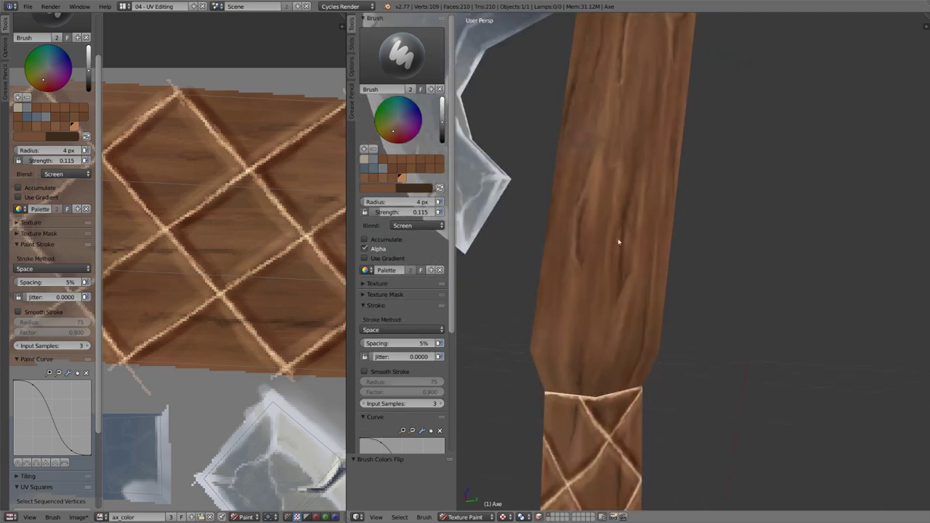
middle_click_drag(625, 293, 776, 203)
middle_click_drag(711, 185, 714, 263)
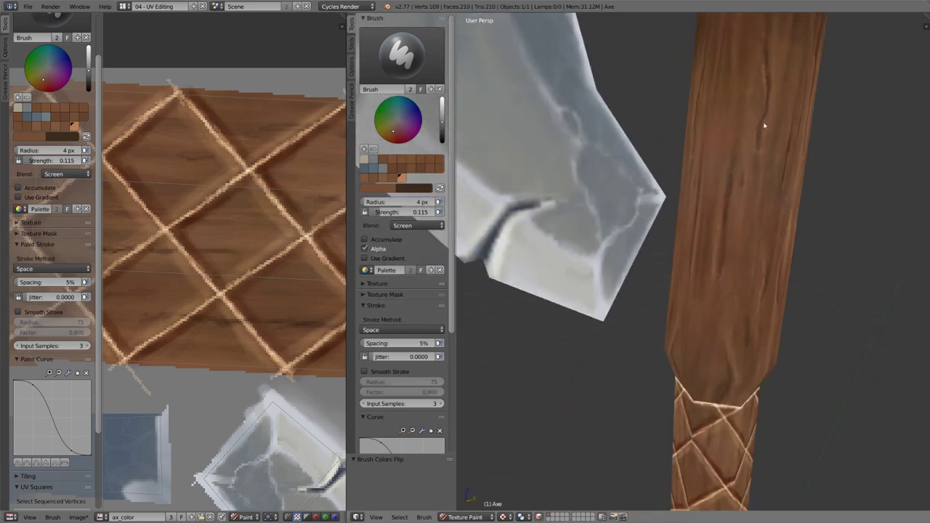
- Highlight the grain cracks on another side of the upper handle and inside the first lattice diamonds
middle_click_drag(763, 52, 763, 269)
scroll(764, 270, "down", 5)
scroll(726, 275, "up", 5)
middle_click_drag(701, 277, 702, 158, "shift")
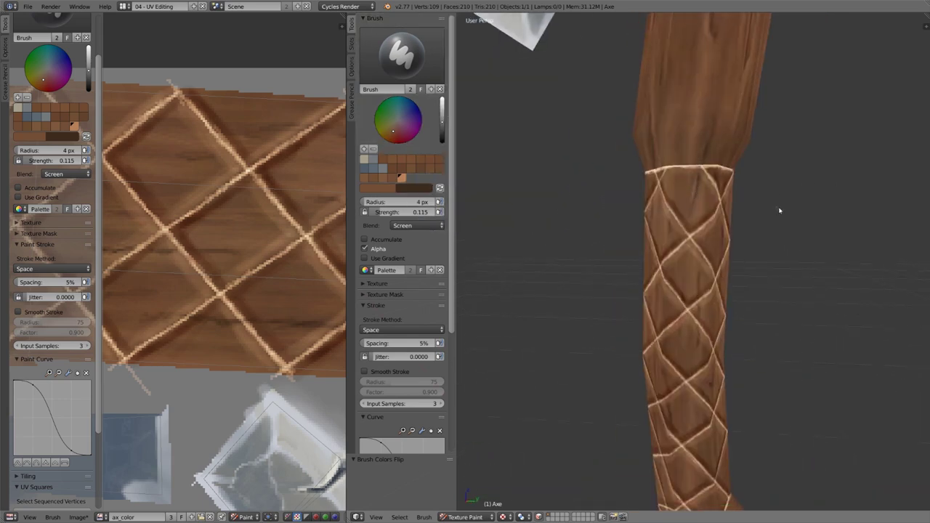
middle_click_drag(780, 211, 694, 184)
scroll(715, 236, "up", 3)
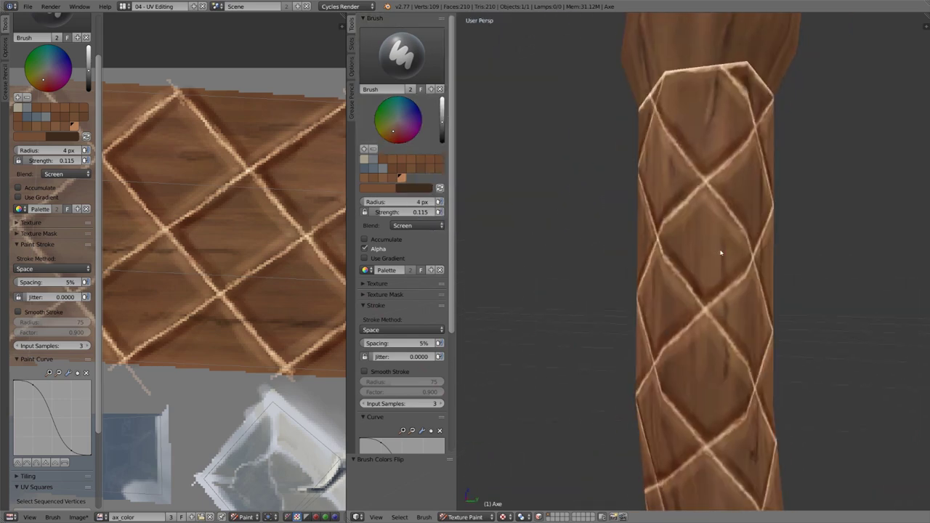
- Highlight the dark grain lines on the handle's knob with the 4 px Screen brush at strength 0.115
scroll(725, 353, "down", 5)
middle_click_drag(807, 494, 646, 265, "shift")
scroll(645, 264, "up", 1)
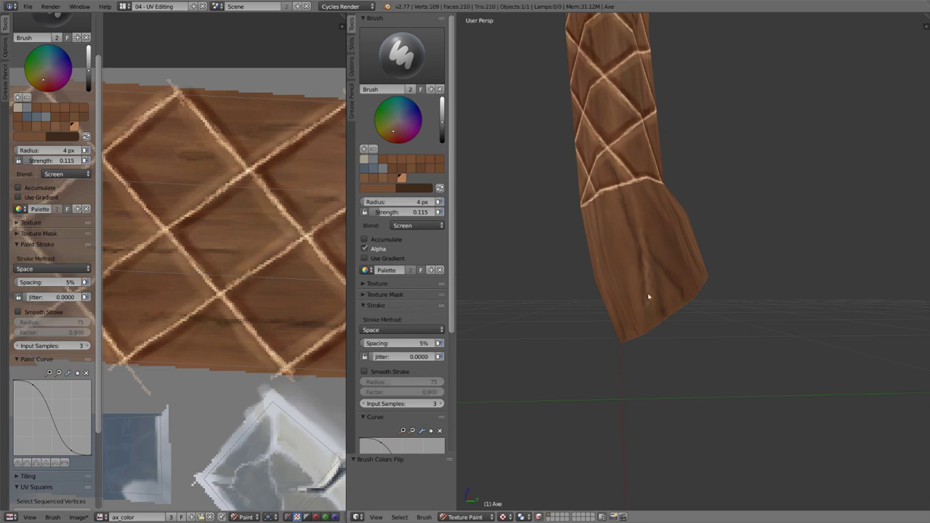
scroll(659, 304, "down", 6)
middle_click_drag(660, 308, 774, 275)
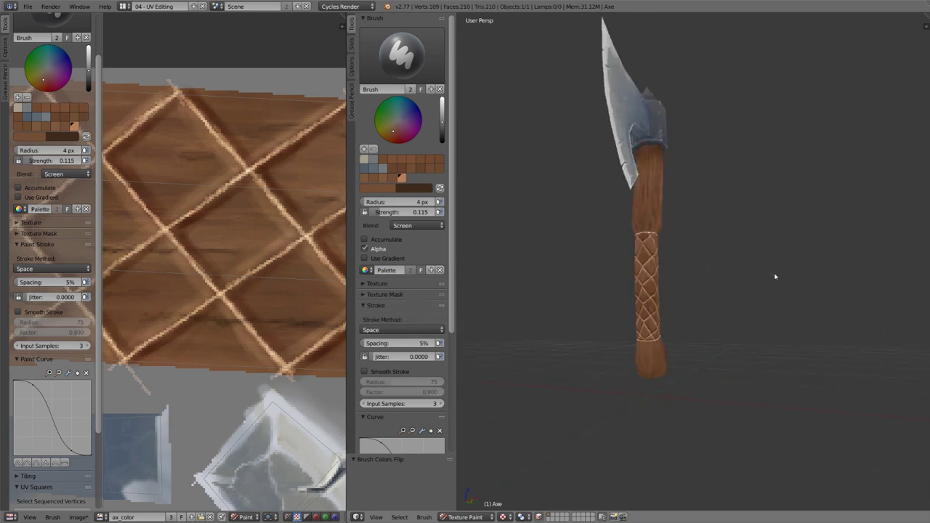
scroll(654, 359, "up", 6)
middle_click_drag(693, 343, 690, 249)
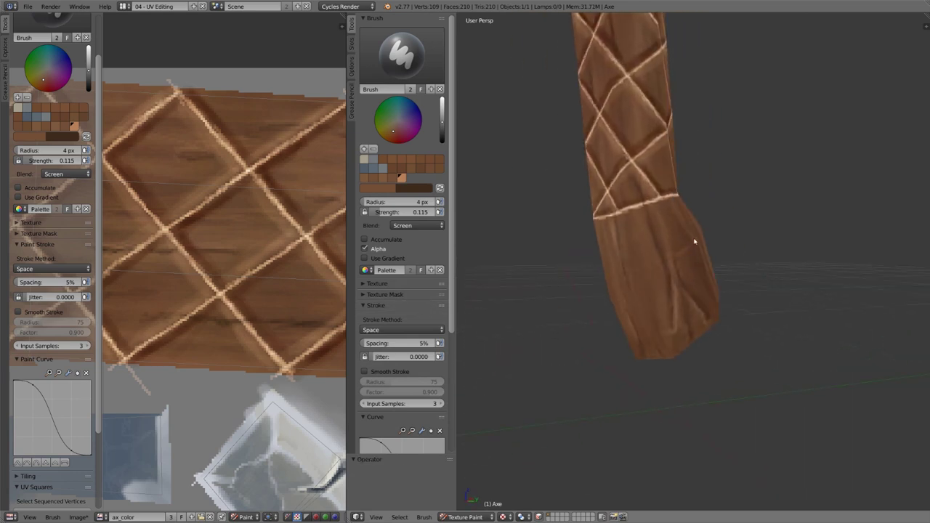
middle_click_drag(627, 247, 630, 253)
- Raise the Screen brush's strength to 0.333 and paint a light worn edge around the rim of the handle's end cut
mouse_move(569, 265)
middle_mouse_down()
mouse_move(687, 247)
mouse_move(700, 262)
mouse_move(695, 249)
mouse_move(684, 299)
mouse_move(716, 206)
mouse_move(810, 226)
mouse_move(702, 251)
mouse_move(567, 258)
mouse_move(602, 222)
mouse_move(713, 223)
mouse_move(731, 249)
mouse_move(607, 242)
middle_mouse_up()
scroll(688, 247, "up", 4)
scroll(683, 298, "down", 7)
scroll(684, 298, "up", 6)
key("shift+f")
left_click(715, 248)
mouse_move(620, 269)
left_mouse_down()
mouse_move(654, 251)
mouse_move(679, 254)
mouse_move(623, 291)
mouse_move(611, 256)
mouse_move(670, 216)
mouse_move(602, 279)
mouse_move(669, 250)
mouse_move(650, 245)
left_mouse_up()
mouse_move(650, 245)
middle_mouse_down()
mouse_move(753, 313)
mouse_move(624, 207)
middle_mouse_up()
left_click_drag(624, 207, 602, 220)
middle_click_drag(602, 219, 698, 229)
left_click_drag(686, 237, 727, 205)
middle_click_drag(727, 205, 649, 235)
left_click_drag(650, 234, 586, 268)
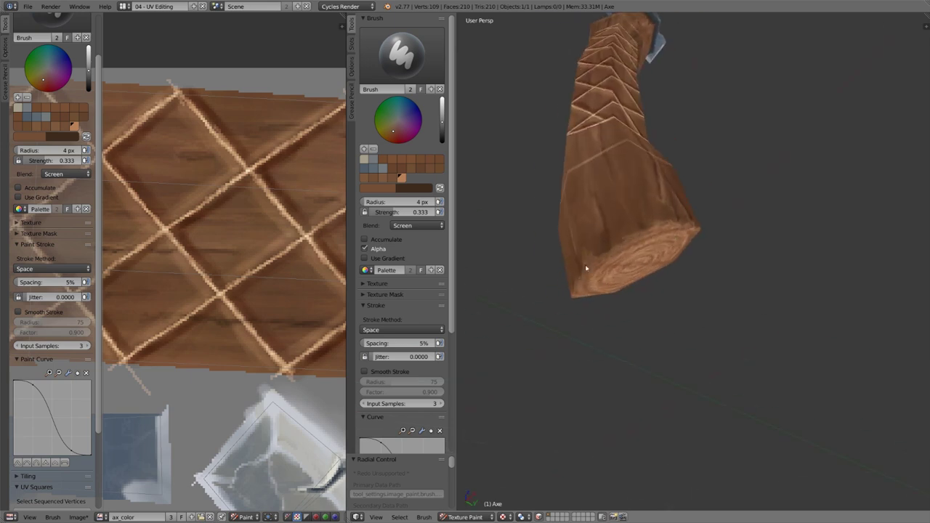
- Finish the worn rim highlight on the remaining sides of the knob with short 4 px Screen strokes into the wood
left_click_drag(647, 225, 581, 276)
middle_click_drag(581, 276, 616, 252)
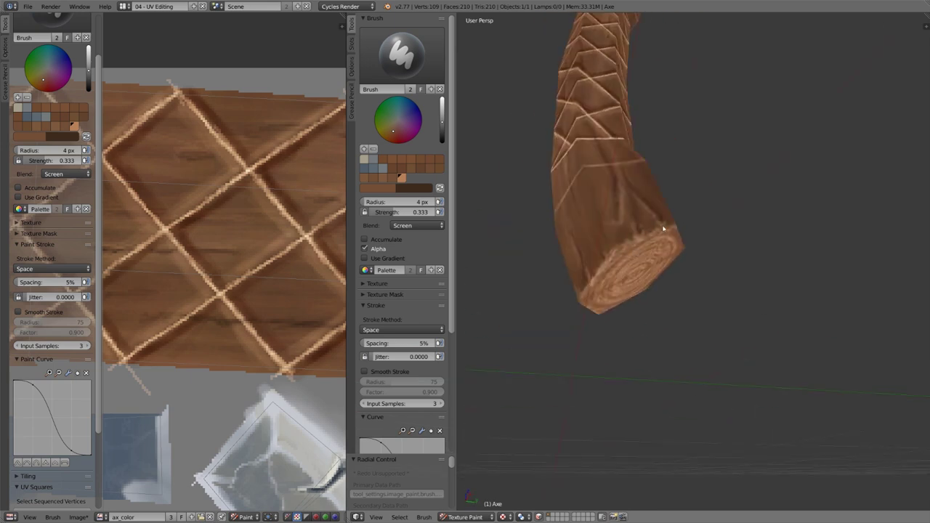
middle_click_drag(663, 229, 646, 244)
scroll(646, 243, "up", 1)
left_click_drag(658, 221, 572, 229)
middle_click_drag(571, 240, 576, 219)
left_click_drag(576, 220, 569, 247)
left_click_drag(660, 209, 646, 256)
scroll(683, 249, "down", 8)
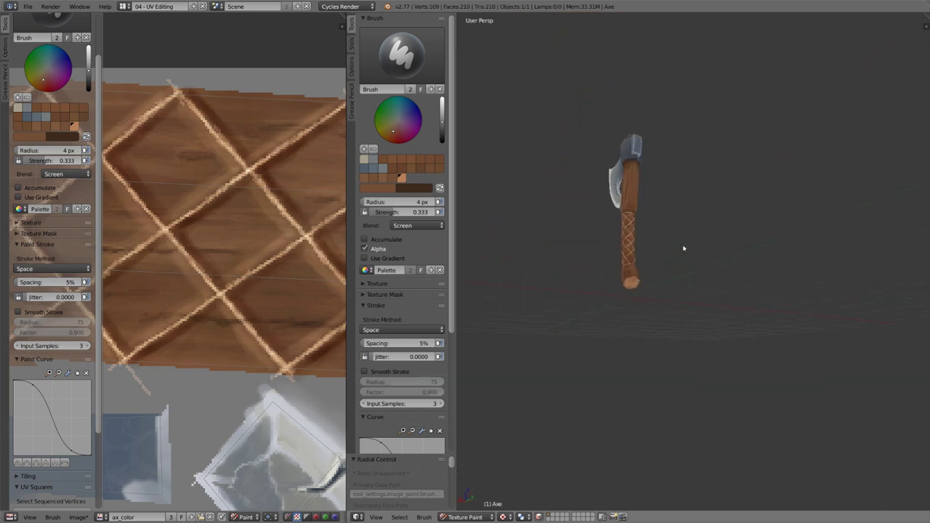
- Paint a light edge highlight around the handle where it tapers just above the cord wrap
scroll(683, 248, "up", 10)
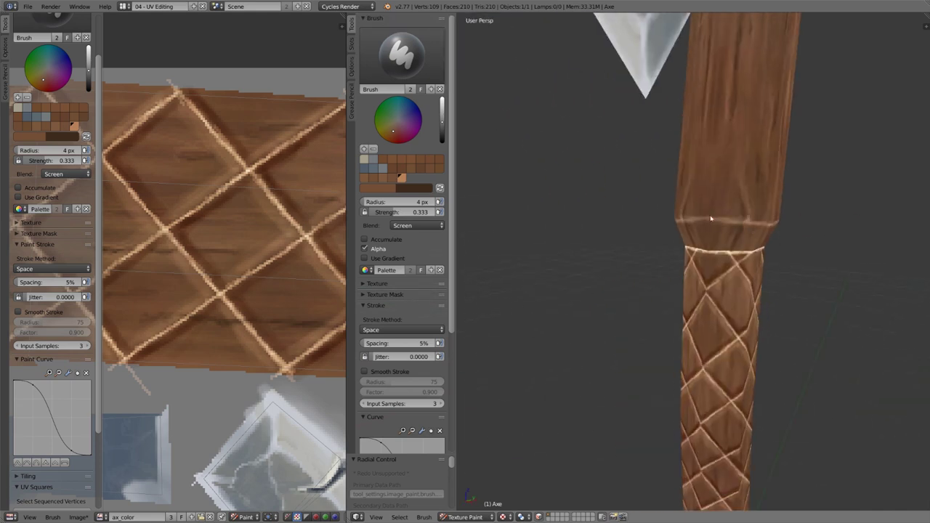
left_click_drag(710, 218, 735, 222)
middle_click_drag(735, 223, 696, 231)
left_click_drag(695, 231, 724, 234)
middle_click_drag(723, 234, 629, 231)
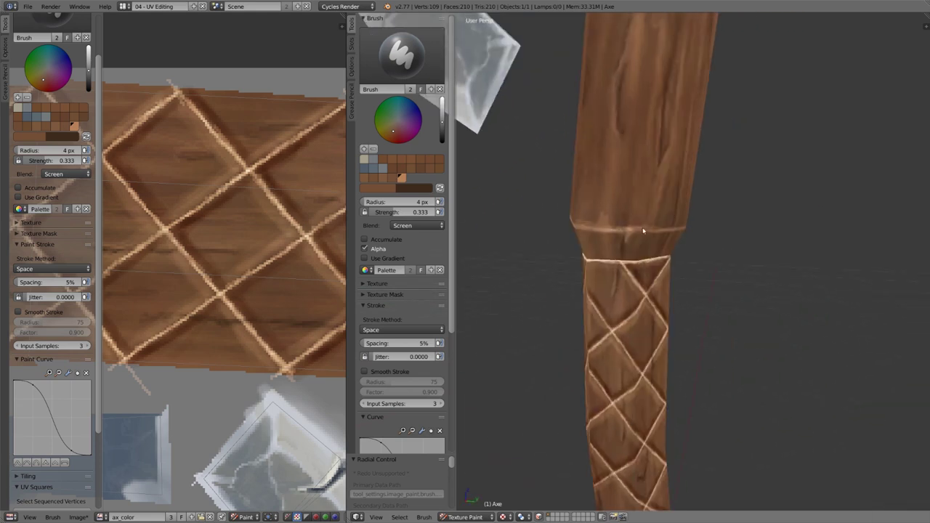
left_click_drag(643, 230, 664, 230)
middle_click_drag(665, 229, 587, 218)
left_click_drag(587, 218, 618, 221)
- Paint a light edge highlight around the knob just below the cord wrap with the 4 px Screen brush
scroll(719, 268, "down", 5)
middle_click_drag(723, 272, 744, 142, "shift")
scroll(643, 203, "up", 6)
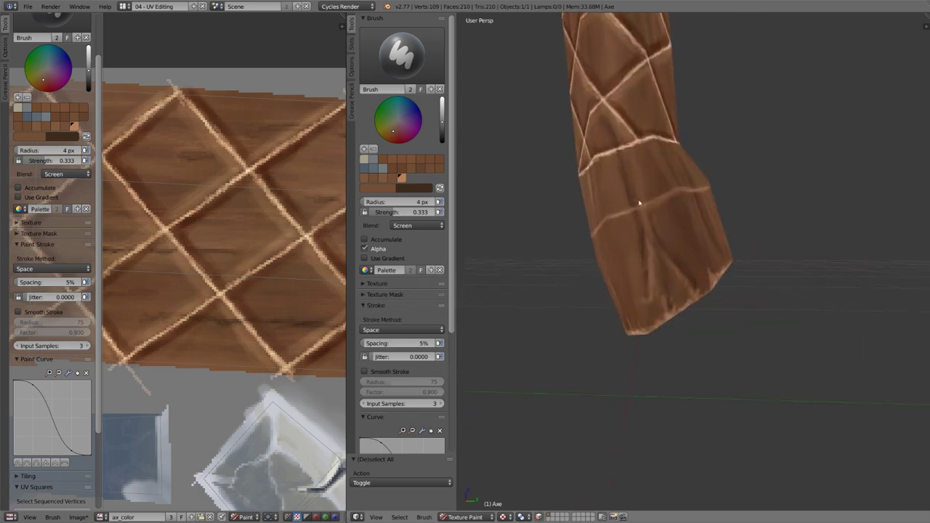
mouse_move(638, 197)
middle_mouse_down()
mouse_move(715, 222)
mouse_move(690, 229)
middle_mouse_up()
mouse_move(690, 228)
left_mouse_down()
mouse_move(735, 225)
mouse_move(715, 231)
left_mouse_up()
middle_click_drag(716, 231, 695, 245)
left_click_drag(695, 245, 664, 254)
mouse_move(664, 254)
middle_mouse_down()
mouse_move(590, 286)
mouse_move(634, 244)
middle_mouse_up()
mouse_move(634, 244)
left_mouse_down()
mouse_move(605, 255)
mouse_move(631, 250)
left_mouse_up()
middle_click_drag(631, 250, 690, 228)
scroll(730, 145, "down", 6)
middle_click_drag(734, 109, 771, 237, "shift")
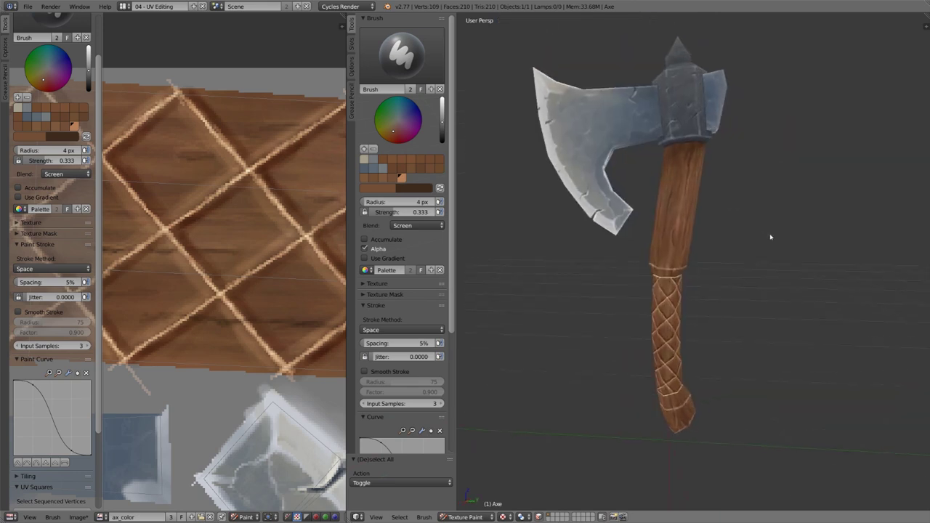
- Set up the brush for tinting the wood: olive-yellow colour, 43 px radius, Multiply blend and 0.030 strength
left_click_drag(399, 122, 387, 129)
key("f")
left_click(783, 179)
scroll(703, 146, "up", 4)
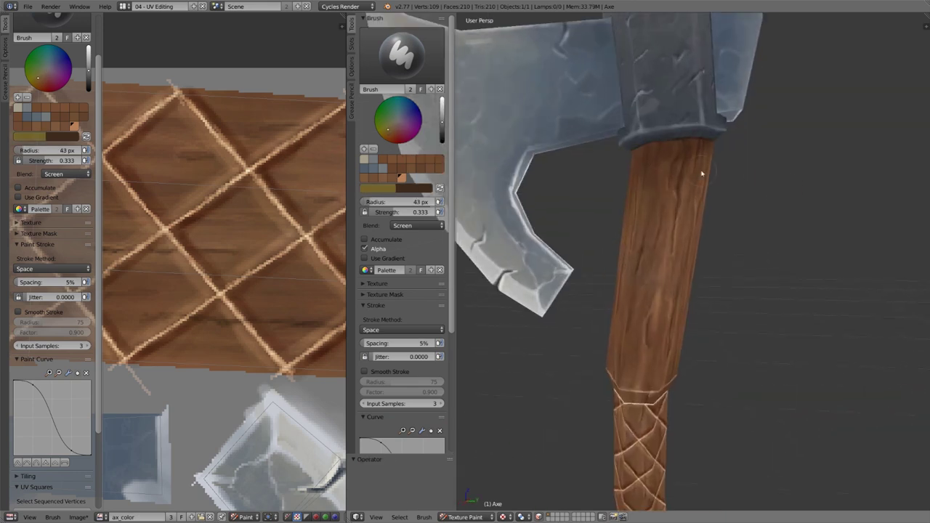
key("shift+f")
left_click(681, 192)
middle_click_drag(659, 256, 755, 291)
left_click(417, 226)
left_click(422, 185)
middle_click_drag(694, 254, 673, 252)
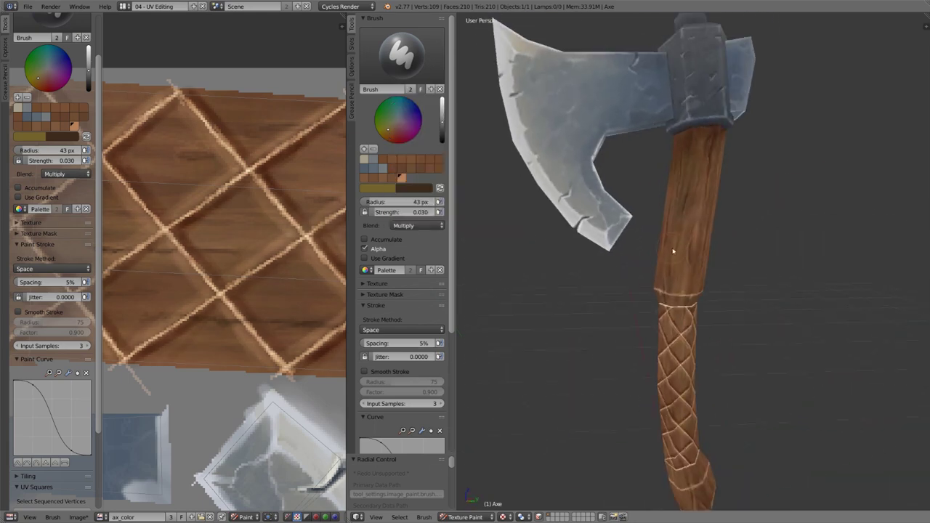
- Lower the Multiply brush's strength to 0.024 for tinting the cord-wrapped grip
scroll(660, 243, "up", 2)
middle_click_drag(668, 385, 681, 317, "shift")
middle_click_drag(678, 253, 720, 312)
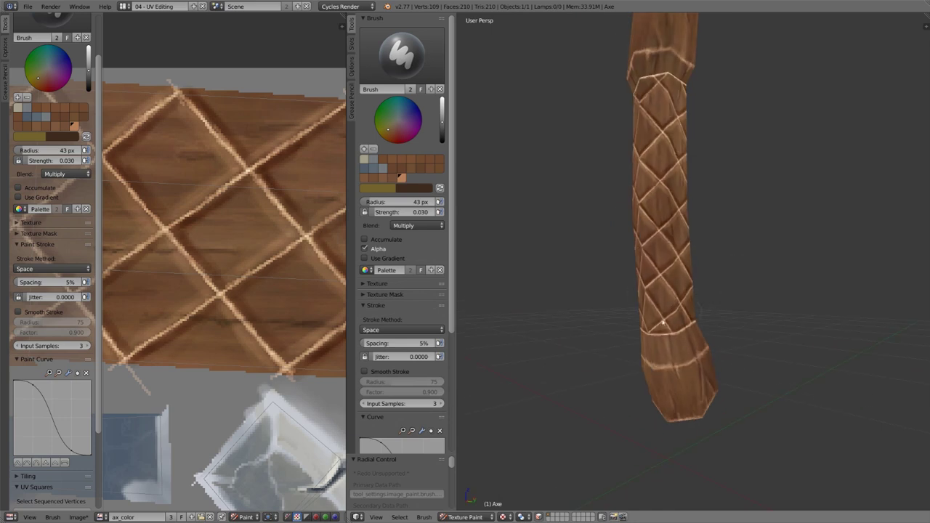
key("shift+f")
left_click(654, 307)
middle_click_drag(654, 308, 717, 325)
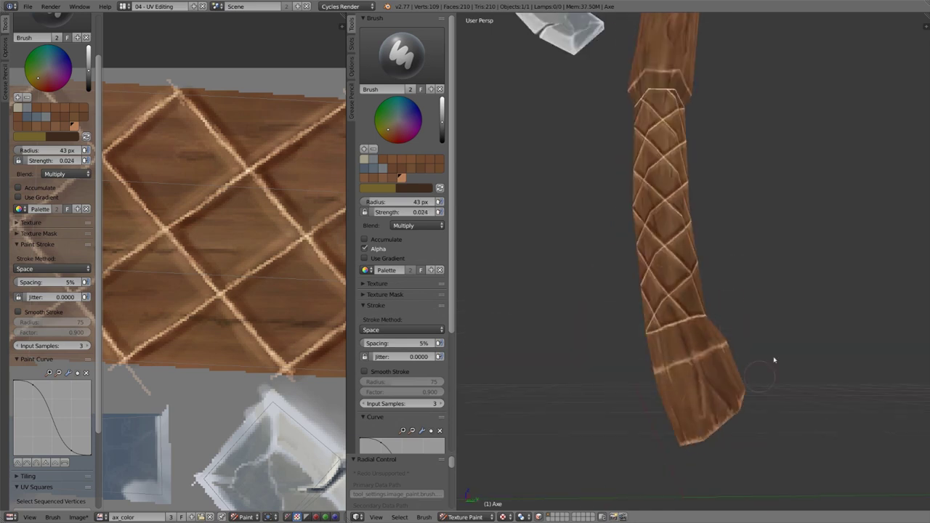
- Set the Multiply brush to a 14 px radius and 0.238 strength for shading the knob at the handle's end
middle_click_drag(774, 359, 731, 291)
key("shift+f")
left_click(704, 160)
scroll(800, 158, "up", 4)
key("f")
mouse_move(843, 157)
middle_mouse_down("shift")
mouse_move(734, 183)
mouse_move(752, 196)
mouse_move(789, 301)
mouse_move(721, 293)
mouse_move(706, 312)
mouse_move(602, 317)
mouse_move(820, 247)
mouse_move(604, 356)
middle_mouse_up("shift")
left_click(712, 175)
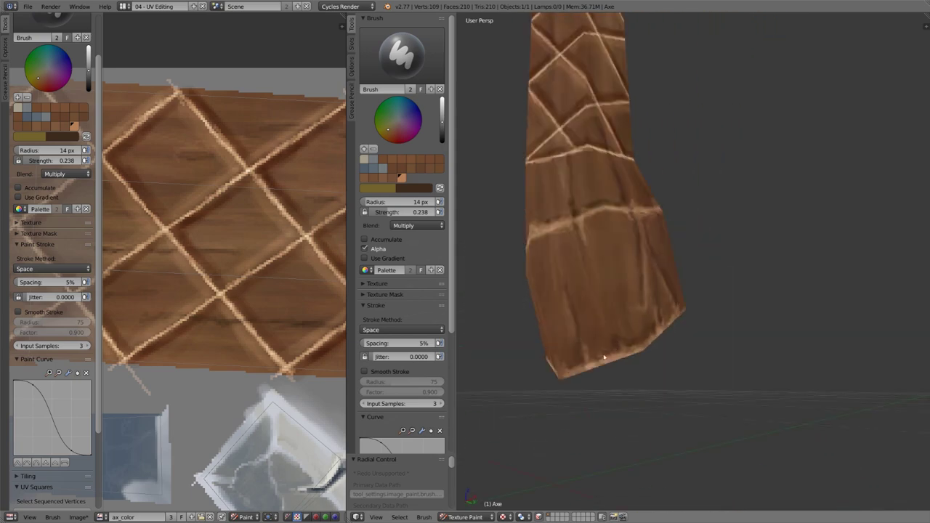
middle_click_drag(714, 322, 751, 315)
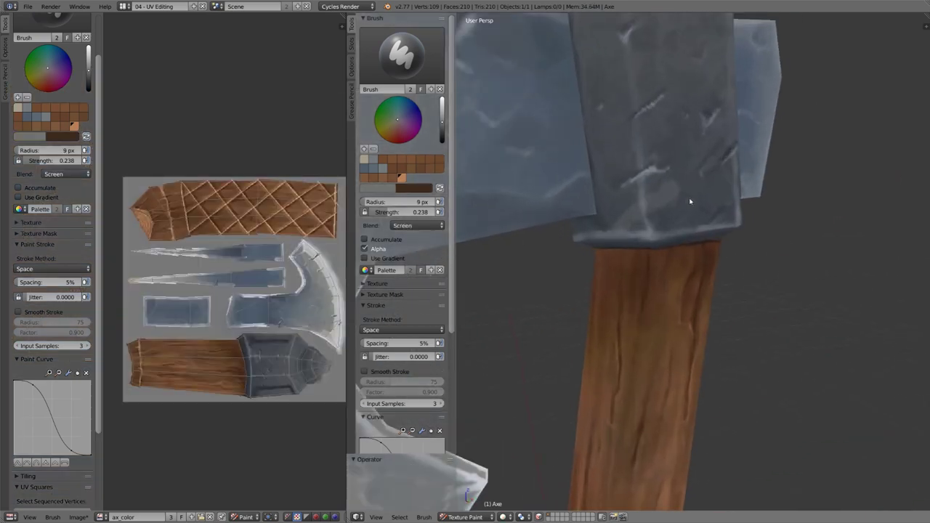
- Sample the metal collar's greys and paint over the lower part of its vertical edge with the 9 px Mix brush
key("s")
key("s")
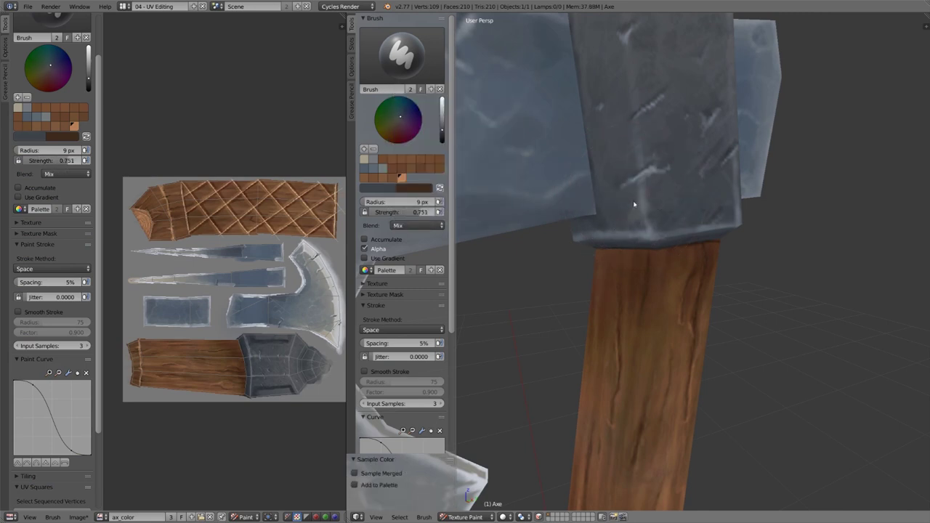
key("s")
left_click_drag(645, 200, 650, 235)
mouse_move(652, 234)
middle_mouse_down()
mouse_move(673, 177)
mouse_move(609, 202)
middle_mouse_up()
middle_click_drag(660, 172, 727, 191)
- Lower the Mix brush's strength to 0.307 and paint light blue-grey highlights along the collar's upper edges
key("shift+f")
left_click(743, 199)
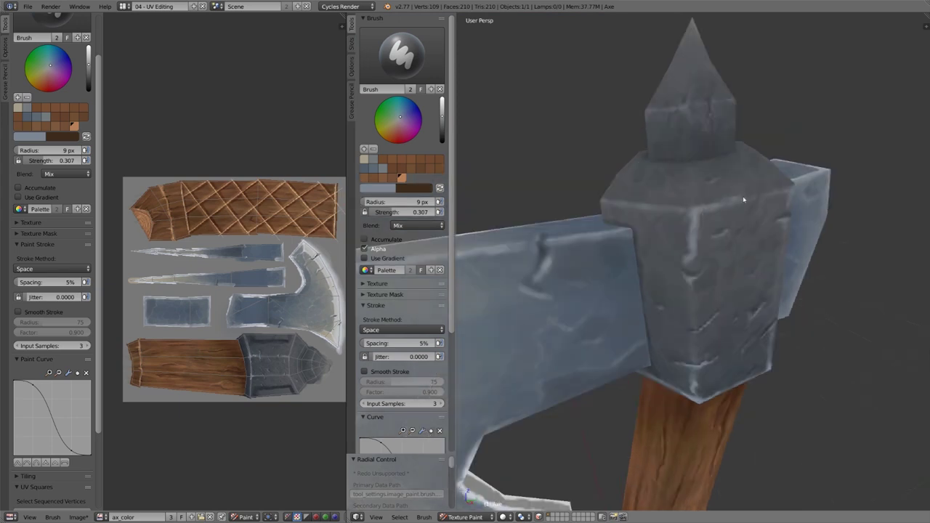
mouse_move(677, 210)
middle_mouse_down()
mouse_move(653, 222)
mouse_move(612, 199)
middle_mouse_up()
left_click_drag(610, 198, 586, 207)
middle_click_drag(587, 205, 666, 175)
mouse_move(668, 172)
left_mouse_down()
mouse_move(686, 171)
mouse_move(633, 178)
left_mouse_up()
middle_click_drag(647, 178, 712, 154)
left_click_drag(709, 155, 680, 152)
scroll(702, 271, "down", 5)
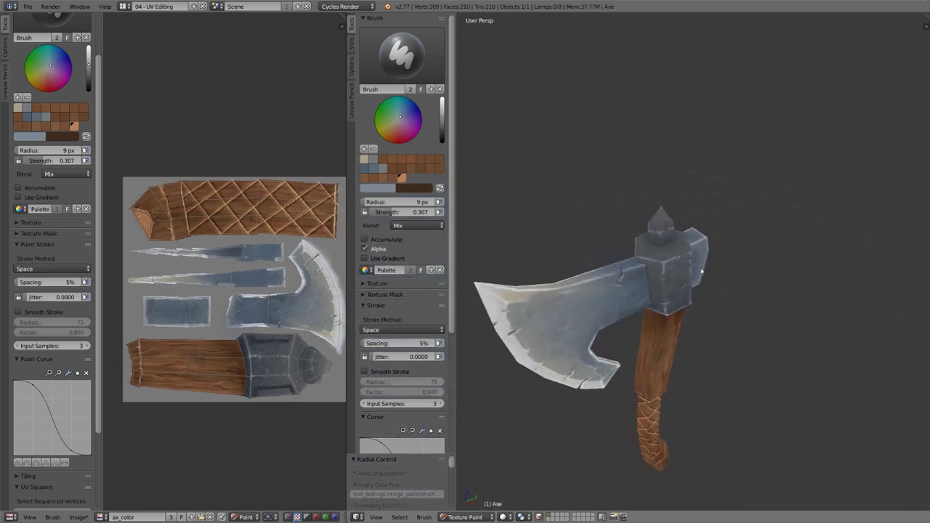
scroll(701, 272, "up", 5)
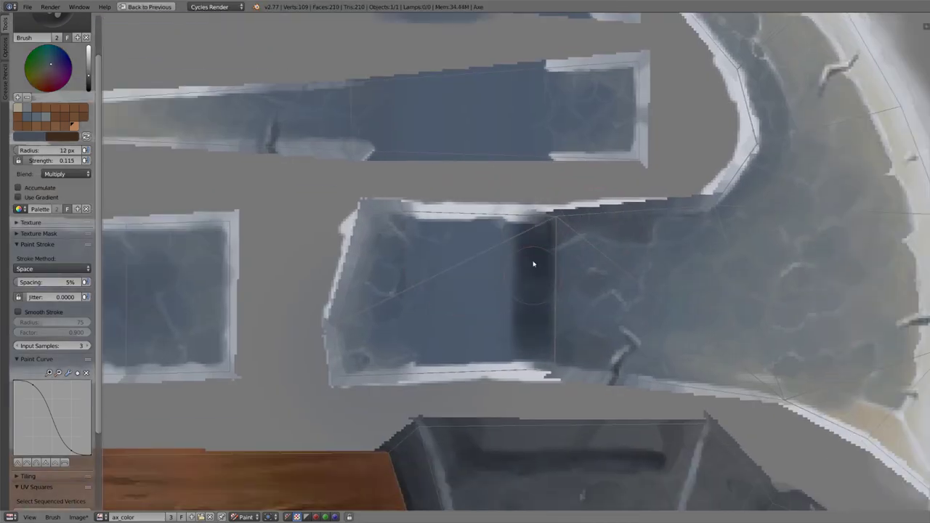
- Darken two vertical bands on the blade's texture island beside the collar area with a 12 px Multiply brush at 0.115 strength
left_click_drag(533, 263, 536, 334)
mouse_move(418, 266)
left_mouse_down()
mouse_move(411, 225)
mouse_move(415, 349)
left_mouse_up()
key("shift+space")
middle_click_drag(529, 324, 557, 317)
left_click_drag(242, 358, 138, 361)
mouse_move(250, 212)
left_mouse_down()
mouse_move(251, 230)
mouse_move(239, 217)
left_mouse_up()
key("ctrl+z")
key("ctrl+z")
key("ctrl+z")
- Sample the blade's blue, darken it, and soften the dark bands in Mix blend mode, reducing the radius to 4 px for the corners
key("s")
left_click(66, 174)
left_click(55, 164)
left_click_drag(239, 261, 225, 314)
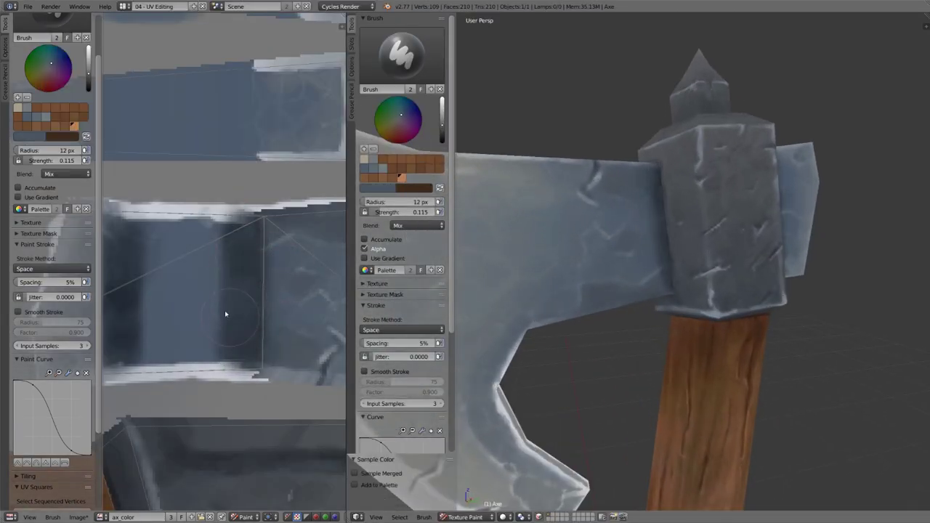
middle_click_drag(226, 318, 269, 306)
left_click(88, 78)
mouse_move(295, 353)
left_mouse_down()
mouse_move(284, 357)
mouse_move(294, 352)
left_mouse_up()
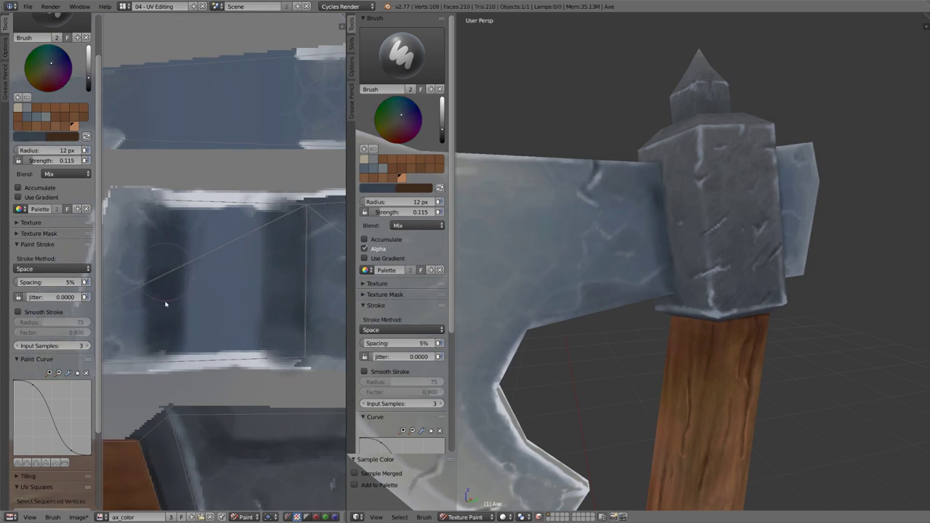
key("f")
left_click(149, 208)
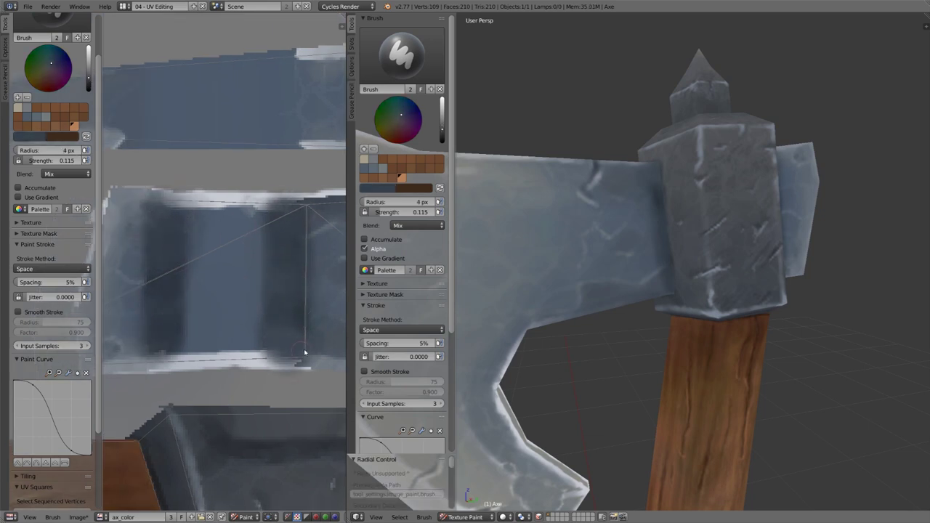
- Paint dark blue shading on the axe head's metal where it meets the collar with a 16 px Mix brush
mouse_move(781, 265)
middle_mouse_down()
mouse_move(735, 285)
mouse_move(715, 320)
middle_mouse_up()
key("f")
left_click(708, 254)
left_click_drag(690, 236, 704, 252)
mouse_move(705, 251)
middle_mouse_down()
mouse_move(665, 306)
mouse_move(618, 346)
middle_mouse_up()
left_click_drag(639, 266, 658, 296)
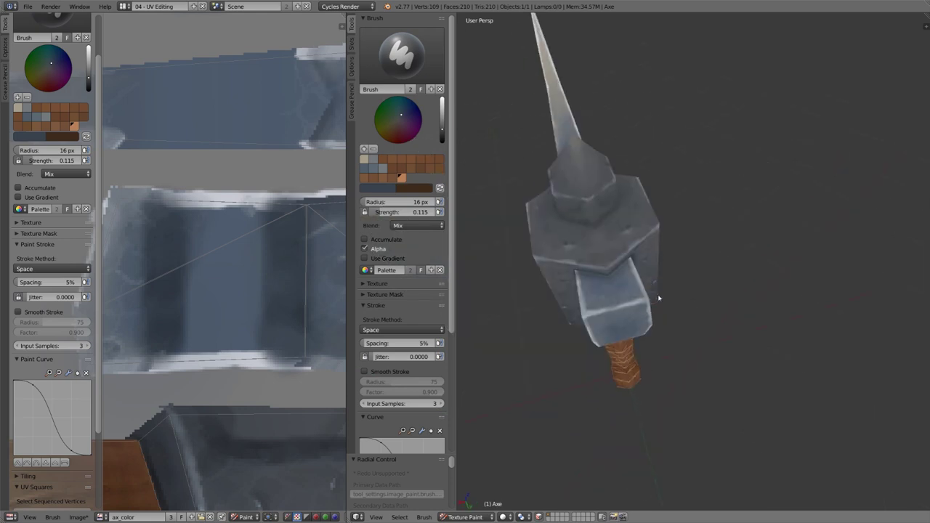
mouse_move(660, 298)
middle_mouse_down()
mouse_move(561, 157)
mouse_move(615, 208)
mouse_move(637, 248)
mouse_move(635, 277)
mouse_move(603, 137)
mouse_move(661, 288)
mouse_move(720, 249)
middle_mouse_up()
scroll(661, 289, "down", 5)
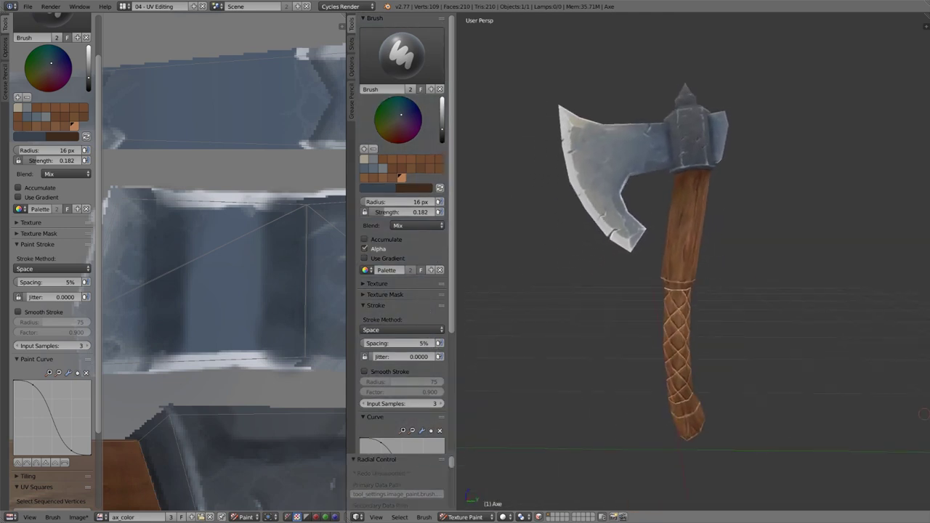